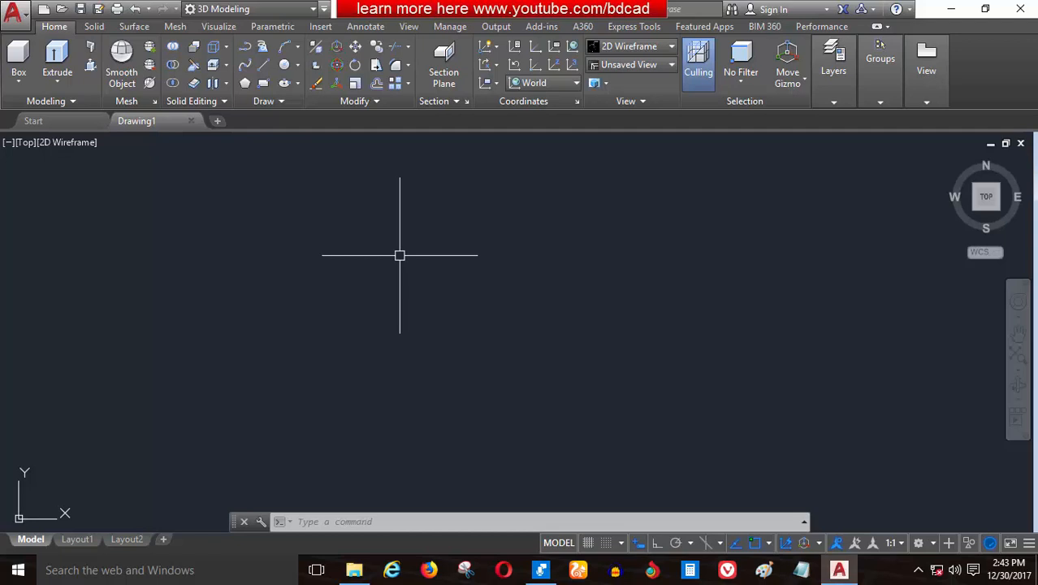
Turn on ortho mode and draw a horizontal line 5 units long to the right as the rectangle's top edge
{"action": "left_click", "coordinate": [260, 67]}
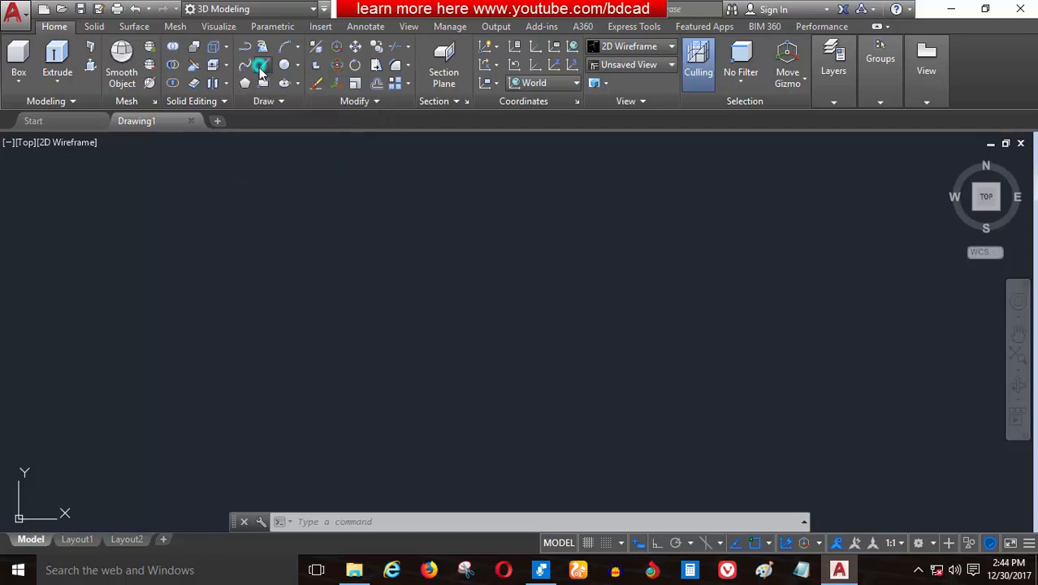
{"action": "left_click", "coordinate": [291, 219]}
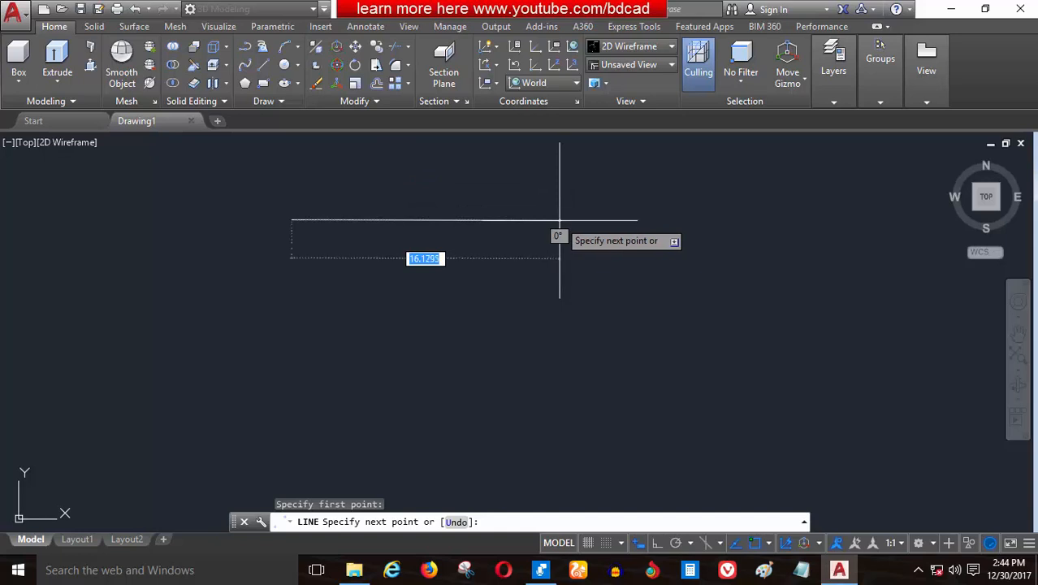
{"action": "key", "text": "F8"}
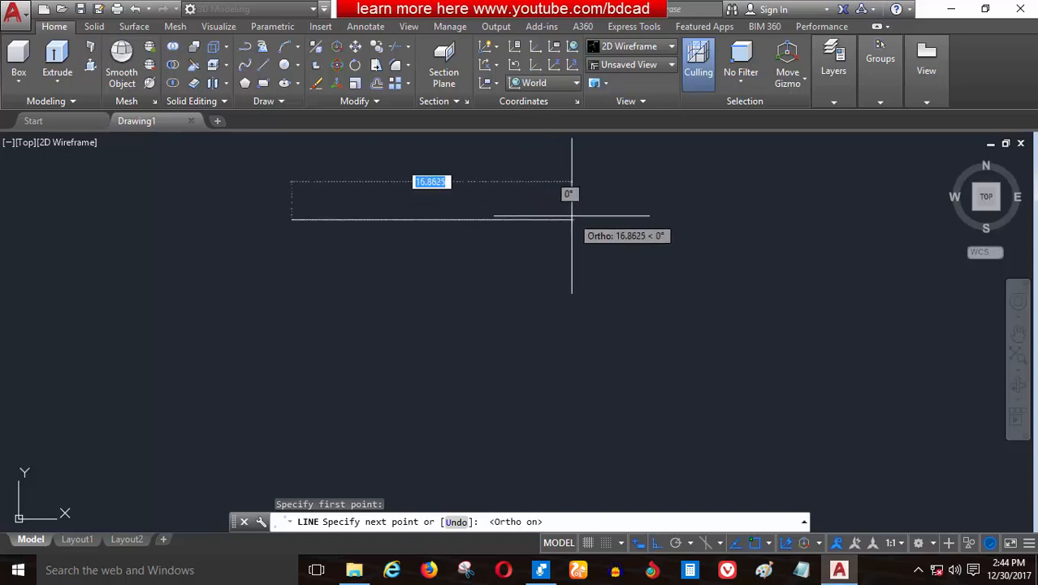
{"action": "type", "text": "5"}
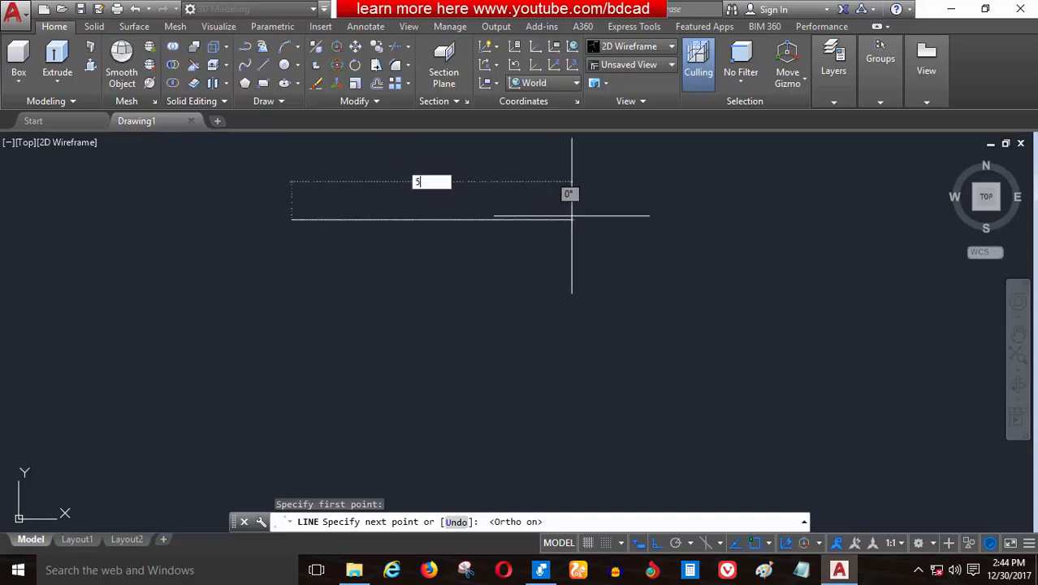
{"action": "key", "text": "Return"}
{"action": "scroll", "coordinate": [350, 245], "scroll_direction": "up", "scroll_amount": 4}
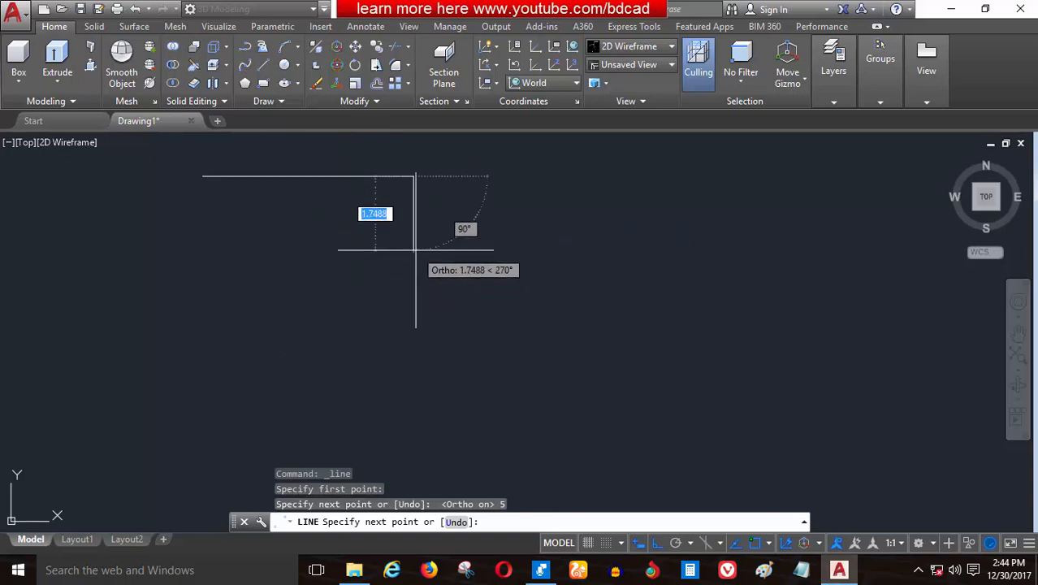
{"action": "type", "text": "3"}
{"action": "key", "text": "Return"}
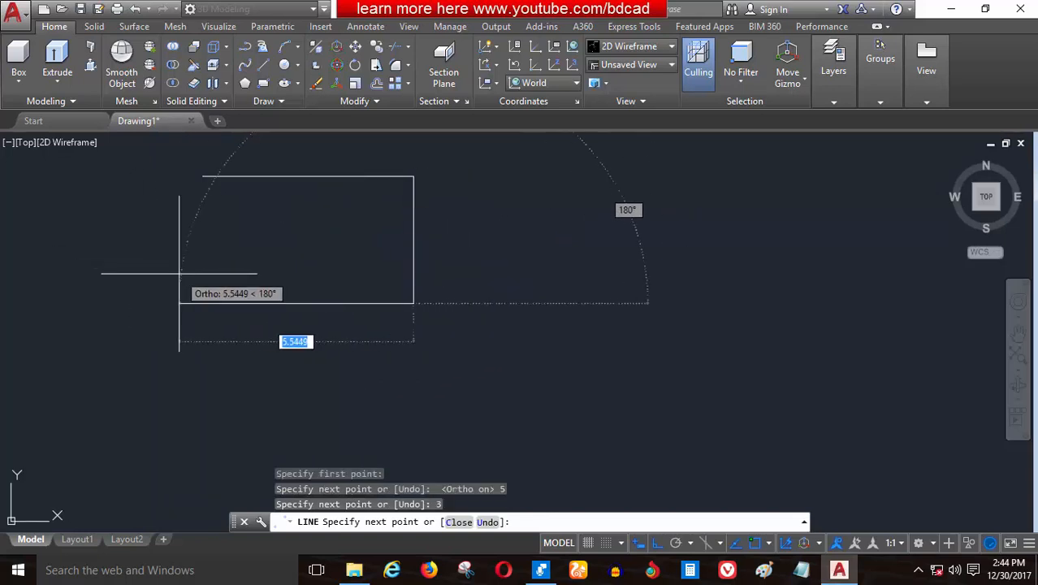
{"action": "type", "text": "u"}
{"action": "key", "text": "Return"}
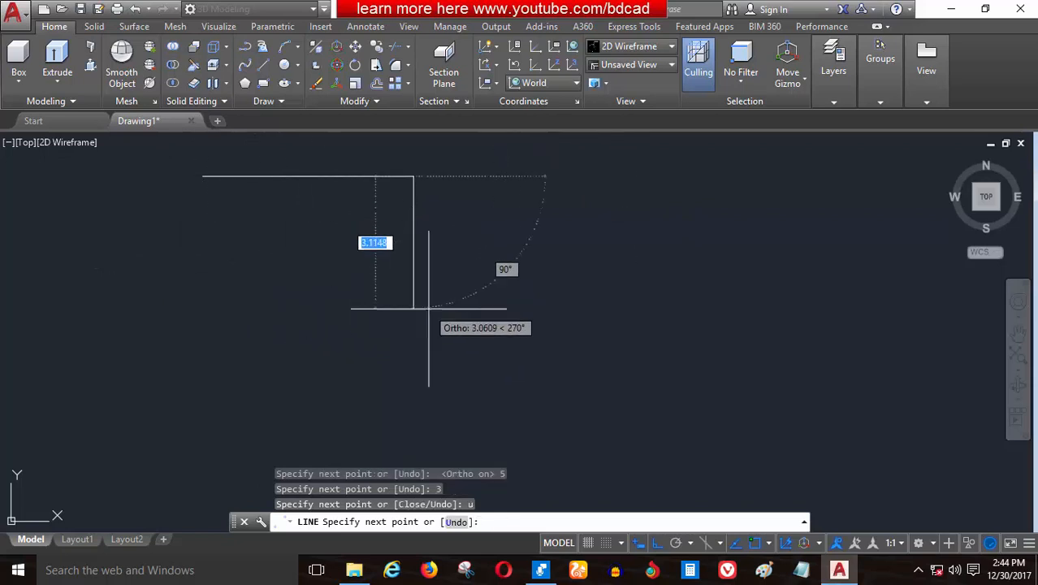
Complete the rectangle with a 2-unit side downward, a 5-unit bottom edge to the left and a closing side to the start point
{"action": "type", "text": "2"}
{"action": "key", "text": "Return"}
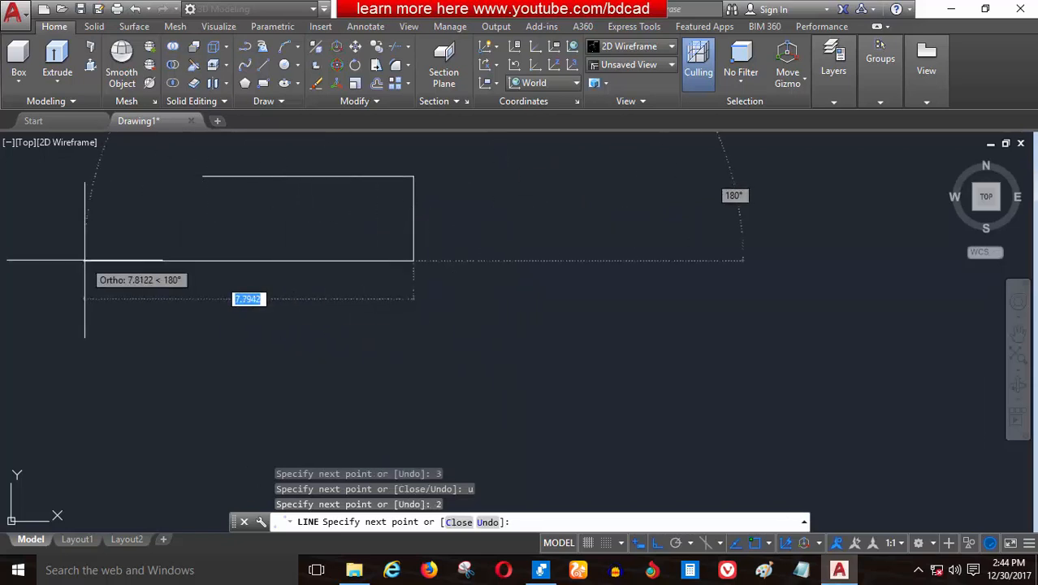
{"action": "type", "text": "5"}
{"action": "key", "text": "Return"}
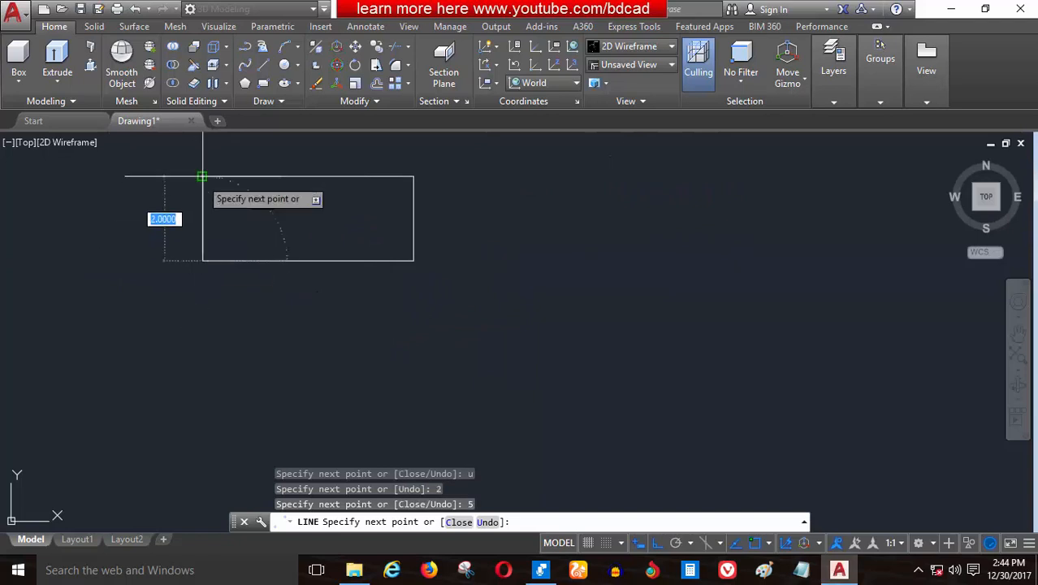
{"action": "left_click", "coordinate": [203, 176]}
{"action": "key", "text": "Return"}
Divide the rectangle's bottom edge into 3 equal segments
{"action": "middle_click_drag", "start_coordinate": [305, 259], "coordinate": [442, 269]}
{"action": "scroll", "coordinate": [448, 239], "scroll_direction": "up", "scroll_amount": 2}
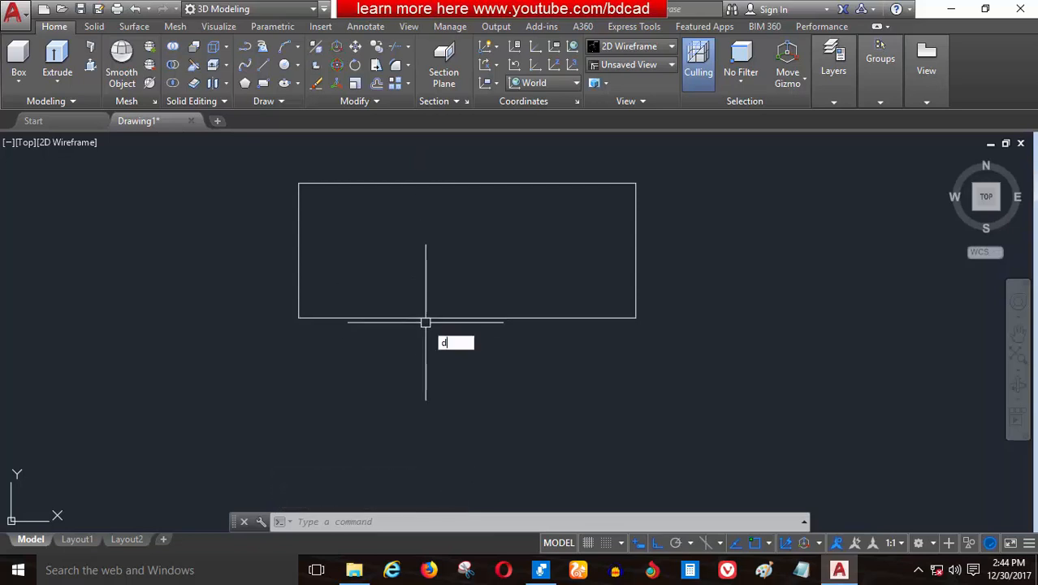
{"action": "type", "text": "iv"}
{"action": "key", "text": "Return"}
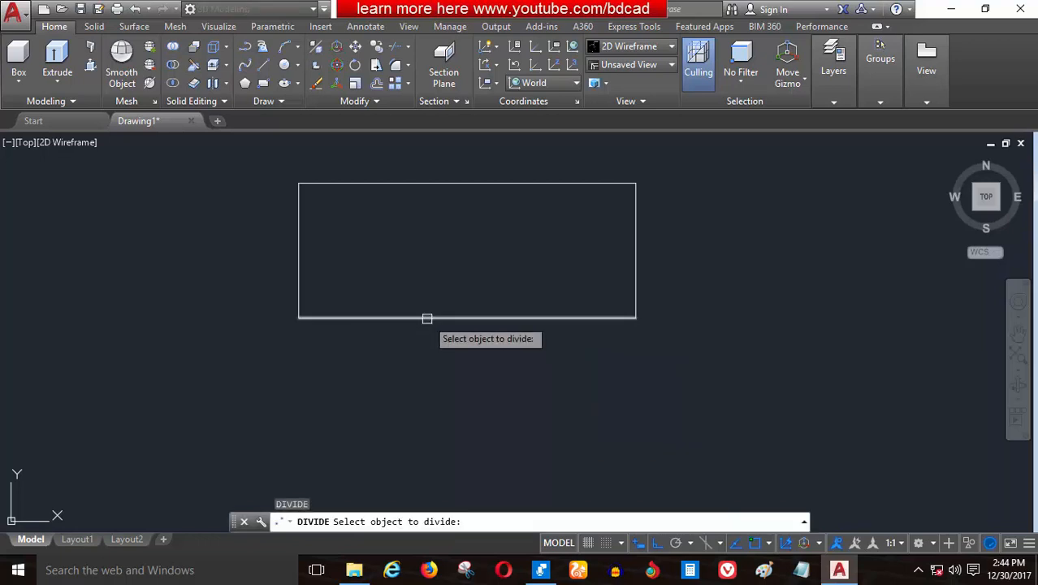
{"action": "left_click", "coordinate": [427, 319]}
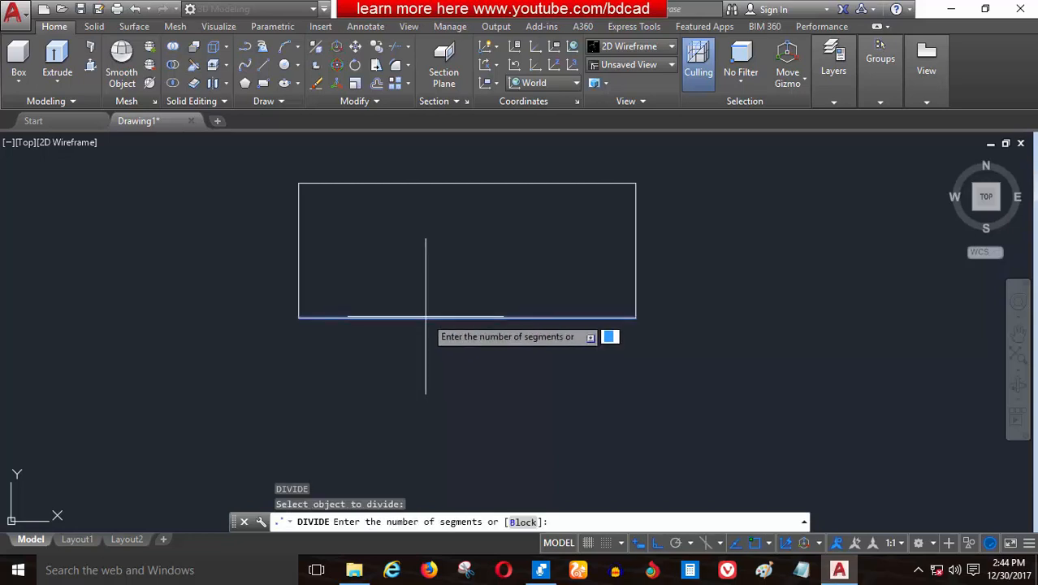
{"action": "key", "text": "Return"}
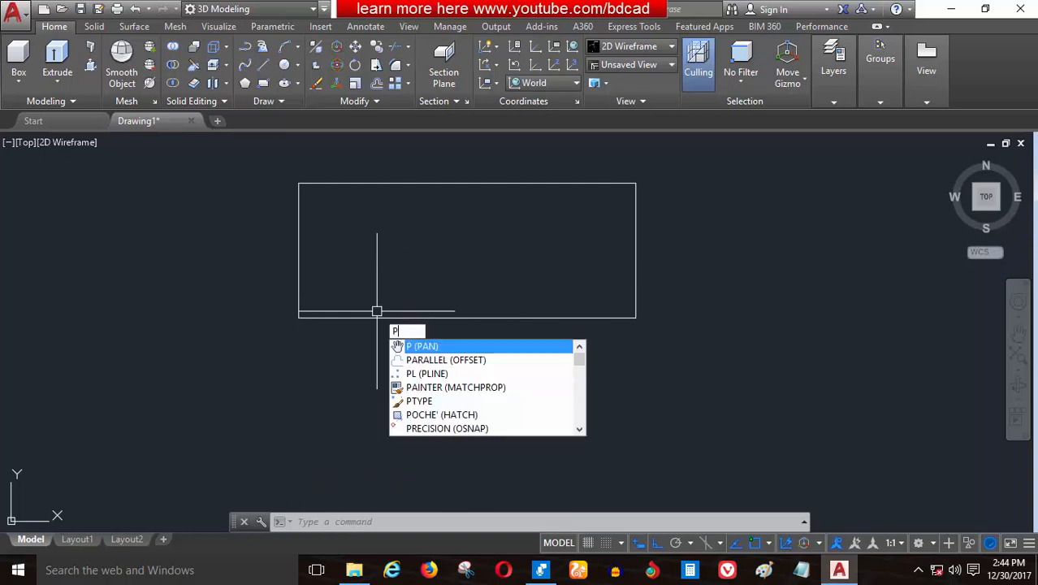
Set the point style to the circle with an X through it
{"action": "type", "text": "ty"}
{"action": "key", "text": "Return"}
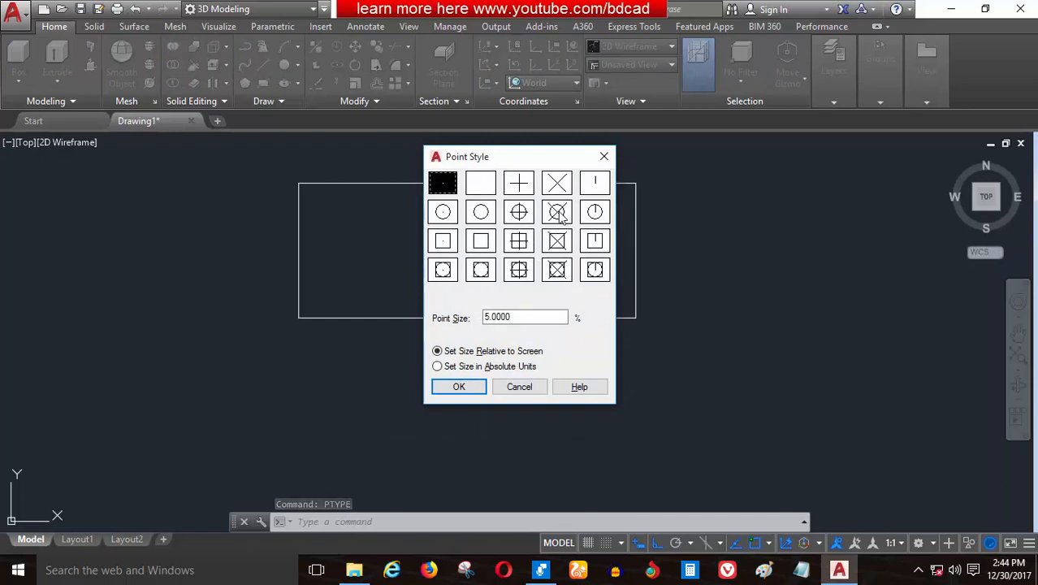
{"action": "left_click", "coordinate": [467, 389]}
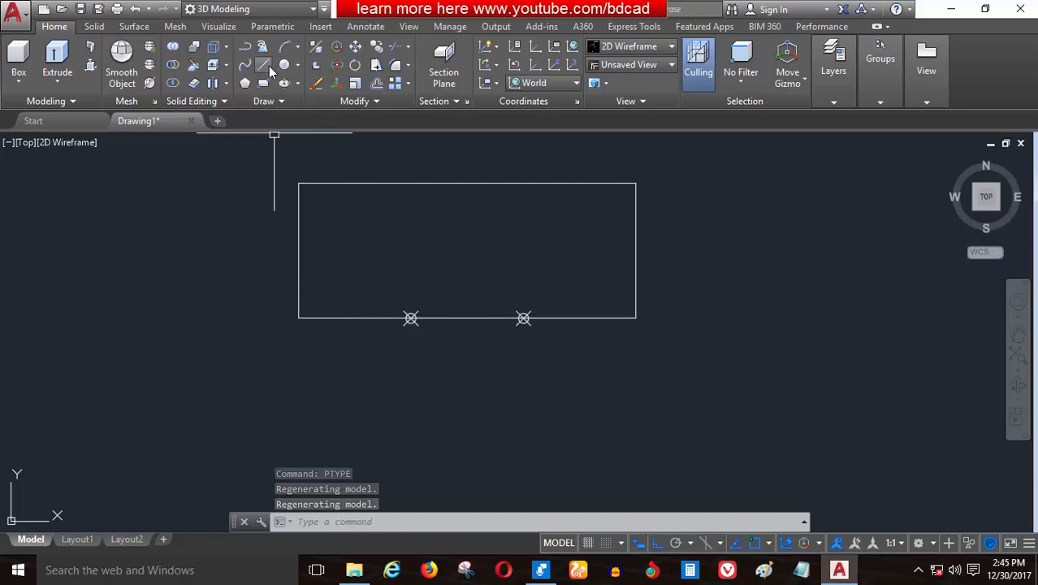
Draw two vertical lines from the division points on the bottom edge up to the rectangle's top edge
{"action": "left_click", "coordinate": [265, 66]}
{"action": "left_click", "coordinate": [411, 318]}
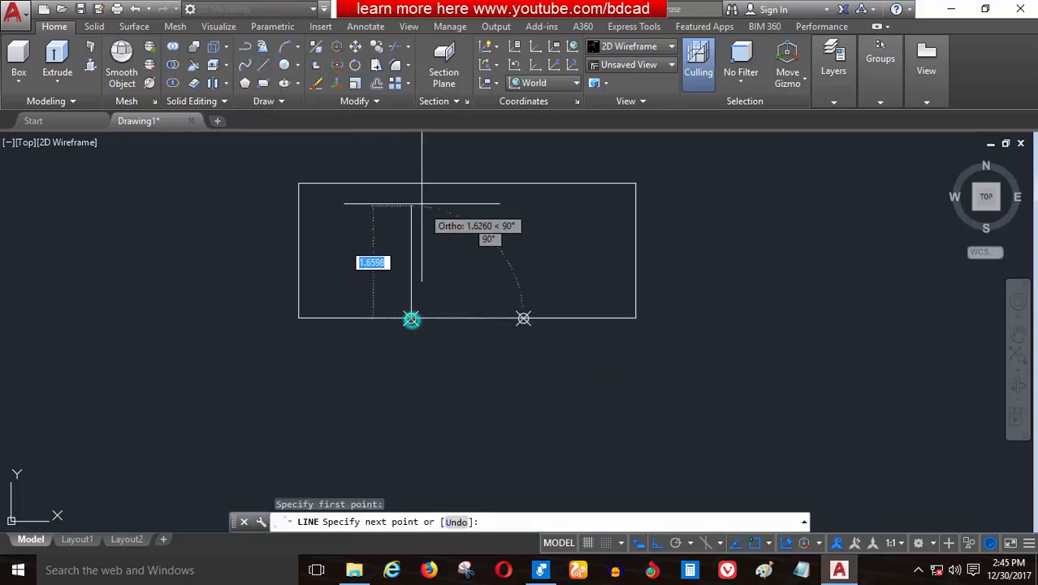
{"action": "left_click", "coordinate": [411, 184]}
{"action": "key", "text": "Return"}
{"action": "key", "text": "Return"}
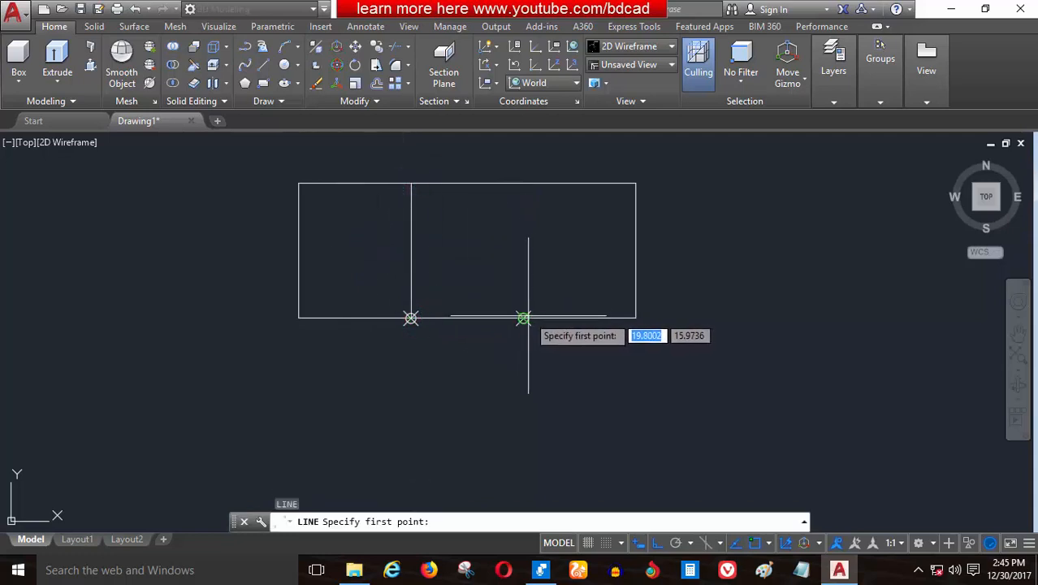
{"action": "left_click", "coordinate": [523, 317]}
{"action": "left_click", "coordinate": [523, 184]}
{"action": "key", "text": "Return"}
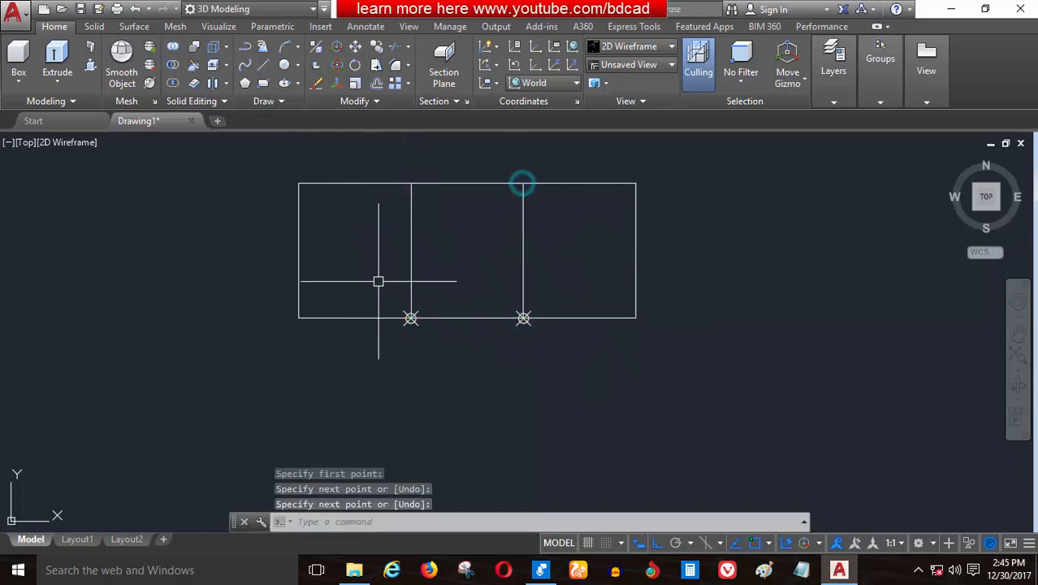
Delete the two division point markers on the bottom edge
{"action": "left_click", "coordinate": [379, 281]}
{"action": "left_click", "coordinate": [581, 382]}
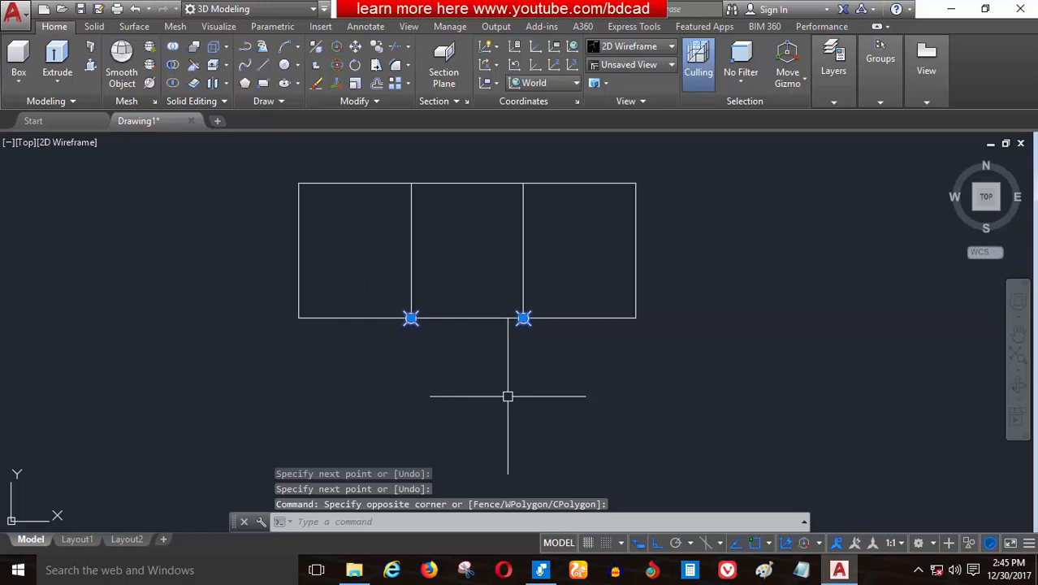
{"action": "key", "text": "Delete"}
Offset the rectangle's top edge 0.5 units downward
{"action": "middle_click_drag", "start_coordinate": [392, 216], "coordinate": [383, 263]}
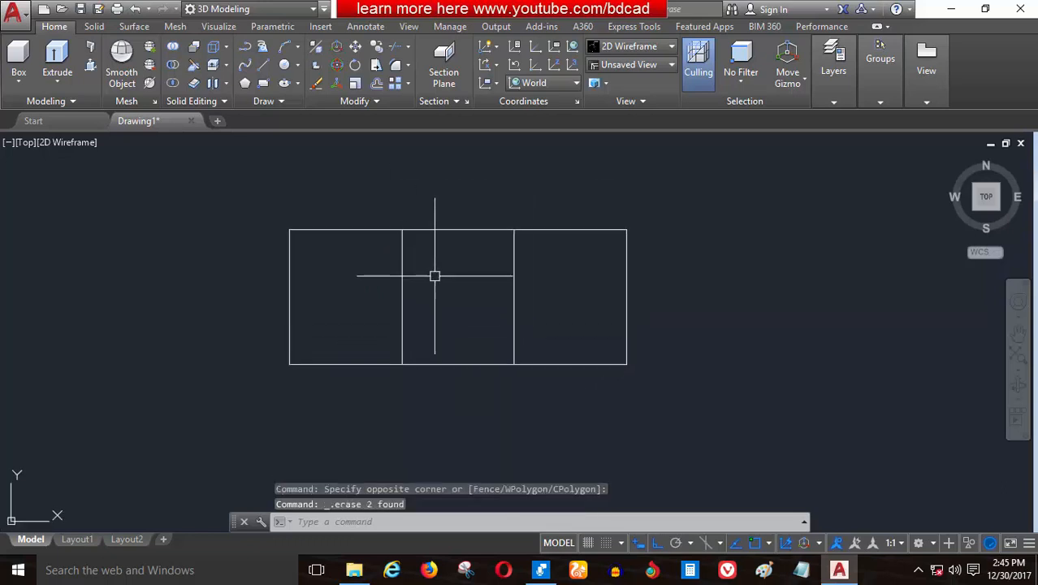
{"action": "scroll", "coordinate": [429, 239], "scroll_direction": "up", "scroll_amount": 2}
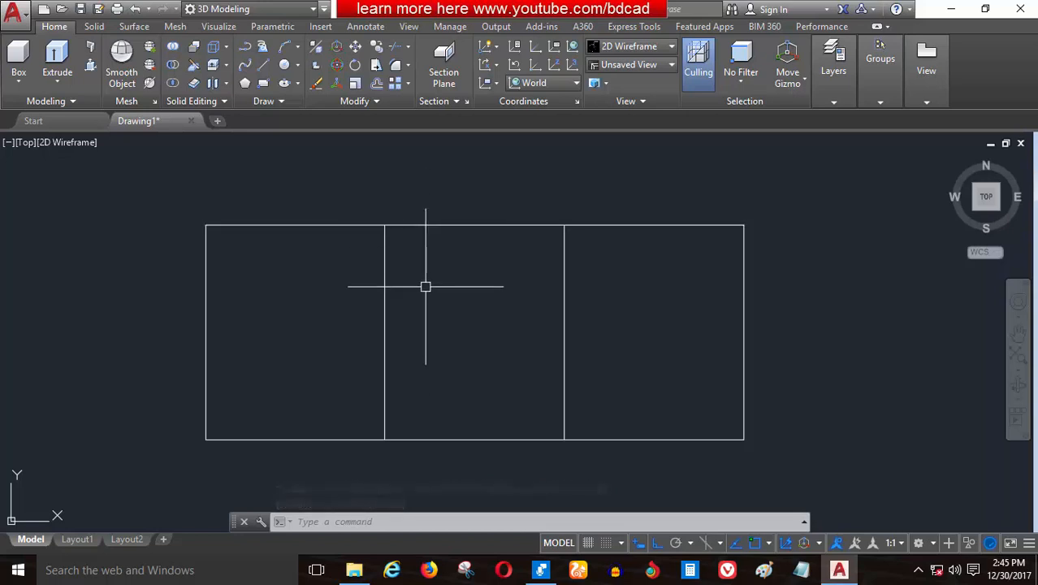
{"action": "key", "text": "Return"}
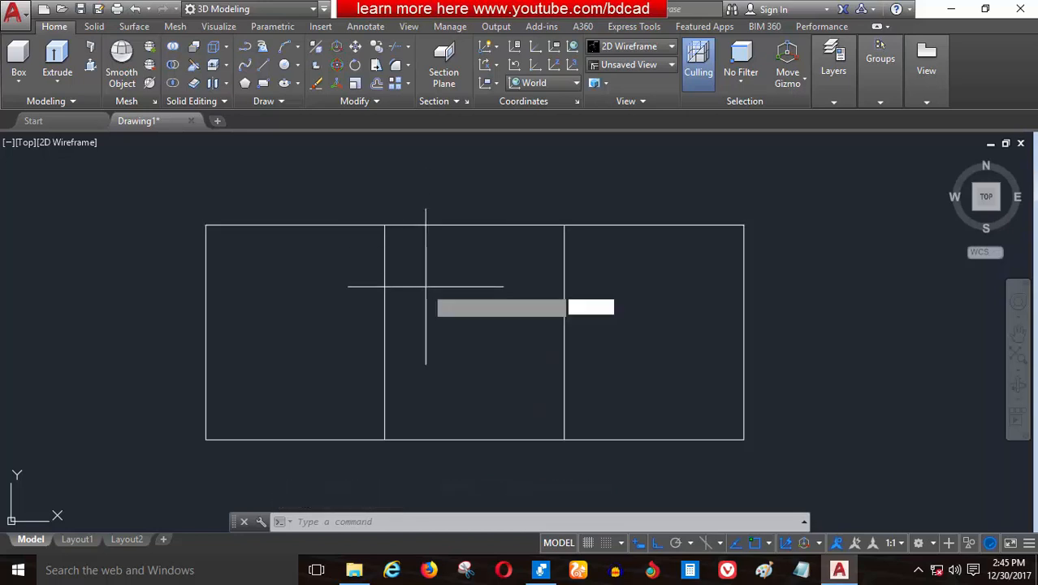
{"action": "key", "text": "Return"}
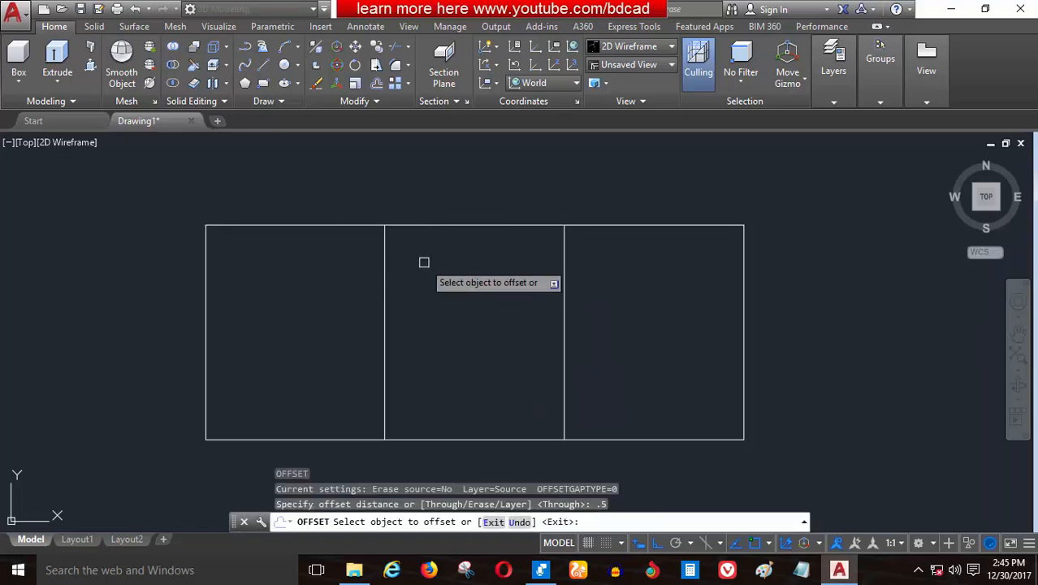
{"action": "left_click", "coordinate": [438, 225]}
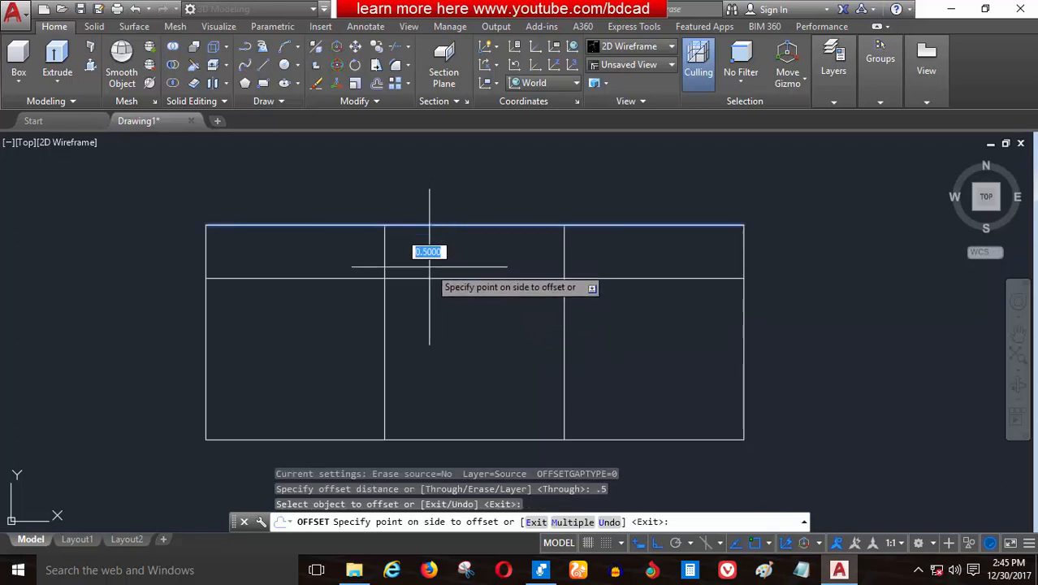
{"action": "left_click", "coordinate": [429, 262]}
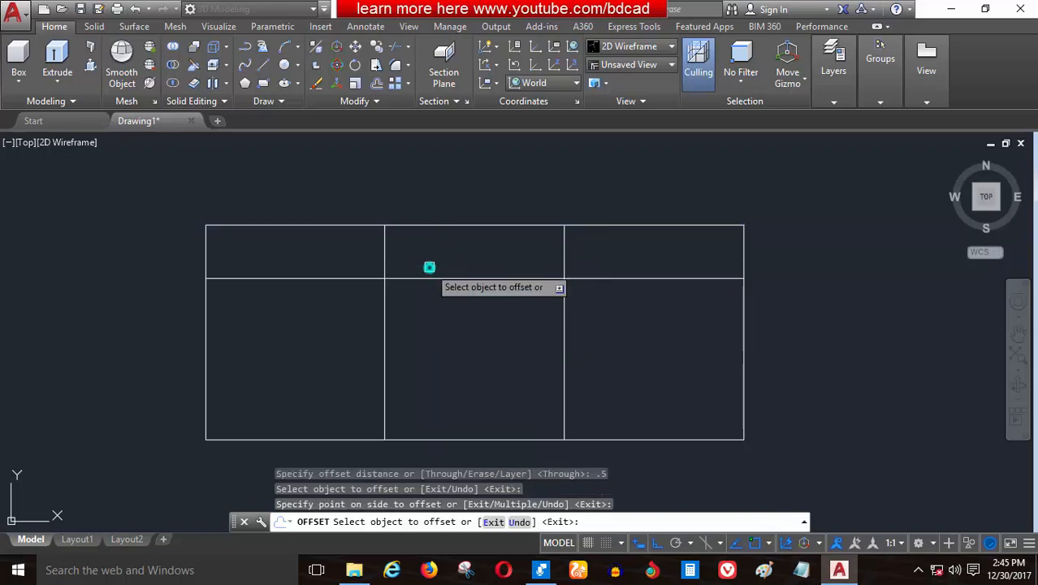
{"action": "key", "text": "Return"}
Offset the rectangle's right and left sides outward by 0.5 units each
{"action": "scroll", "coordinate": [414, 231], "scroll_direction": "down", "scroll_amount": 4}
{"action": "mouse_move", "coordinate": [422, 260]}
{"action": "middle_mouse_down"}
{"action": "mouse_move", "coordinate": [438, 262]}
{"action": "mouse_move", "coordinate": [438, 250]}
{"action": "mouse_move", "coordinate": [431, 274]}
{"action": "middle_mouse_up"}
{"action": "scroll", "coordinate": [438, 250], "scroll_direction": "up", "scroll_amount": 2}
{"action": "scroll", "coordinate": [519, 282], "scroll_direction": "up", "scroll_amount": 2}
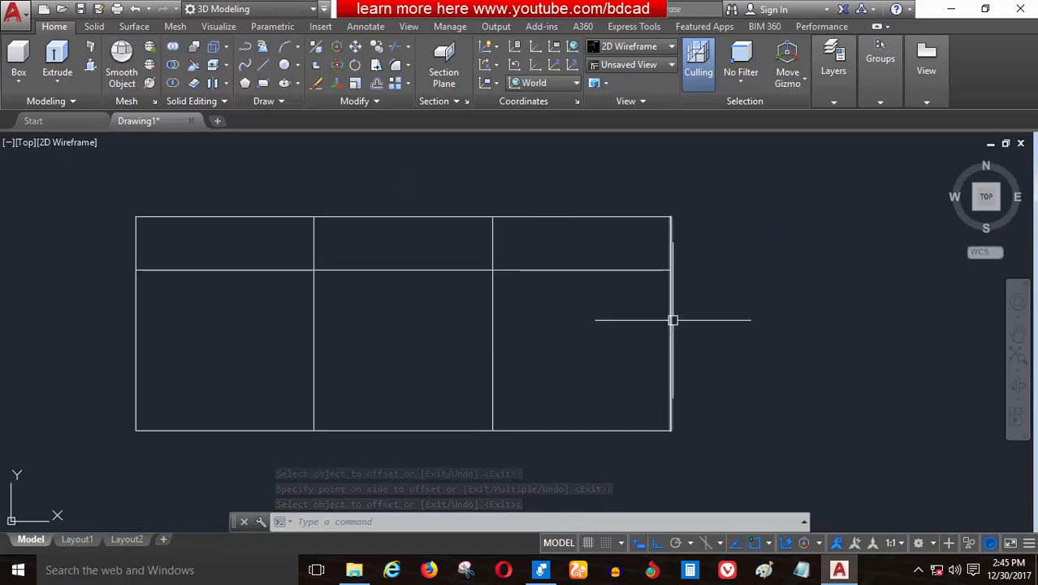
{"action": "type", "text": "o"}
{"action": "key", "text": "Return"}
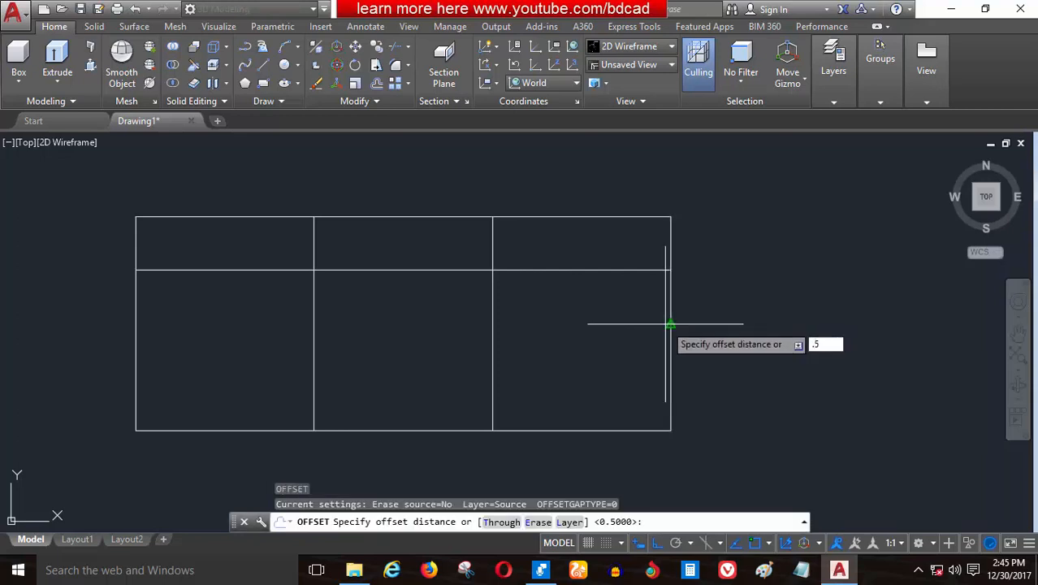
{"action": "key", "text": "Return"}
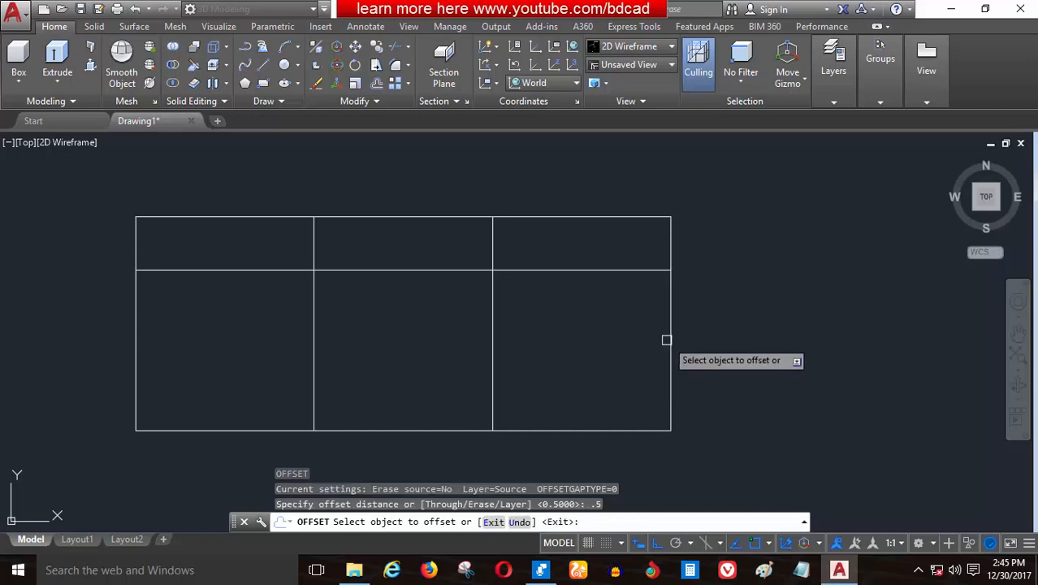
{"action": "left_click", "coordinate": [667, 338]}
{"action": "left_click", "coordinate": [707, 332]}
{"action": "scroll", "coordinate": [708, 332], "scroll_direction": "down", "scroll_amount": 2}
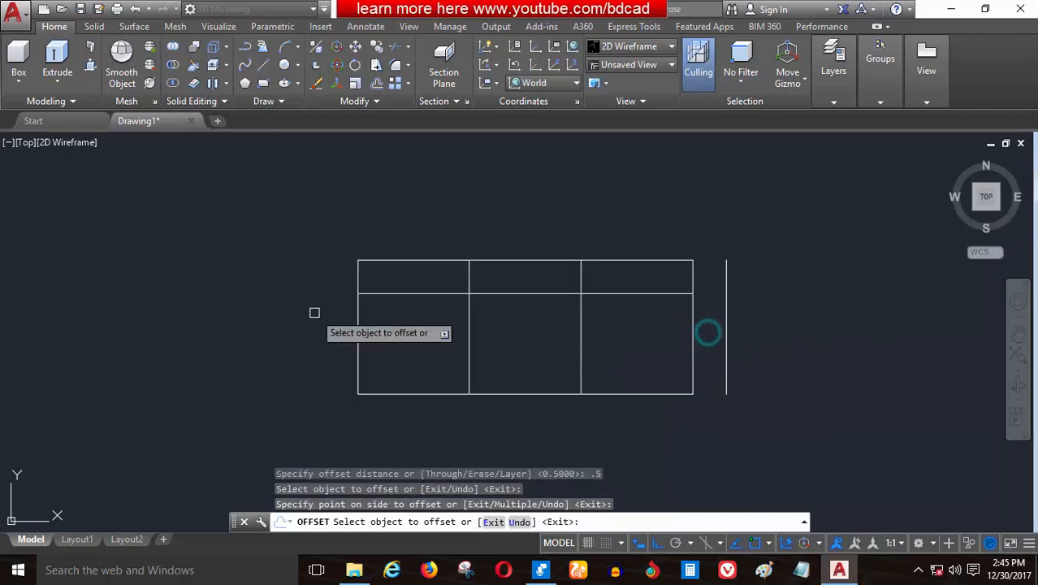
{"action": "left_click", "coordinate": [361, 339]}
{"action": "left_click", "coordinate": [253, 339]}
{"action": "key", "text": "Return"}
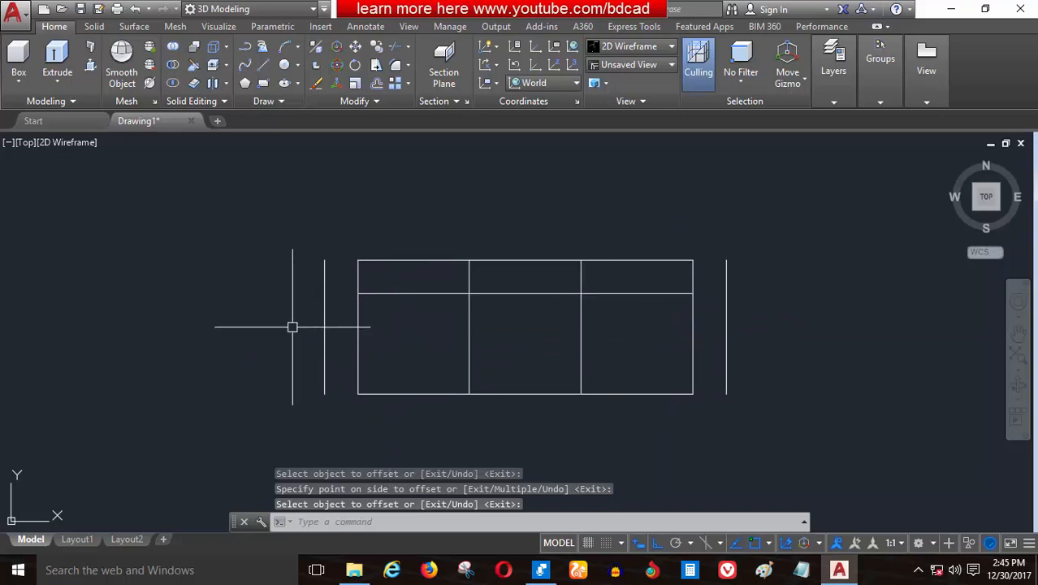
Extend the rectangle's top and bottom edges and the inner back-strip line to the outer vertical lines on both sides
{"action": "type", "text": "EXT"}
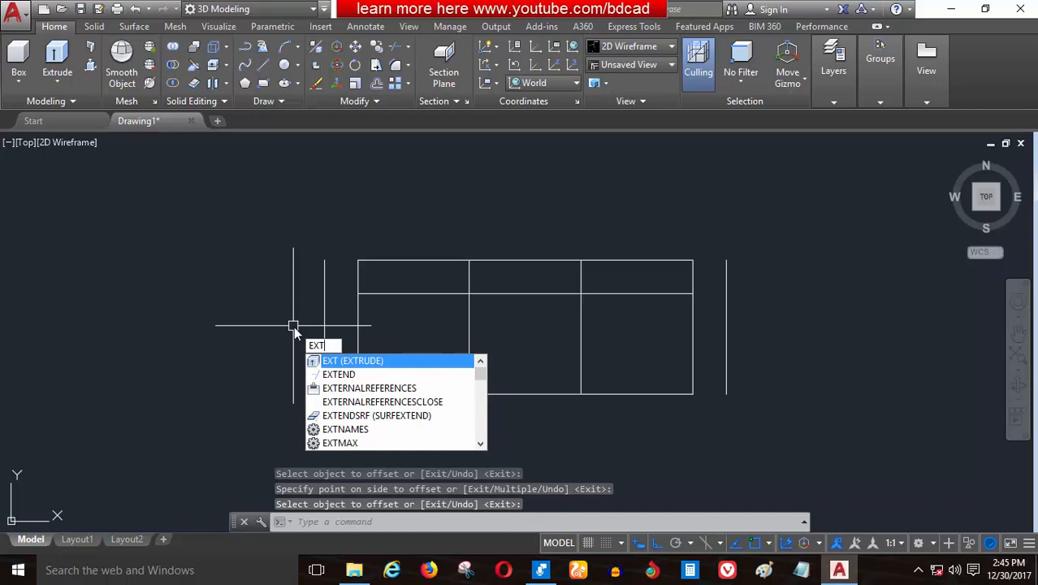
{"action": "type", "text": "END"}
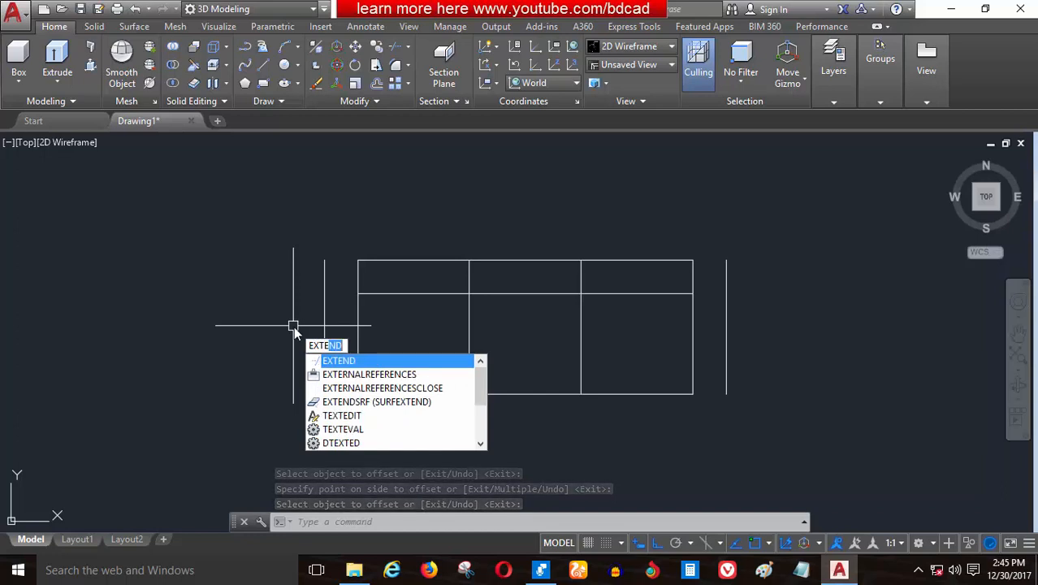
{"action": "key", "text": "Return"}
{"action": "key", "text": "Return"}
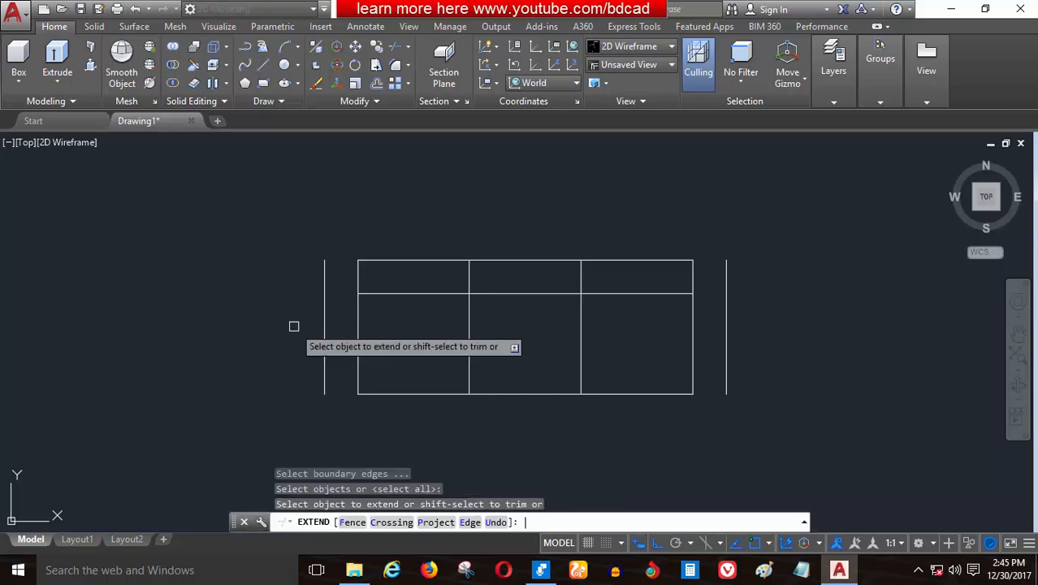
{"action": "left_click", "coordinate": [394, 293]}
{"action": "left_click", "coordinate": [383, 261]}
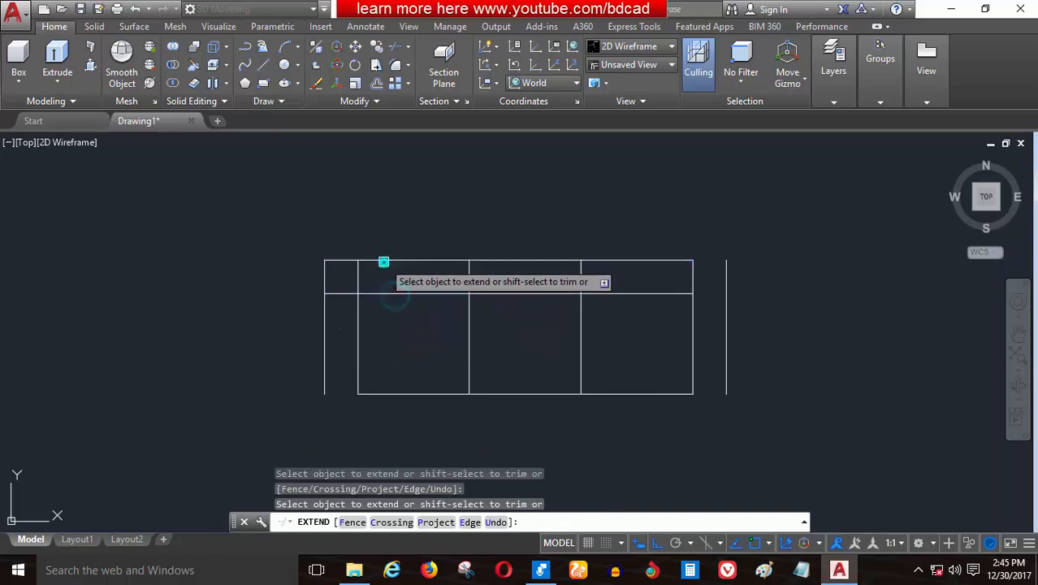
{"action": "left_click", "coordinate": [389, 394]}
{"action": "left_click", "coordinate": [653, 262]}
{"action": "left_click", "coordinate": [653, 293]}
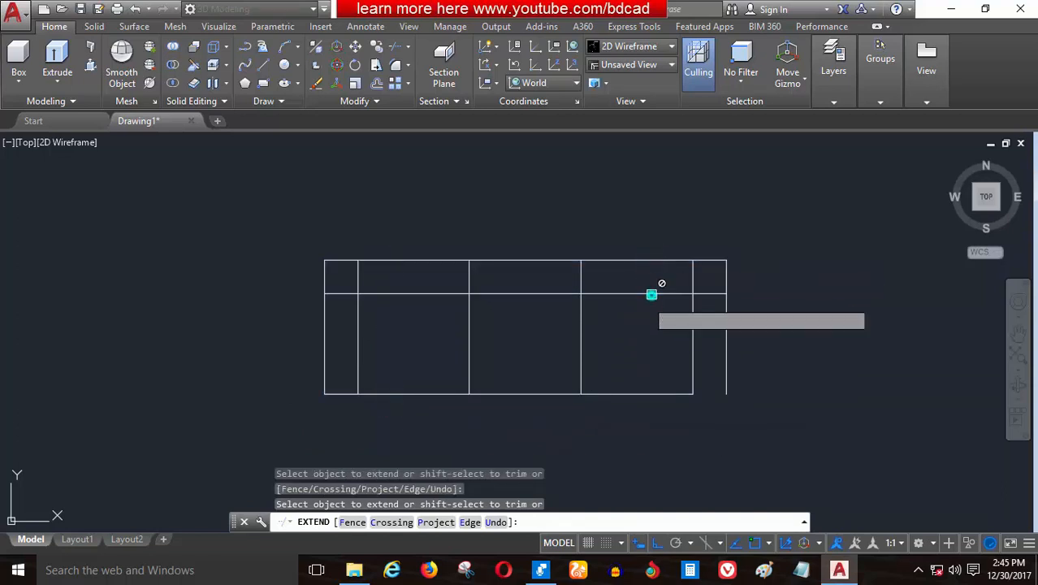
{"action": "left_click", "coordinate": [644, 394]}
{"action": "key", "text": "Return"}
Trim the inner back-strip line out of both side strips
{"action": "scroll", "coordinate": [416, 292], "scroll_direction": "up", "scroll_amount": 2}
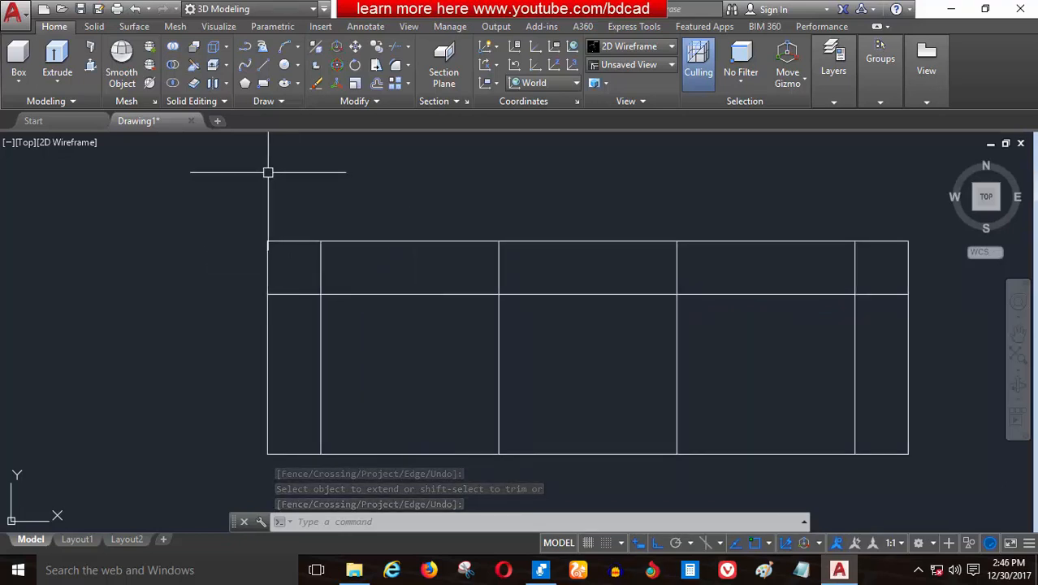
{"action": "left_click", "coordinate": [394, 49]}
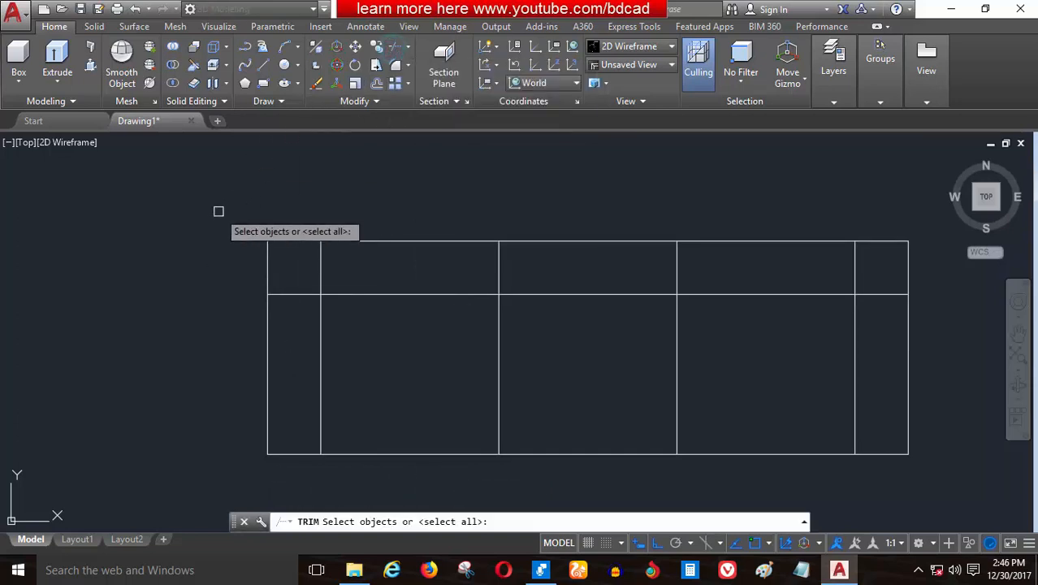
{"action": "key", "text": "Return"}
{"action": "left_click", "coordinate": [285, 293]}
{"action": "scroll", "coordinate": [81, 317], "scroll_direction": "down", "scroll_amount": 2}
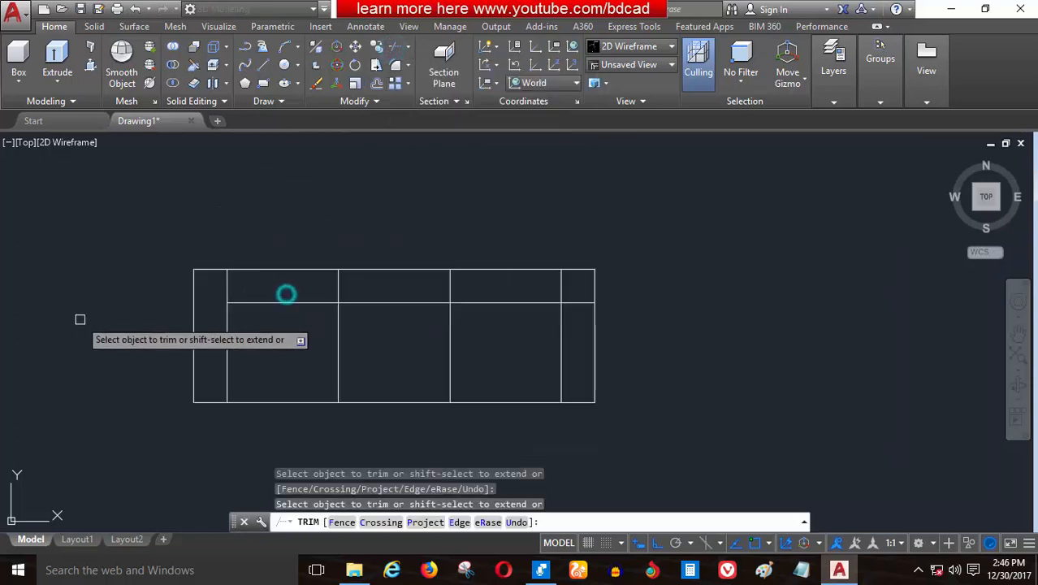
{"action": "left_click", "coordinate": [574, 303]}
{"action": "key", "text": "Return"}
Switch to the SW Isometric view and copy the whole plan along the X axis, clear of the original
{"action": "scroll", "coordinate": [429, 307], "scroll_direction": "down", "scroll_amount": 2}
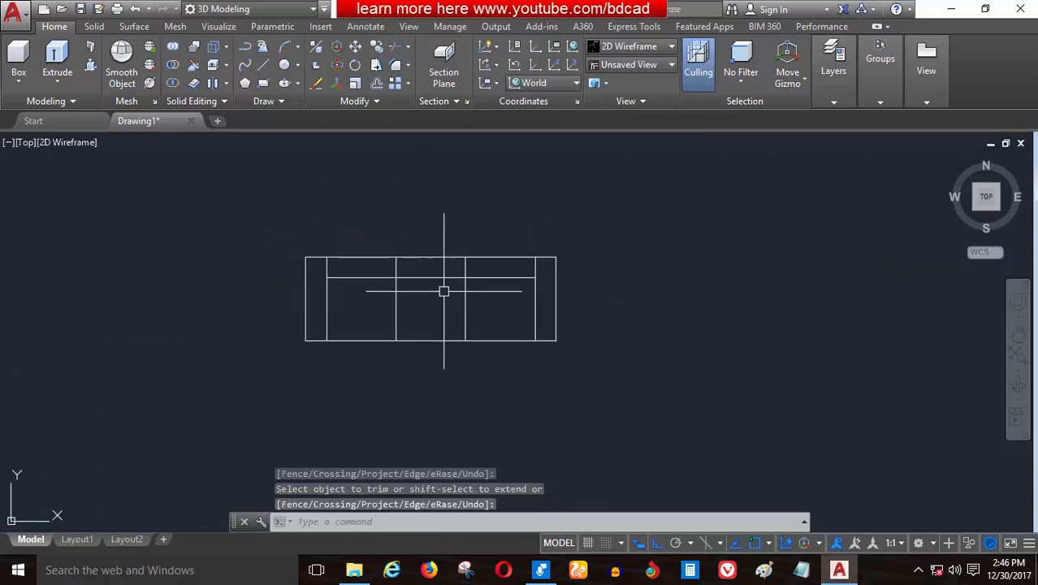
{"action": "scroll", "coordinate": [358, 286], "scroll_direction": "up", "scroll_amount": 2}
{"action": "scroll", "coordinate": [358, 286], "scroll_direction": "up", "scroll_amount": 2}
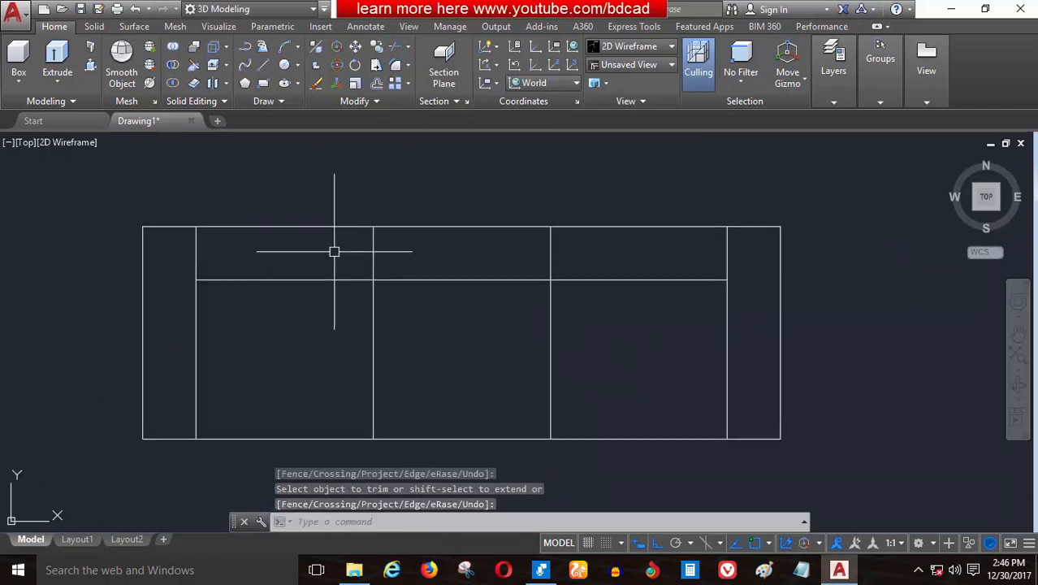
{"action": "left_click", "coordinate": [613, 67]}
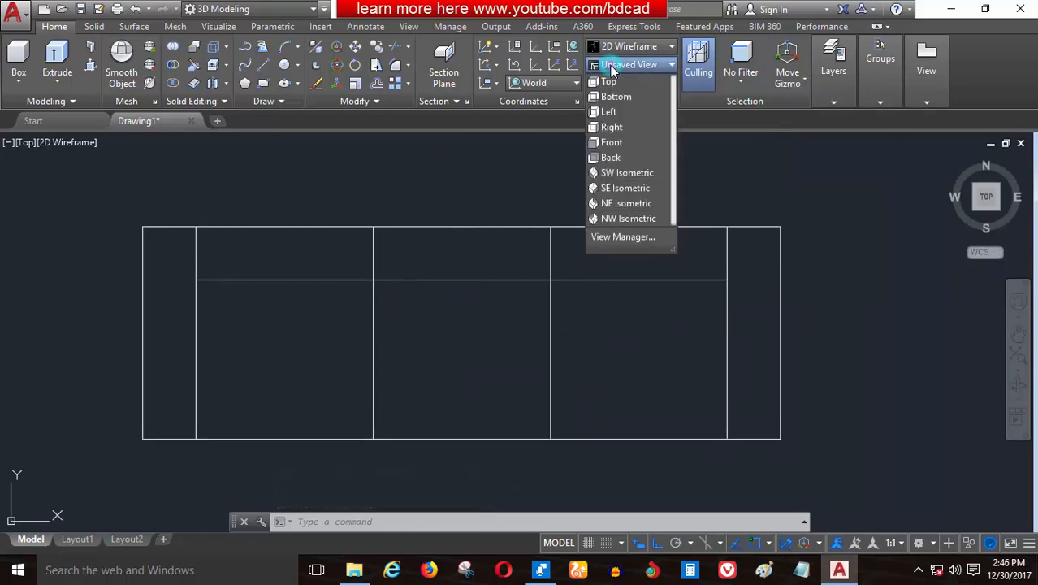
{"action": "left_click", "coordinate": [624, 175]}
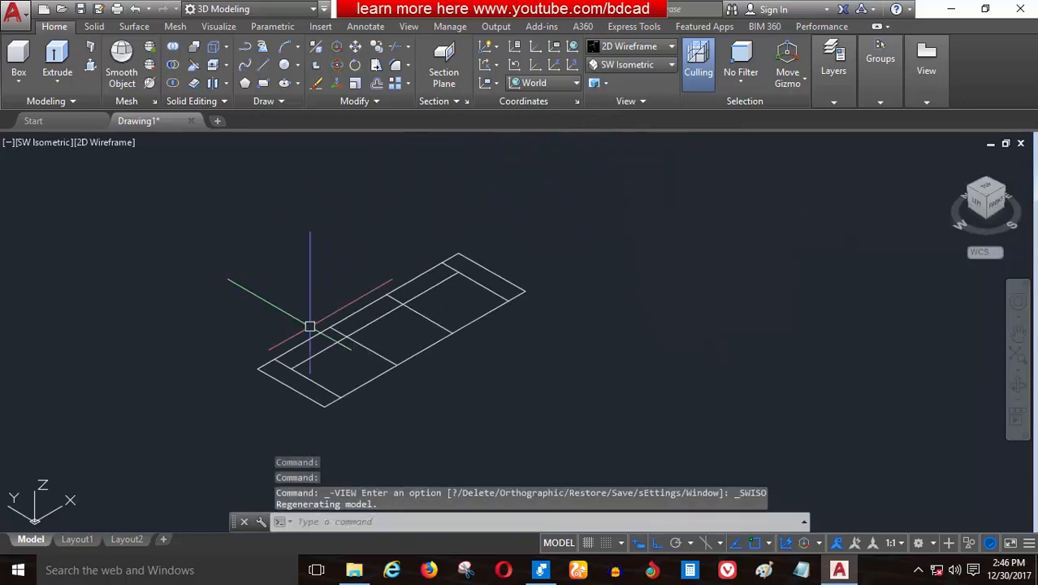
{"action": "left_click", "coordinate": [385, 51]}
{"action": "left_click", "coordinate": [614, 223]}
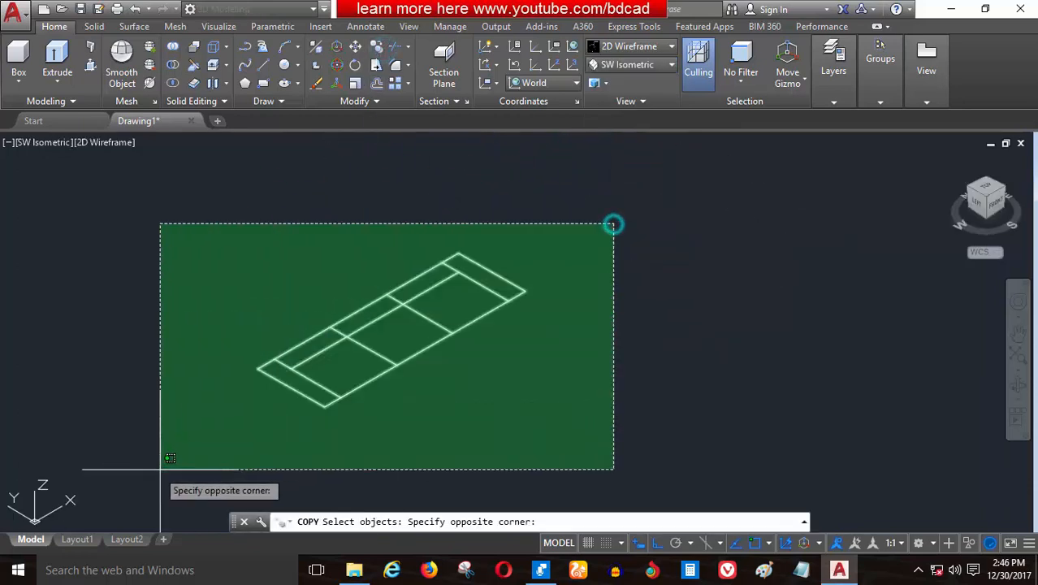
{"action": "left_click", "coordinate": [156, 472]}
{"action": "key", "text": "Return"}
{"action": "left_click", "coordinate": [258, 369]}
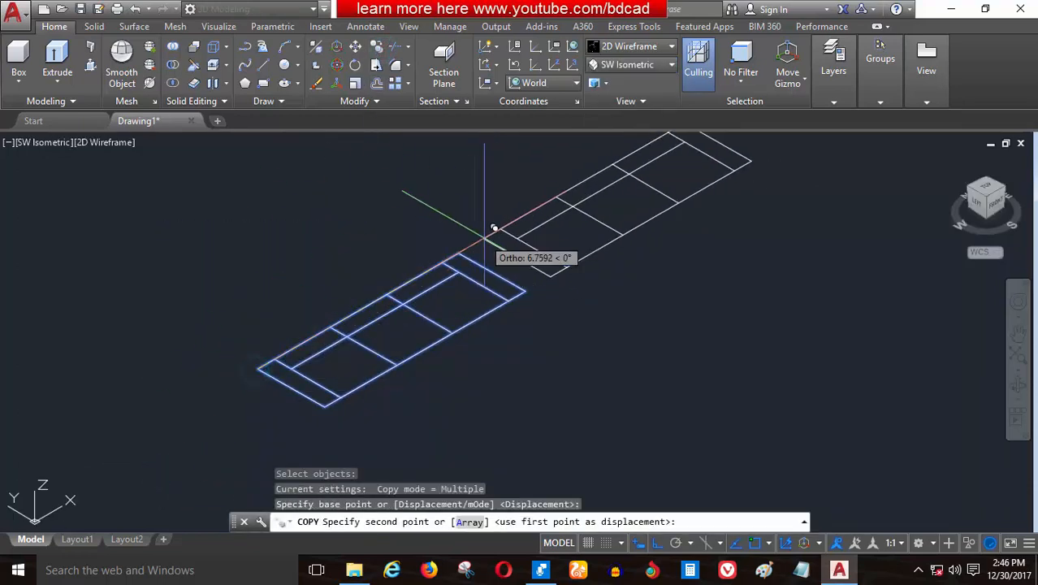
{"action": "left_click", "coordinate": [590, 178]}
{"action": "key", "text": "Return"}
Change the visual style to Shaded with edges
{"action": "scroll", "coordinate": [342, 301], "scroll_direction": "down", "scroll_amount": 2}
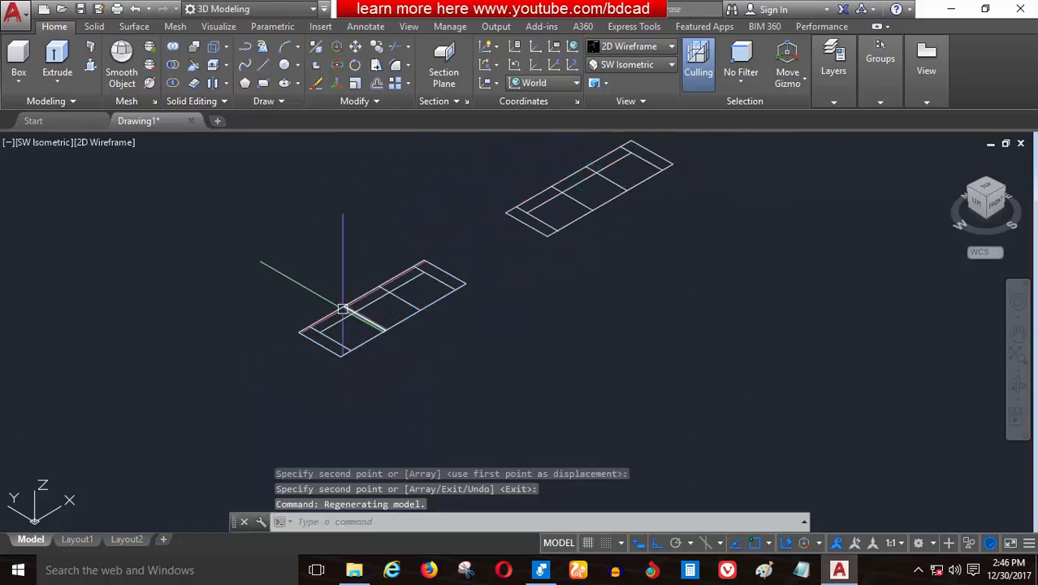
{"action": "scroll", "coordinate": [362, 293], "scroll_direction": "up", "scroll_amount": 2}
{"action": "mouse_move", "coordinate": [270, 362]}
{"action": "middle_mouse_down", "text": "shift"}
{"action": "mouse_move", "coordinate": [249, 353]}
{"action": "mouse_move", "coordinate": [276, 357]}
{"action": "middle_mouse_up", "text": "shift"}
{"action": "scroll", "coordinate": [339, 308], "scroll_direction": "up", "scroll_amount": 3}
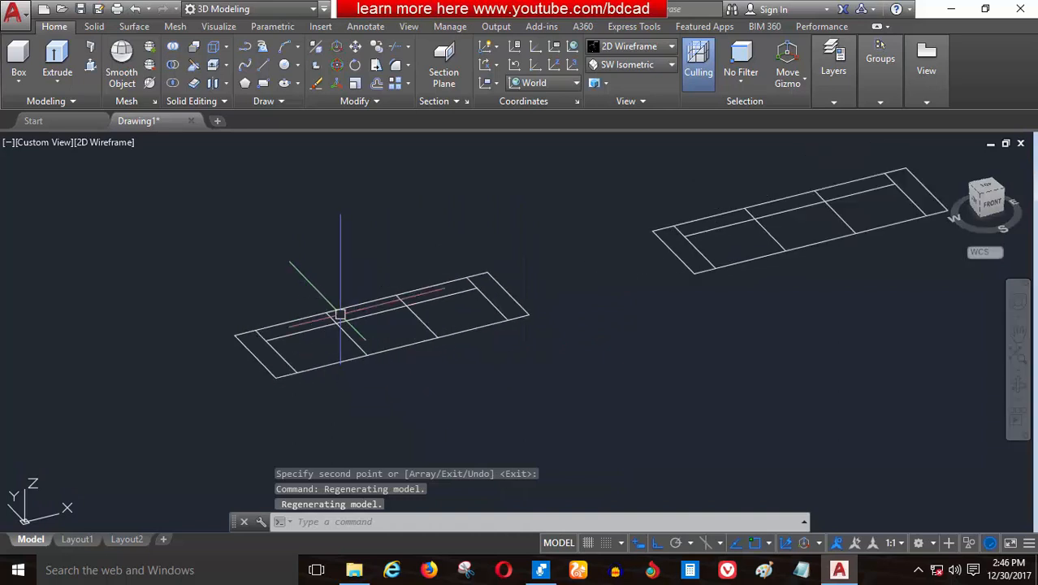
{"action": "scroll", "coordinate": [227, 375], "scroll_direction": "up", "scroll_amount": 2}
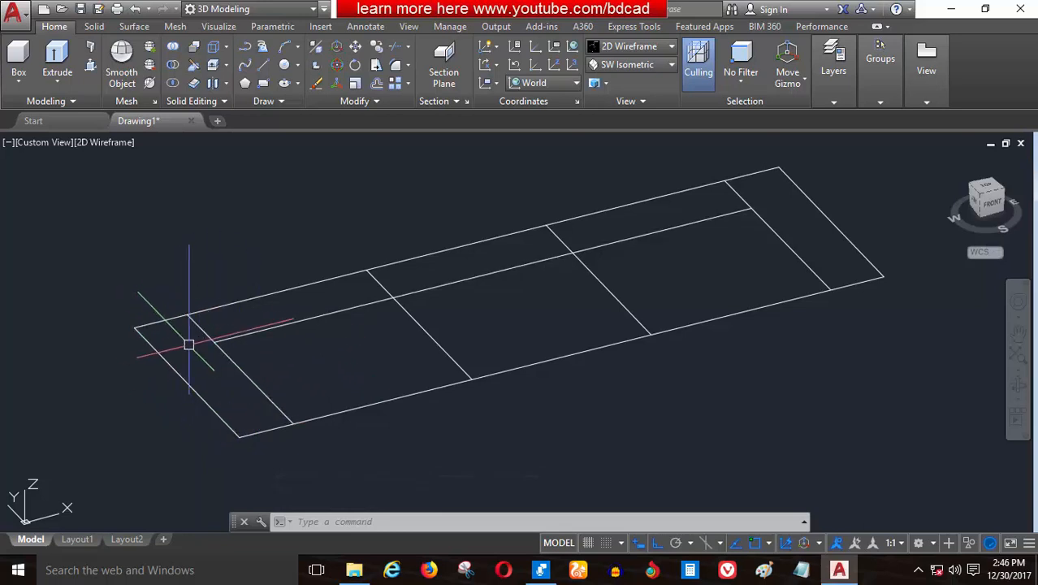
{"action": "middle_click_drag", "start_coordinate": [189, 347], "coordinate": [231, 313]}
{"action": "scroll", "coordinate": [239, 317], "scroll_direction": "up", "scroll_amount": 3}
{"action": "scroll", "coordinate": [197, 337], "scroll_direction": "down", "scroll_amount": 3}
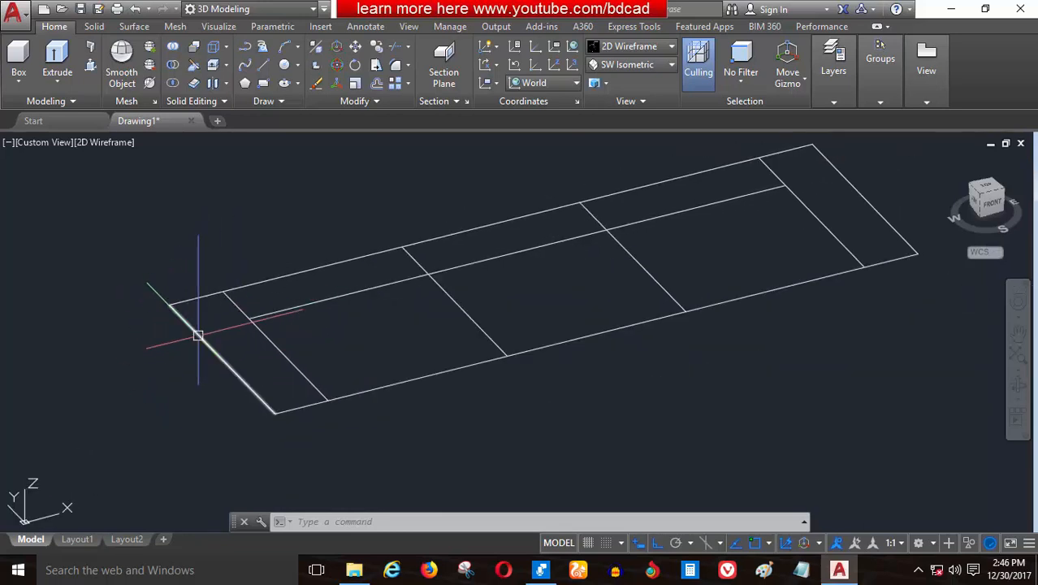
{"action": "left_click", "coordinate": [104, 143]}
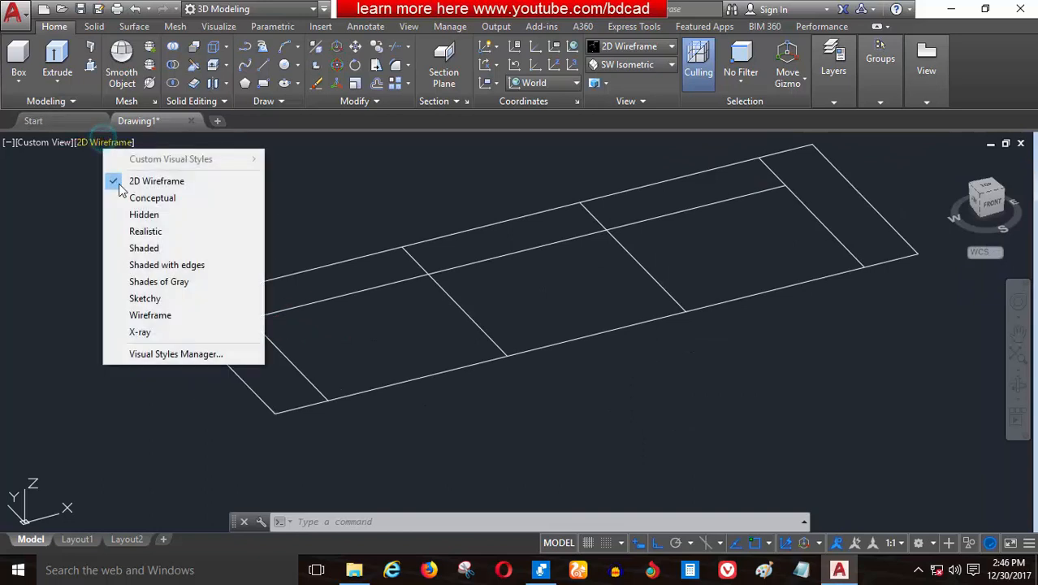
{"action": "left_click", "coordinate": [163, 272]}
{"action": "left_click", "coordinate": [158, 262]}
{"action": "left_click", "coordinate": [136, 245]}
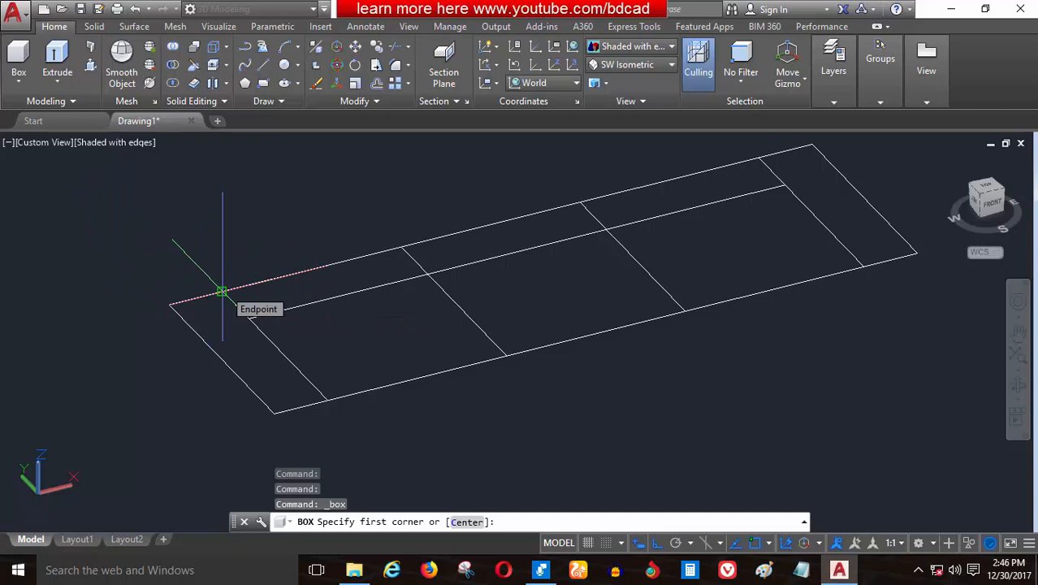
Build a box on the original plan's left 0.5 by 2 side strip with a height of 2
{"action": "left_click", "coordinate": [223, 291]}
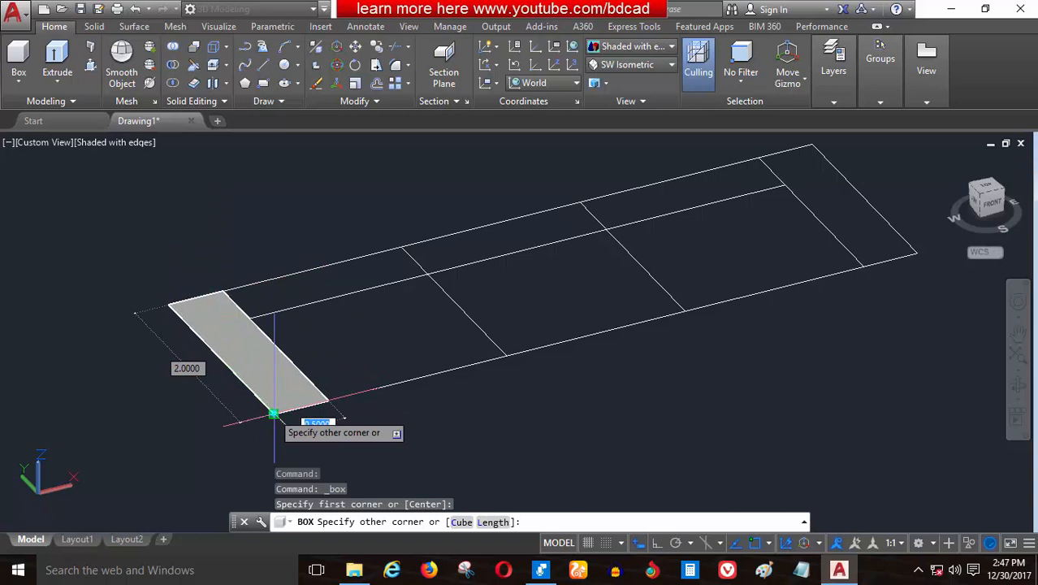
{"action": "left_click", "coordinate": [274, 415]}
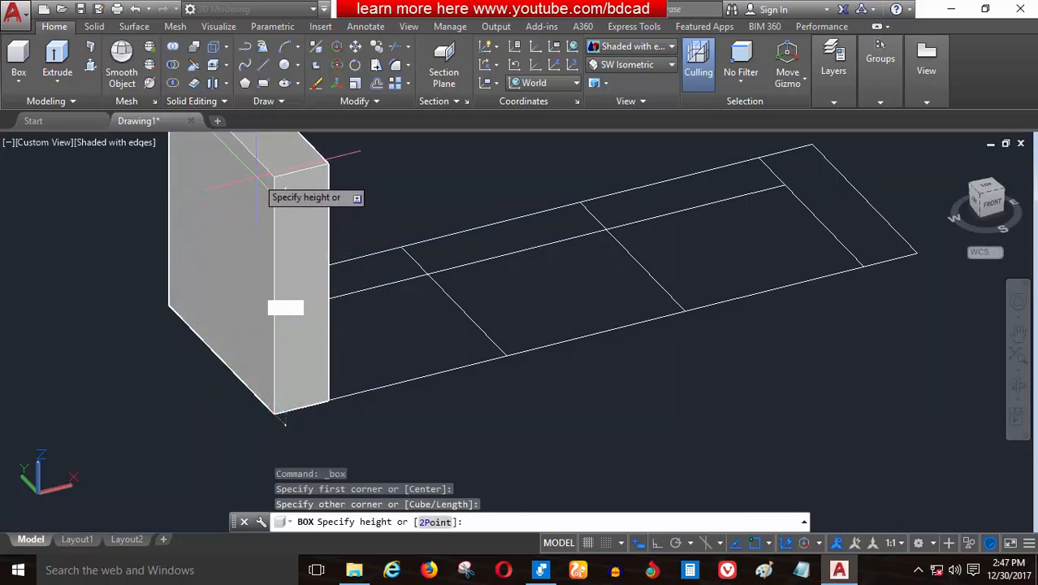
{"action": "type", "text": "2"}
{"action": "key", "text": "Return"}
{"action": "scroll", "coordinate": [212, 294], "scroll_direction": "down", "scroll_amount": 2}
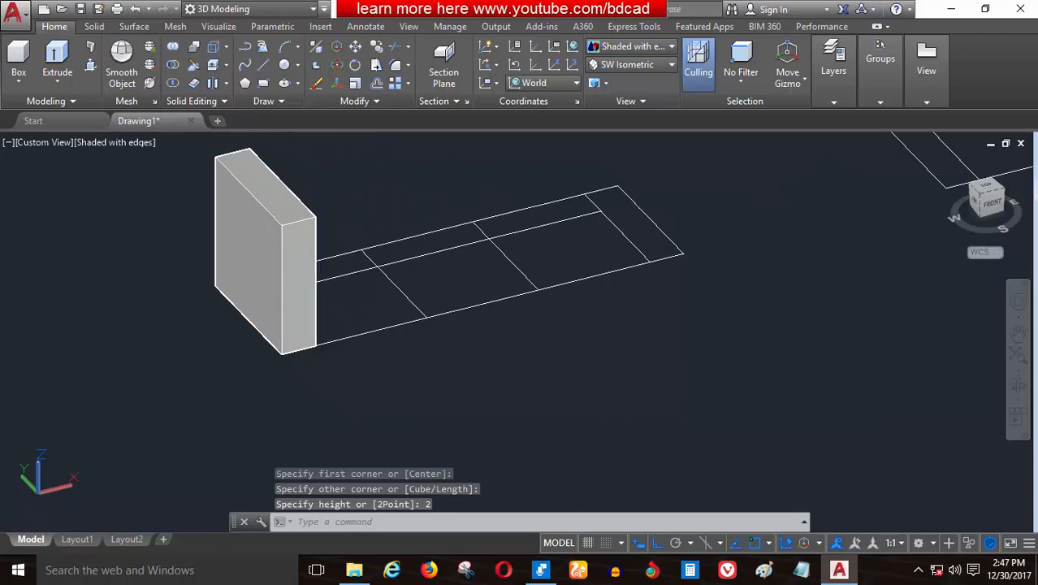
Build a matching box on the original plan's right side strip with a height of 2
{"action": "middle_click_drag", "start_coordinate": [213, 294], "coordinate": [285, 284], "text": "shift"}
{"action": "scroll", "coordinate": [258, 355], "scroll_direction": "down", "scroll_amount": 4}
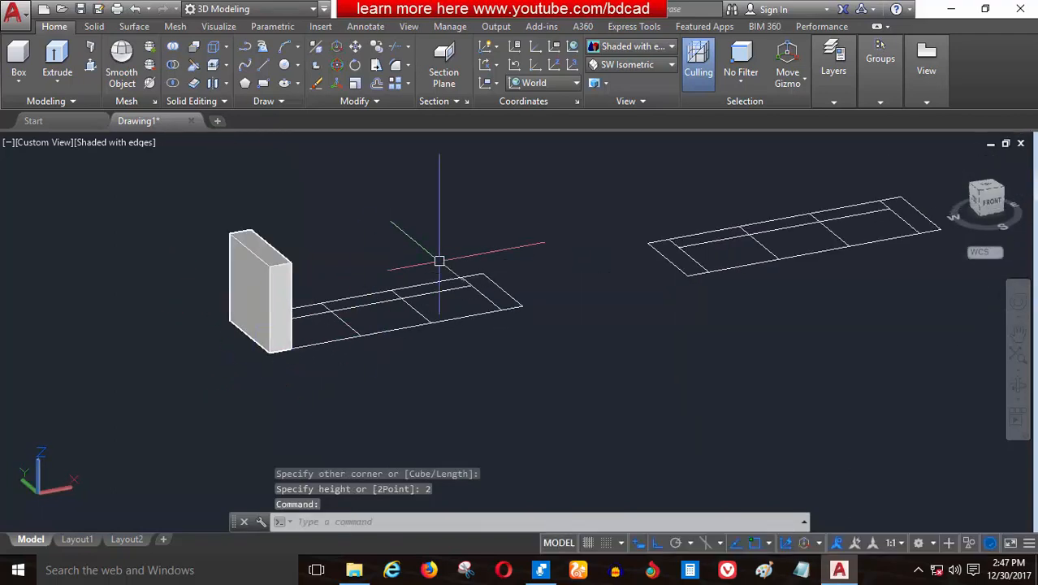
{"action": "scroll", "coordinate": [467, 260], "scroll_direction": "up", "scroll_amount": 9}
{"action": "key", "text": "Return"}
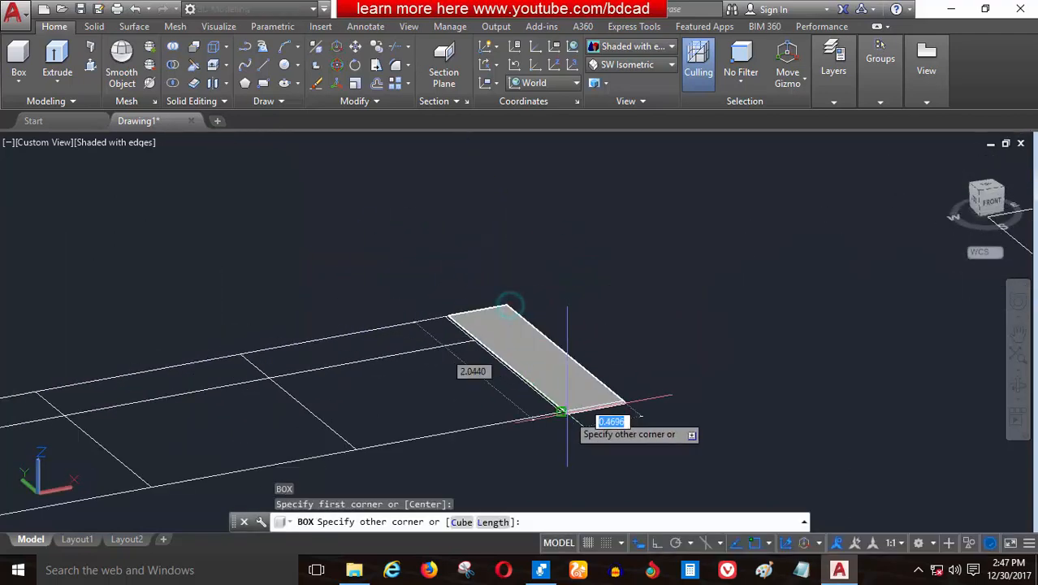
{"action": "left_click", "coordinate": [560, 413]}
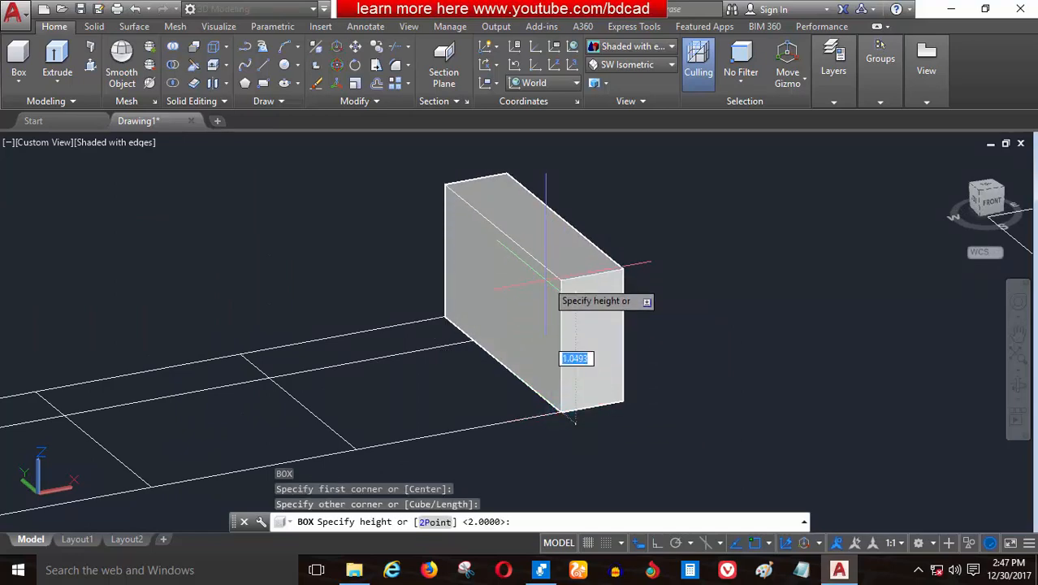
{"action": "key", "text": "Return"}
Build the backrest box over the 5 by 0.5 back strip between the two arms with a height of 2.5
{"action": "scroll", "coordinate": [573, 348], "scroll_direction": "down", "scroll_amount": 5}
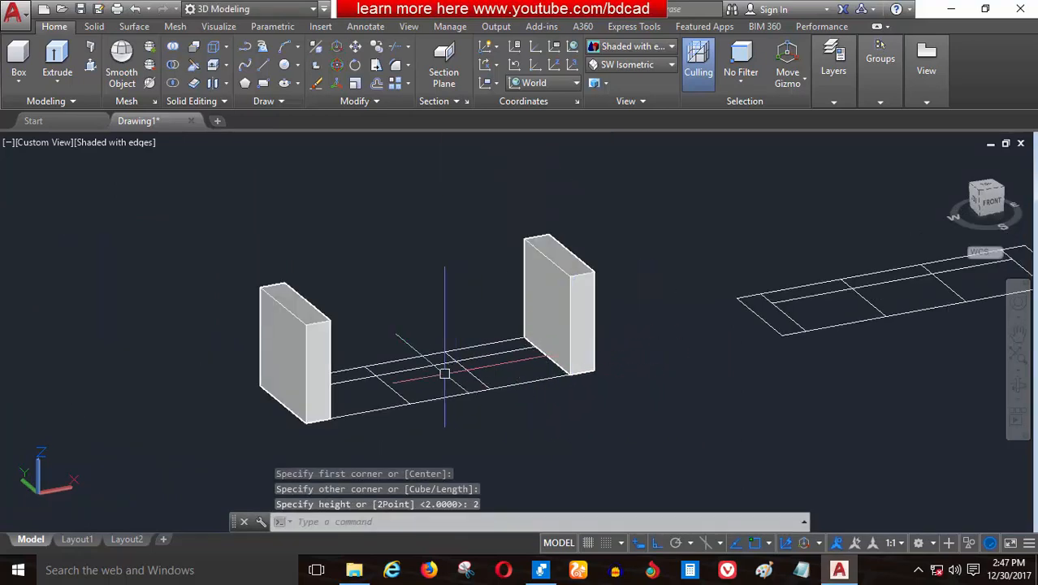
{"action": "middle_click_drag", "start_coordinate": [443, 370], "coordinate": [455, 398], "text": "shift"}
{"action": "middle_click_drag", "start_coordinate": [510, 380], "coordinate": [508, 344], "text": "shift"}
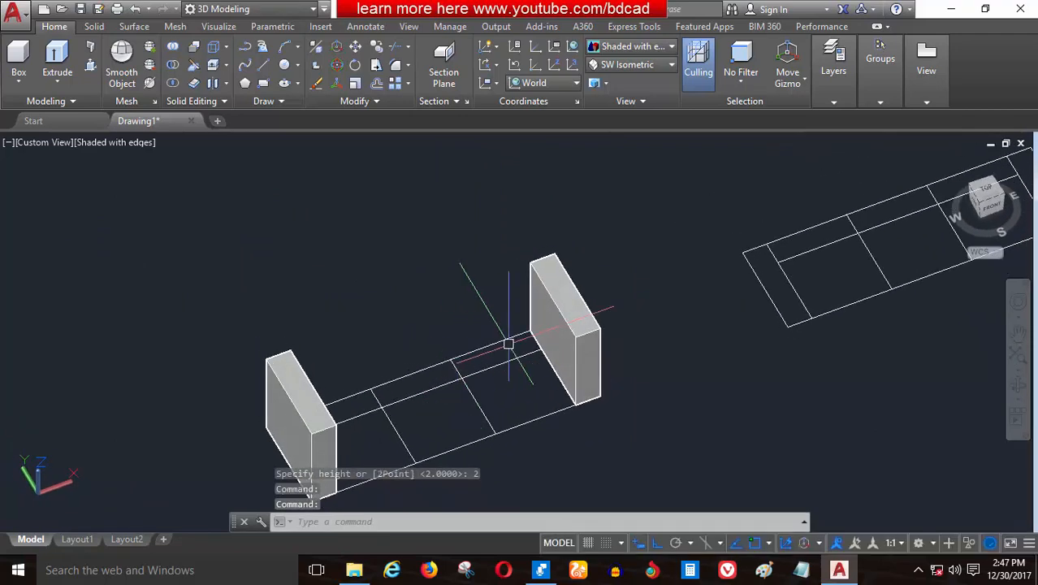
{"action": "scroll", "coordinate": [532, 349], "scroll_direction": "up", "scroll_amount": 6}
{"action": "key", "text": "Return"}
{"action": "left_click", "coordinate": [567, 306]}
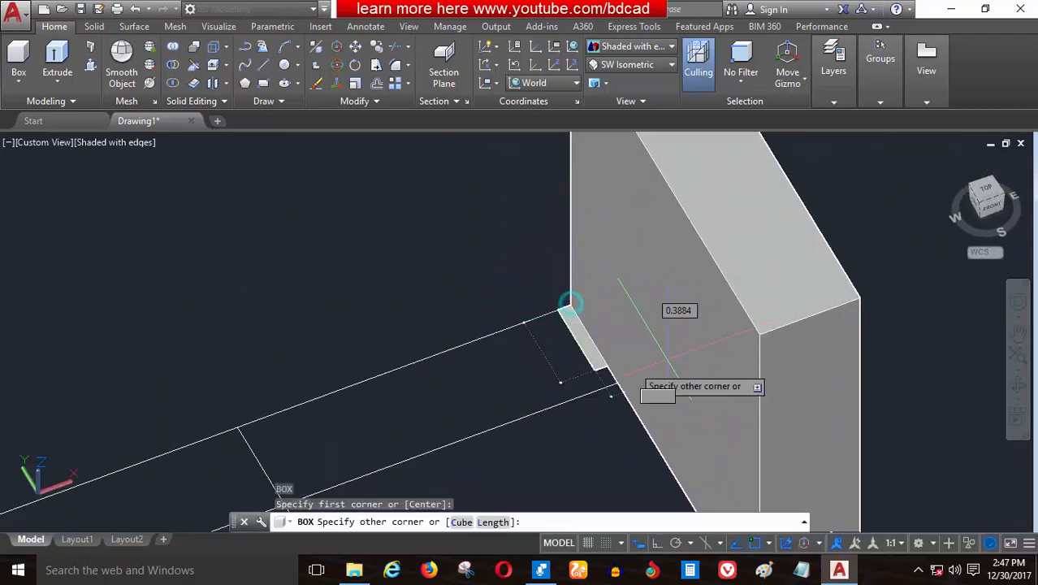
{"action": "scroll", "coordinate": [568, 371], "scroll_direction": "down", "scroll_amount": 6}
{"action": "middle_click_drag", "start_coordinate": [464, 413], "coordinate": [261, 334], "text": "shift"}
{"action": "scroll", "coordinate": [262, 333], "scroll_direction": "up", "scroll_amount": 6}
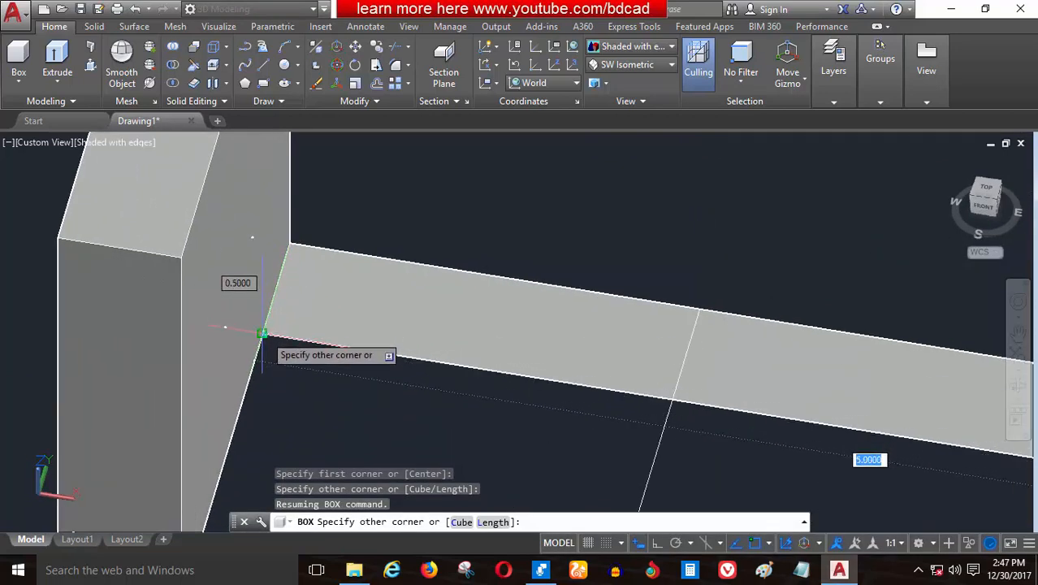
{"action": "left_click", "coordinate": [262, 333]}
{"action": "scroll", "coordinate": [262, 333], "scroll_direction": "down", "scroll_amount": 5}
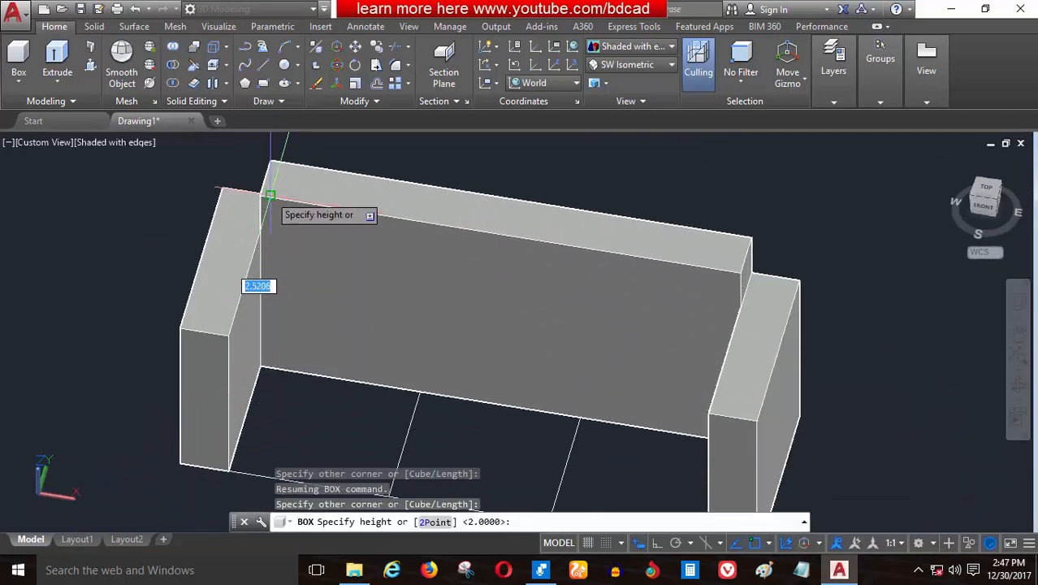
{"action": "middle_click_drag", "start_coordinate": [271, 195], "coordinate": [262, 164], "text": "shift"}
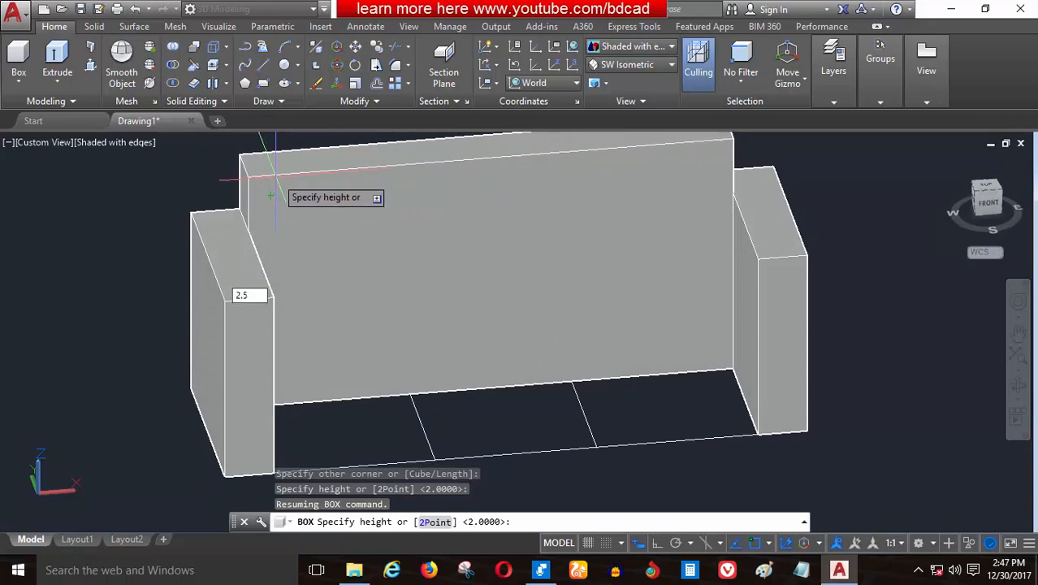
{"action": "type", "text": "2.5"}
{"action": "key", "text": "Return"}
Build a seat box on the 1.6667 by 1.5 plan rectangle beside the right arm with a height of 0.5
{"action": "middle_click_drag", "start_coordinate": [405, 275], "coordinate": [352, 329], "text": "shift"}
{"action": "scroll", "coordinate": [518, 361], "scroll_direction": "up", "scroll_amount": 2}
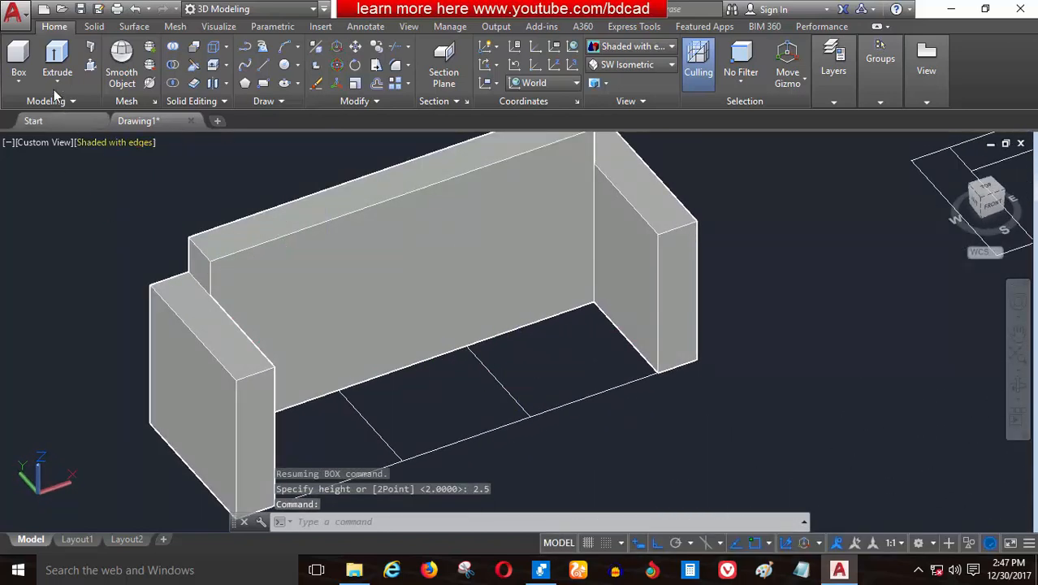
{"action": "left_click", "coordinate": [20, 64]}
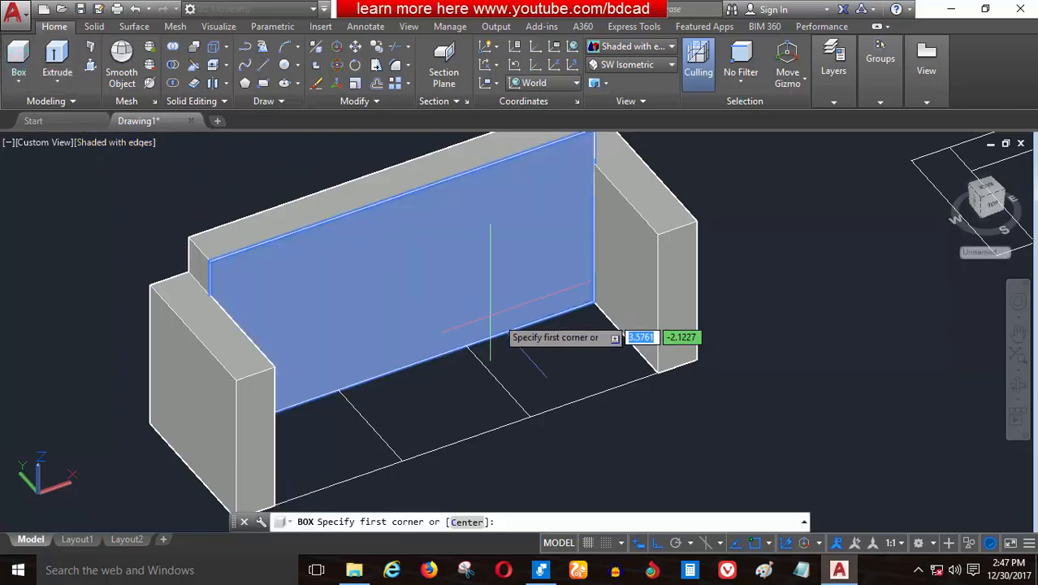
{"action": "scroll", "coordinate": [626, 302], "scroll_direction": "up", "scroll_amount": 3}
{"action": "left_click", "coordinate": [637, 287]}
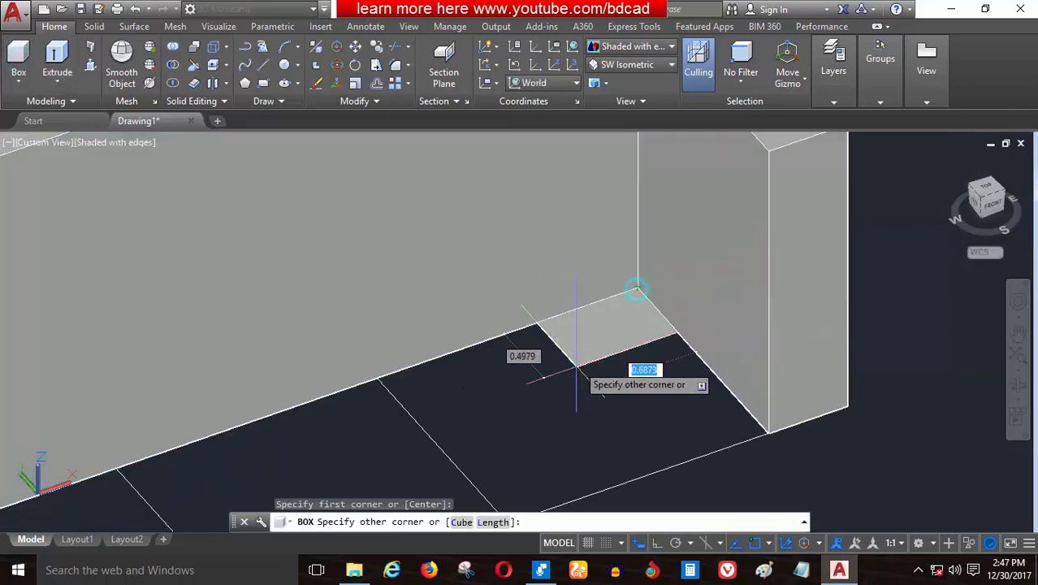
{"action": "scroll", "coordinate": [544, 365], "scroll_direction": "down", "scroll_amount": 3}
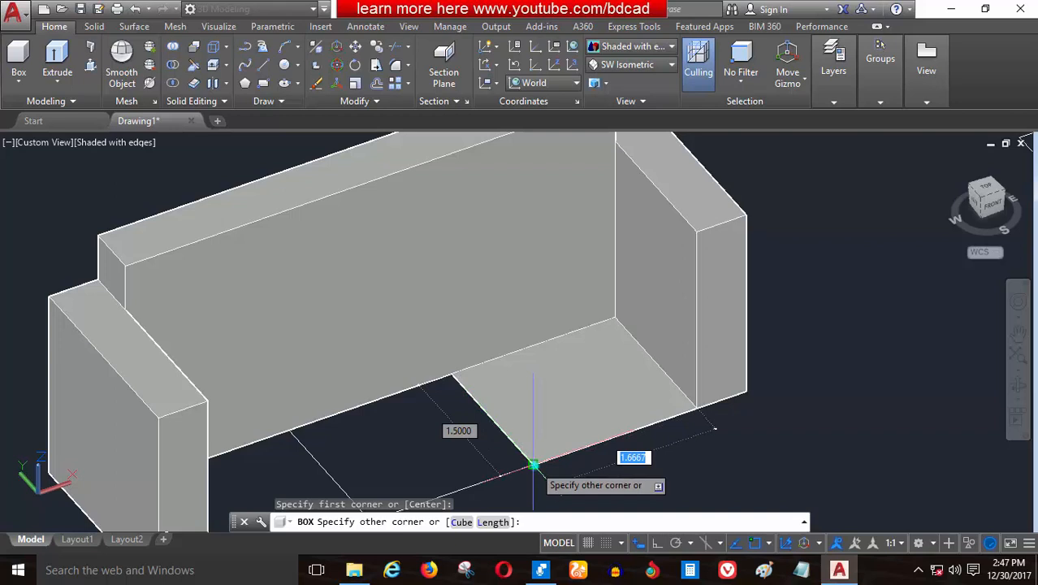
{"action": "left_click", "coordinate": [533, 465]}
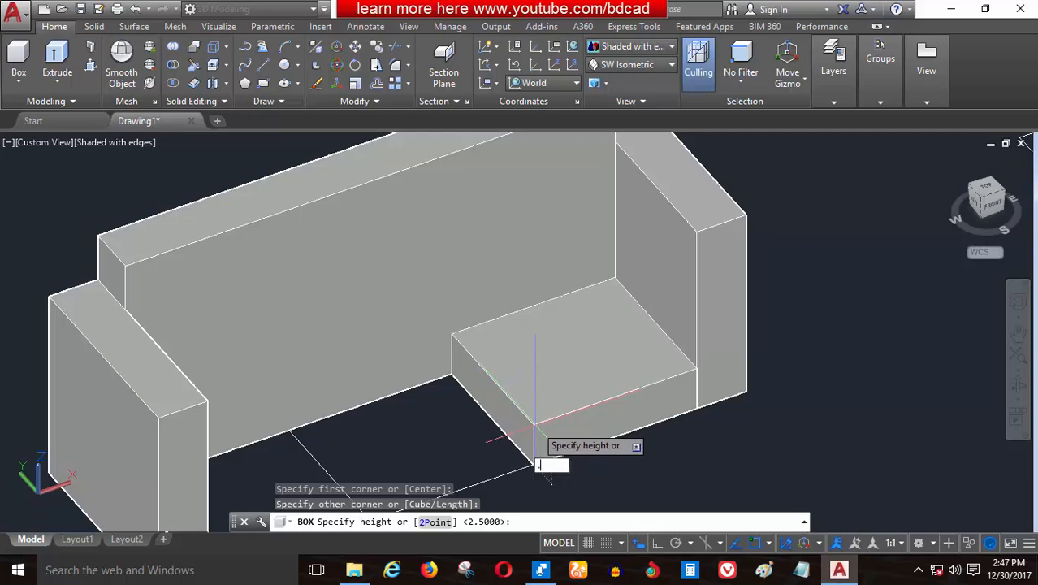
{"action": "key", "text": "Return"}
{"action": "scroll", "coordinate": [520, 390], "scroll_direction": "down", "scroll_amount": 3}
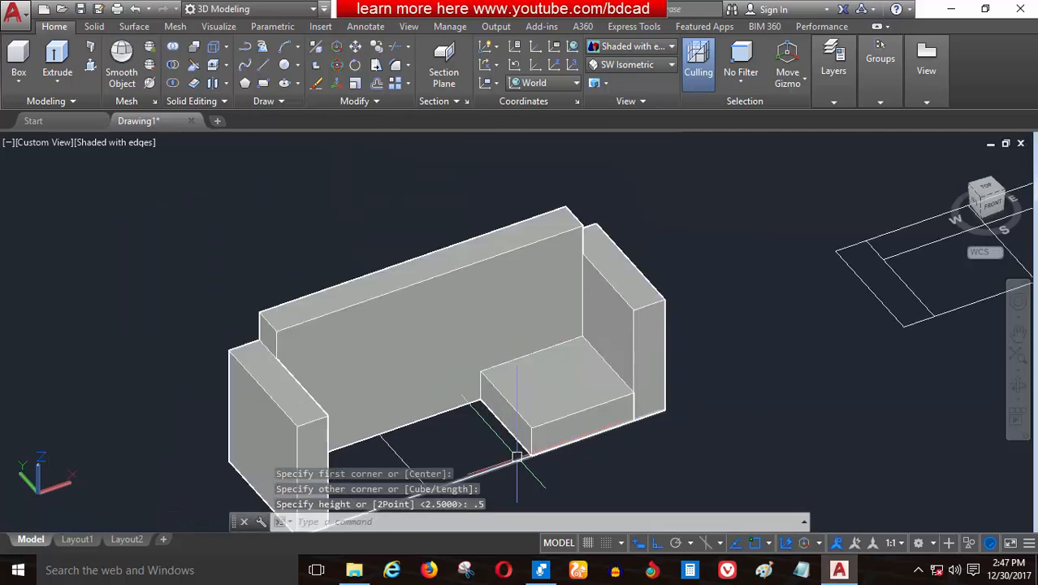
Try a fillet of radius 0.2 on the seat box's top front edge and undo it
{"action": "mouse_move", "coordinate": [520, 390]}
{"action": "middle_mouse_down", "text": "shift"}
{"action": "mouse_move", "coordinate": [464, 383]}
{"action": "mouse_move", "coordinate": [520, 382]}
{"action": "middle_mouse_up", "text": "shift"}
{"action": "scroll", "coordinate": [528, 385], "scroll_direction": "up", "scroll_amount": 5}
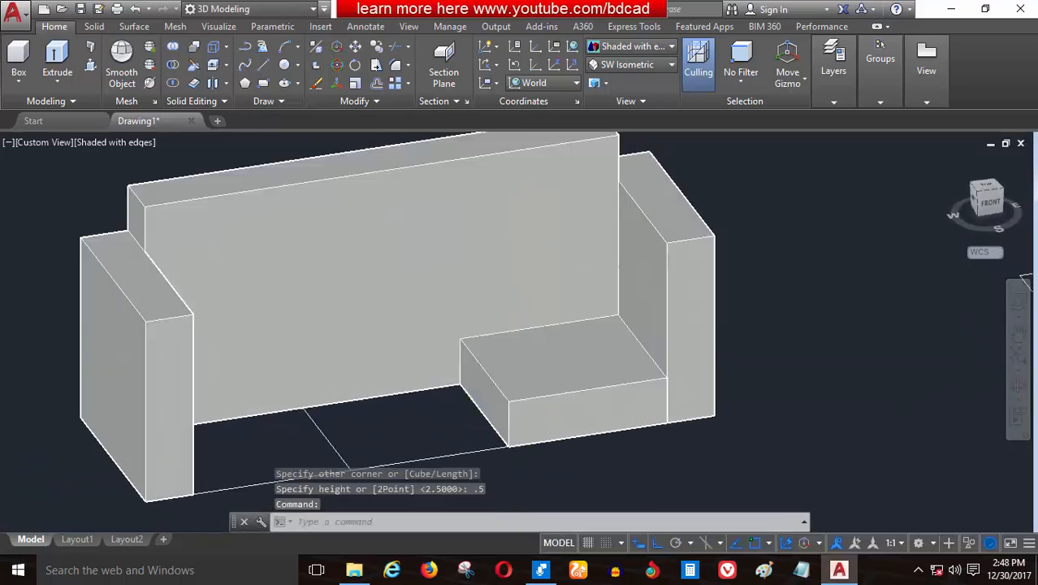
{"action": "scroll", "coordinate": [503, 398], "scroll_direction": "up", "scroll_amount": 2}
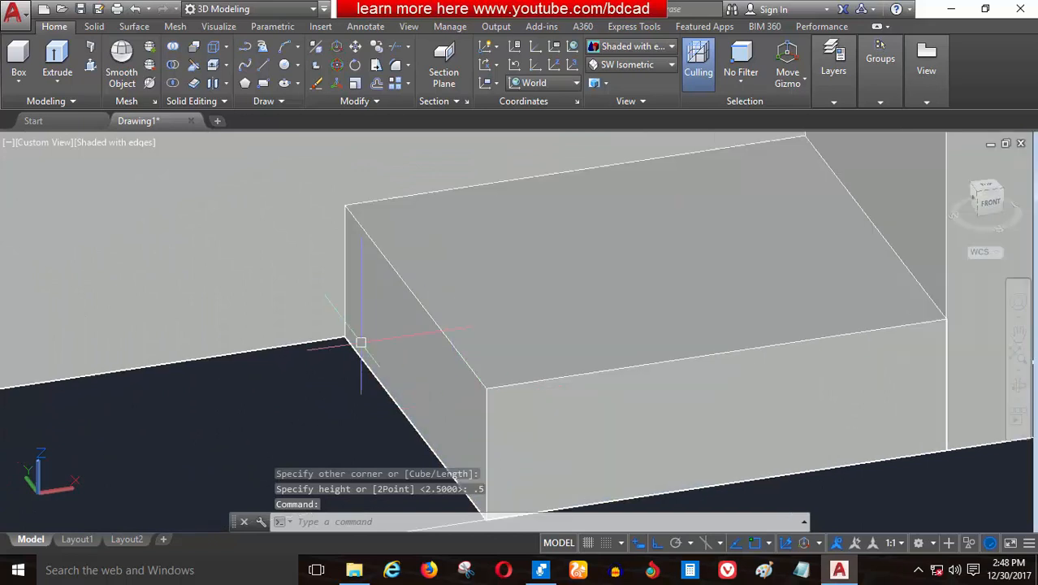
{"action": "left_click", "coordinate": [395, 67]}
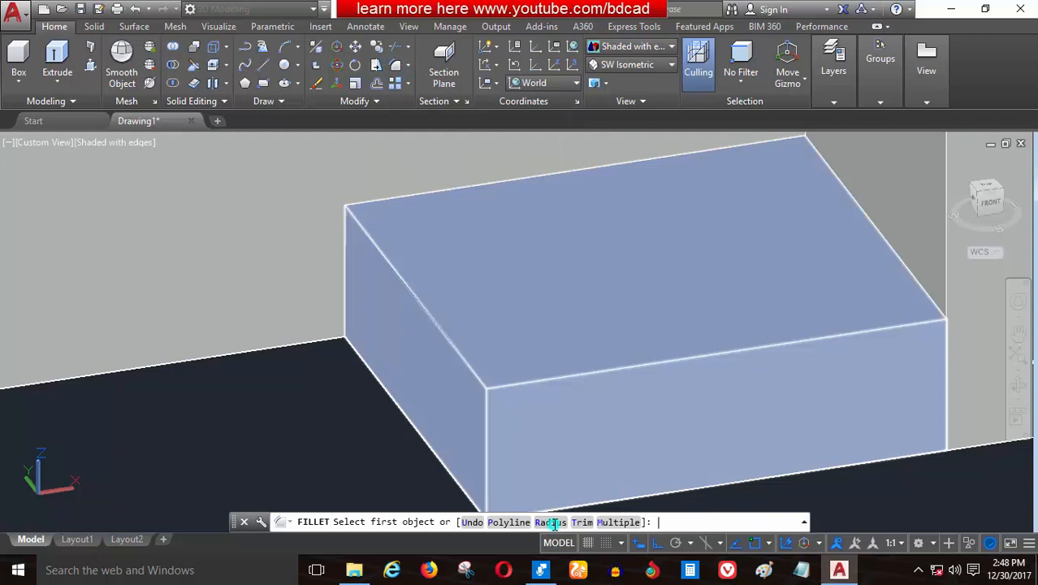
{"action": "left_click", "coordinate": [551, 523]}
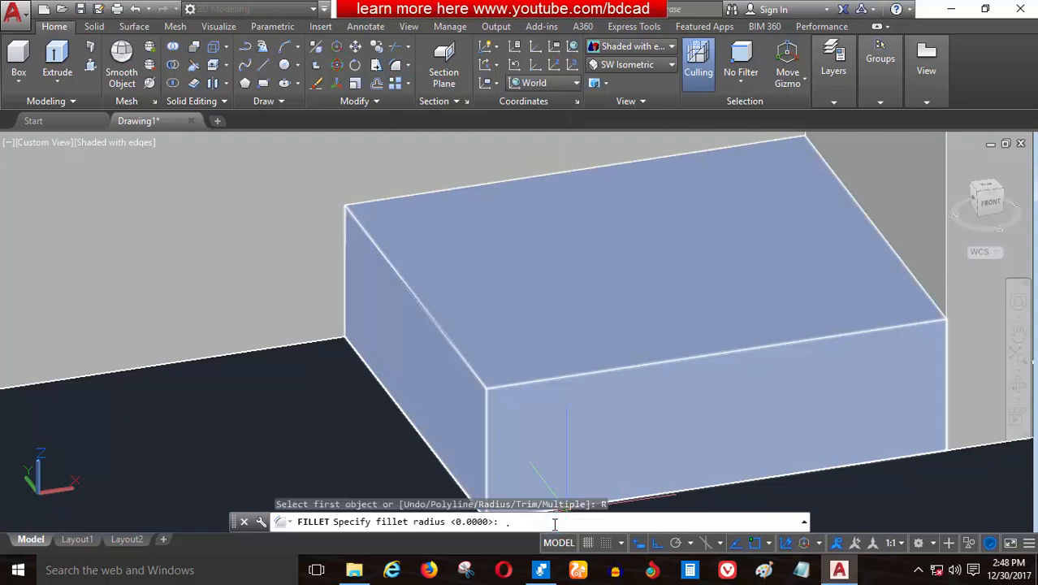
{"action": "type", "text": ".2"}
{"action": "key", "text": "Return"}
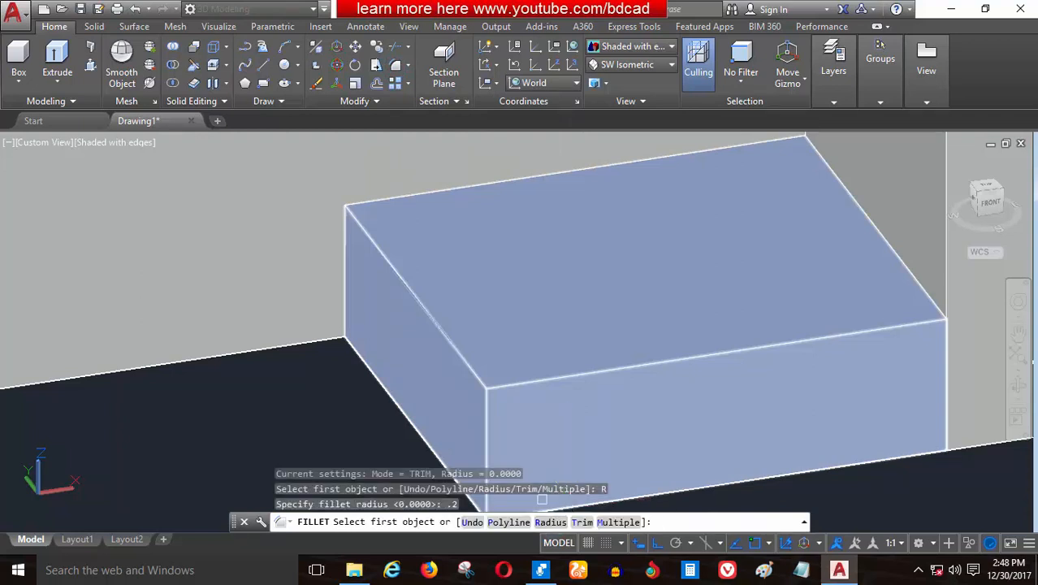
{"action": "left_click", "coordinate": [524, 380]}
{"action": "key", "text": "Return"}
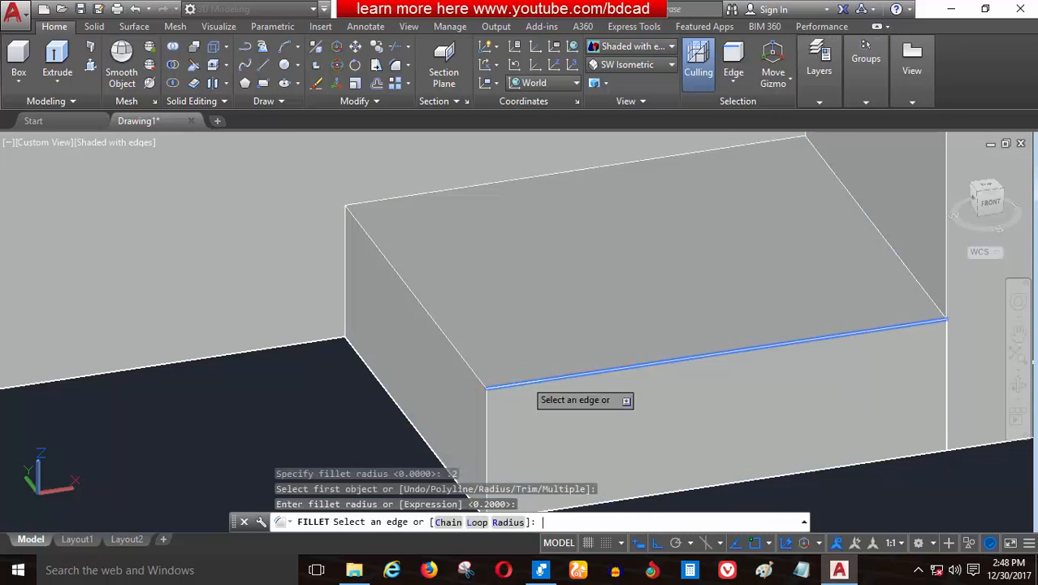
{"action": "key", "text": "Return"}
{"action": "scroll", "coordinate": [512, 317], "scroll_direction": "down", "scroll_amount": 3}
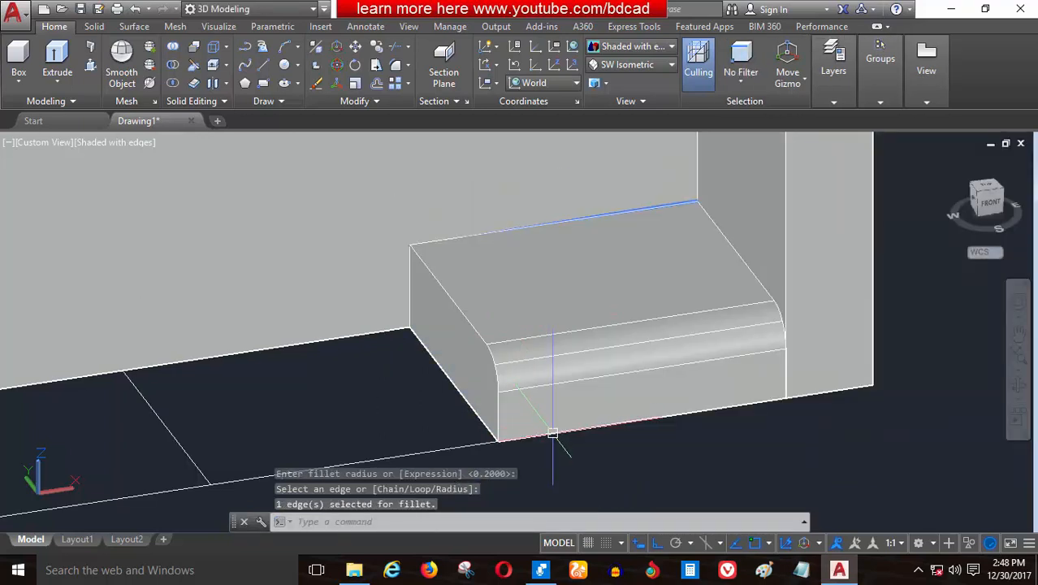
{"action": "key", "text": "ctrl+z"}
{"action": "key", "text": "ctrl+z"}
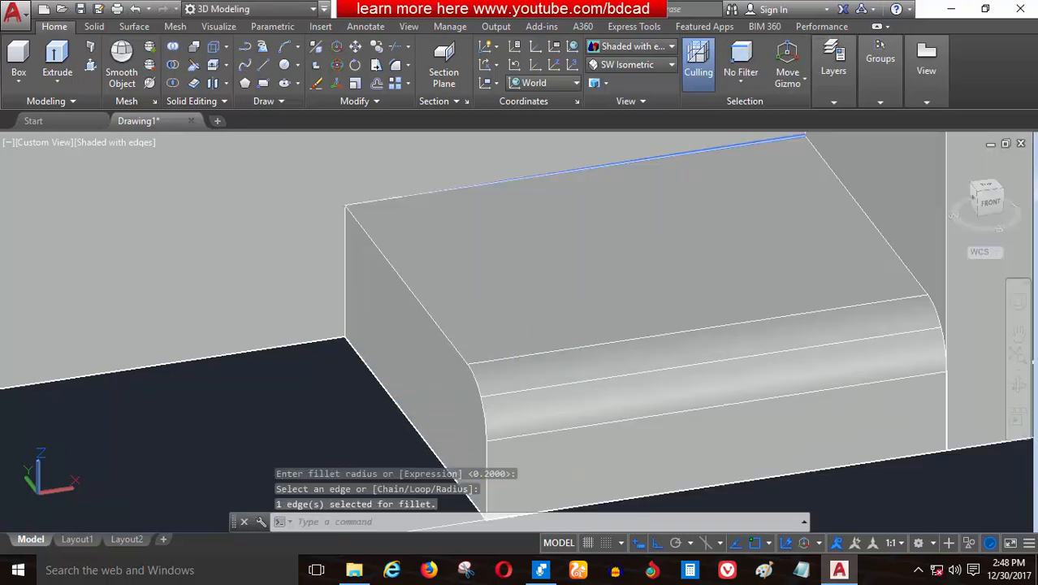
Fillet the seat box's top front edge with a radius of 0.1
{"action": "left_click", "coordinate": [396, 64]}
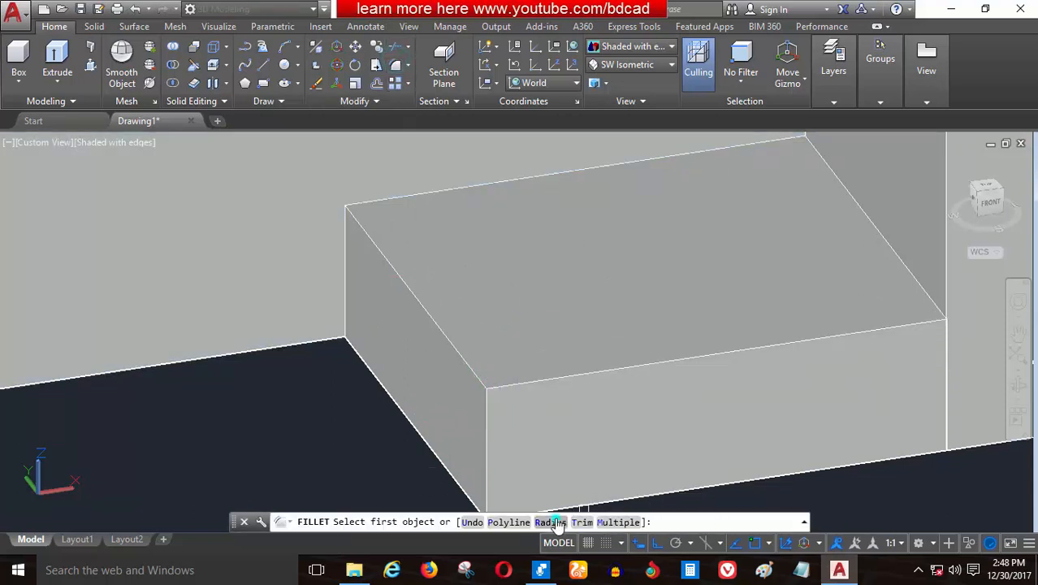
{"action": "left_click", "coordinate": [552, 522]}
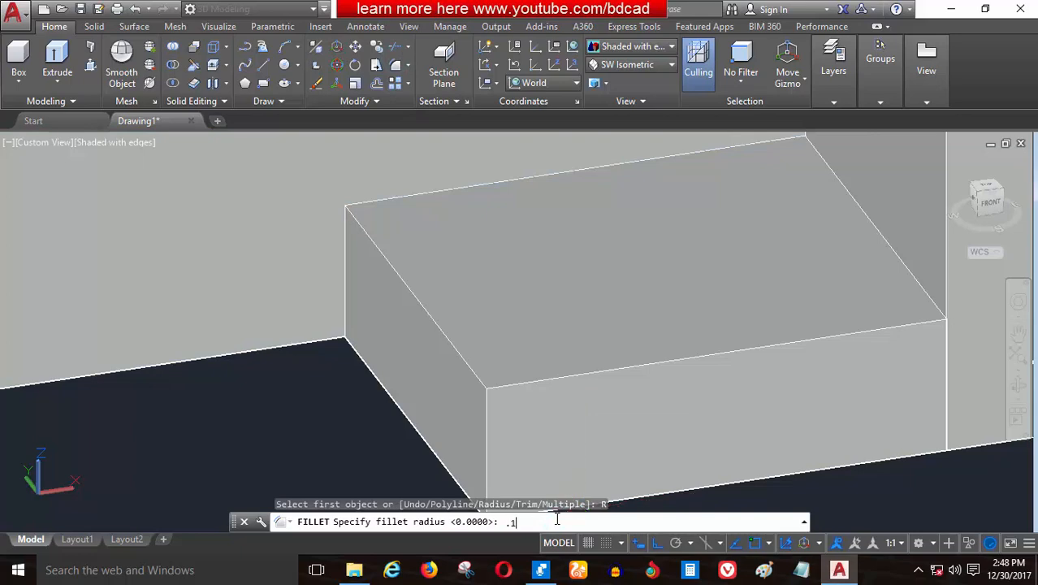
{"action": "type", "text": ".1"}
{"action": "key", "text": "Return"}
{"action": "left_click", "coordinate": [576, 375]}
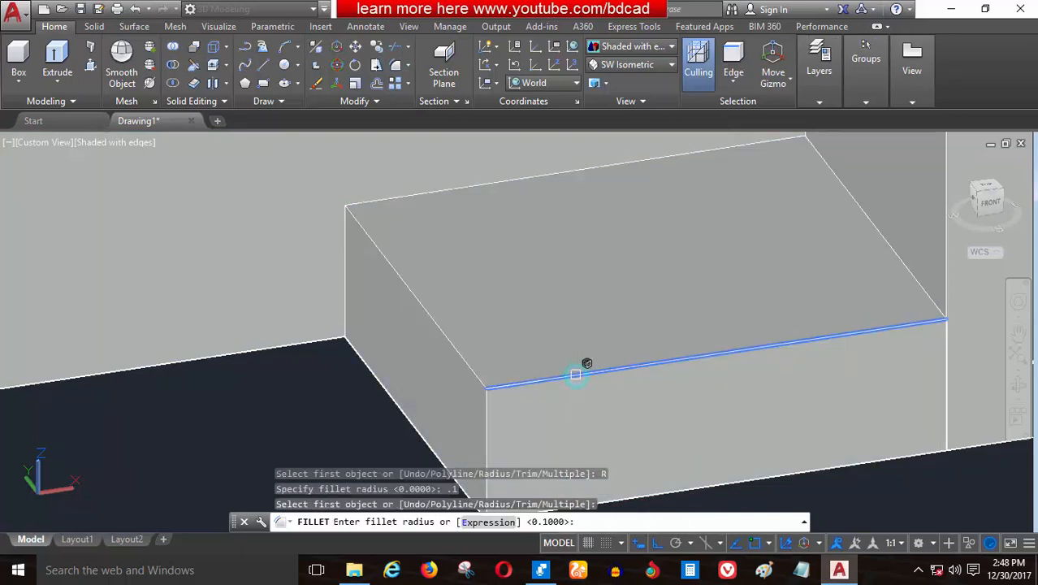
{"action": "key", "text": "Return"}
{"action": "key", "text": "Return"}
{"action": "scroll", "coordinate": [497, 371], "scroll_direction": "down", "scroll_amount": 2}
Fillet the seat box's bottom front edge with the same 0.1 radius
{"action": "scroll", "coordinate": [535, 461], "scroll_direction": "up", "scroll_amount": 3}
{"action": "key", "text": "Return"}
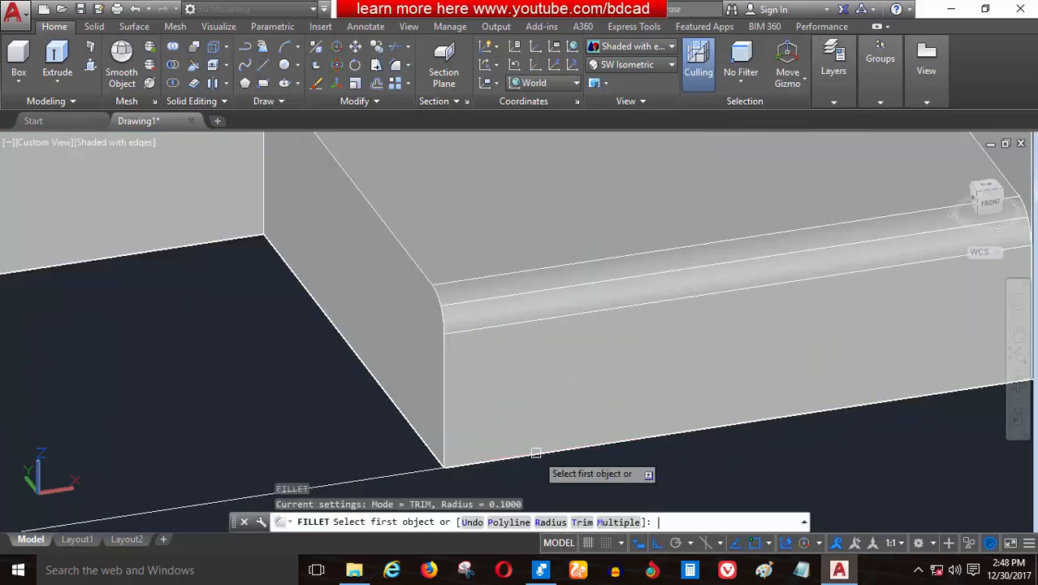
{"action": "left_click", "coordinate": [532, 457]}
{"action": "key", "text": "Return"}
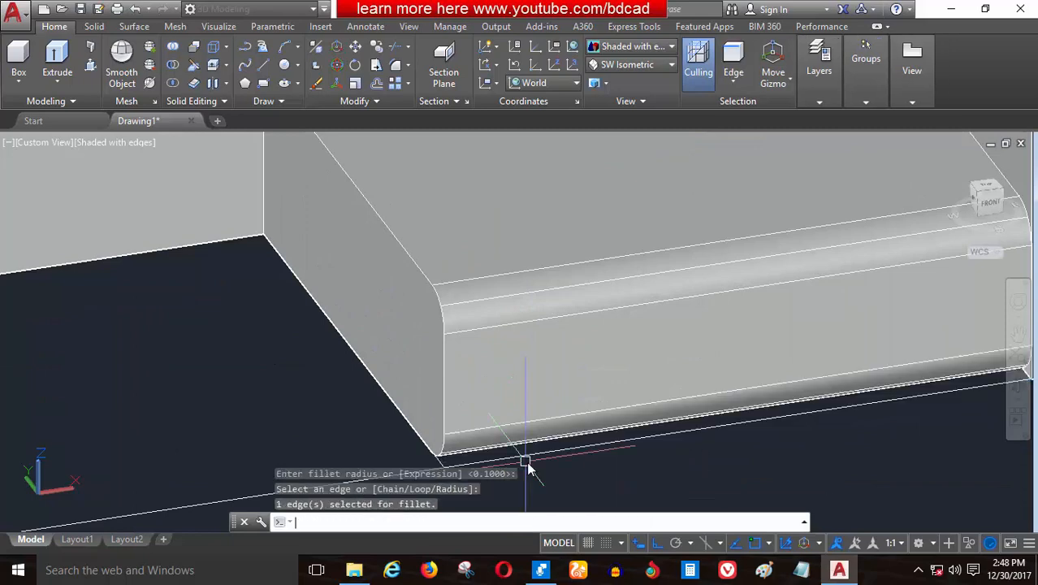
{"action": "scroll", "coordinate": [528, 374], "scroll_direction": "down", "scroll_amount": 2}
{"action": "scroll", "coordinate": [456, 358], "scroll_direction": "up", "scroll_amount": 3}
Fillet the seat box's top left side edge with a radius of 0.1
{"action": "key", "text": "Return"}
{"action": "key", "text": "Return"}
{"action": "scroll", "coordinate": [488, 362], "scroll_direction": "down", "scroll_amount": 2}
{"action": "left_click", "coordinate": [506, 364]}
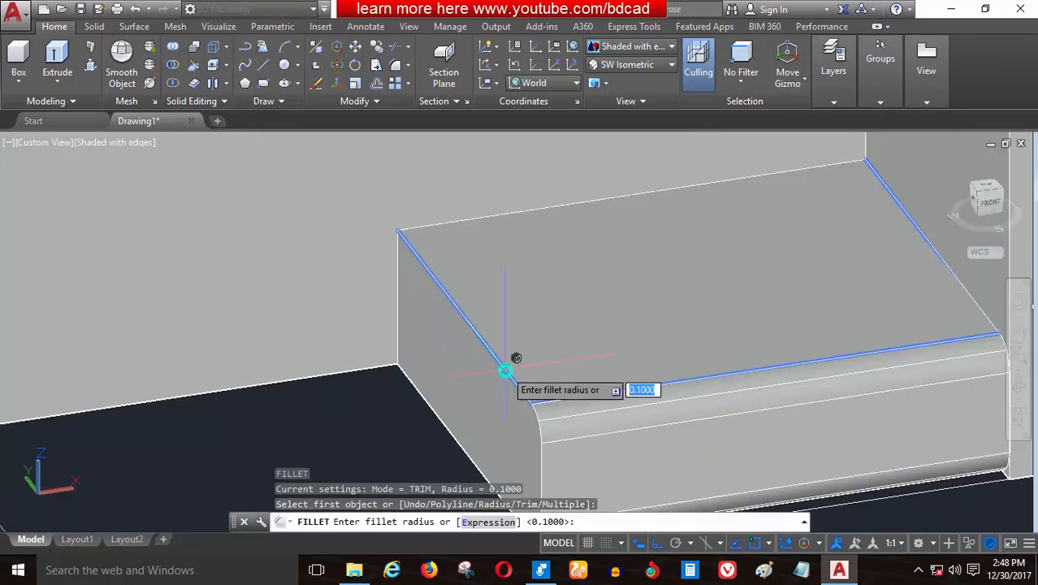
{"action": "key", "text": "Return"}
{"action": "key", "text": "Return"}
{"action": "scroll", "coordinate": [394, 398], "scroll_direction": "down", "scroll_amount": 2}
Fillet the seat box's top right side edge, next to the arm, with a radius of 0.1
{"action": "scroll", "coordinate": [771, 362], "scroll_direction": "up", "scroll_amount": 4}
{"action": "scroll", "coordinate": [714, 308], "scroll_direction": "up", "scroll_amount": 3}
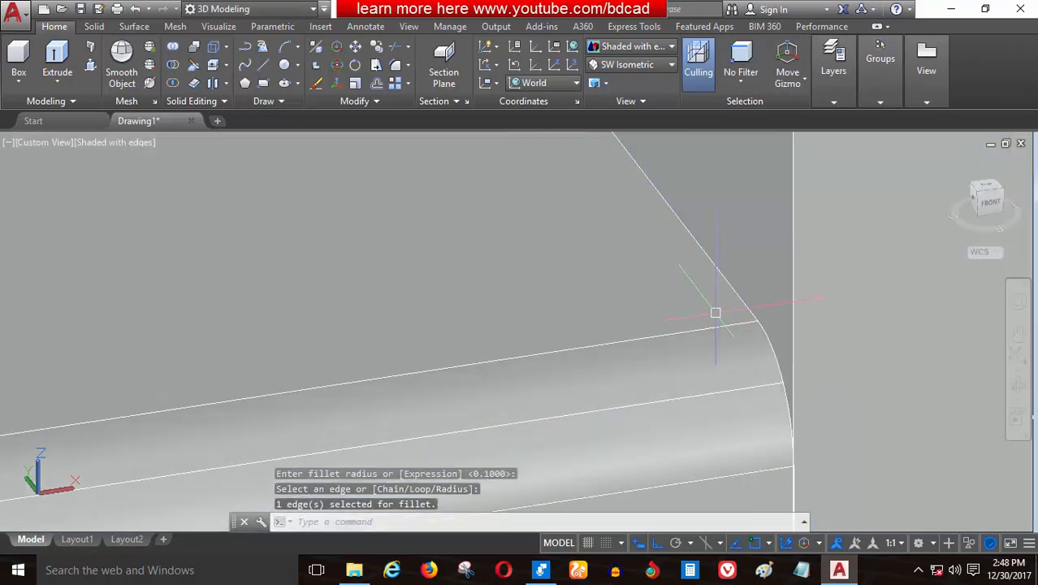
{"action": "key", "text": "Return"}
{"action": "left_click", "coordinate": [728, 288]}
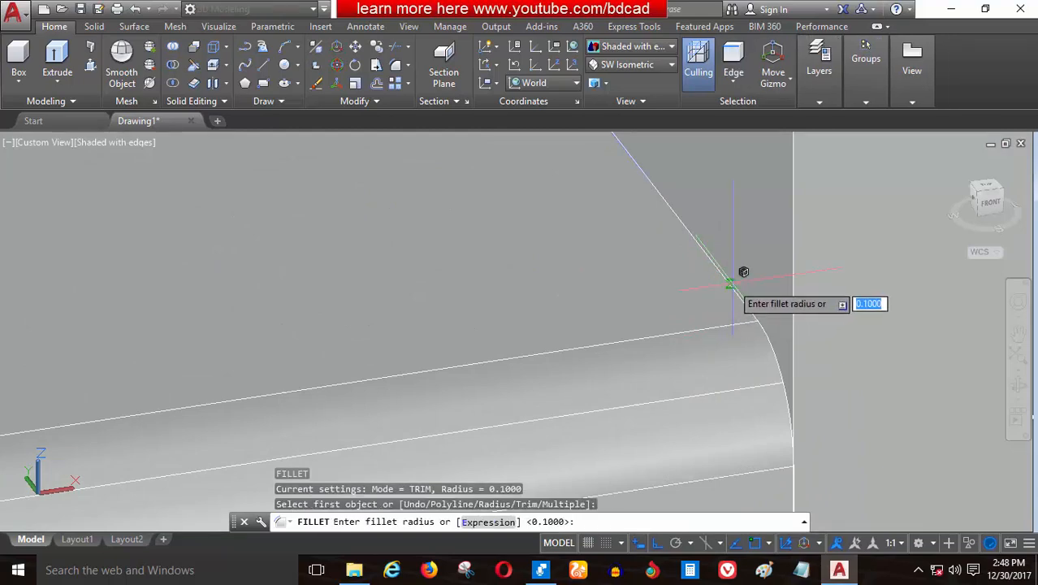
{"action": "key", "text": "Return"}
{"action": "key", "text": "Return"}
{"action": "scroll", "coordinate": [654, 285], "scroll_direction": "down", "scroll_amount": 3}
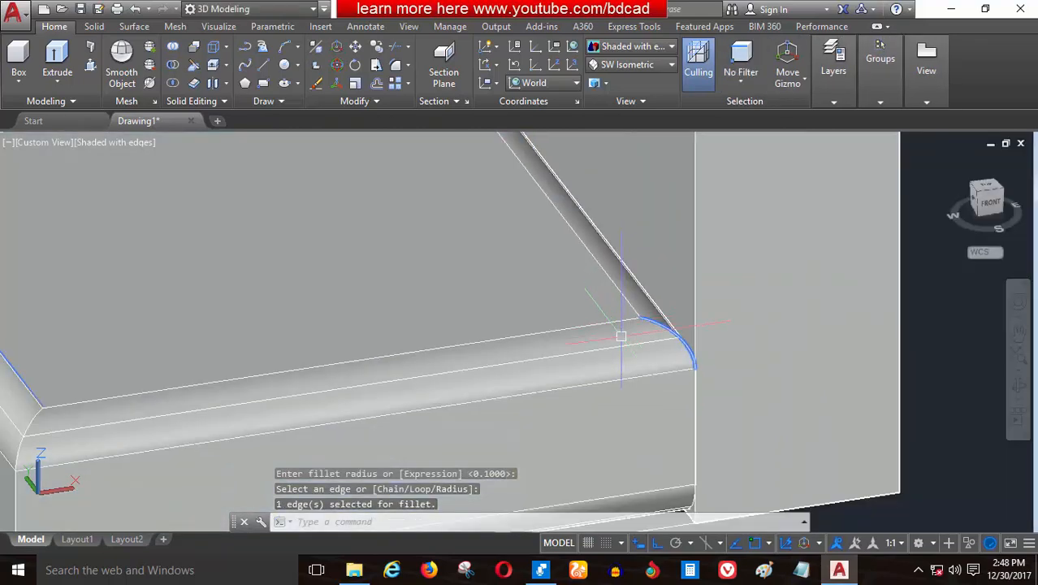
Fillet the seat box's front left vertical edge with a radius of 0.1
{"action": "scroll", "coordinate": [621, 336], "scroll_direction": "down", "scroll_amount": 4}
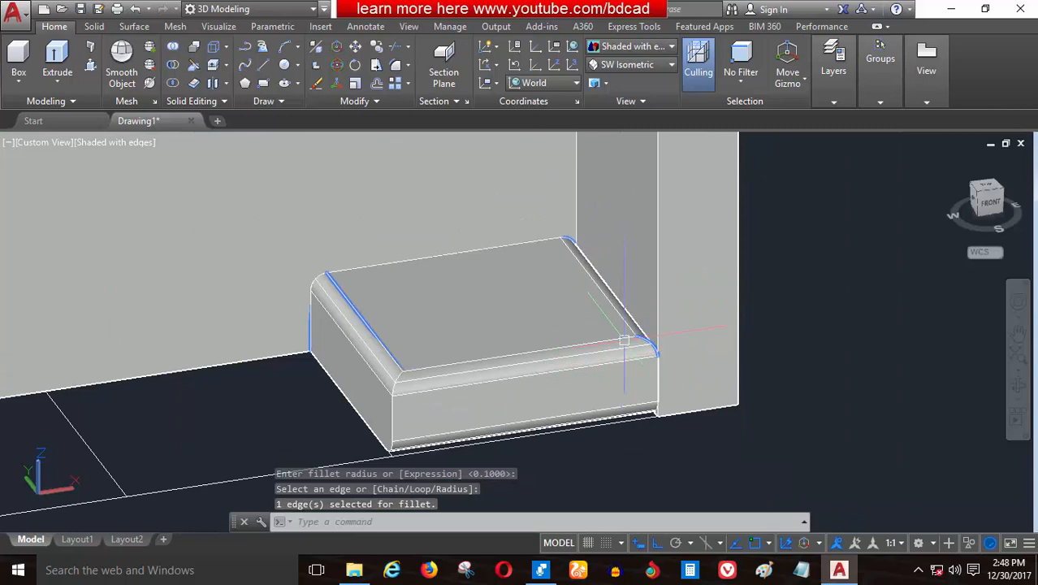
{"action": "scroll", "coordinate": [396, 424], "scroll_direction": "up", "scroll_amount": 3}
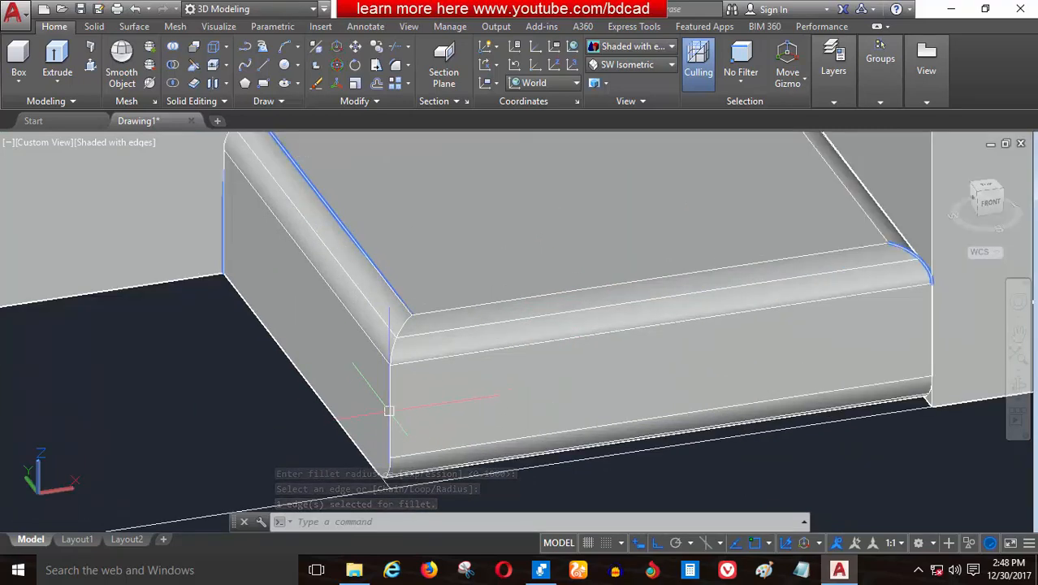
{"action": "key", "text": "Return"}
{"action": "left_click", "coordinate": [391, 403]}
{"action": "key", "text": "Return"}
{"action": "key", "text": "Return"}
{"action": "scroll", "coordinate": [723, 345], "scroll_direction": "down", "scroll_amount": 3}
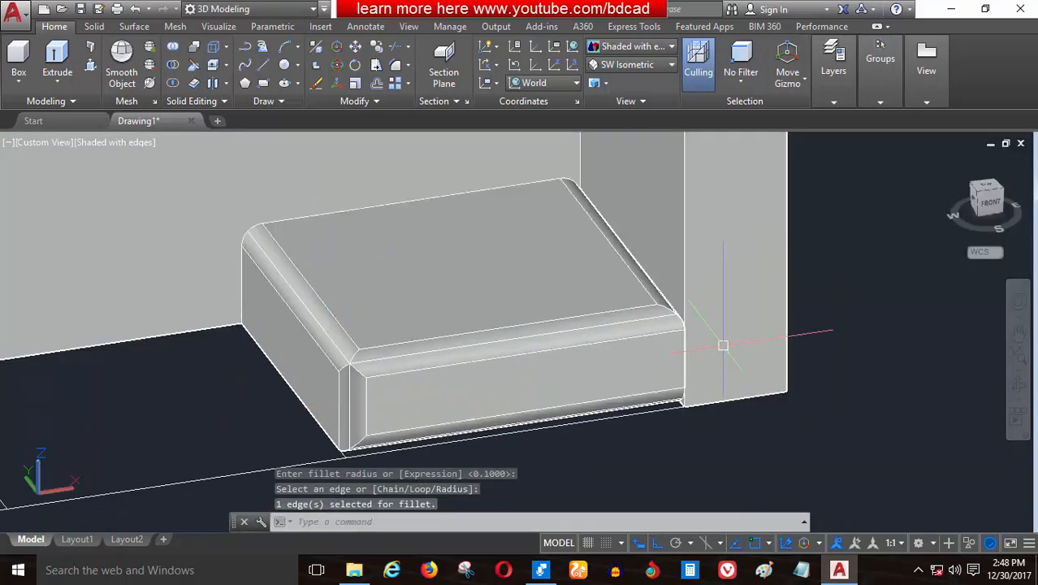
Fillet the seat box's front right vertical edge, next to the arm, with a radius of 0.1
{"action": "scroll", "coordinate": [723, 345], "scroll_direction": "up", "scroll_amount": 5}
{"action": "key", "text": "Return"}
{"action": "left_click", "coordinate": [556, 370]}
{"action": "key", "text": "Return"}
{"action": "key", "text": "Return"}
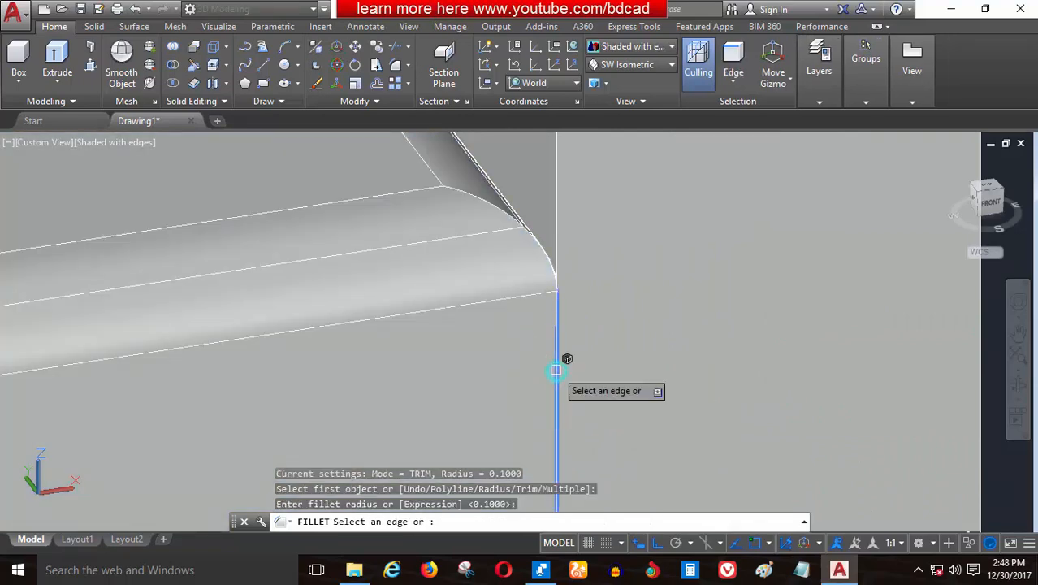
{"action": "scroll", "coordinate": [633, 354], "scroll_direction": "down", "scroll_amount": 5}
{"action": "key", "text": "Return"}
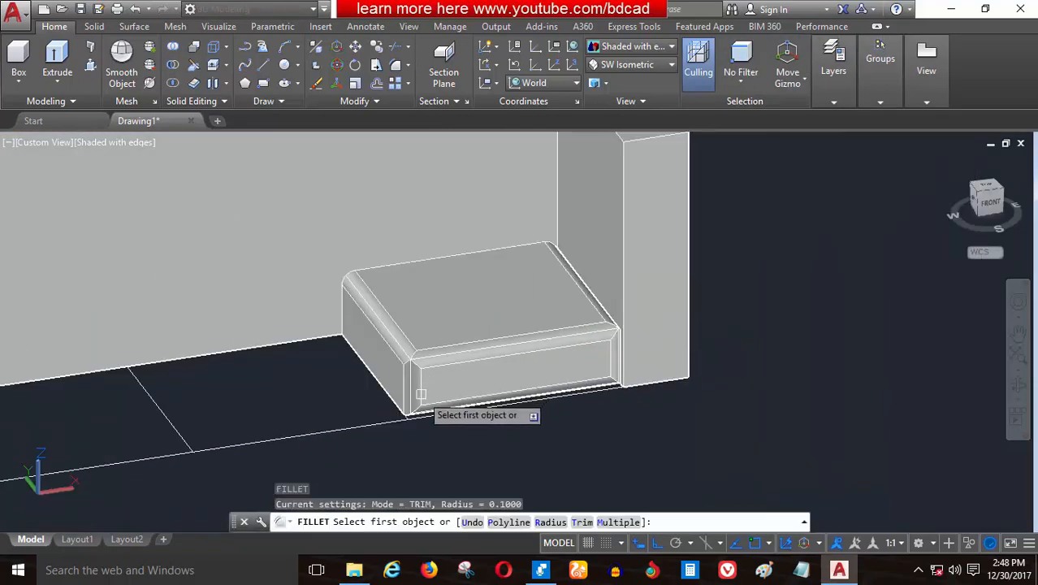
{"action": "scroll", "coordinate": [414, 410], "scroll_direction": "up", "scroll_amount": 5}
{"action": "key", "text": "Escape"}
{"action": "key", "text": "Escape"}
{"action": "key", "text": "Escape"}
{"action": "scroll", "coordinate": [447, 427], "scroll_direction": "down", "scroll_amount": 4}
{"action": "key", "text": "Escape"}
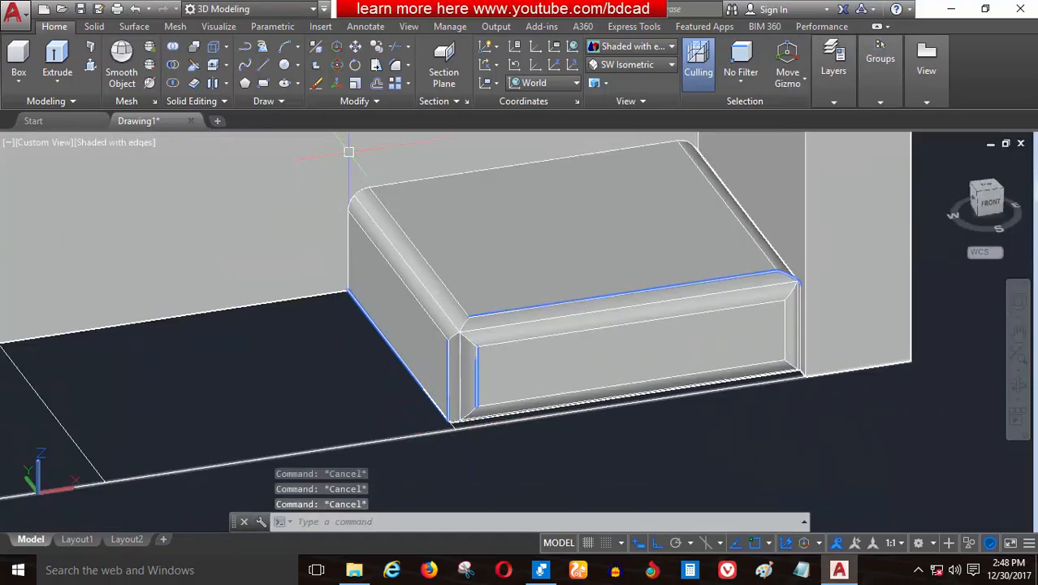
{"action": "left_click", "coordinate": [378, 49]}
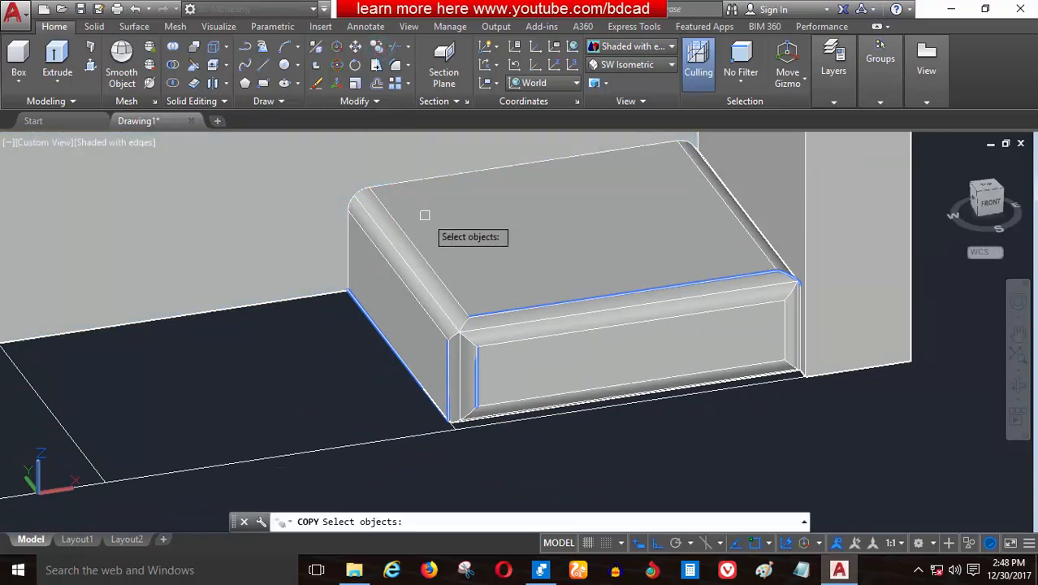
{"action": "scroll", "coordinate": [455, 394], "scroll_direction": "down", "scroll_amount": 3}
{"action": "scroll", "coordinate": [443, 329], "scroll_direction": "up", "scroll_amount": 4}
{"action": "key", "text": "Escape"}
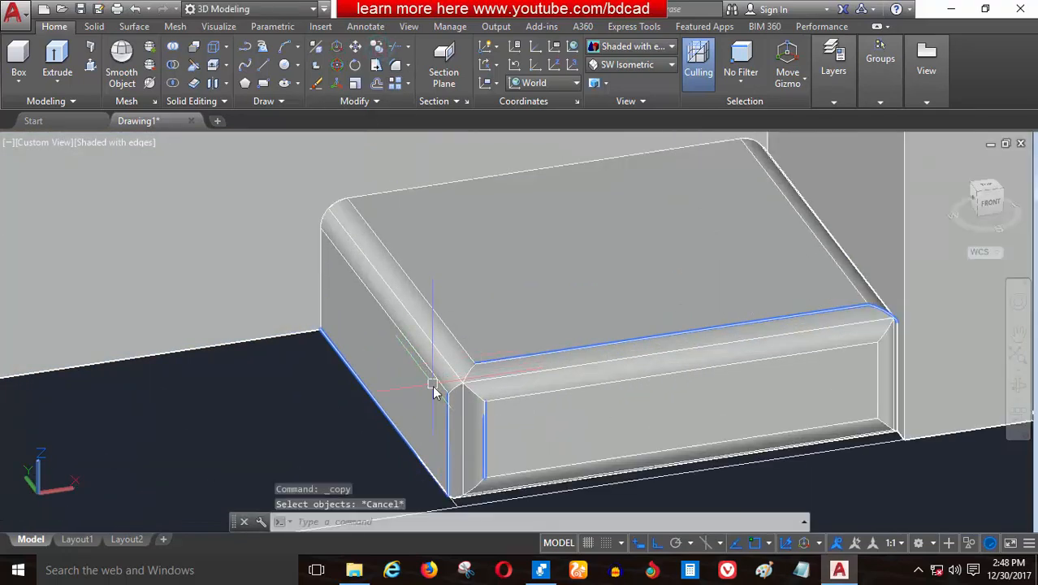
Fillet the seat box's top back edge along the backrest with a radius of 0.1
{"action": "scroll", "coordinate": [428, 408], "scroll_direction": "down", "scroll_amount": 3}
{"action": "scroll", "coordinate": [420, 272], "scroll_direction": "up", "scroll_amount": 5}
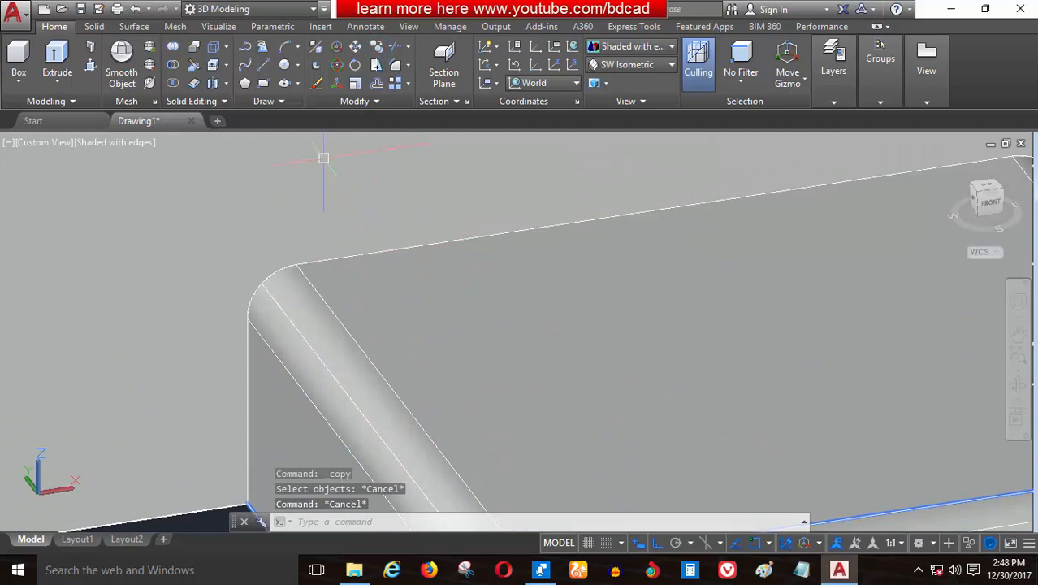
{"action": "left_click", "coordinate": [395, 68]}
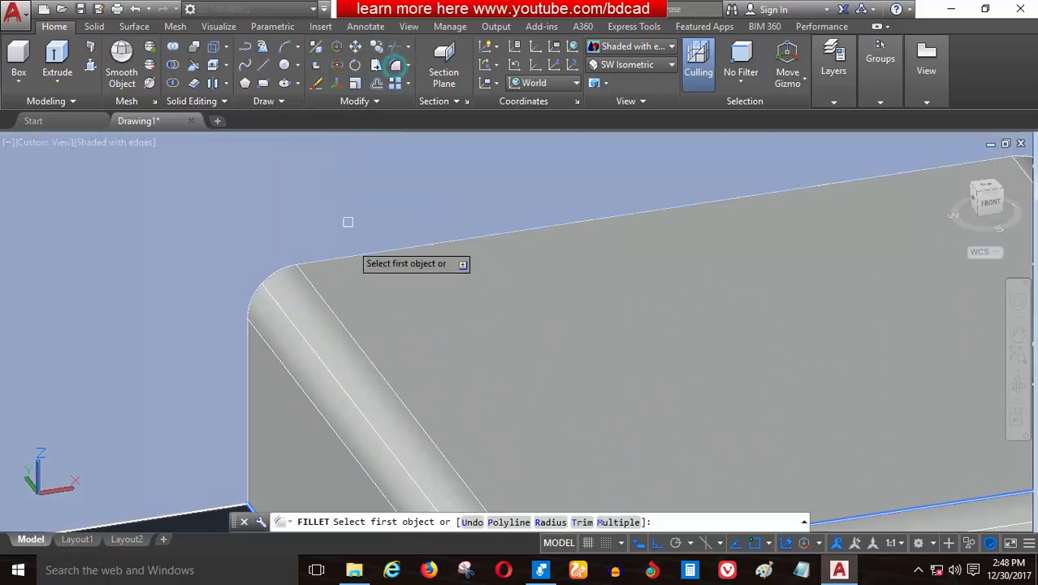
{"action": "left_click", "coordinate": [363, 256]}
{"action": "key", "text": "Return"}
{"action": "key", "text": "Return"}
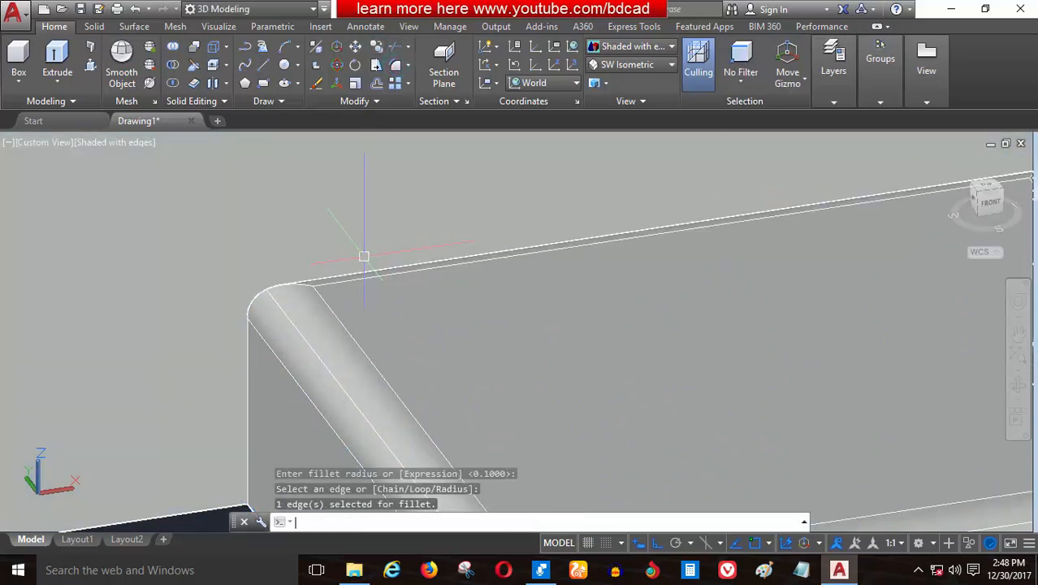
{"action": "scroll", "coordinate": [351, 263], "scroll_direction": "down", "scroll_amount": 5}
{"action": "key", "text": "Escape"}
{"action": "middle_click_drag", "start_coordinate": [351, 265], "coordinate": [422, 336], "text": "shift"}
{"action": "scroll", "coordinate": [419, 356], "scroll_direction": "up", "scroll_amount": 5}
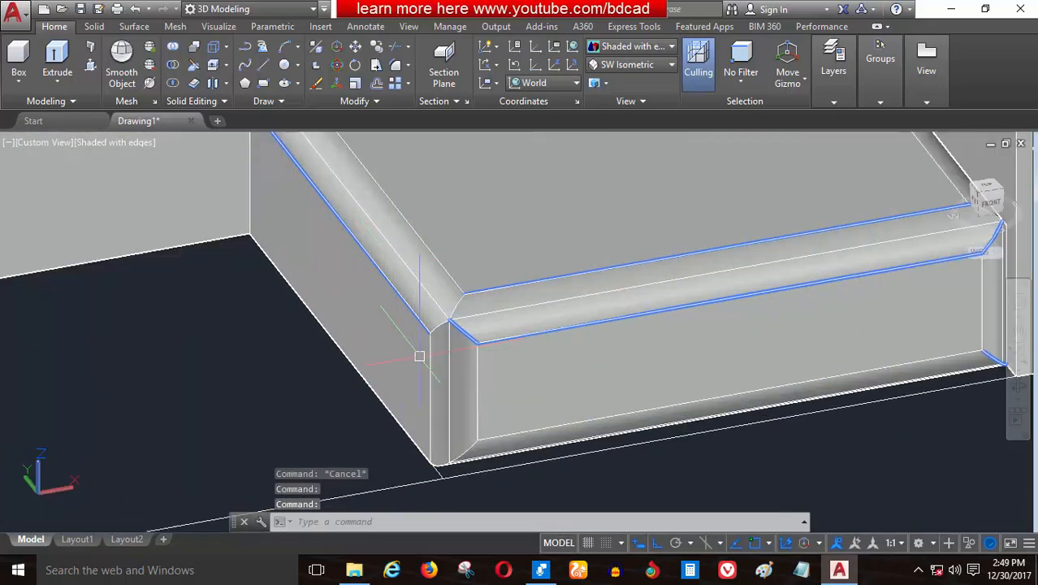
{"action": "left_click", "coordinate": [378, 46]}
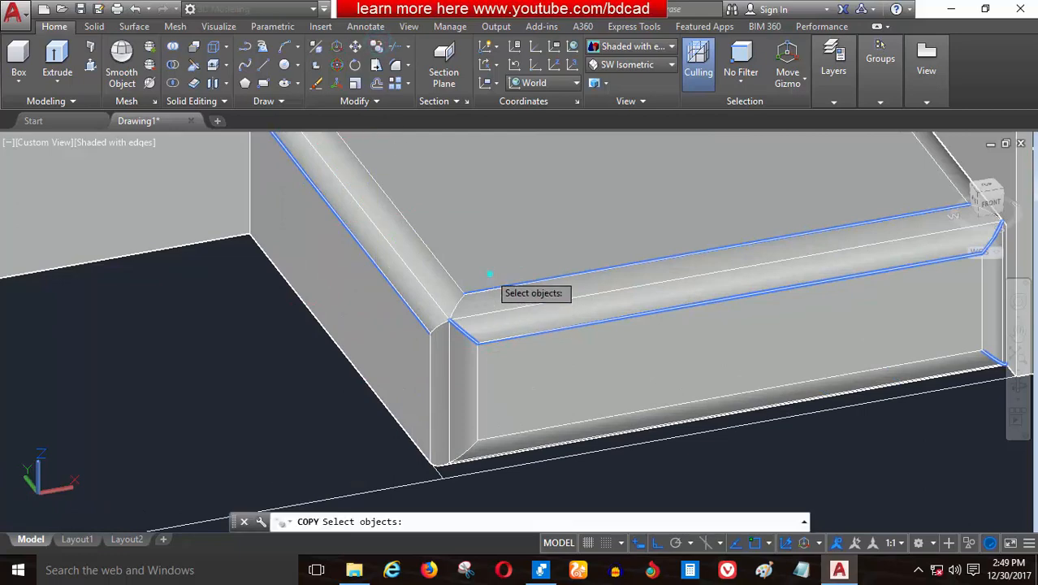
{"action": "left_click", "coordinate": [490, 274]}
{"action": "scroll", "coordinate": [491, 271], "scroll_direction": "down", "scroll_amount": 3}
{"action": "scroll", "coordinate": [494, 378], "scroll_direction": "up", "scroll_amount": 5}
{"action": "key", "text": "Return"}
{"action": "left_click", "coordinate": [499, 388]}
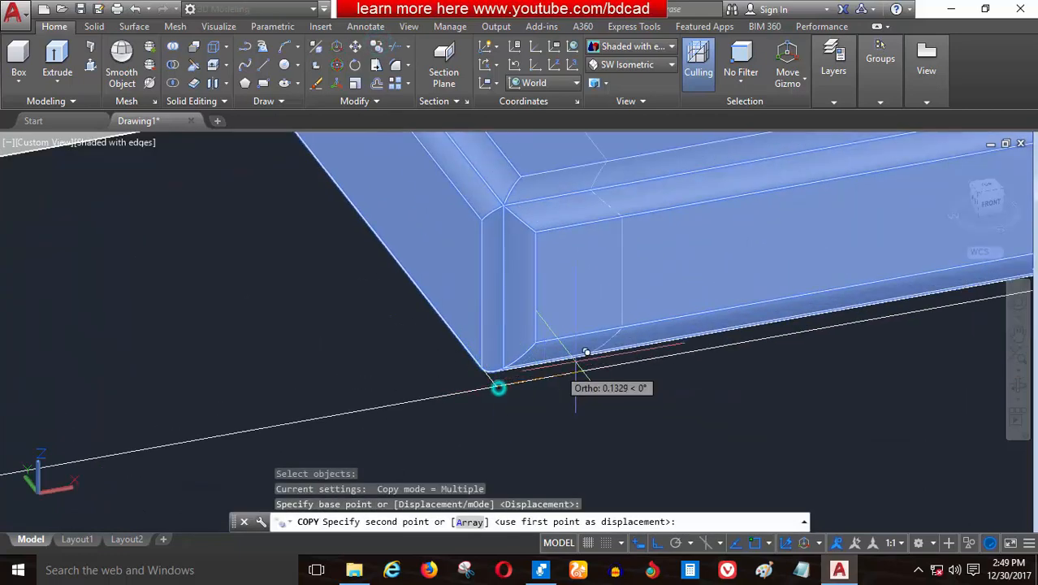
{"action": "scroll", "coordinate": [496, 387], "scroll_direction": "down", "scroll_amount": 3}
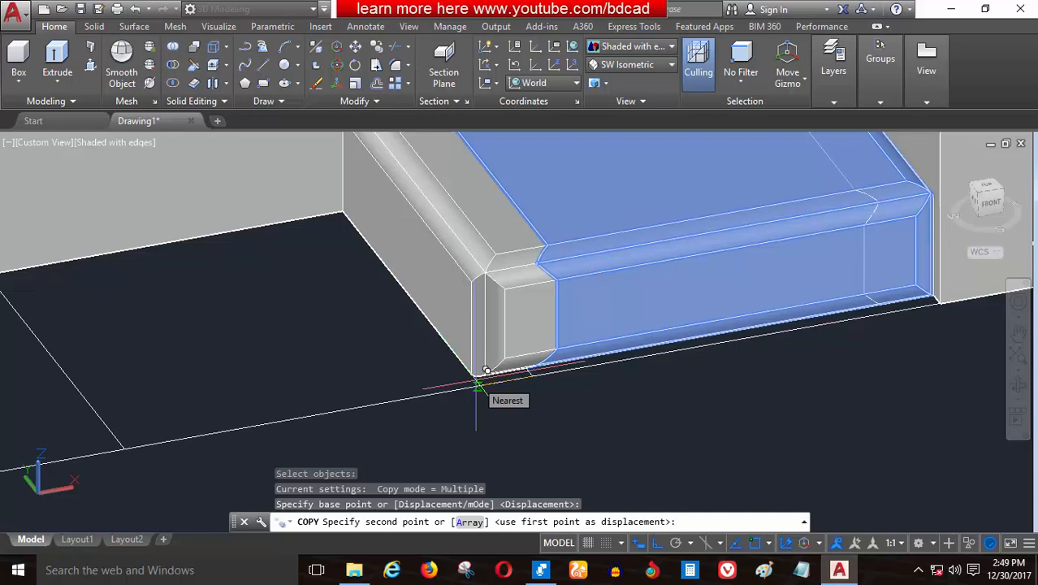
{"action": "key", "text": "Escape"}
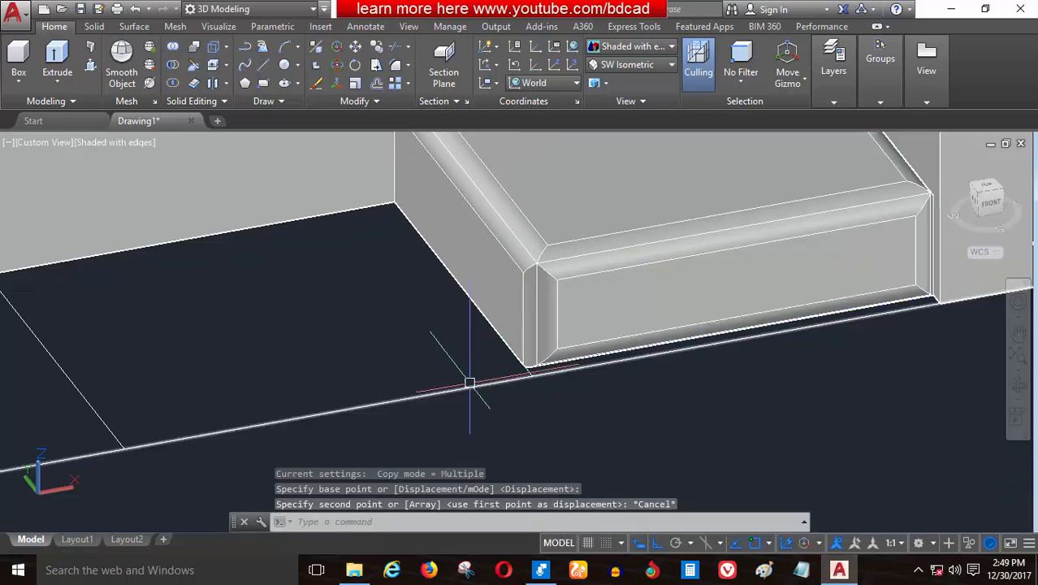
Copy the filleted seat from its front left base corner to the middle and left seat positions on the plan
{"action": "left_click", "coordinate": [375, 48]}
{"action": "left_click", "coordinate": [589, 288]}
{"action": "key", "text": "Return"}
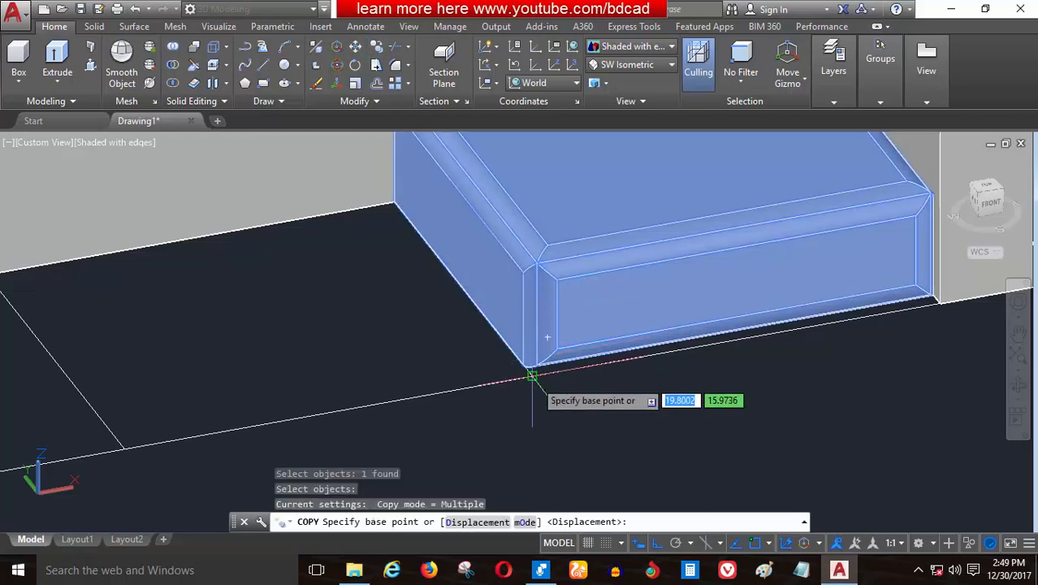
{"action": "left_click", "coordinate": [532, 376]}
{"action": "scroll", "coordinate": [524, 370], "scroll_direction": "down", "scroll_amount": 3}
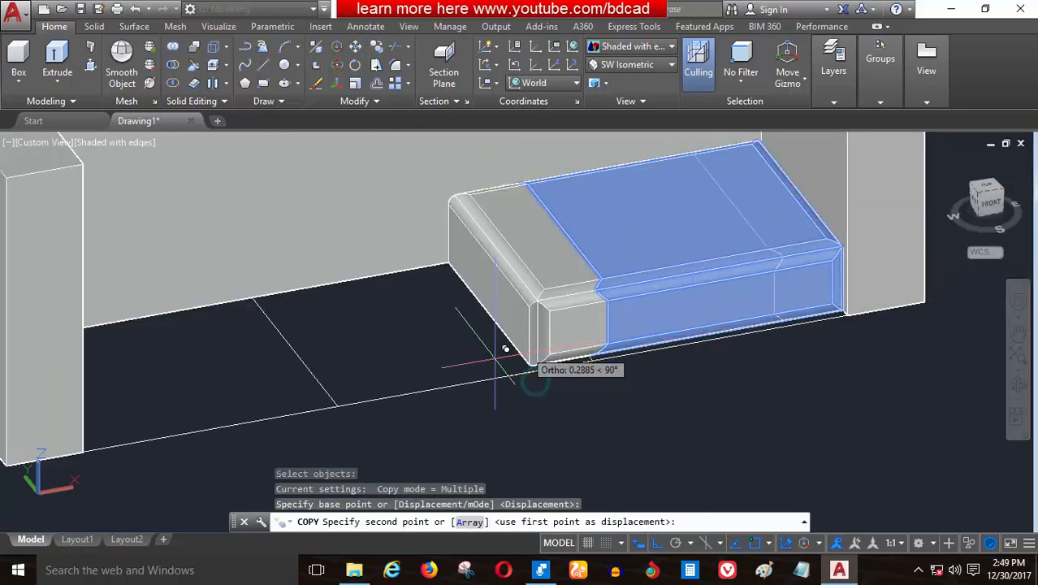
{"action": "left_click", "coordinate": [340, 406]}
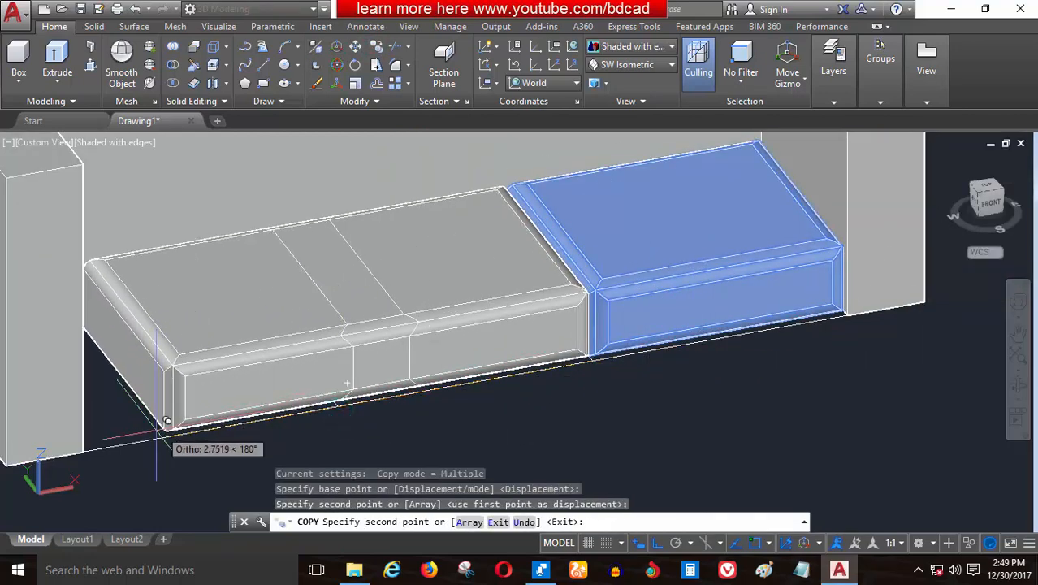
{"action": "left_click", "coordinate": [91, 443]}
{"action": "key", "text": "Return"}
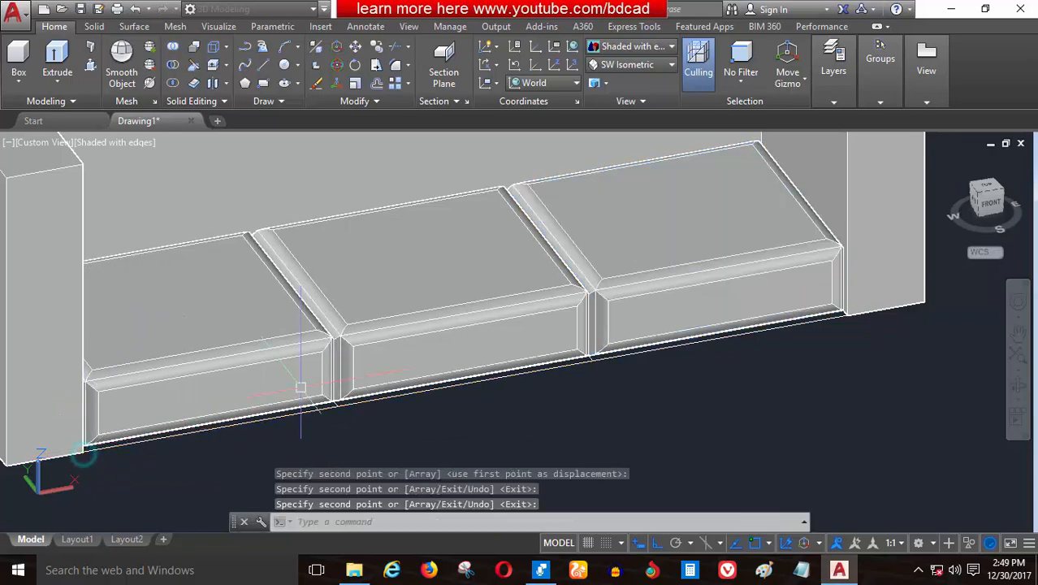
Try to fillet the right arm's top inner edge with a radius of 0.1
{"action": "scroll", "coordinate": [370, 429], "scroll_direction": "down", "scroll_amount": 2}
{"action": "mouse_move", "coordinate": [315, 399]}
{"action": "middle_mouse_down", "text": "shift"}
{"action": "mouse_move", "coordinate": [222, 358]}
{"action": "mouse_move", "coordinate": [230, 412]}
{"action": "mouse_move", "coordinate": [304, 396]}
{"action": "middle_mouse_up", "text": "shift"}
{"action": "scroll", "coordinate": [304, 395], "scroll_direction": "down", "scroll_amount": 2}
{"action": "scroll", "coordinate": [543, 253], "scroll_direction": "up", "scroll_amount": 5}
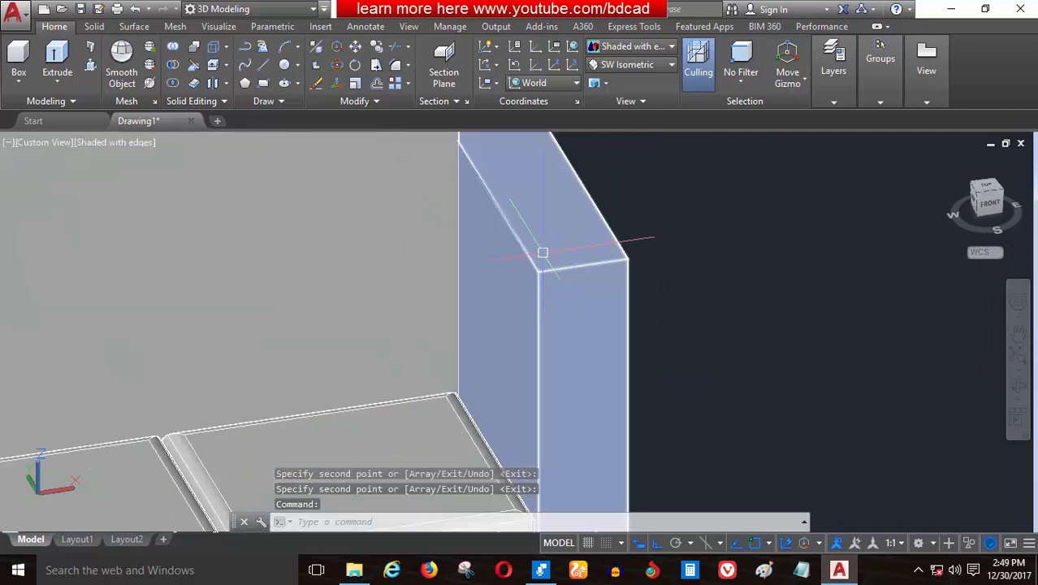
{"action": "left_click", "coordinate": [394, 67]}
{"action": "left_click", "coordinate": [507, 227]}
{"action": "key", "text": "Return"}
{"action": "key", "text": "Return"}
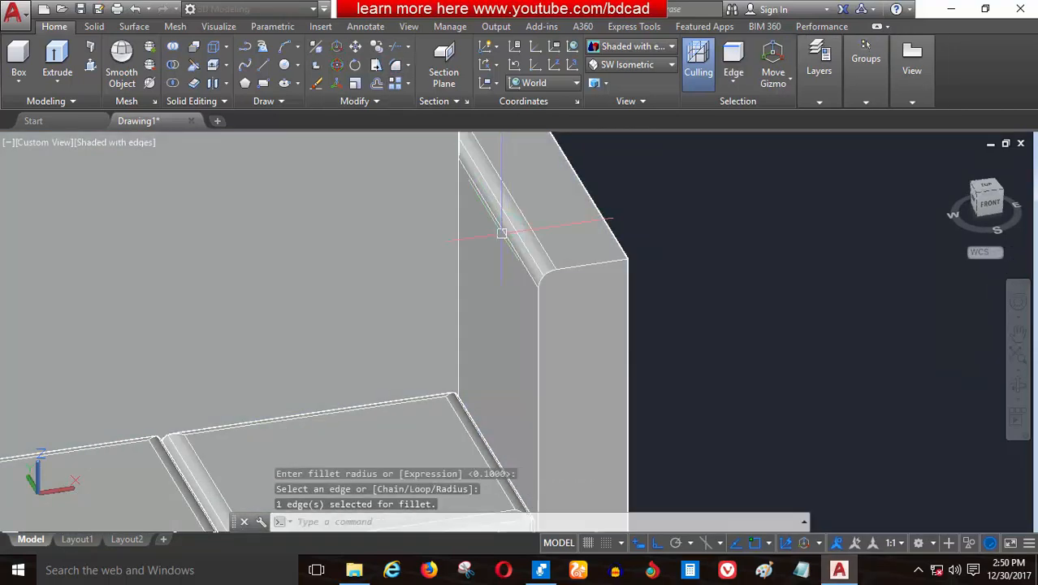
Try to fillet the right arm's front inner vertical edge with a radius of 0.1
{"action": "key", "text": "Return"}
{"action": "left_click", "coordinate": [539, 335]}
{"action": "key", "text": "Return"}
{"action": "key", "text": "Return"}
{"action": "scroll", "coordinate": [638, 278], "scroll_direction": "down", "scroll_amount": 10}
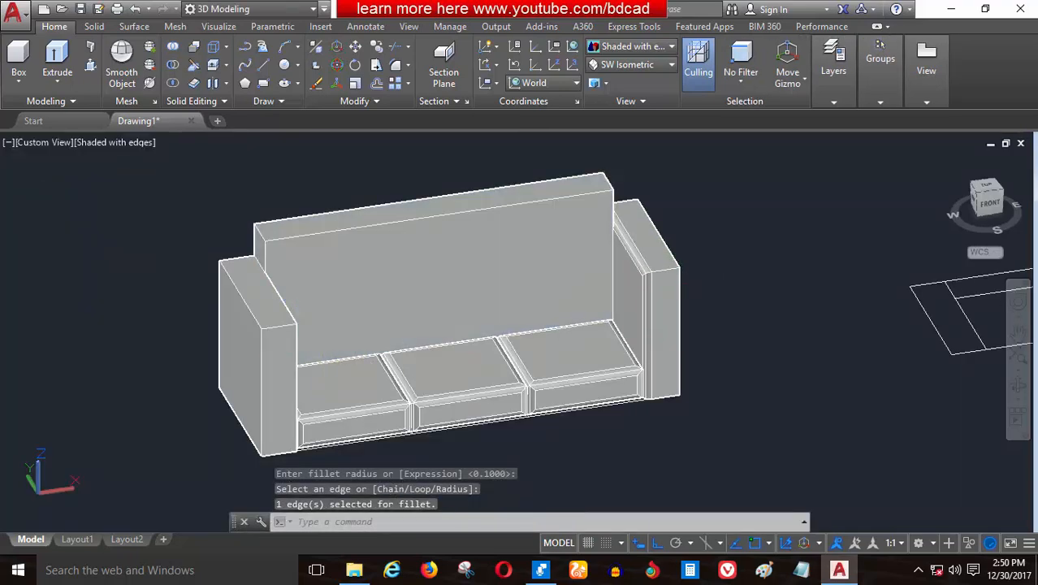
Undo both fillets on the right arm
{"action": "mouse_move", "coordinate": [321, 345]}
{"action": "middle_mouse_down", "text": "shift"}
{"action": "mouse_move", "coordinate": [270, 323]}
{"action": "mouse_move", "coordinate": [299, 311]}
{"action": "mouse_move", "coordinate": [291, 306]}
{"action": "mouse_move", "coordinate": [291, 318]}
{"action": "mouse_move", "coordinate": [268, 324]}
{"action": "middle_mouse_up", "text": "shift"}
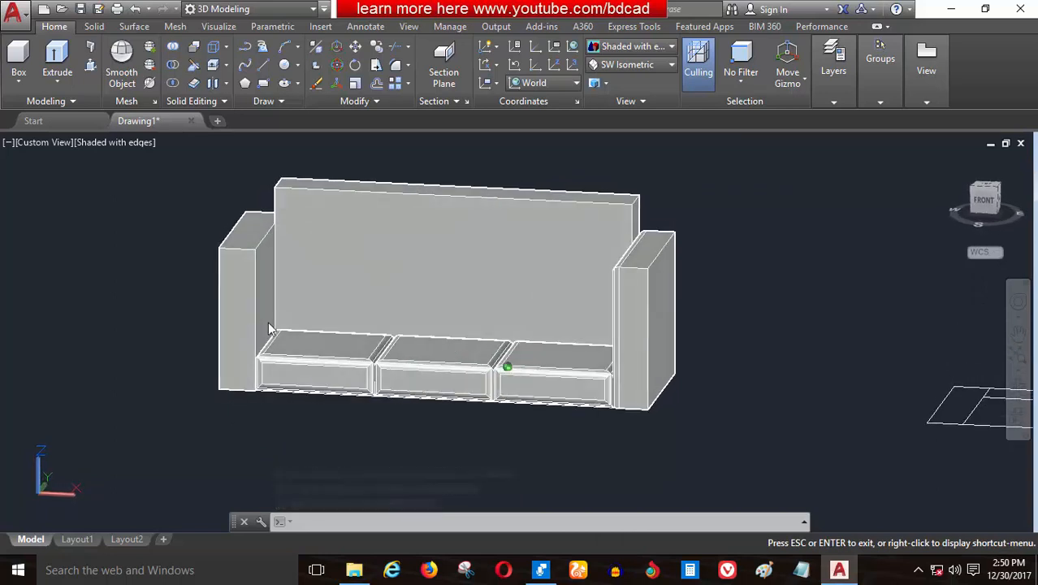
{"action": "scroll", "coordinate": [546, 268], "scroll_direction": "up", "scroll_amount": 2}
{"action": "middle_click_drag", "start_coordinate": [561, 296], "coordinate": [645, 281], "text": "shift"}
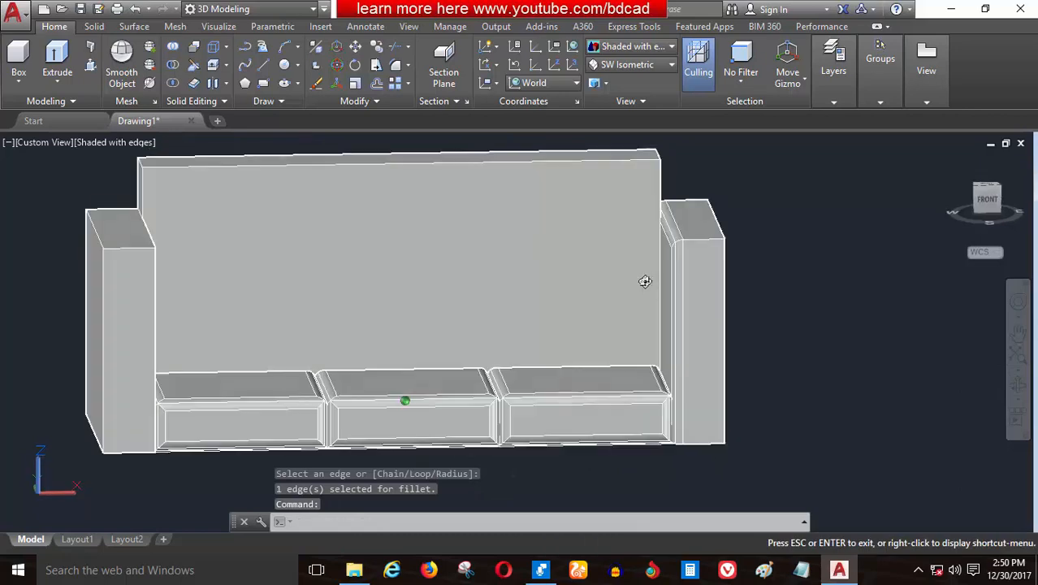
{"action": "scroll", "coordinate": [645, 281], "scroll_direction": "up", "scroll_amount": 4}
{"action": "key", "text": "ctrl+z"}
{"action": "key", "text": "ctrl+z"}
{"action": "key", "text": "ctrl+z"}
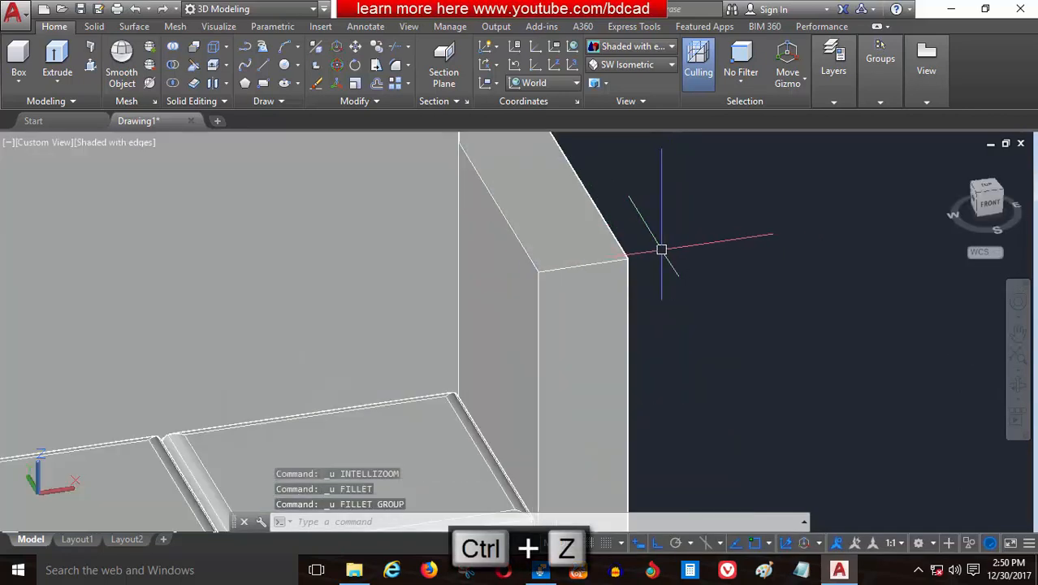
{"action": "middle_click_drag", "start_coordinate": [533, 329], "coordinate": [525, 292], "text": "shift"}
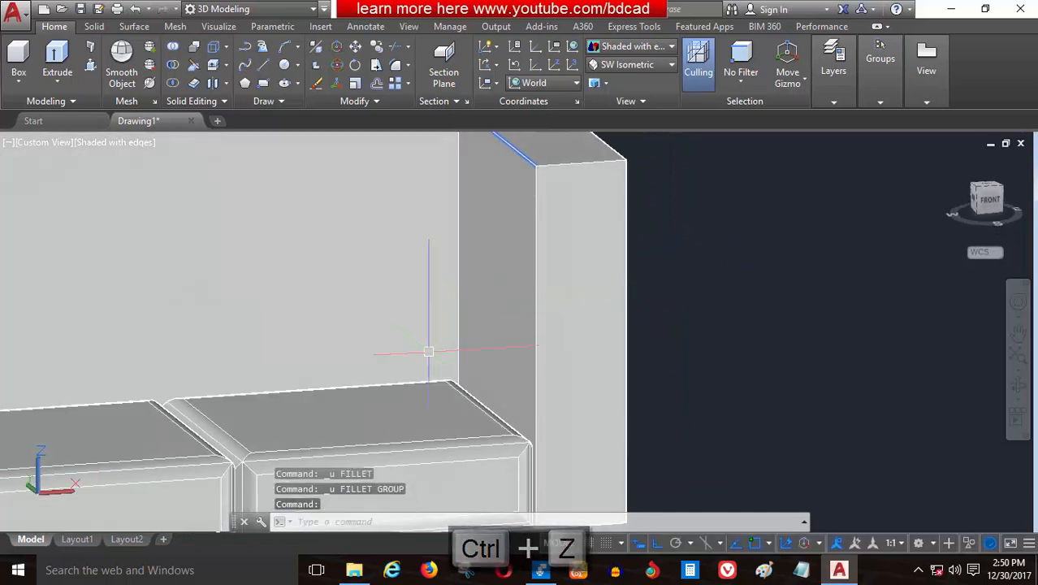
{"action": "scroll", "coordinate": [429, 352], "scroll_direction": "down", "scroll_amount": 4}
{"action": "scroll", "coordinate": [528, 286], "scroll_direction": "up", "scroll_amount": 6}
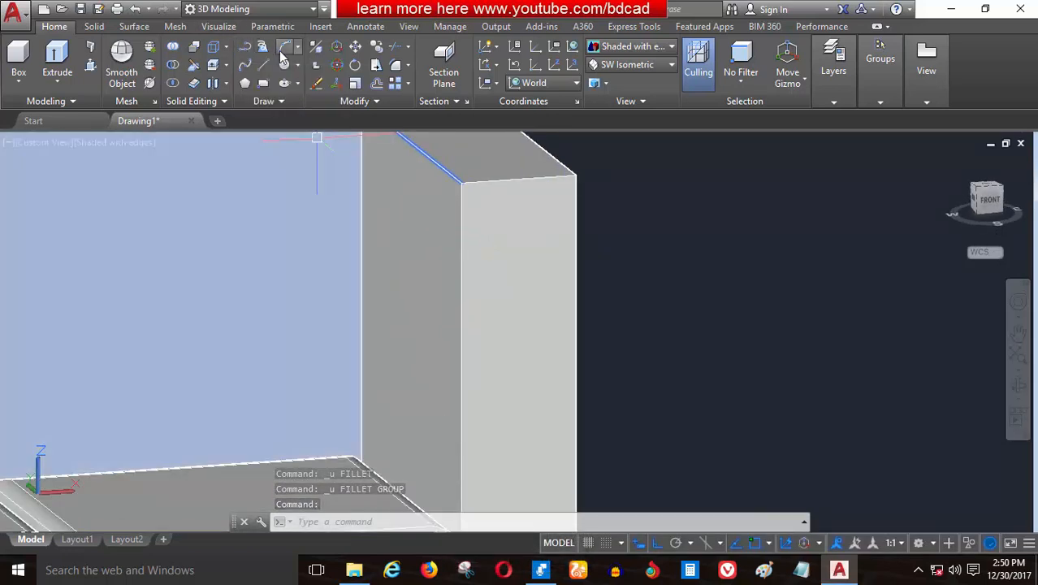
{"action": "left_click", "coordinate": [279, 49]}
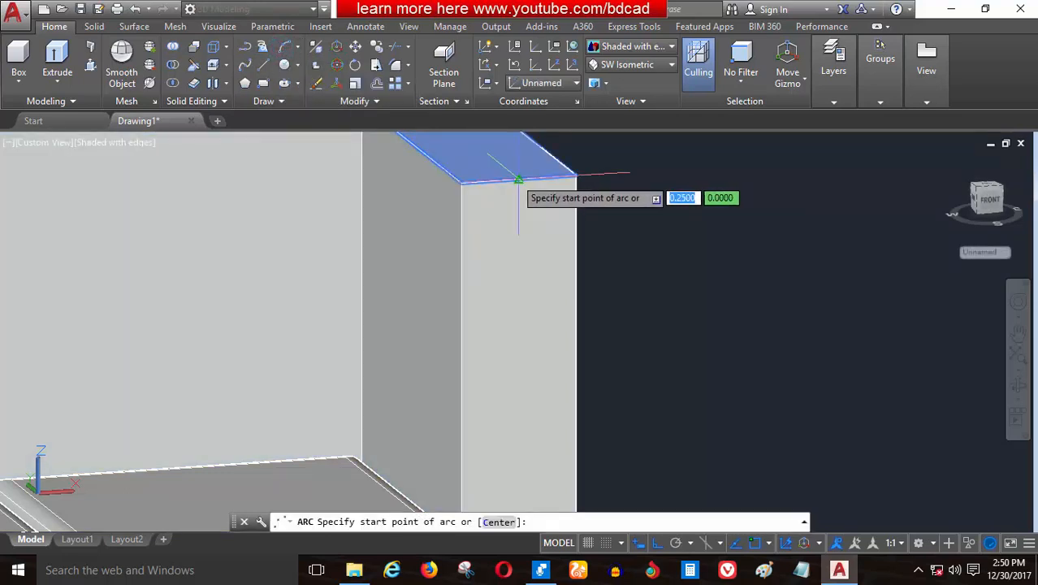
{"action": "left_click", "coordinate": [498, 179]}
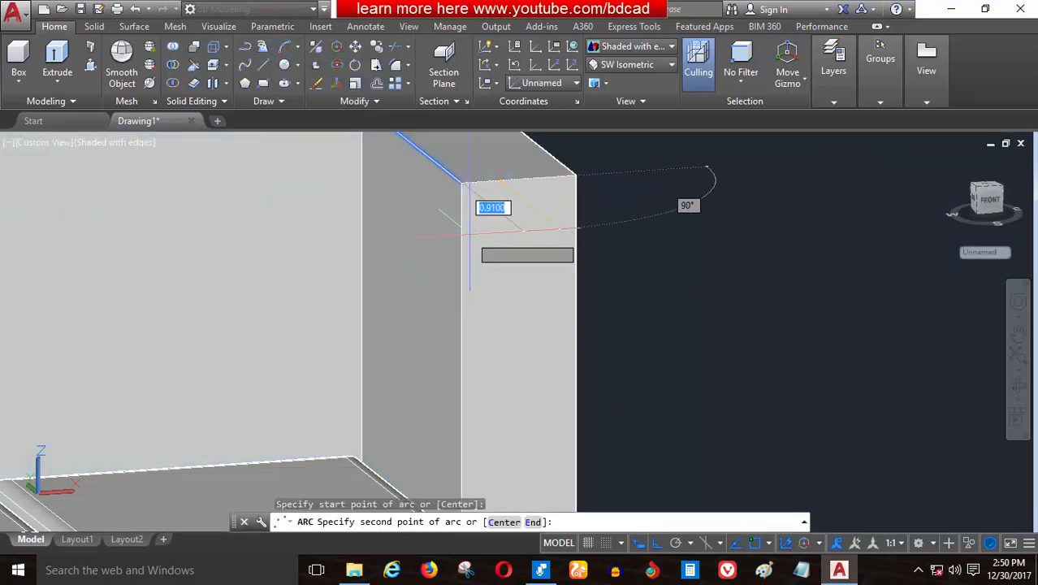
{"action": "key", "text": "Escape"}
{"action": "key", "text": "Escape"}
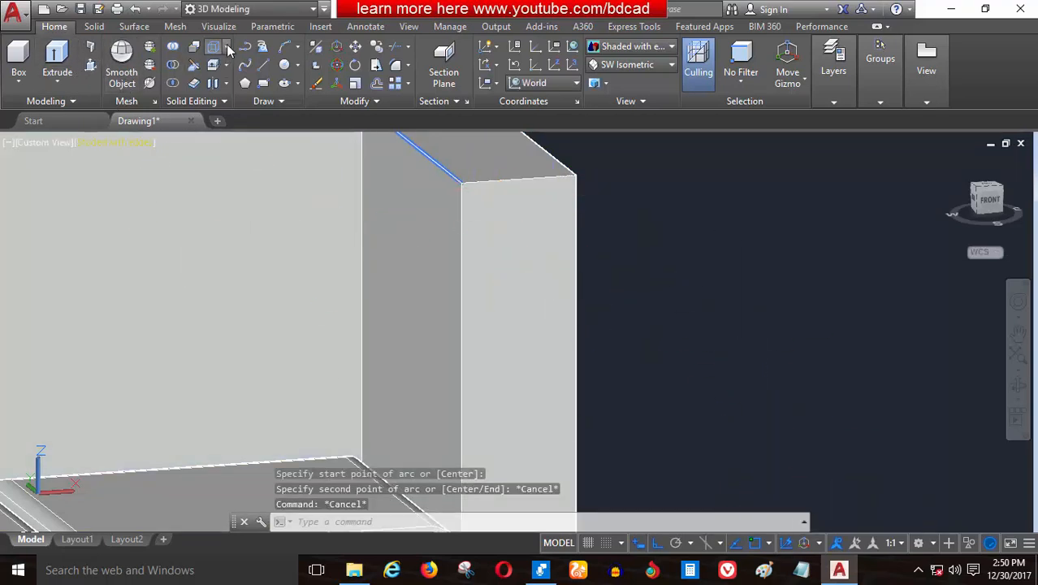
Begin a polyline arc on the right arm's front face, from its top edge through a second point inside the face, with ortho off
{"action": "left_click", "coordinate": [247, 66]}
{"action": "left_click", "coordinate": [498, 179]}
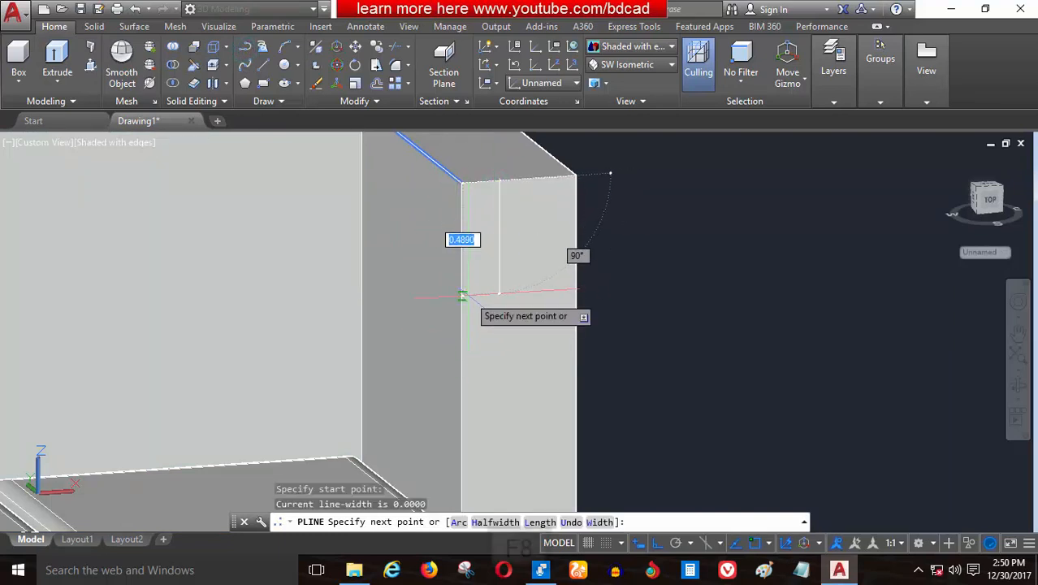
{"action": "key", "text": "F8"}
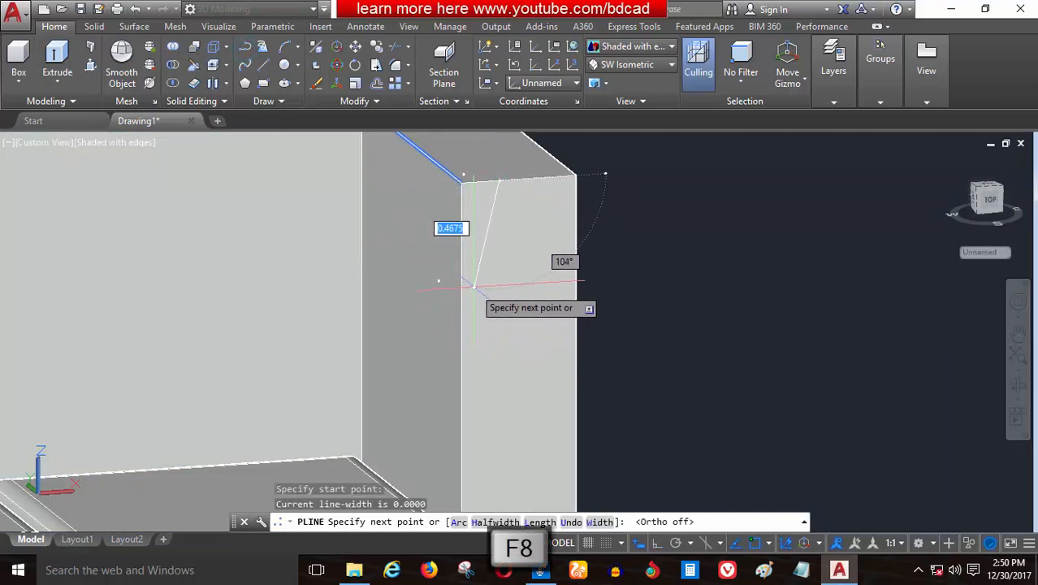
{"action": "right_click", "coordinate": [474, 286]}
{"action": "left_click", "coordinate": [506, 356]}
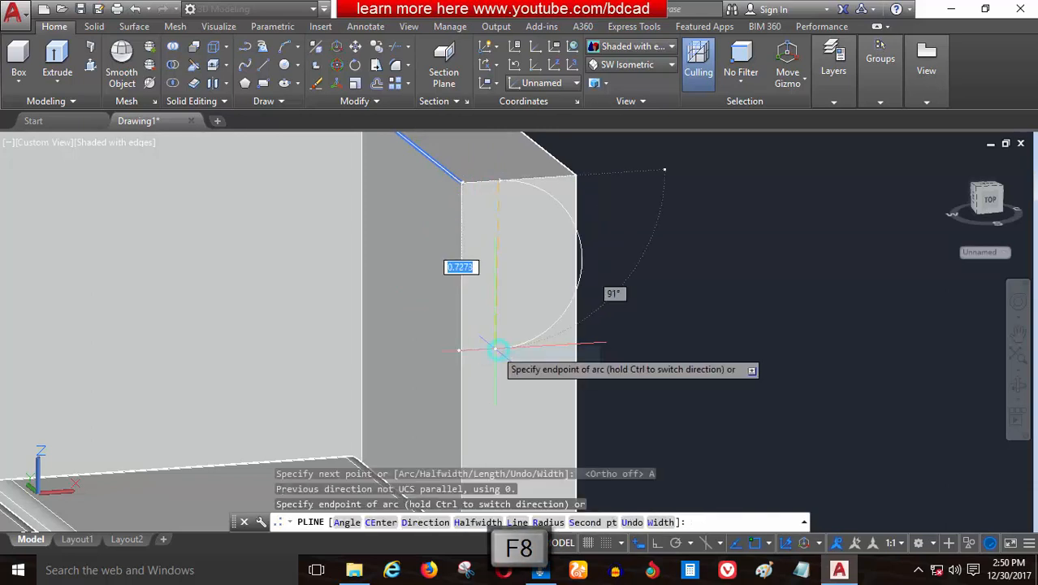
{"action": "right_click", "coordinate": [496, 335]}
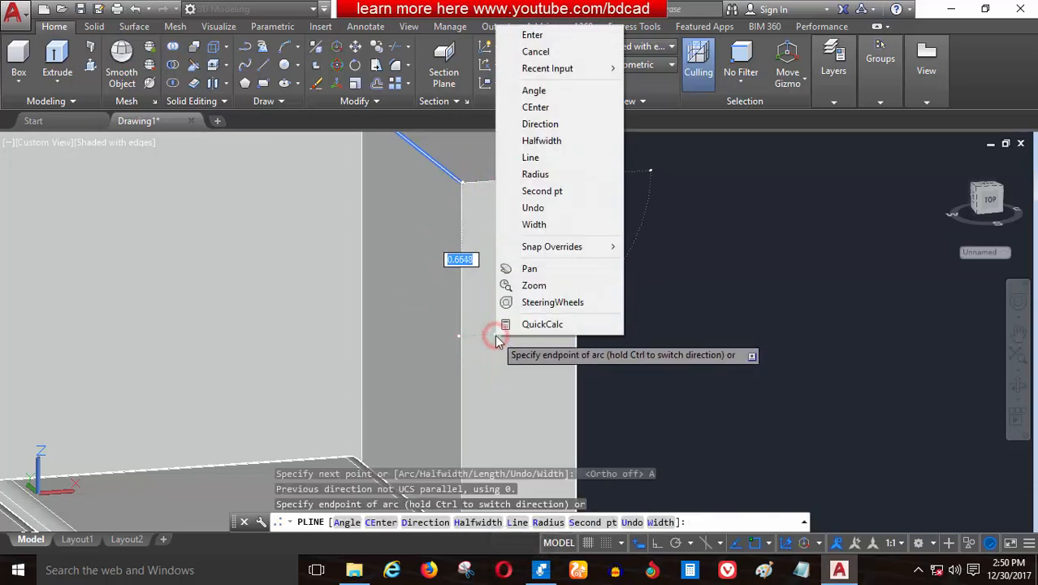
{"action": "left_click", "coordinate": [532, 192]}
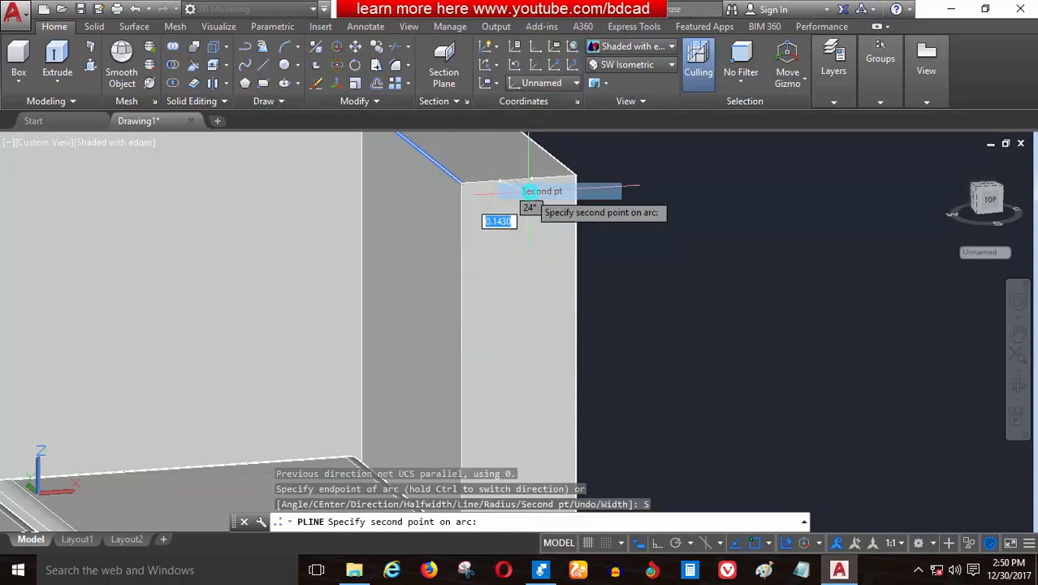
{"action": "left_click", "coordinate": [478, 277]}
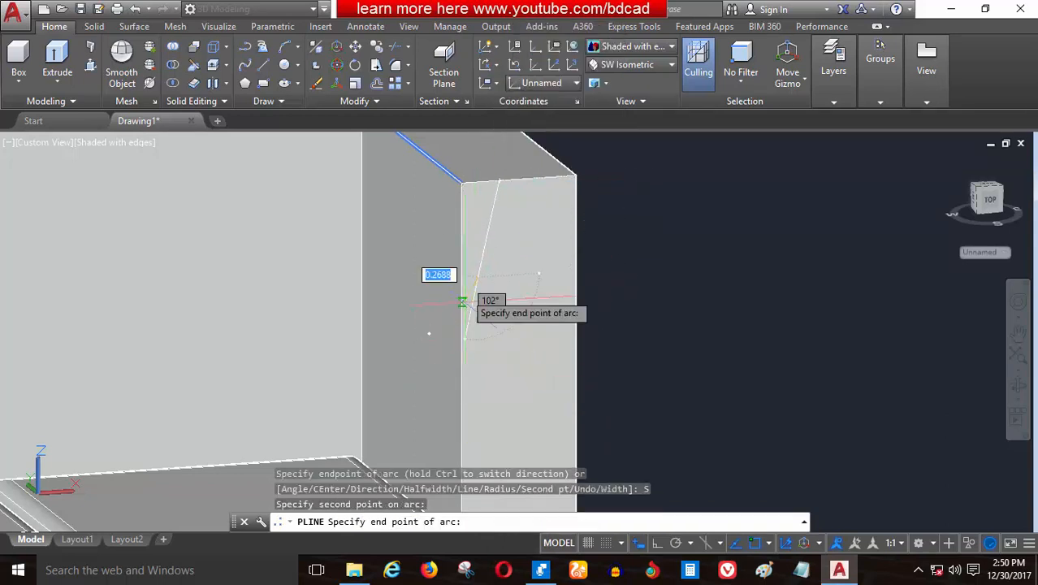
End the polyline arc on the inner vertical edge of the right arm's front face, above the seat
{"action": "scroll", "coordinate": [490, 230], "scroll_direction": "down", "scroll_amount": 2}
{"action": "scroll", "coordinate": [459, 434], "scroll_direction": "up", "scroll_amount": 3}
{"action": "scroll", "coordinate": [482, 314], "scroll_direction": "down", "scroll_amount": 4}
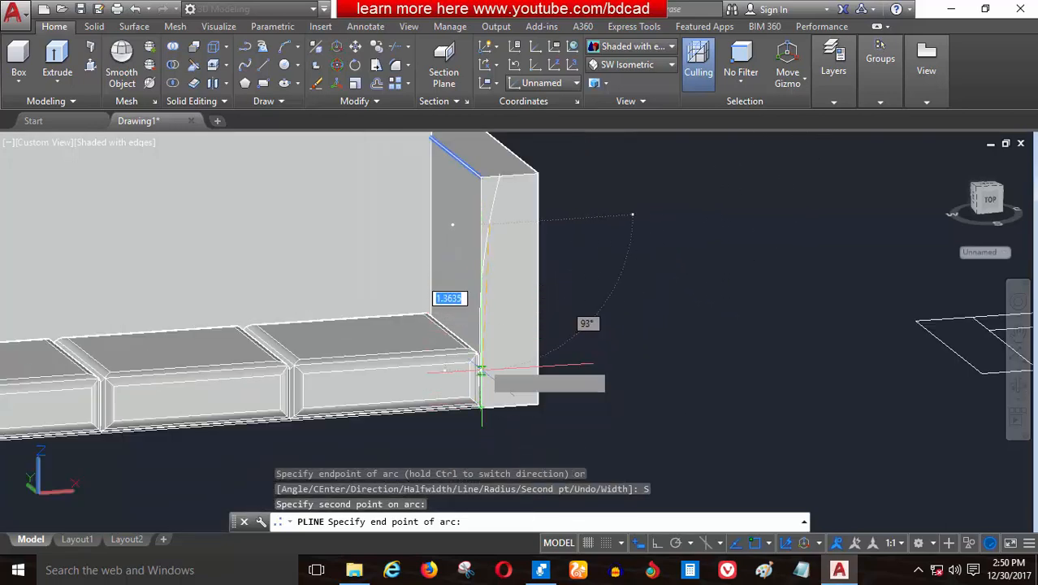
{"action": "scroll", "coordinate": [491, 250], "scroll_direction": "up", "scroll_amount": 2}
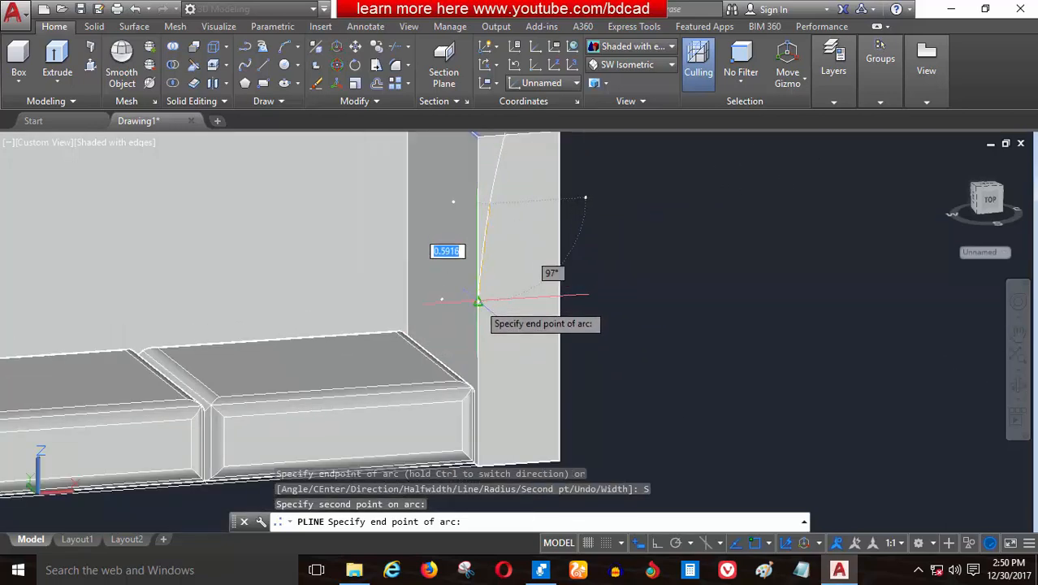
{"action": "left_click", "coordinate": [479, 302]}
{"action": "left_click", "coordinate": [478, 316]}
{"action": "scroll", "coordinate": [533, 301], "scroll_direction": "down", "scroll_amount": 2}
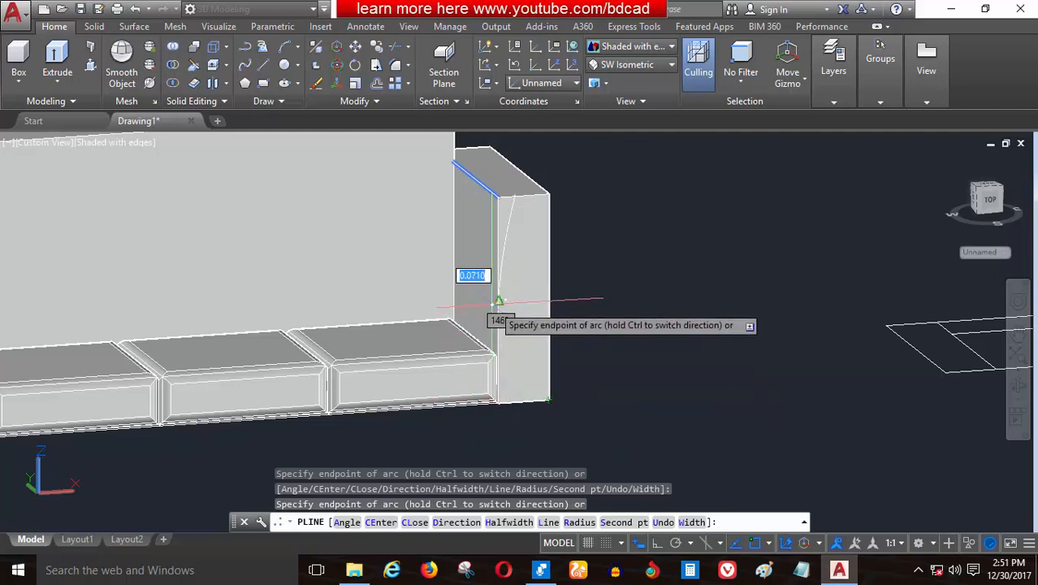
{"action": "key", "text": "Escape"}
Presspull the area between the arc and the right arm's inner top corner back to the backrest to cut it away
{"action": "scroll", "coordinate": [494, 309], "scroll_direction": "up", "scroll_amount": 3}
{"action": "scroll", "coordinate": [502, 372], "scroll_direction": "up", "scroll_amount": 4}
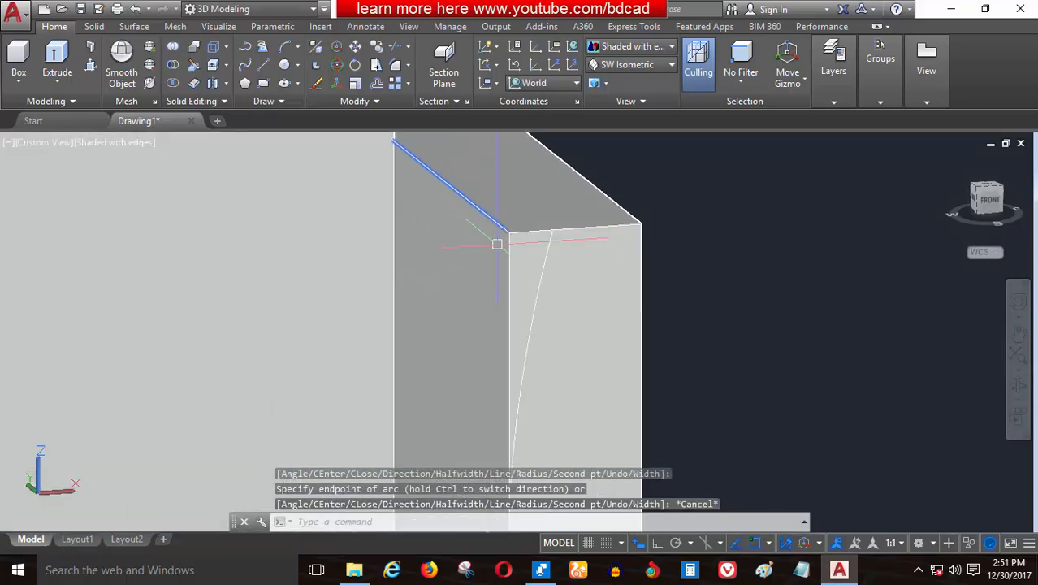
{"action": "scroll", "coordinate": [544, 237], "scroll_direction": "down", "scroll_amount": 2}
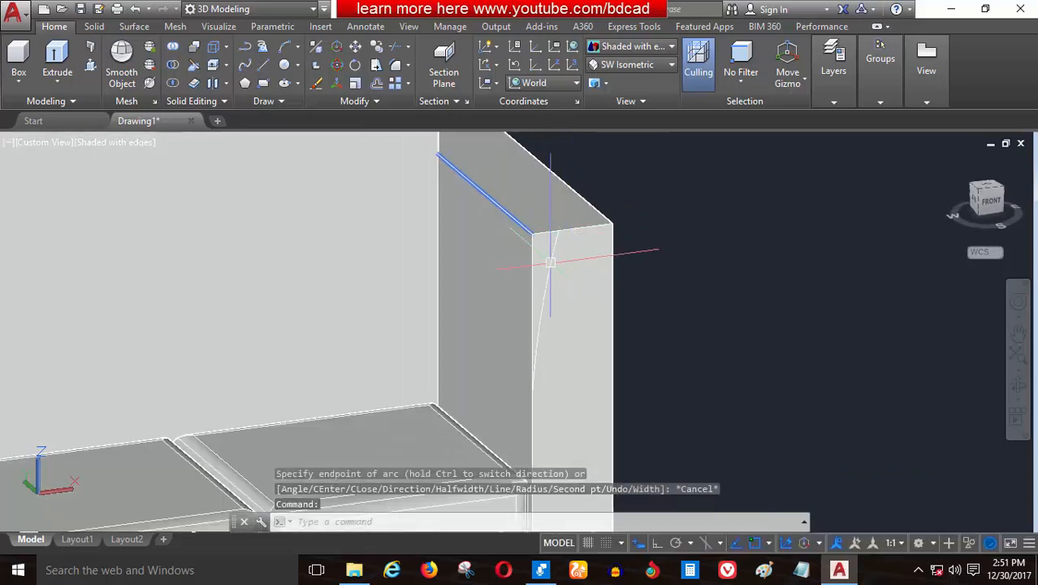
{"action": "scroll", "coordinate": [538, 232], "scroll_direction": "up", "scroll_amount": 4}
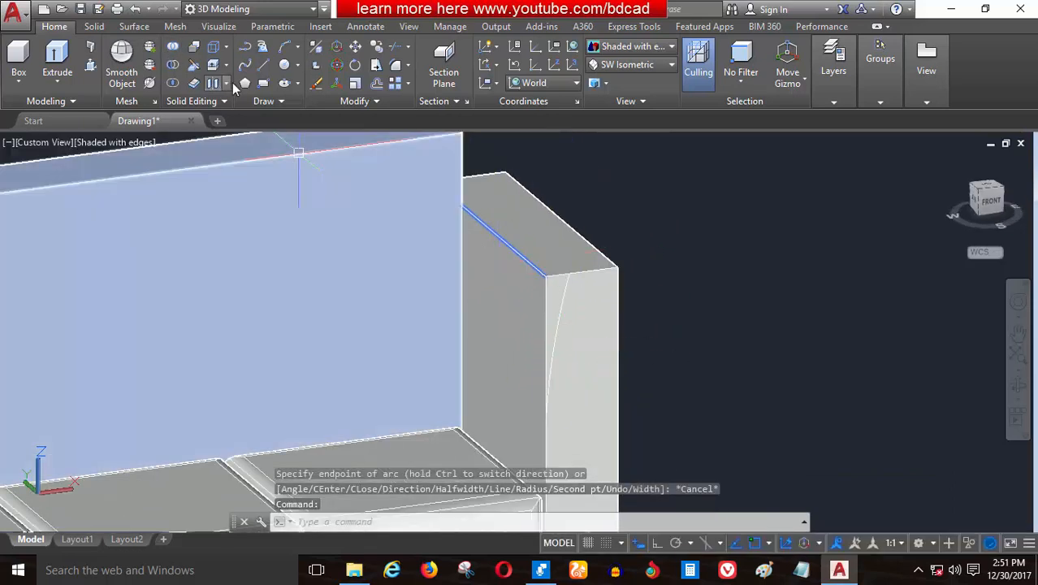
{"action": "left_click", "coordinate": [91, 66]}
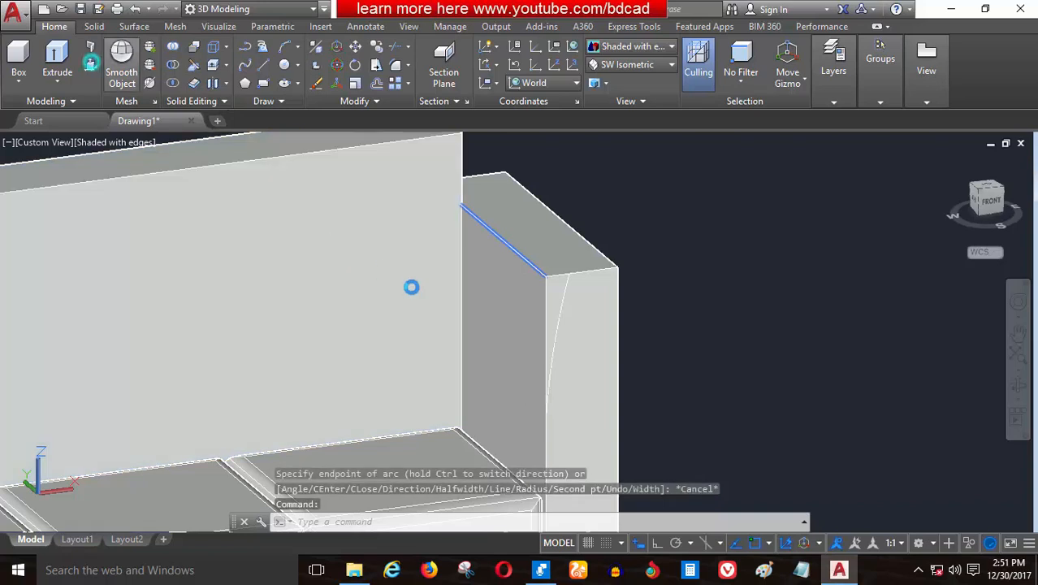
{"action": "left_click", "coordinate": [551, 305]}
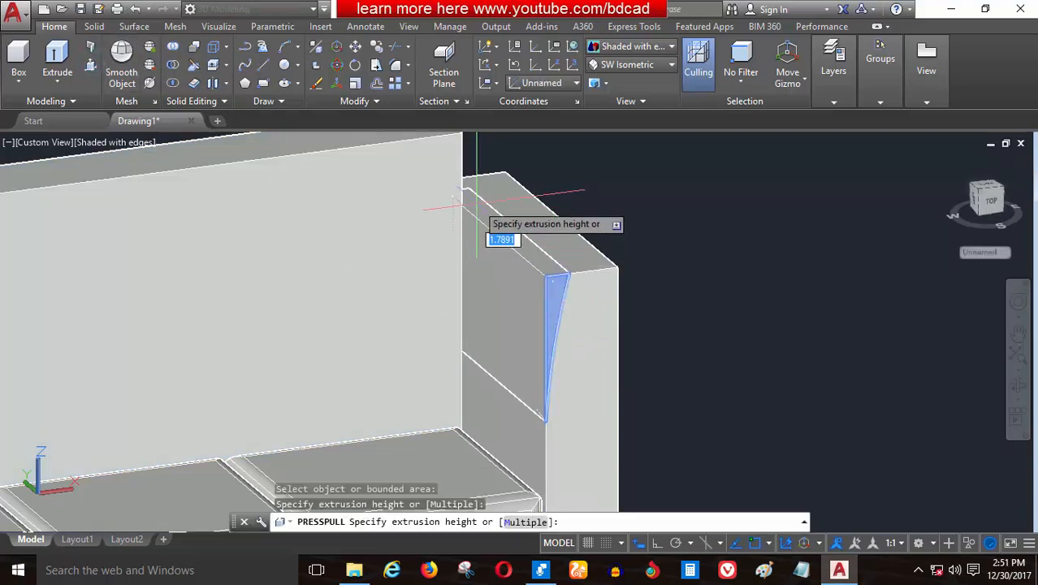
{"action": "scroll", "coordinate": [471, 215], "scroll_direction": "up", "scroll_amount": 4}
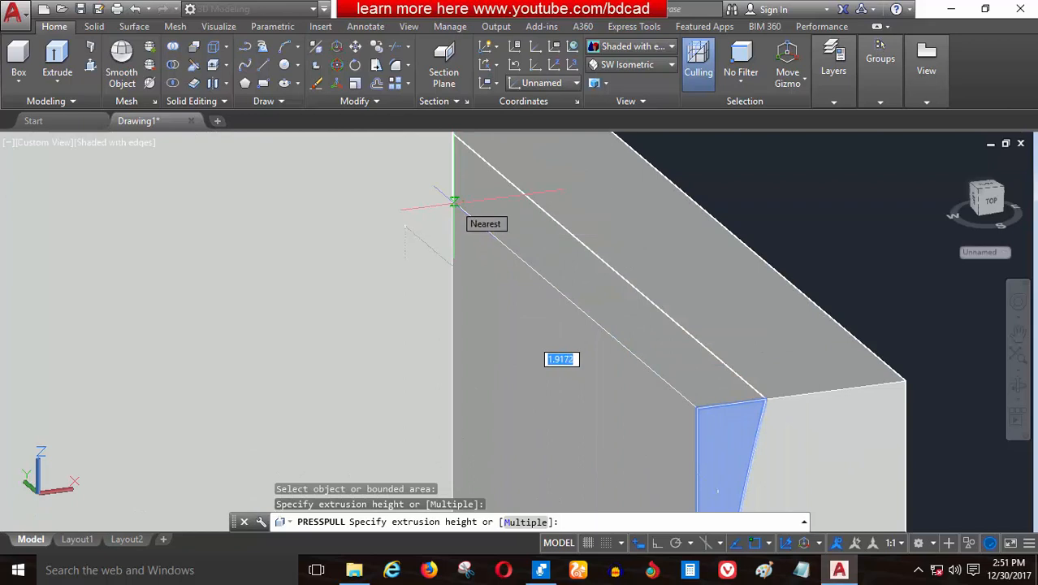
{"action": "left_click", "coordinate": [453, 203]}
{"action": "scroll", "coordinate": [483, 215], "scroll_direction": "down", "scroll_amount": 3}
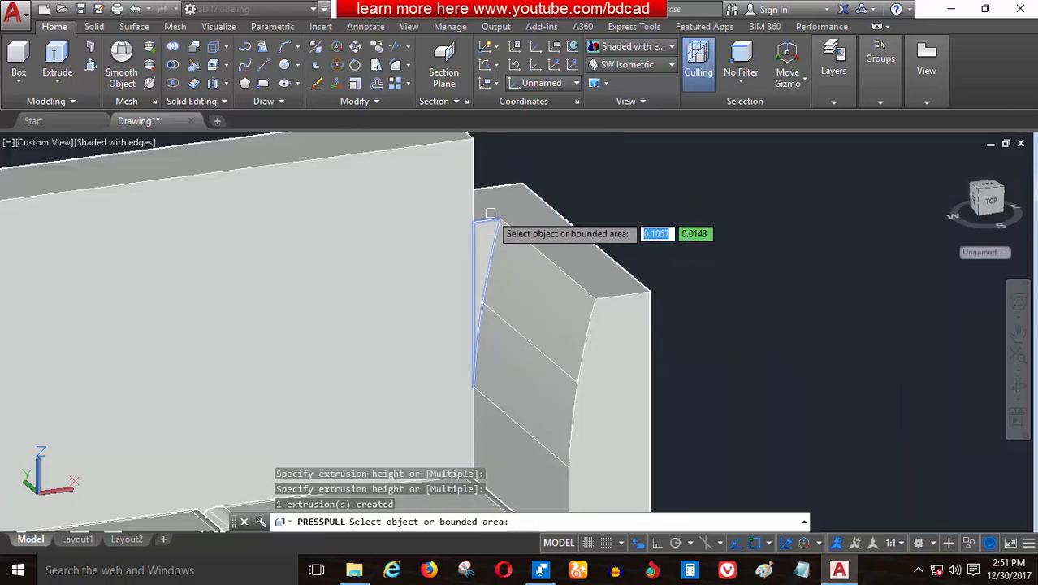
Delete the sofa's uncut left arm
{"action": "key", "text": "Escape"}
{"action": "middle_click_drag", "start_coordinate": [485, 371], "coordinate": [505, 304], "text": "shift"}
{"action": "scroll", "coordinate": [505, 304], "scroll_direction": "down", "scroll_amount": 3}
{"action": "middle_click_drag", "start_coordinate": [485, 370], "coordinate": [417, 349], "text": "shift"}
{"action": "scroll", "coordinate": [491, 343], "scroll_direction": "up", "scroll_amount": 2}
{"action": "scroll", "coordinate": [487, 266], "scroll_direction": "up", "scroll_amount": 5}
{"action": "scroll", "coordinate": [524, 328], "scroll_direction": "down", "scroll_amount": 4}
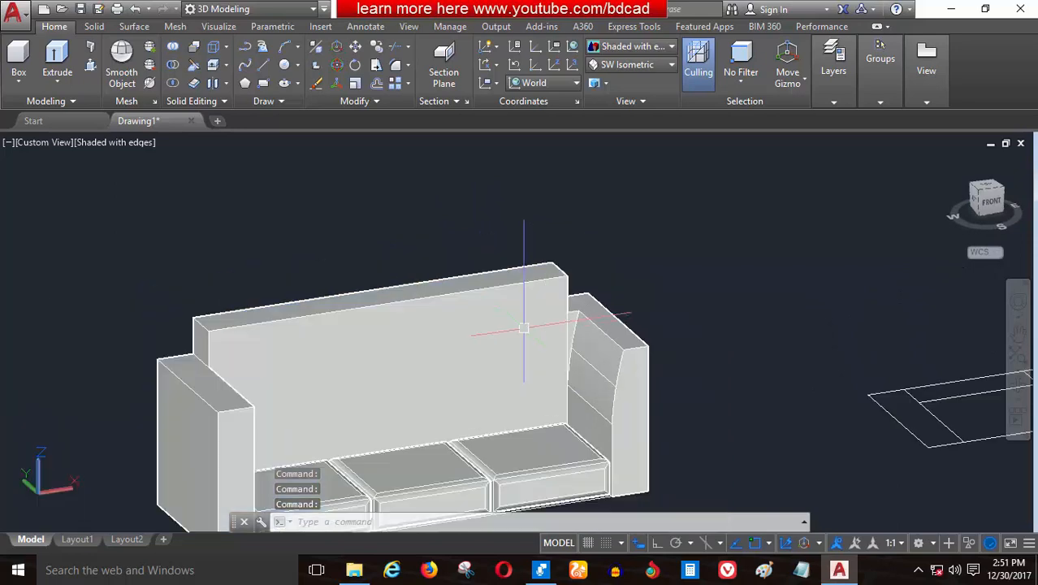
{"action": "left_click", "coordinate": [234, 390]}
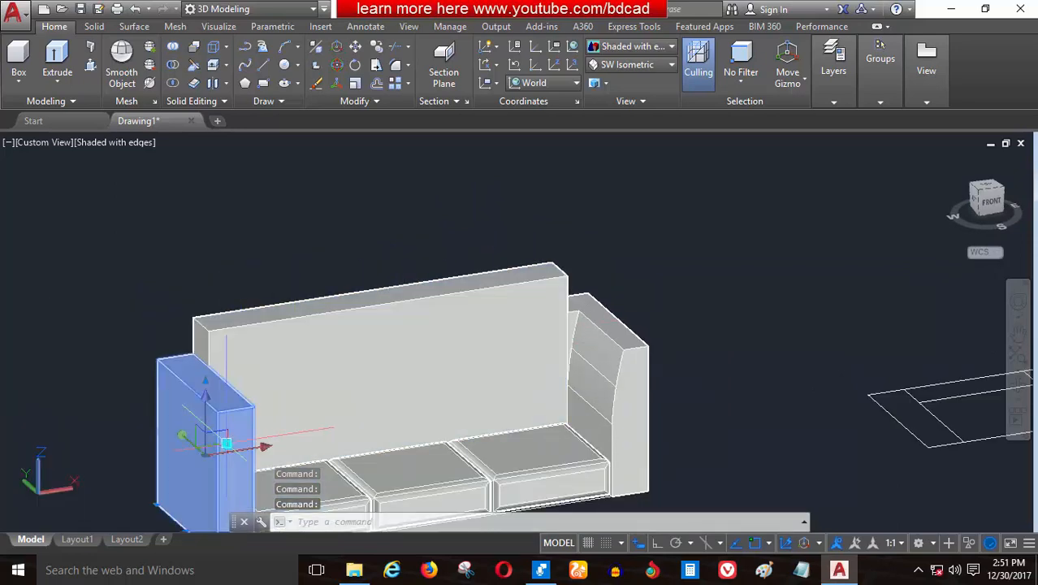
{"action": "key", "text": "Delete"}
Mirror the right arm to the left about a front-to-back line through the middle seat's front midpoint, with ortho on, keeping the original
{"action": "scroll", "coordinate": [504, 372], "scroll_direction": "up", "scroll_amount": 3}
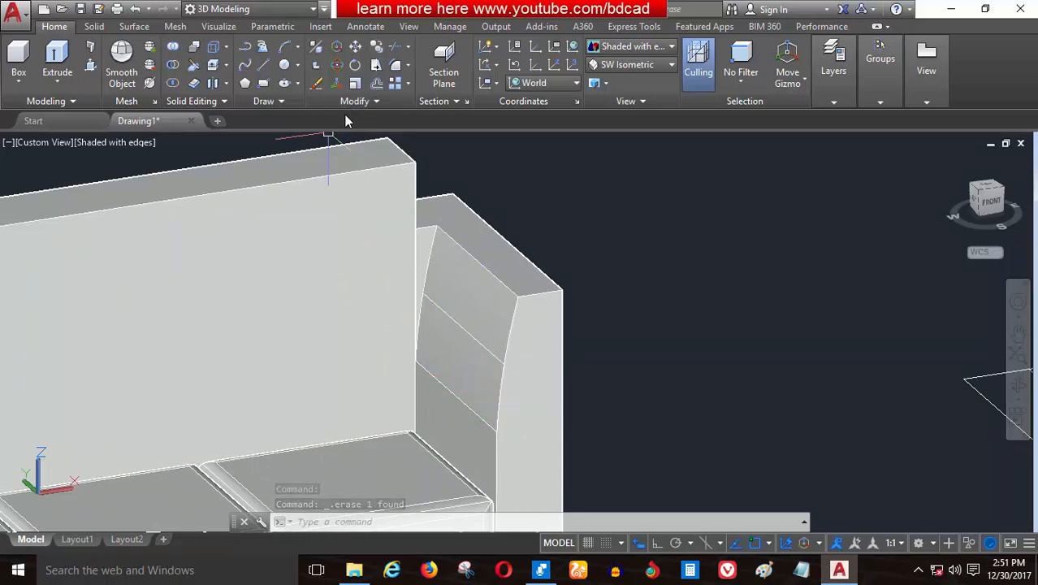
{"action": "type", "text": "mirror"}
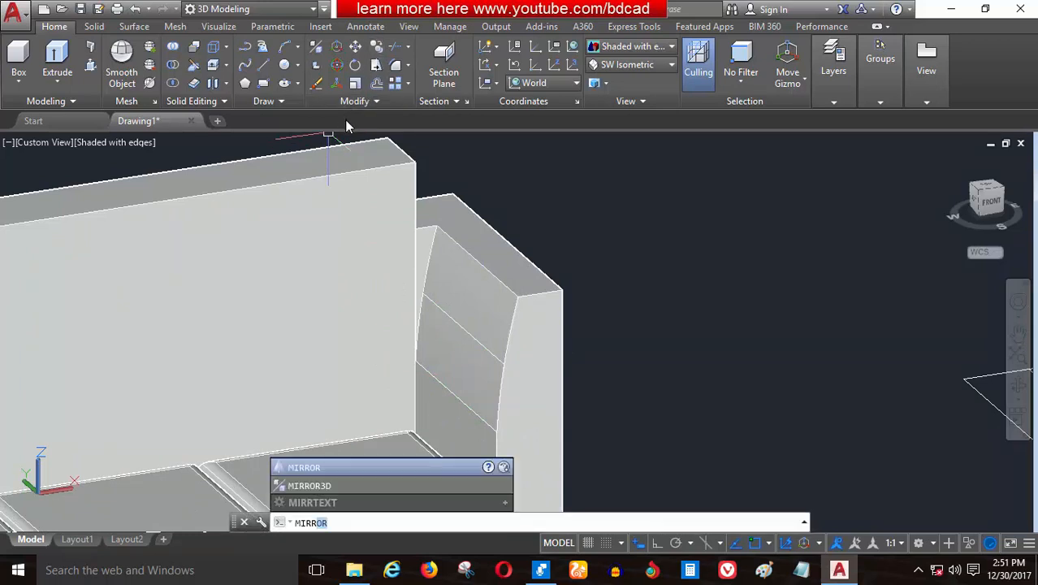
{"action": "key", "text": "Return"}
{"action": "left_click", "coordinate": [519, 329]}
{"action": "scroll", "coordinate": [519, 329], "scroll_direction": "down", "scroll_amount": 5}
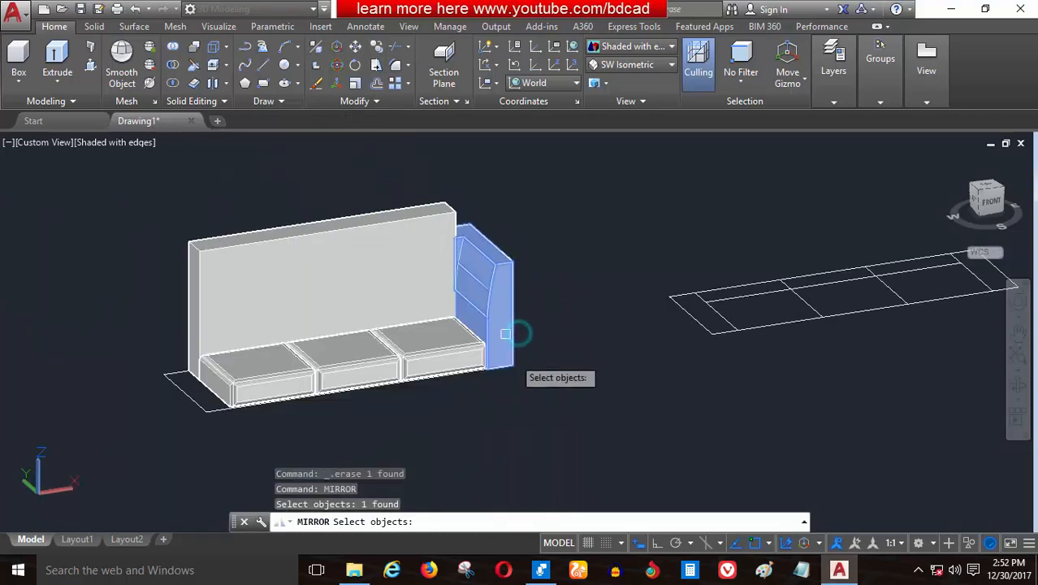
{"action": "scroll", "coordinate": [464, 352], "scroll_direction": "up", "scroll_amount": 6}
{"action": "scroll", "coordinate": [366, 375], "scroll_direction": "down", "scroll_amount": 5}
{"action": "scroll", "coordinate": [366, 377], "scroll_direction": "up", "scroll_amount": 7}
{"action": "key", "text": "Return"}
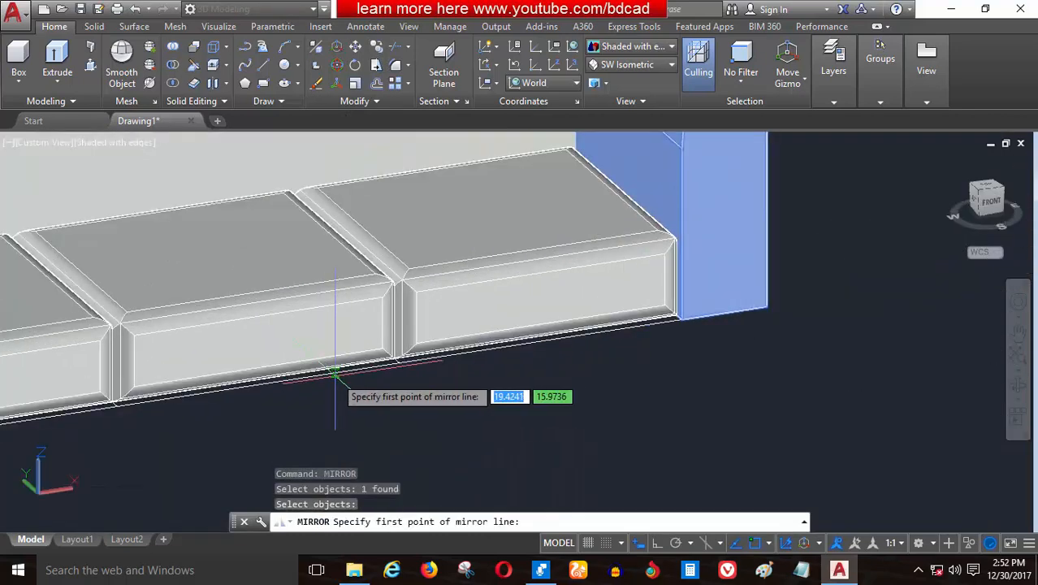
{"action": "left_click", "coordinate": [258, 385]}
{"action": "scroll", "coordinate": [244, 390], "scroll_direction": "down", "scroll_amount": 4}
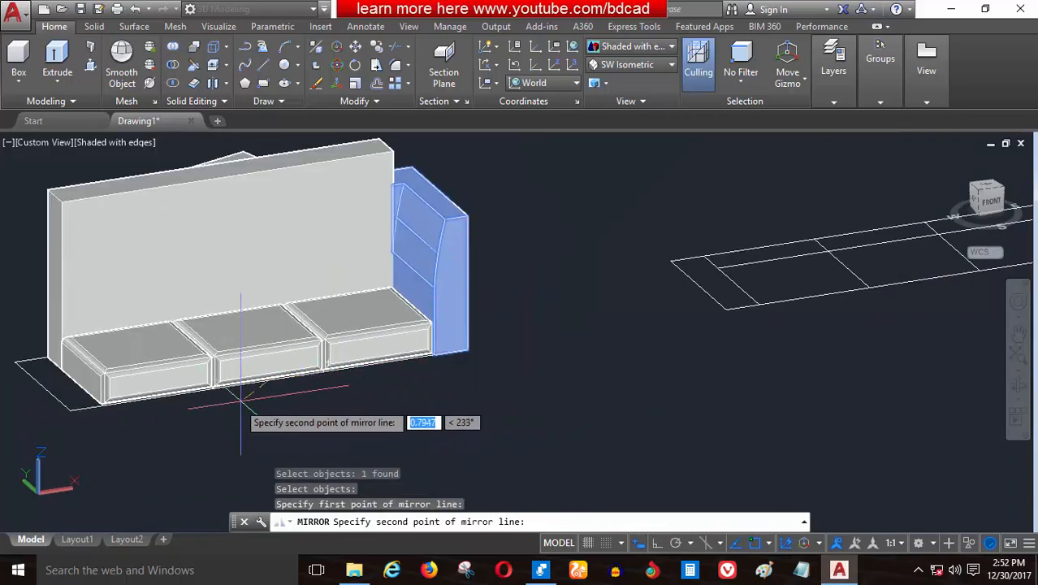
{"action": "key", "text": "F8"}
{"action": "left_click", "coordinate": [330, 440]}
{"action": "right_click", "coordinate": [330, 438]}
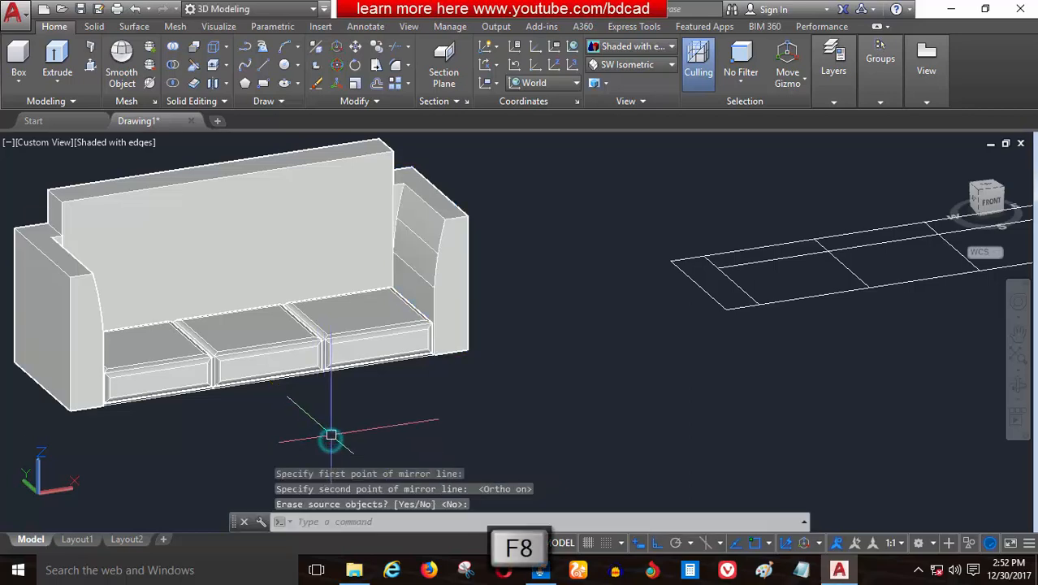
Fillet the right arm's inner top edge, where the curved cut meets the top face, with radius 0.1
{"action": "scroll", "coordinate": [341, 374], "scroll_direction": "down", "scroll_amount": 4}
{"action": "scroll", "coordinate": [201, 343], "scroll_direction": "up", "scroll_amount": 5}
{"action": "middle_click_drag", "start_coordinate": [277, 336], "coordinate": [235, 329], "text": "shift"}
{"action": "scroll", "coordinate": [255, 351], "scroll_direction": "down", "scroll_amount": 2}
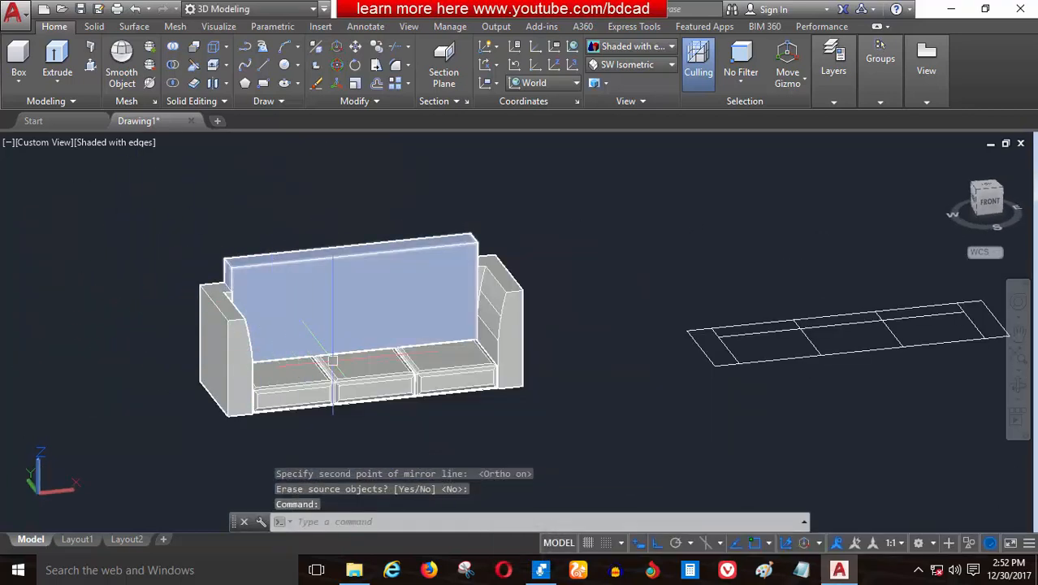
{"action": "scroll", "coordinate": [528, 286], "scroll_direction": "up", "scroll_amount": 3}
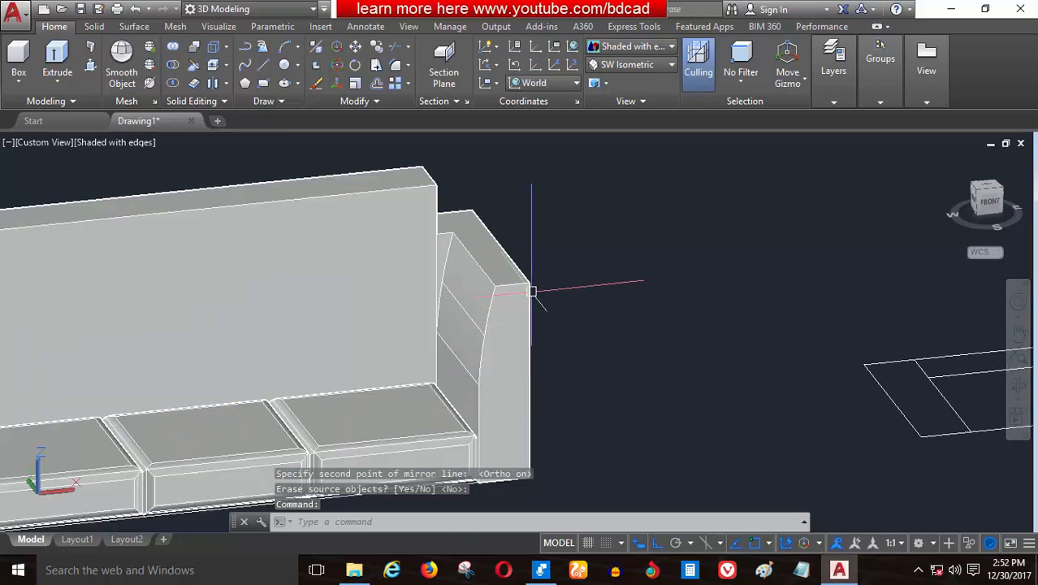
{"action": "left_click", "coordinate": [396, 65]}
{"action": "scroll", "coordinate": [475, 260], "scroll_direction": "up", "scroll_amount": 3}
{"action": "left_click", "coordinate": [488, 262]}
{"action": "key", "text": "Return"}
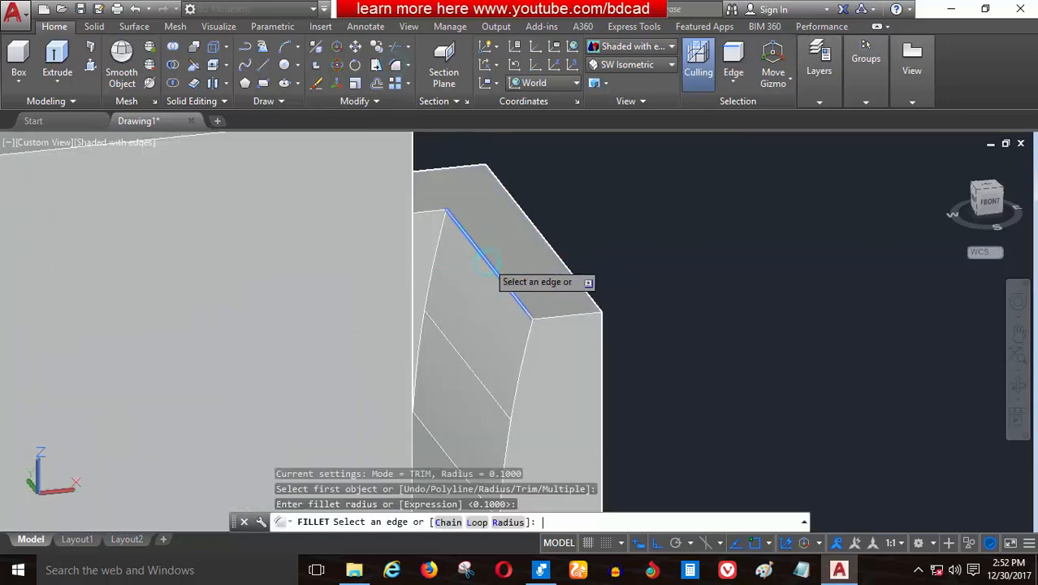
{"action": "key", "text": "Return"}
Fillet the right arm's curved front edge and the short top edge beside the backrest with radius 0.1
{"action": "key", "text": "Return"}
{"action": "left_click", "coordinate": [524, 354]}
{"action": "key", "text": "Return"}
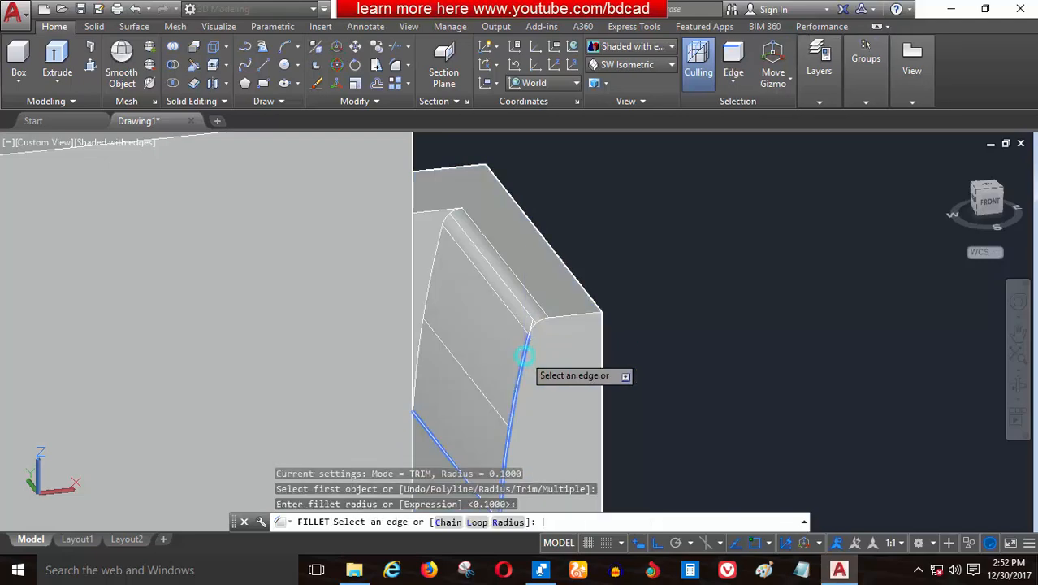
{"action": "key", "text": "Return"}
{"action": "scroll", "coordinate": [406, 183], "scroll_direction": "up", "scroll_amount": 3}
{"action": "key", "text": "Return"}
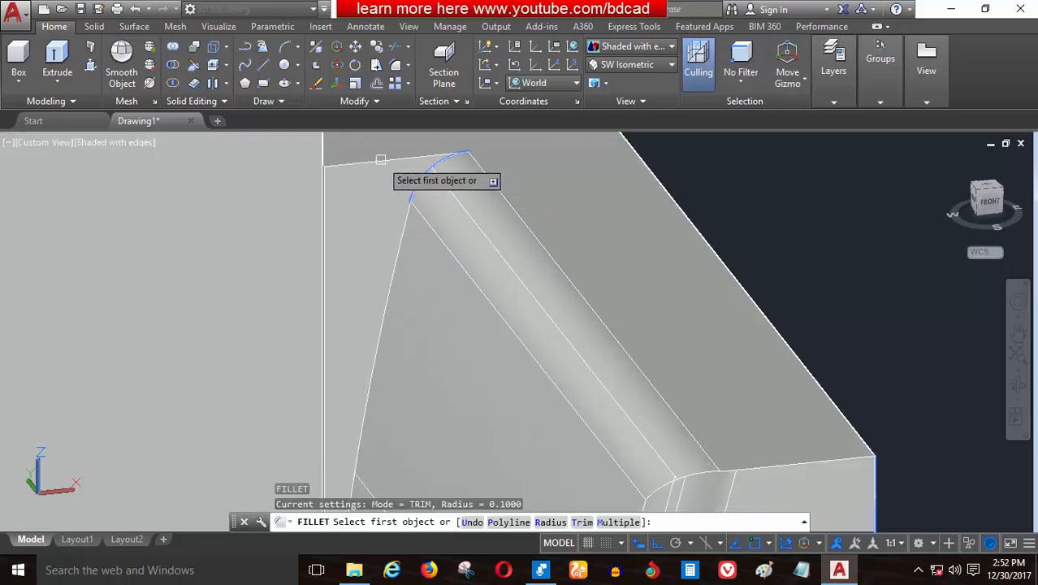
{"action": "left_click", "coordinate": [380, 160]}
{"action": "key", "text": "Return"}
{"action": "key", "text": "Return"}
{"action": "scroll", "coordinate": [479, 244], "scroll_direction": "down", "scroll_amount": 6}
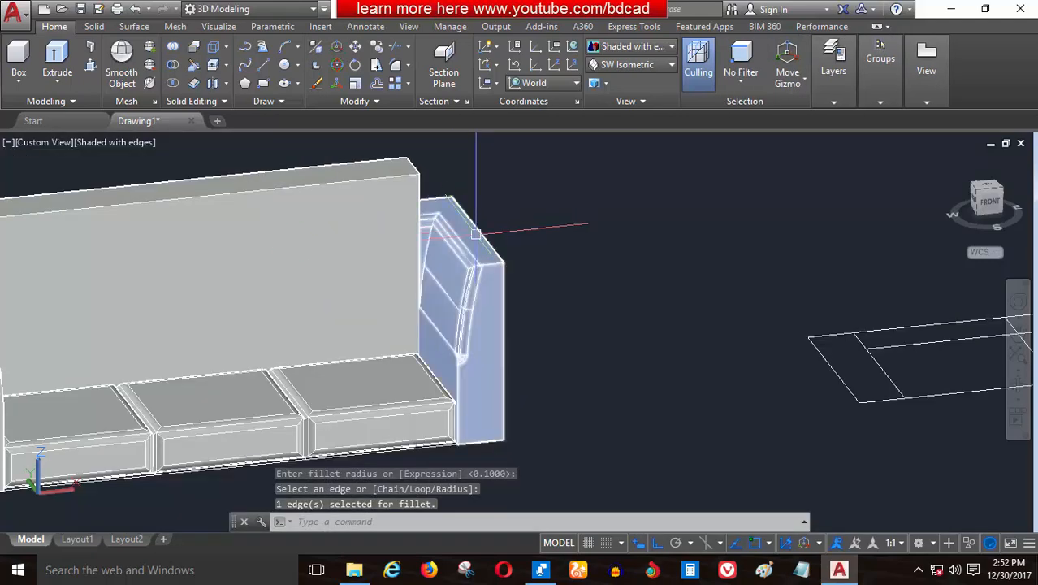
Fillet the right arm's inner vertical front edge below the curve with radius 0.1
{"action": "scroll", "coordinate": [557, 301], "scroll_direction": "down", "scroll_amount": 2}
{"action": "scroll", "coordinate": [512, 239], "scroll_direction": "up", "scroll_amount": 5}
{"action": "key", "text": "Return"}
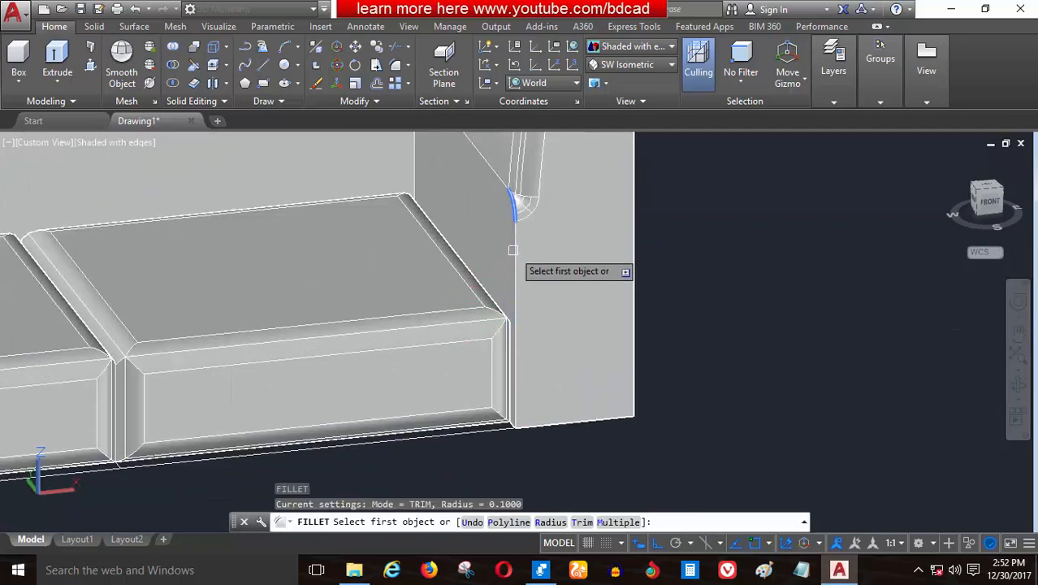
{"action": "left_click", "coordinate": [520, 252]}
{"action": "key", "text": "Return"}
{"action": "key", "text": "Return"}
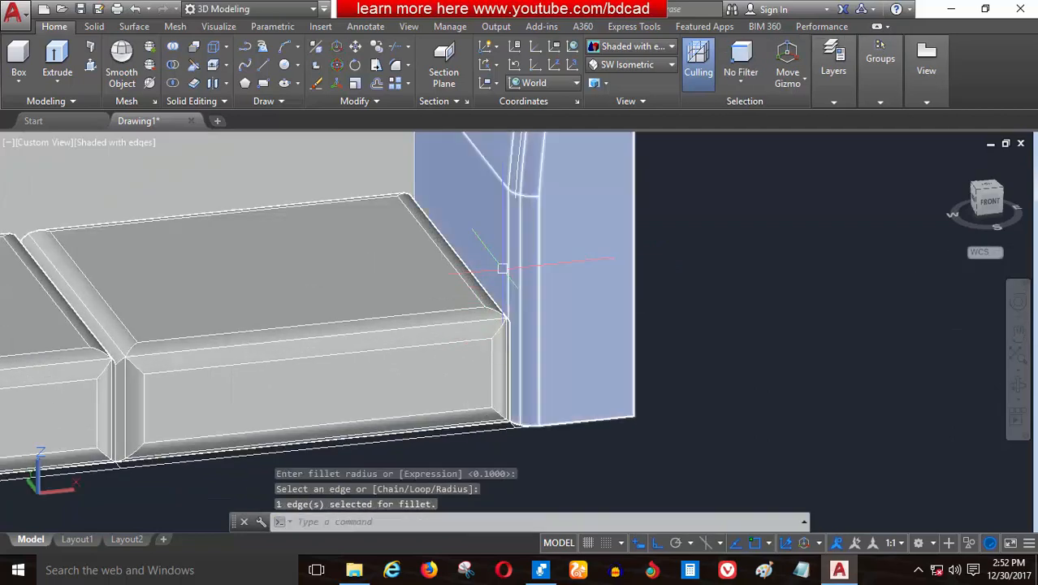
Fillet the left arm's inner top edge and its curved front edge with radius 0.1
{"action": "scroll", "coordinate": [461, 294], "scroll_direction": "down", "scroll_amount": 2}
{"action": "scroll", "coordinate": [511, 399], "scroll_direction": "down", "scroll_amount": 2}
{"action": "scroll", "coordinate": [72, 228], "scroll_direction": "up", "scroll_amount": 5}
{"action": "key", "text": "Return"}
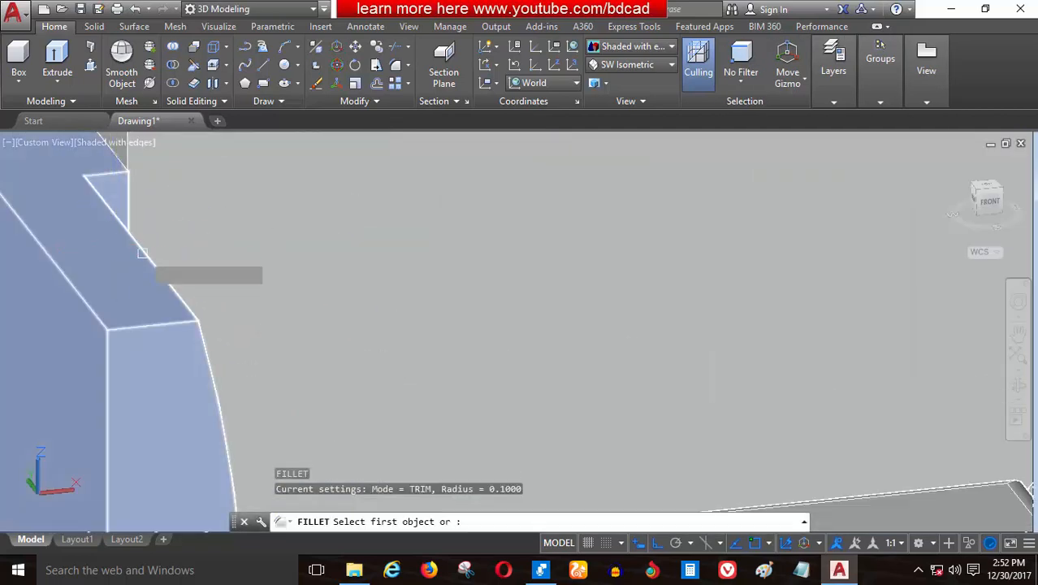
{"action": "left_click", "coordinate": [152, 259]}
{"action": "key", "text": "Return"}
{"action": "key", "text": "Return"}
{"action": "key", "text": "Return"}
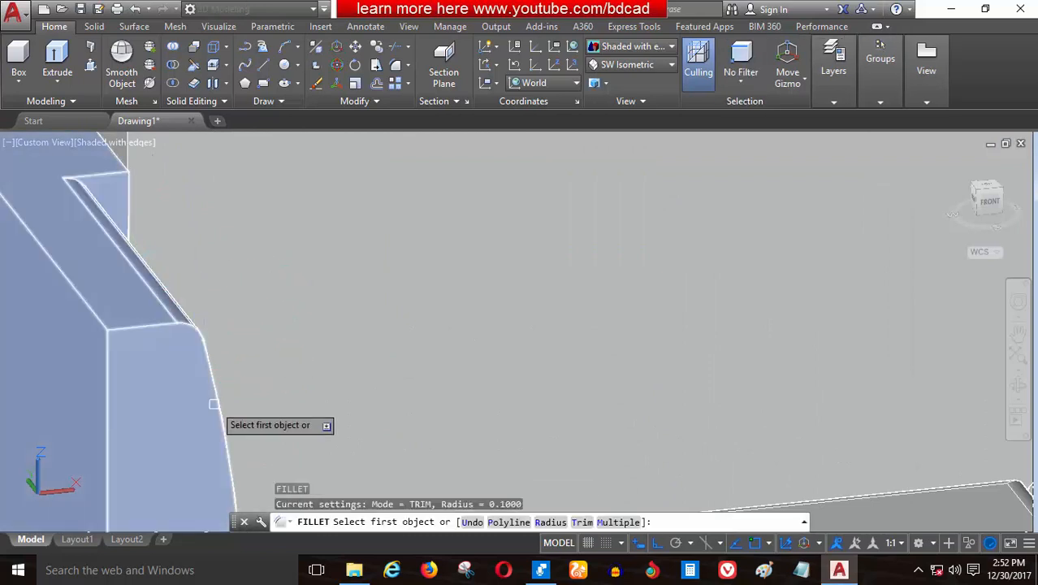
{"action": "left_click", "coordinate": [217, 406]}
{"action": "key", "text": "Return"}
{"action": "key", "text": "Return"}
{"action": "scroll", "coordinate": [139, 324], "scroll_direction": "down", "scroll_amount": 3}
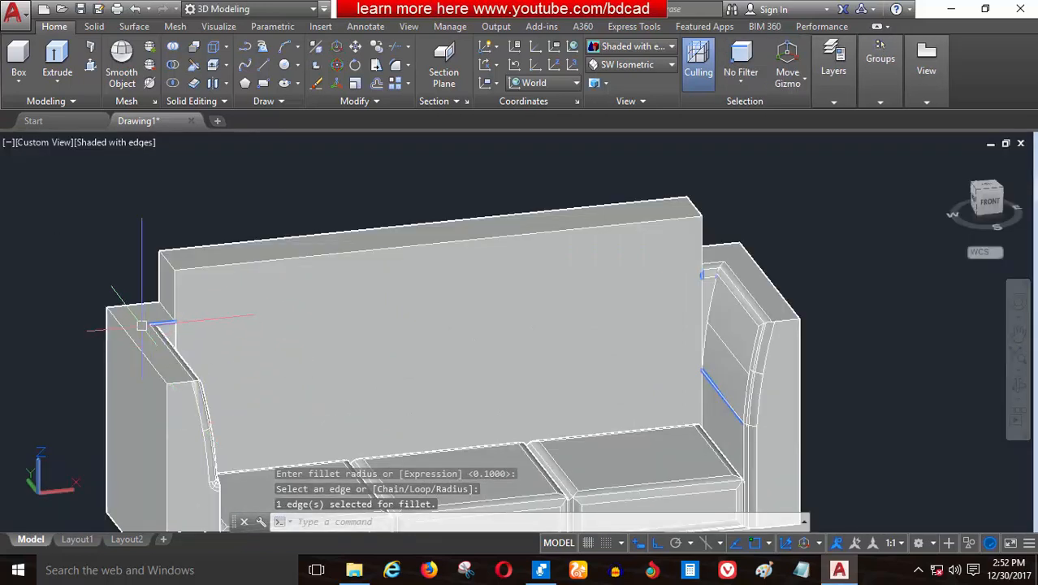
Fillet the short top edge of the left arm's cut beside the backrest with radius 0.1
{"action": "scroll", "coordinate": [190, 335], "scroll_direction": "up", "scroll_amount": 5}
{"action": "key", "text": "Return"}
{"action": "left_click", "coordinate": [213, 317]}
{"action": "key", "text": "Return"}
{"action": "key", "text": "Return"}
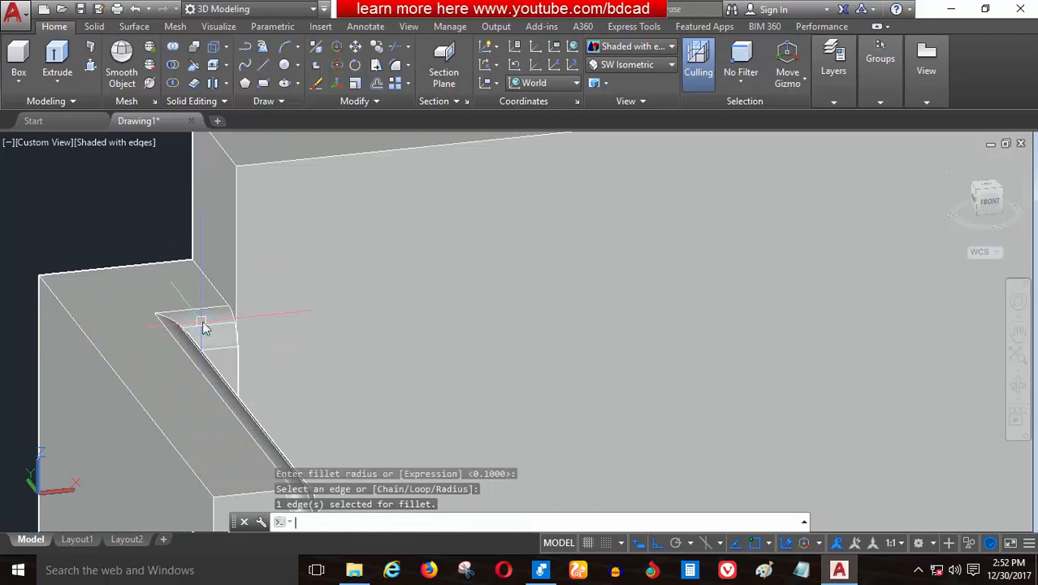
Fillet the backrest's two vertical front edges with radius 0.1
{"action": "key", "text": "Return"}
{"action": "left_click", "coordinate": [236, 261]}
{"action": "key", "text": "Return"}
{"action": "key", "text": "Return"}
{"action": "scroll", "coordinate": [13, 311], "scroll_direction": "down", "scroll_amount": 5}
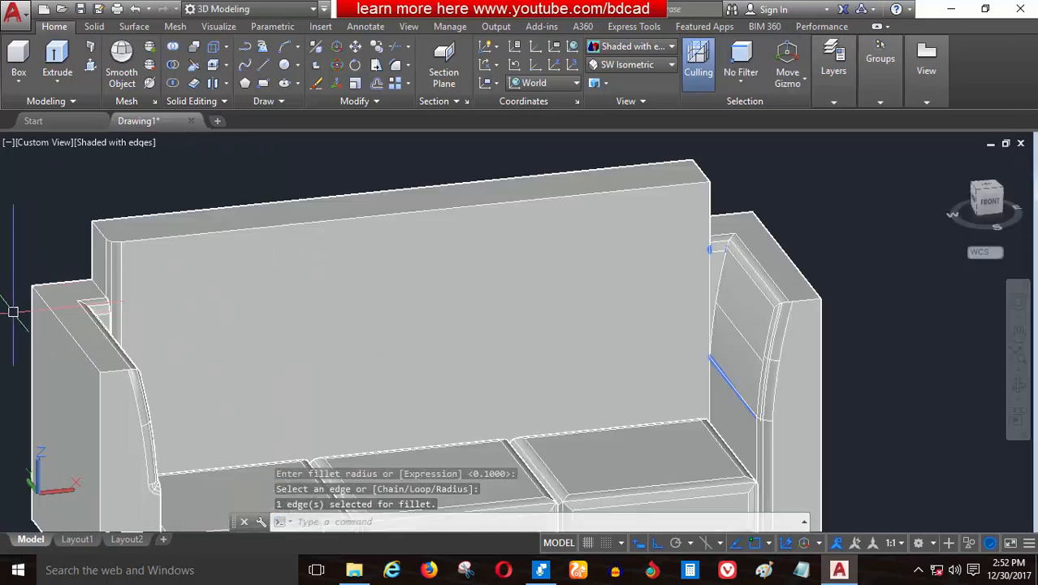
{"action": "scroll", "coordinate": [642, 217], "scroll_direction": "up", "scroll_amount": 3}
{"action": "key", "text": "Return"}
{"action": "left_click", "coordinate": [718, 207]}
{"action": "key", "text": "Return"}
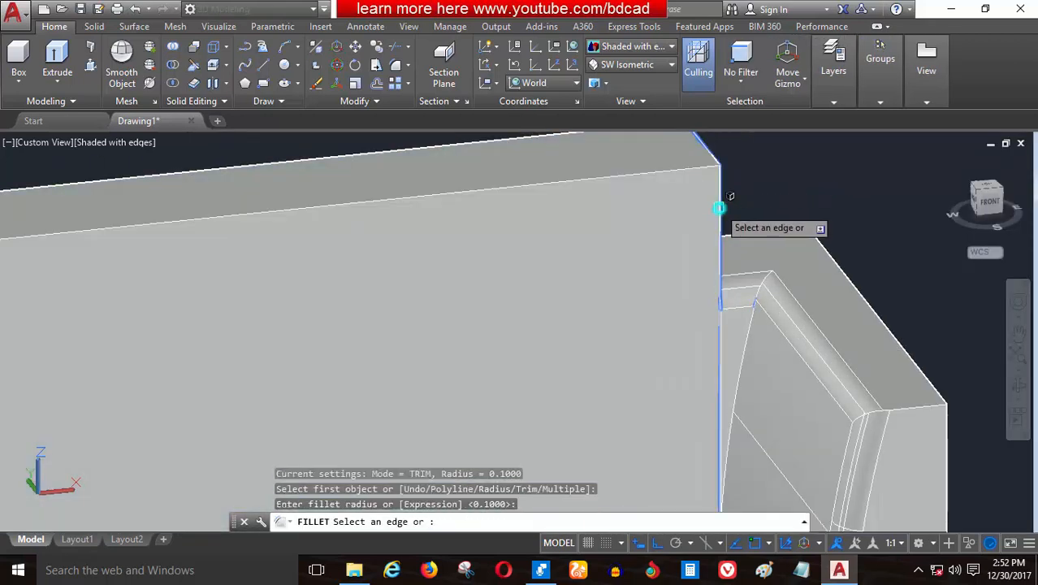
{"action": "key", "text": "Return"}
{"action": "scroll", "coordinate": [523, 212], "scroll_direction": "down", "scroll_amount": 4}
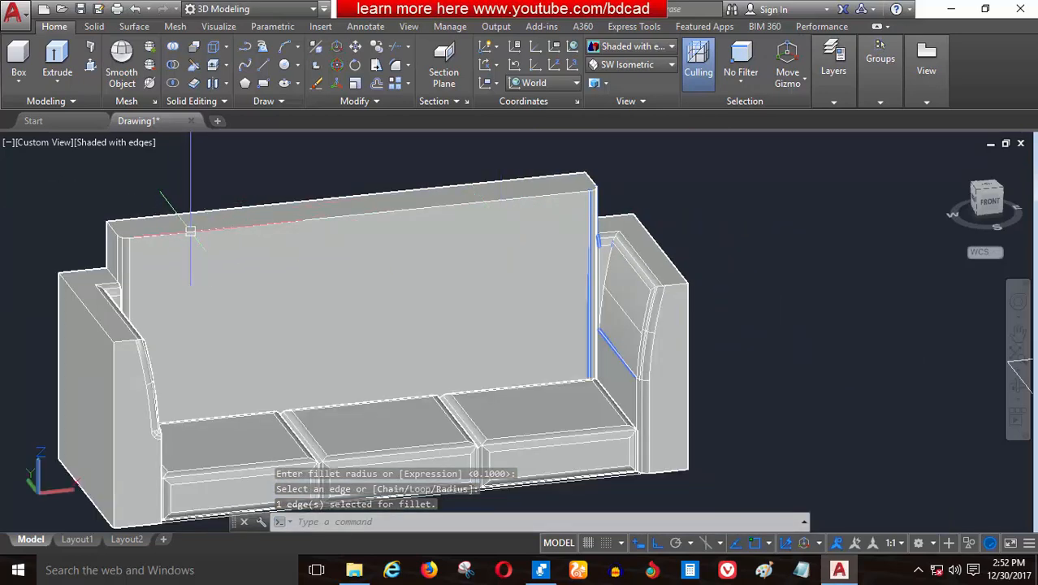
Fillet the backrest's long front top edge with radius 0.3
{"action": "key", "text": "Escape"}
{"action": "left_click", "coordinate": [396, 68]}
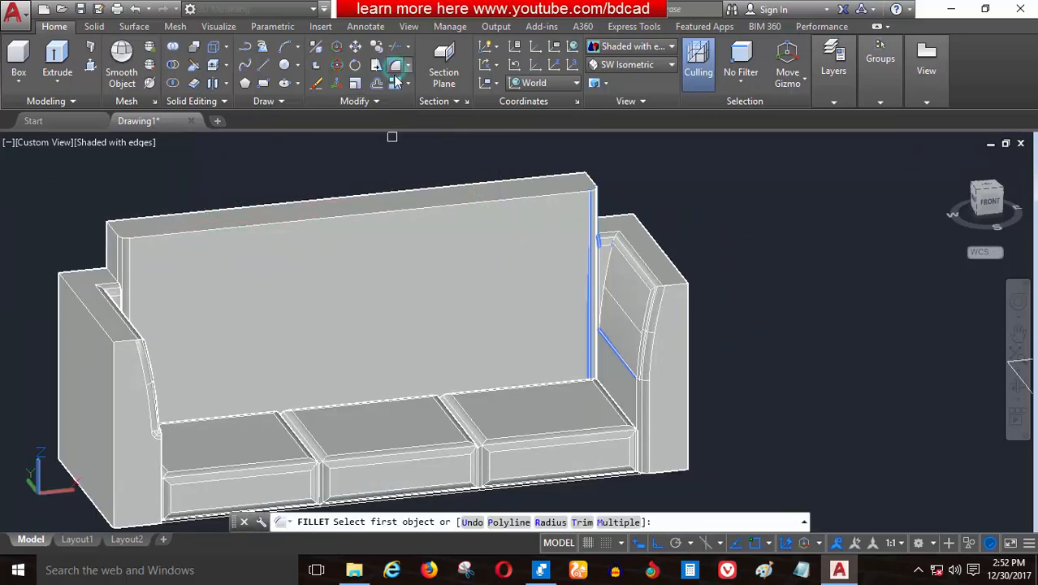
{"action": "left_click", "coordinate": [546, 523]}
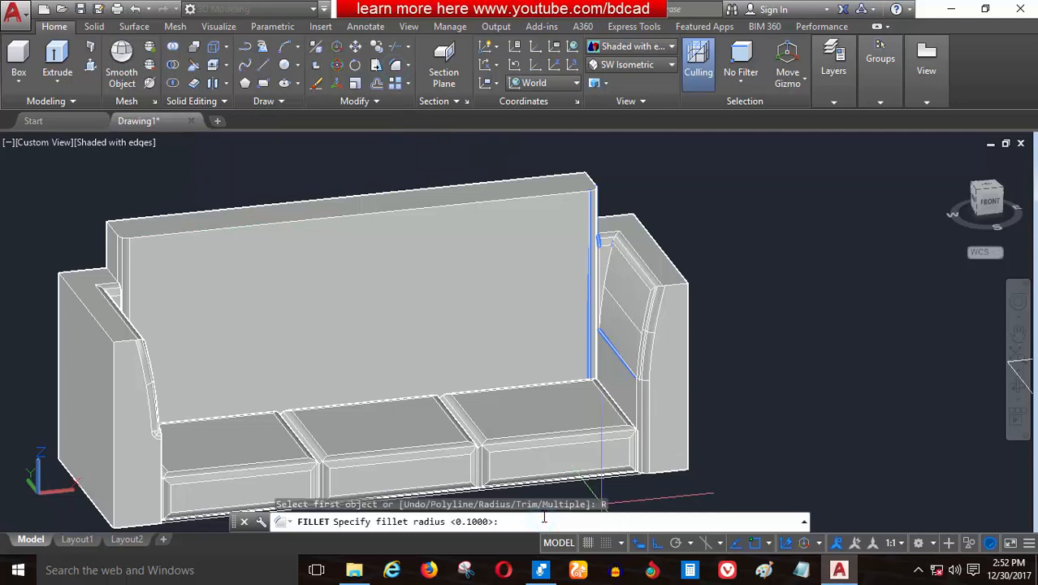
{"action": "type", "text": ".3"}
{"action": "key", "text": "Return"}
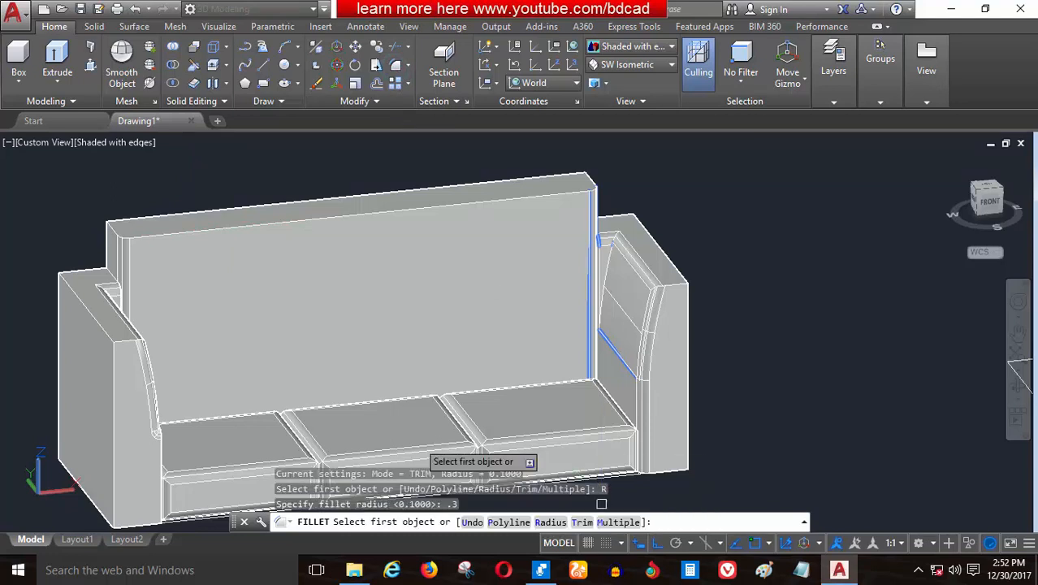
{"action": "left_click", "coordinate": [264, 226]}
{"action": "key", "text": "Return"}
{"action": "key", "text": "Return"}
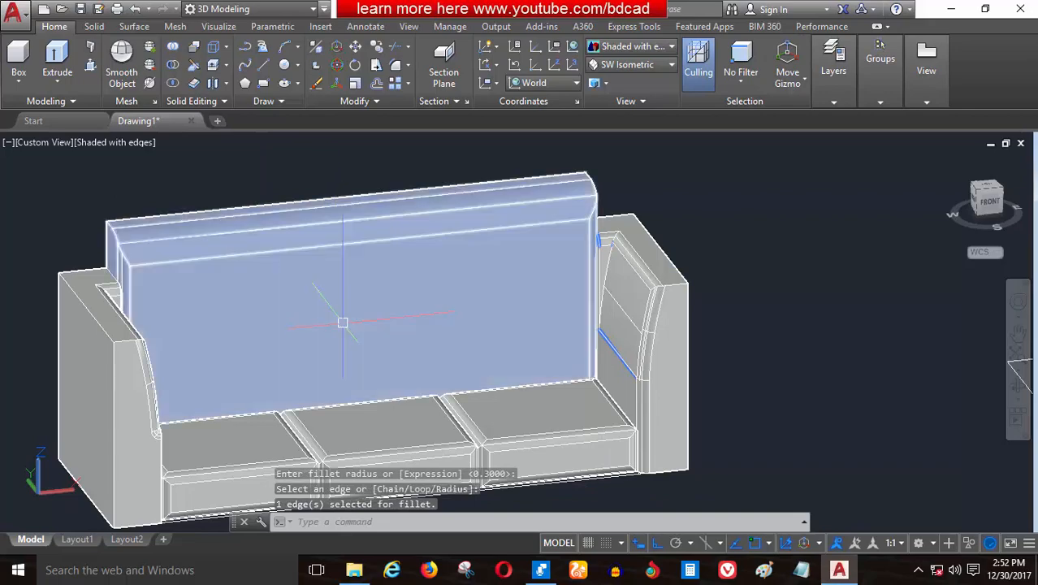
Fillet the left arm's outer top edge and outer vertical front edge with the radius set to 0.1
{"action": "mouse_move", "coordinate": [343, 322]}
{"action": "middle_mouse_down", "text": "shift"}
{"action": "mouse_move", "coordinate": [190, 297]}
{"action": "mouse_move", "coordinate": [149, 308]}
{"action": "mouse_move", "coordinate": [266, 336]}
{"action": "mouse_move", "coordinate": [340, 325]}
{"action": "mouse_move", "coordinate": [348, 308]}
{"action": "mouse_move", "coordinate": [346, 323]}
{"action": "middle_mouse_up", "text": "shift"}
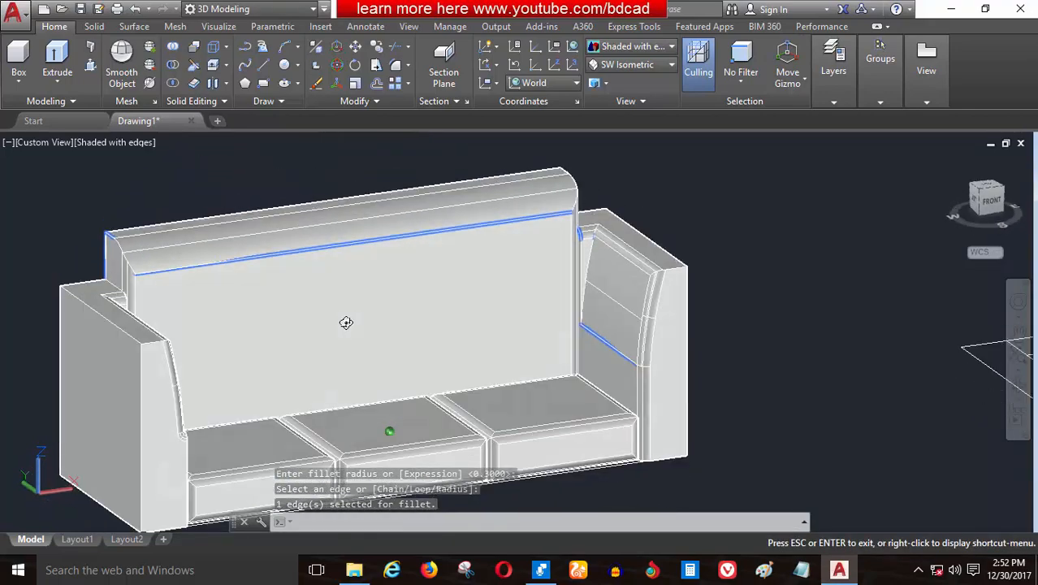
{"action": "scroll", "coordinate": [346, 323], "scroll_direction": "down", "scroll_amount": 2}
{"action": "scroll", "coordinate": [204, 309], "scroll_direction": "up", "scroll_amount": 4}
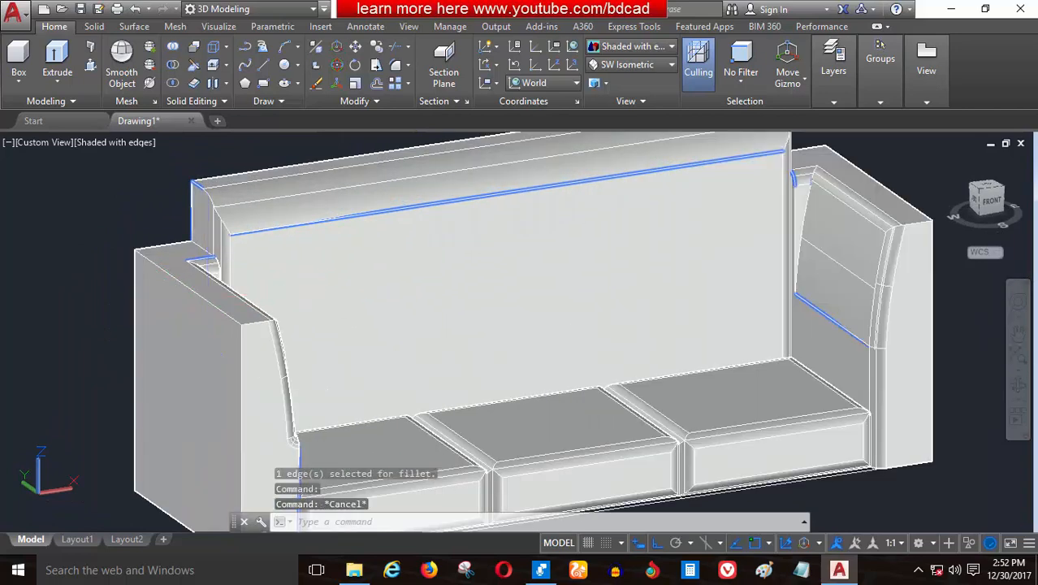
{"action": "scroll", "coordinate": [224, 152], "scroll_direction": "up", "scroll_amount": 3}
{"action": "left_click", "coordinate": [394, 66]}
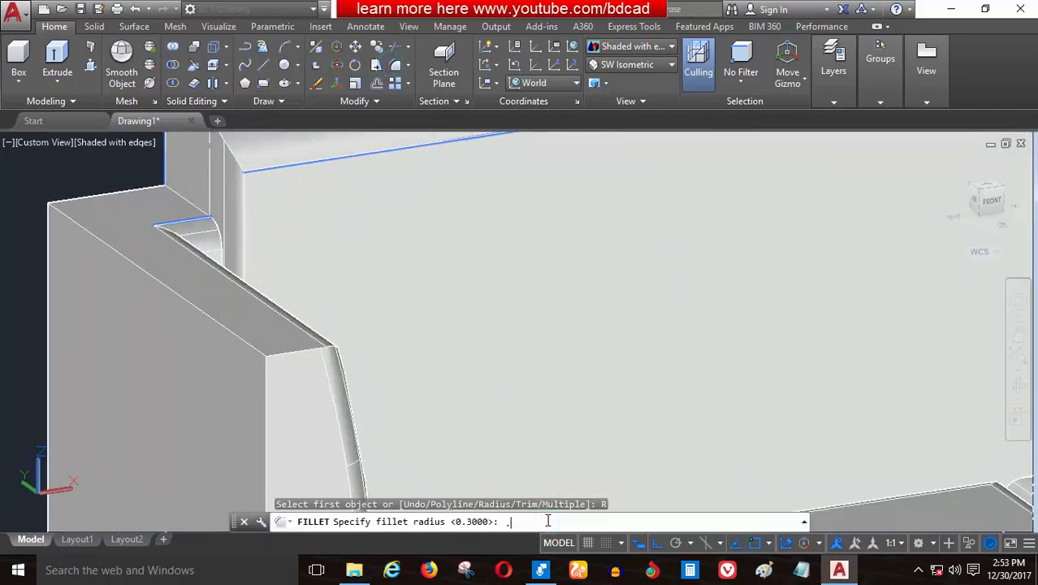
{"action": "key", "text": "Return"}
{"action": "left_click", "coordinate": [229, 334]}
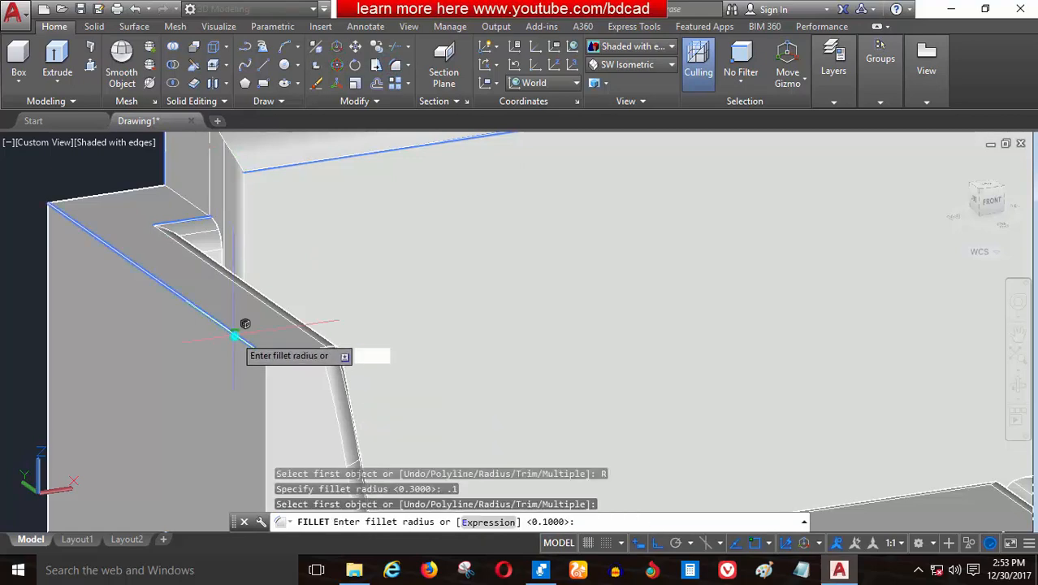
{"action": "key", "text": "Return"}
{"action": "key", "text": "Return"}
{"action": "key", "text": "Return"}
{"action": "left_click", "coordinate": [278, 396]}
{"action": "key", "text": "Return"}
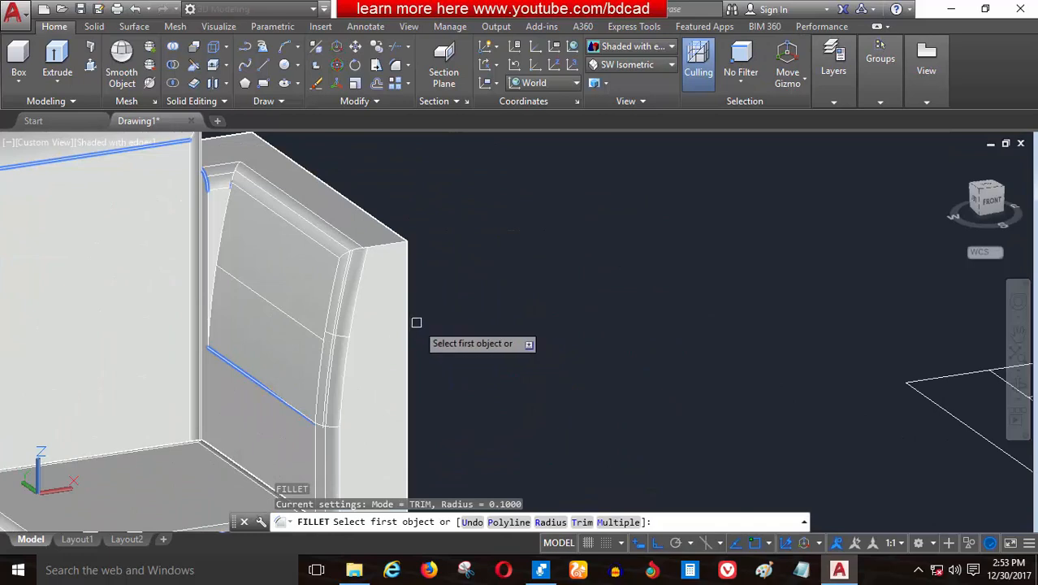
Fillet the right arm's outer vertical front edge and outer top edge with radius 0.1
{"action": "left_click", "coordinate": [408, 323]}
{"action": "key", "text": "Return"}
{"action": "scroll", "coordinate": [401, 272], "scroll_direction": "up", "scroll_amount": 3}
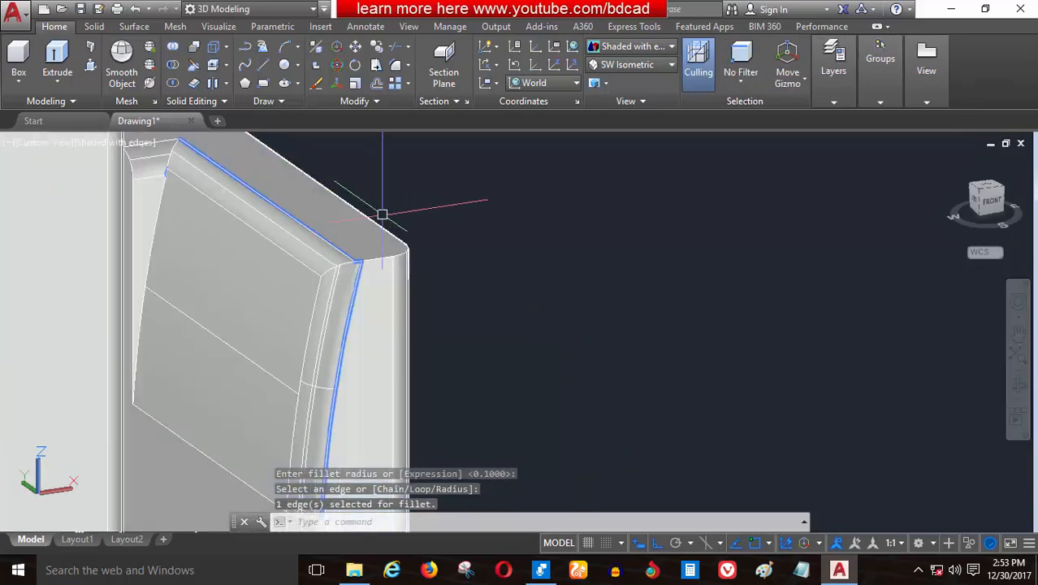
{"action": "key", "text": "Return"}
{"action": "left_click", "coordinate": [368, 224]}
{"action": "key", "text": "Return"}
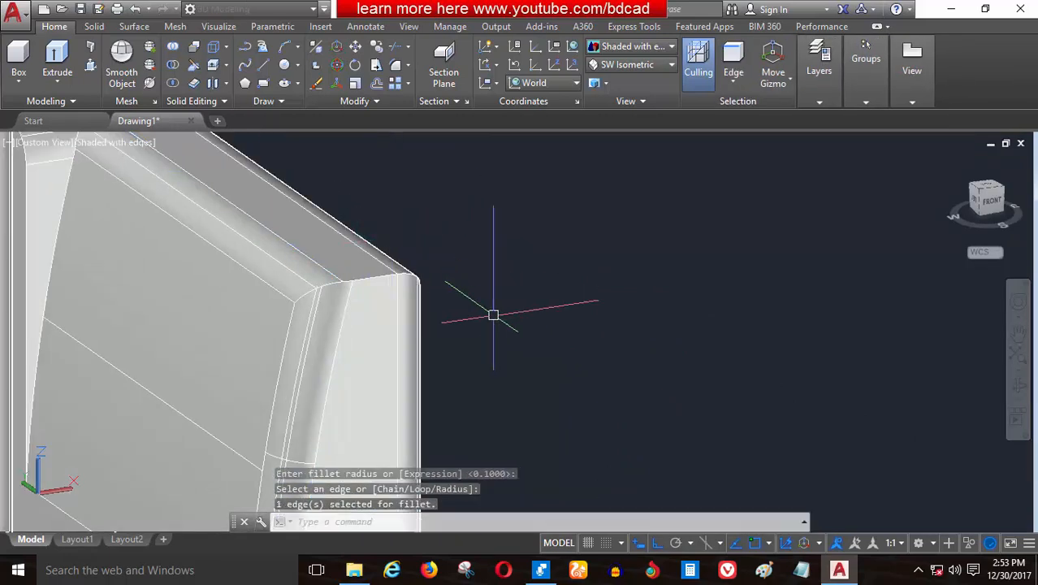
{"action": "key", "text": "Return"}
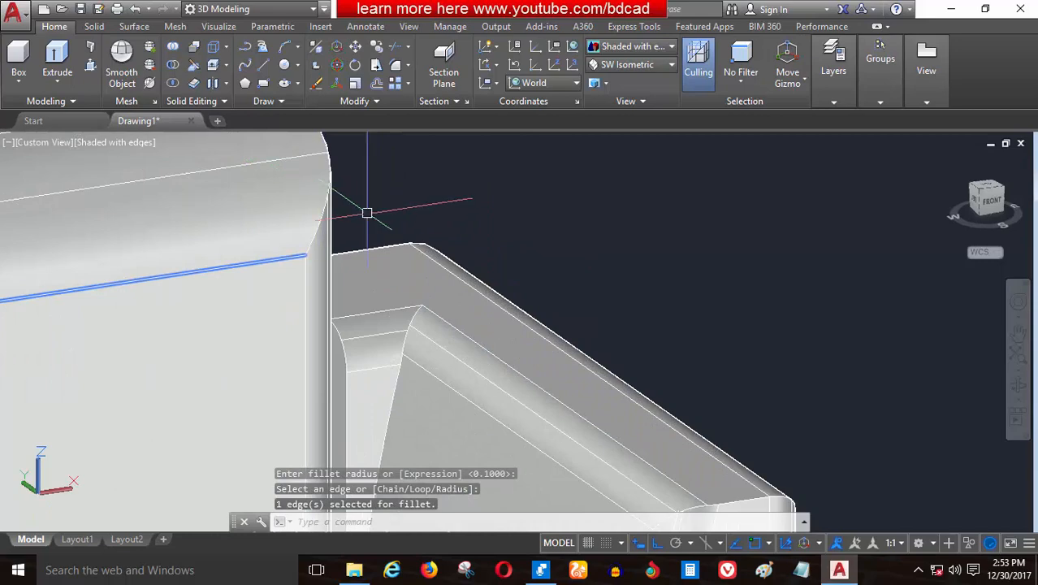
Fillet the left arm's bottom front edge and outer bottom edge with radius 0.1
{"action": "scroll", "coordinate": [381, 216], "scroll_direction": "down", "scroll_amount": 5}
{"action": "scroll", "coordinate": [431, 282], "scroll_direction": "down", "scroll_amount": 4}
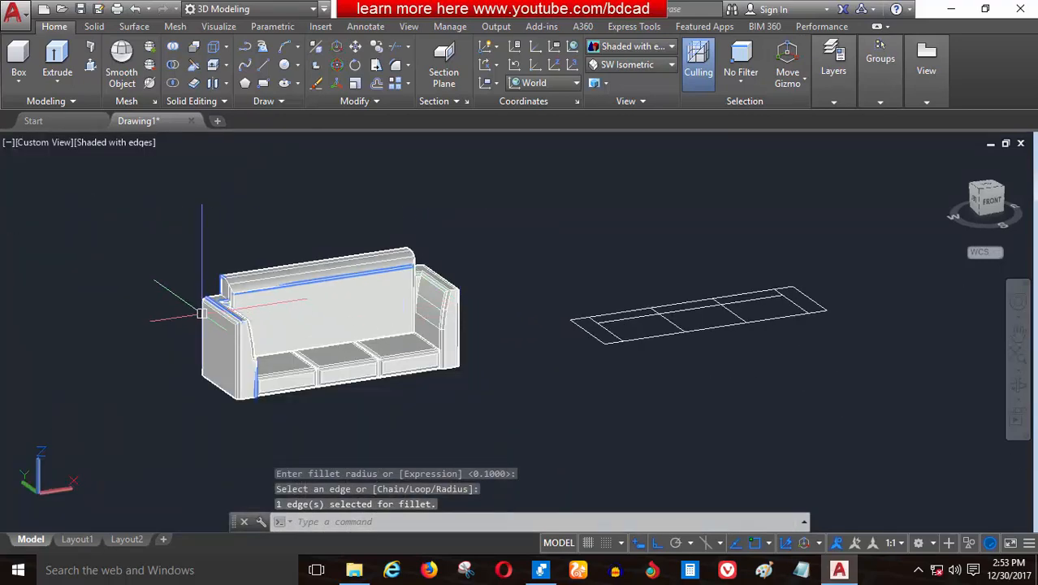
{"action": "scroll", "coordinate": [204, 314], "scroll_direction": "up", "scroll_amount": 5}
{"action": "scroll", "coordinate": [241, 308], "scroll_direction": "down", "scroll_amount": 4}
{"action": "scroll", "coordinate": [251, 384], "scroll_direction": "up", "scroll_amount": 5}
{"action": "scroll", "coordinate": [235, 423], "scroll_direction": "down", "scroll_amount": 2}
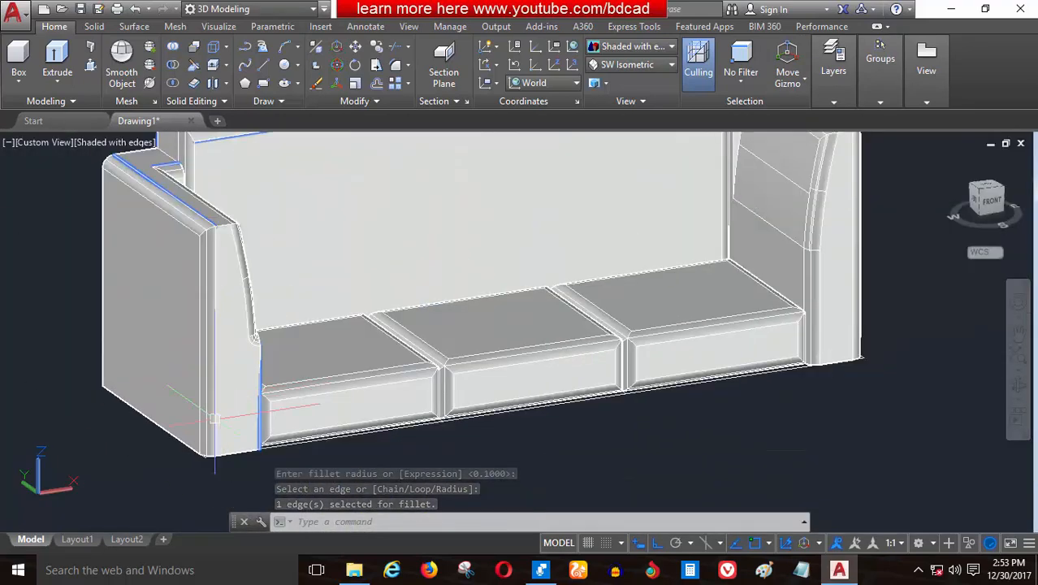
{"action": "scroll", "coordinate": [213, 459], "scroll_direction": "up", "scroll_amount": 2}
{"action": "key", "text": "Return"}
{"action": "left_click", "coordinate": [245, 476]}
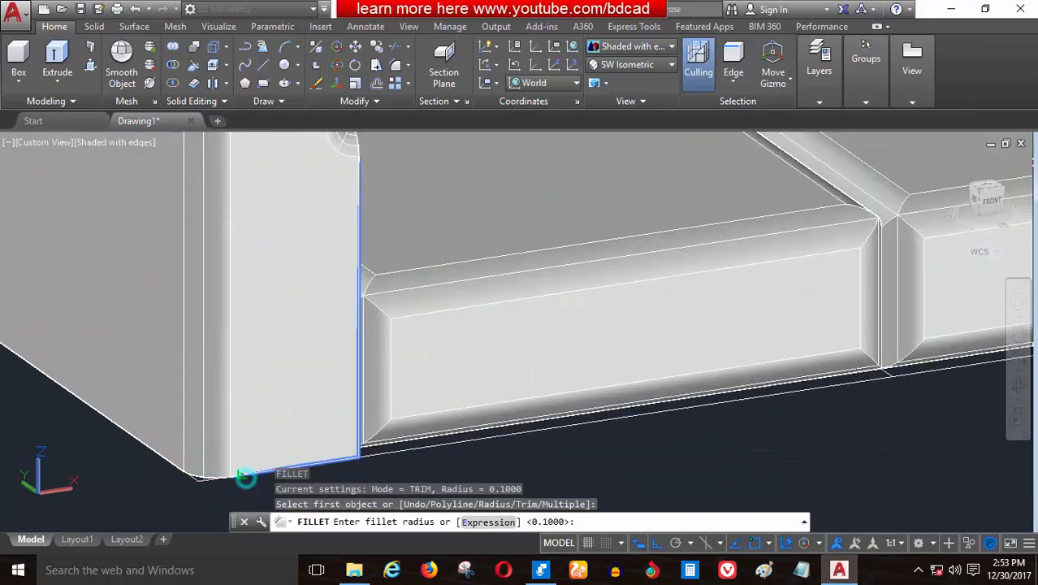
{"action": "key", "text": "Return"}
{"action": "key", "text": "Return"}
{"action": "key", "text": "Return"}
{"action": "left_click", "coordinate": [160, 456]}
{"action": "key", "text": "Return"}
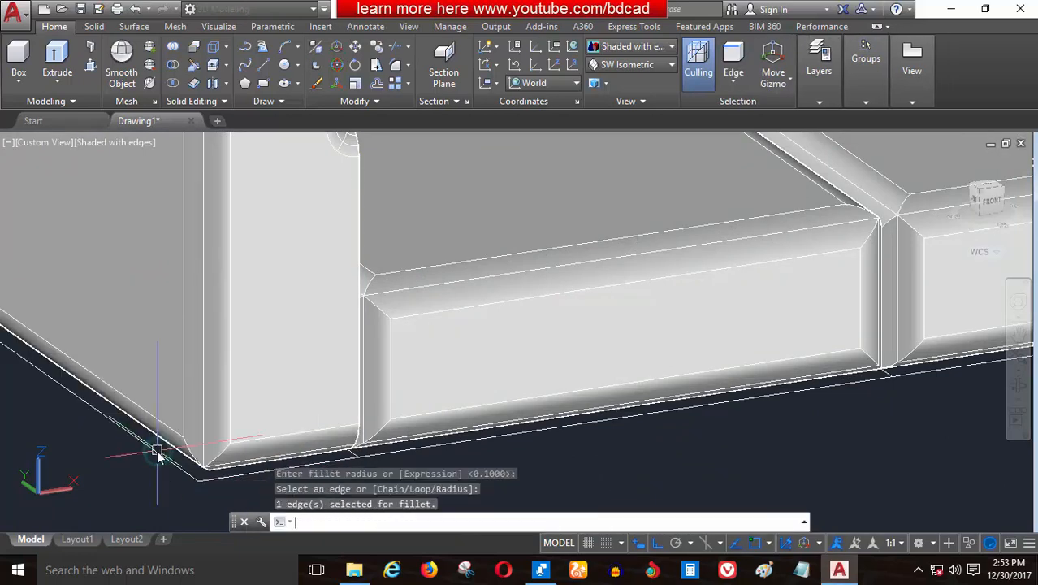
{"action": "key", "text": "Return"}
Fillet the right arm's bottom front edge with radius 0.1
{"action": "scroll", "coordinate": [244, 366], "scroll_direction": "down", "scroll_amount": 5}
{"action": "scroll", "coordinate": [488, 365], "scroll_direction": "up", "scroll_amount": 5}
{"action": "scroll", "coordinate": [314, 396], "scroll_direction": "up", "scroll_amount": 4}
{"action": "key", "text": "Return"}
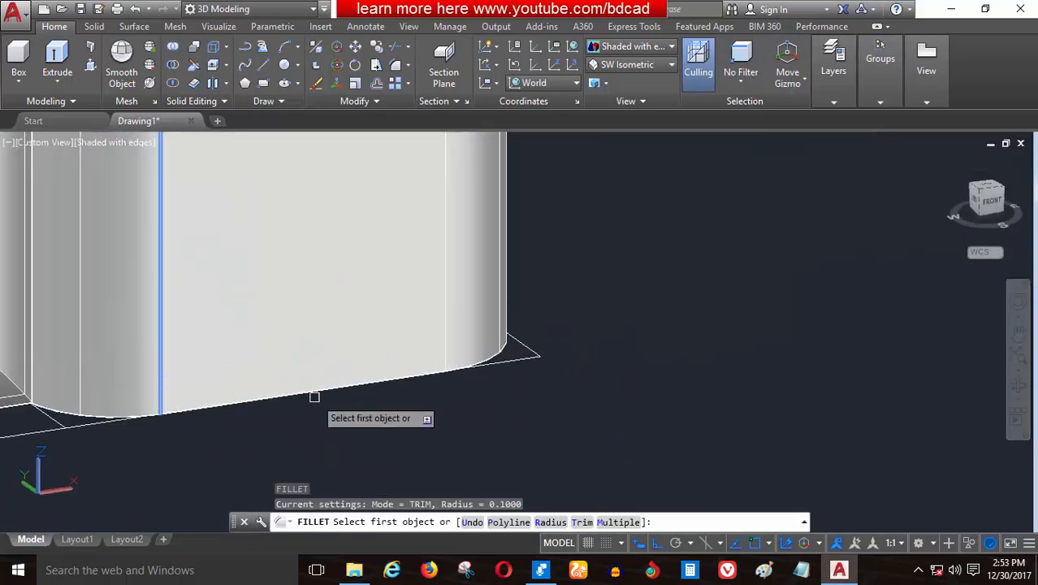
{"action": "left_click", "coordinate": [314, 396]}
{"action": "key", "text": "Return"}
{"action": "key", "text": "Return"}
{"action": "scroll", "coordinate": [408, 395], "scroll_direction": "down", "scroll_amount": 3}
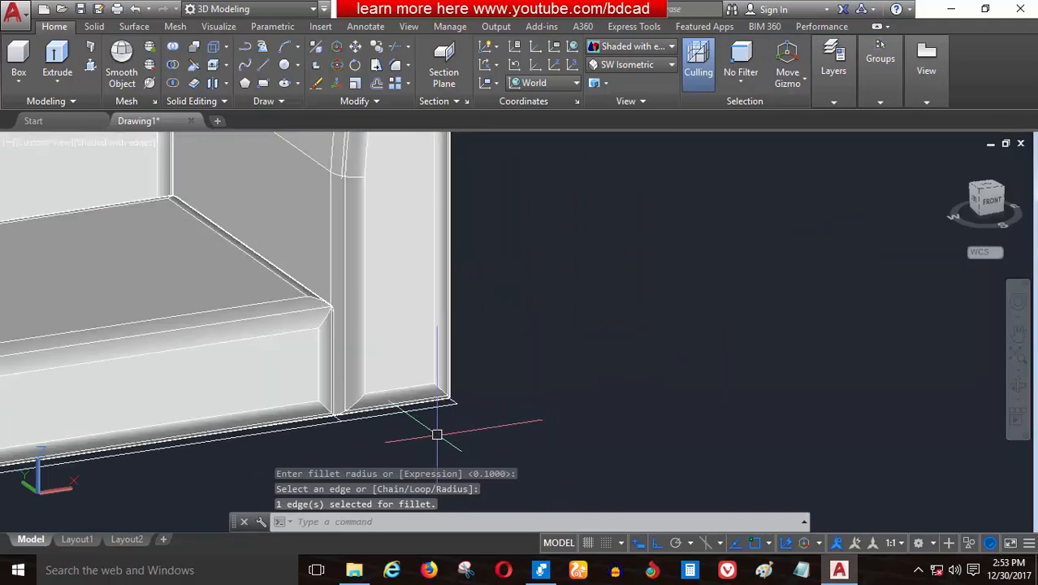
{"action": "scroll", "coordinate": [240, 317], "scroll_direction": "down", "scroll_amount": 3}
{"action": "scroll", "coordinate": [240, 317], "scroll_direction": "up", "scroll_amount": 3}
{"action": "scroll", "coordinate": [240, 317], "scroll_direction": "down", "scroll_amount": 3}
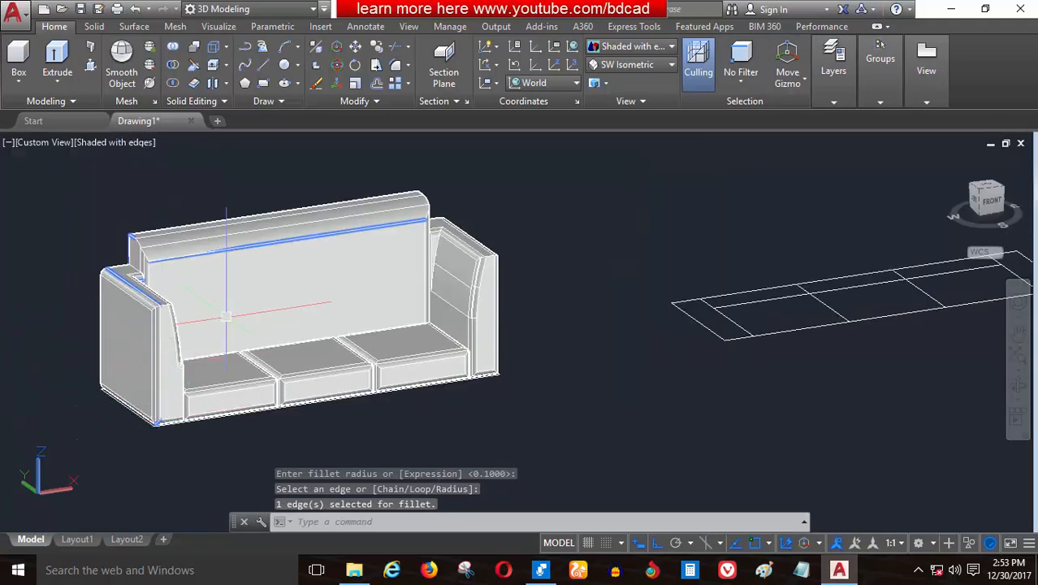
Draw a box over the whole outline of the separate 2D plan, between its opposite corners, with a height of 1
{"action": "key", "text": "Escape"}
{"action": "mouse_move", "coordinate": [231, 366]}
{"action": "middle_mouse_down", "text": "shift"}
{"action": "mouse_move", "coordinate": [92, 343]}
{"action": "mouse_move", "coordinate": [112, 374]}
{"action": "mouse_move", "coordinate": [233, 371]}
{"action": "middle_mouse_up", "text": "shift"}
{"action": "scroll", "coordinate": [39, 363], "scroll_direction": "down", "scroll_amount": 3}
{"action": "scroll", "coordinate": [104, 417], "scroll_direction": "down", "scroll_amount": 2}
{"action": "scroll", "coordinate": [607, 345], "scroll_direction": "up", "scroll_amount": 4}
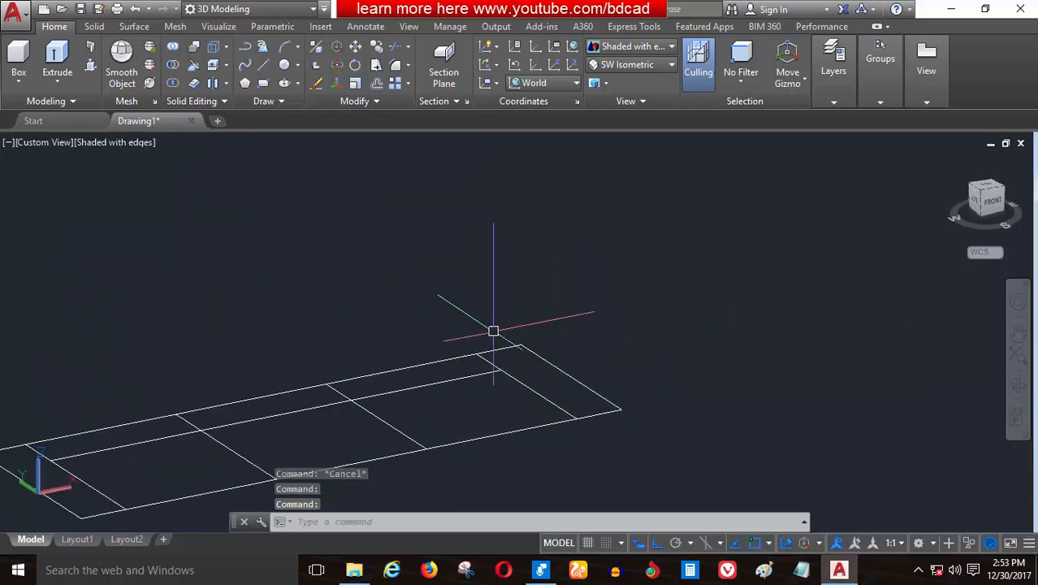
{"action": "scroll", "coordinate": [562, 339], "scroll_direction": "down", "scroll_amount": 4}
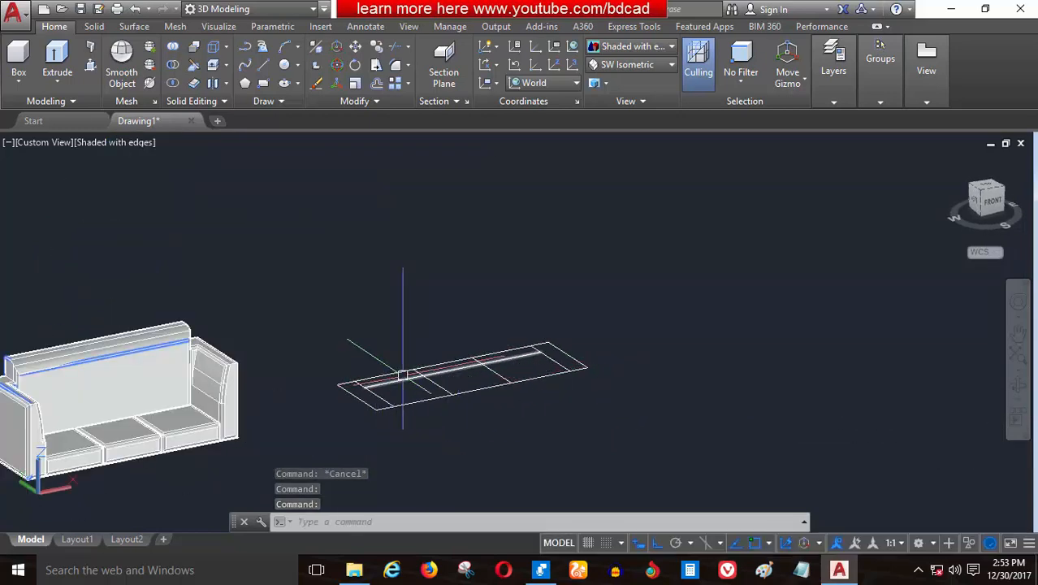
{"action": "scroll", "coordinate": [382, 358], "scroll_direction": "up", "scroll_amount": 4}
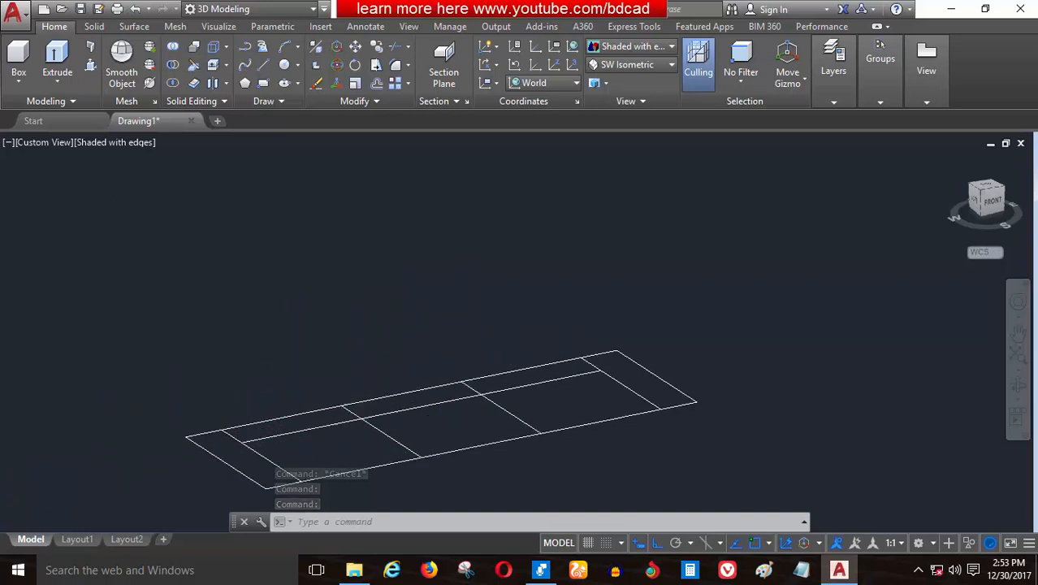
{"action": "left_click", "coordinate": [15, 59]}
{"action": "scroll", "coordinate": [610, 371], "scroll_direction": "up", "scroll_amount": 4}
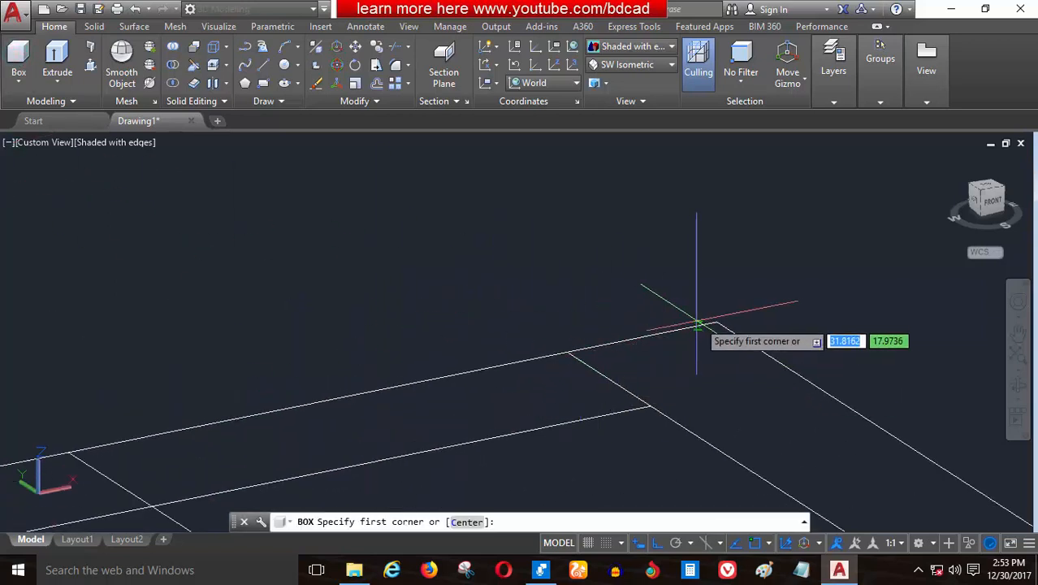
{"action": "left_click", "coordinate": [716, 323]}
{"action": "scroll", "coordinate": [716, 319], "scroll_direction": "down", "scroll_amount": 2}
{"action": "scroll", "coordinate": [373, 410], "scroll_direction": "up", "scroll_amount": 3}
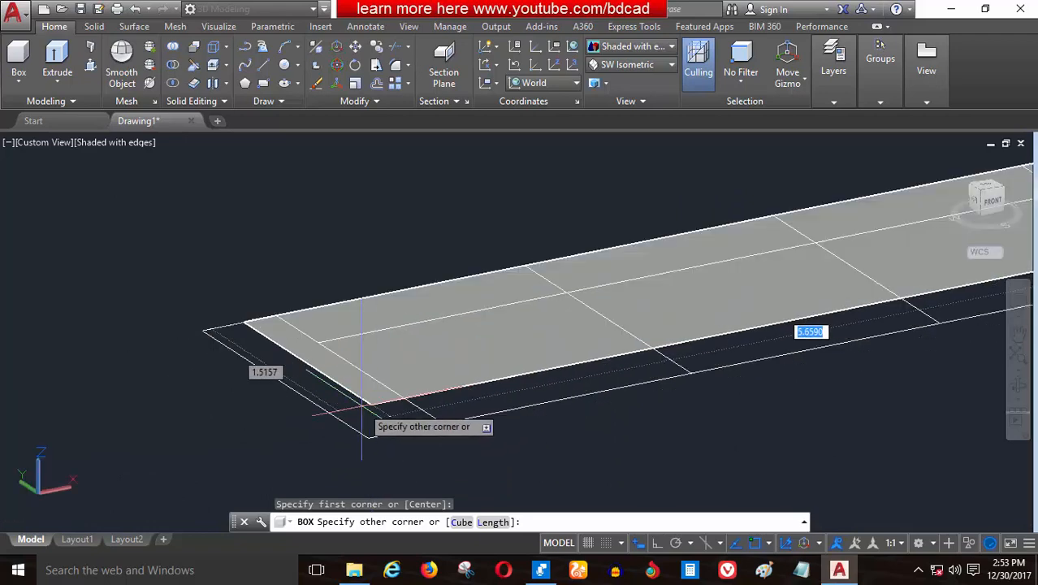
{"action": "left_click", "coordinate": [367, 435]}
{"action": "scroll", "coordinate": [374, 415], "scroll_direction": "down", "scroll_amount": 3}
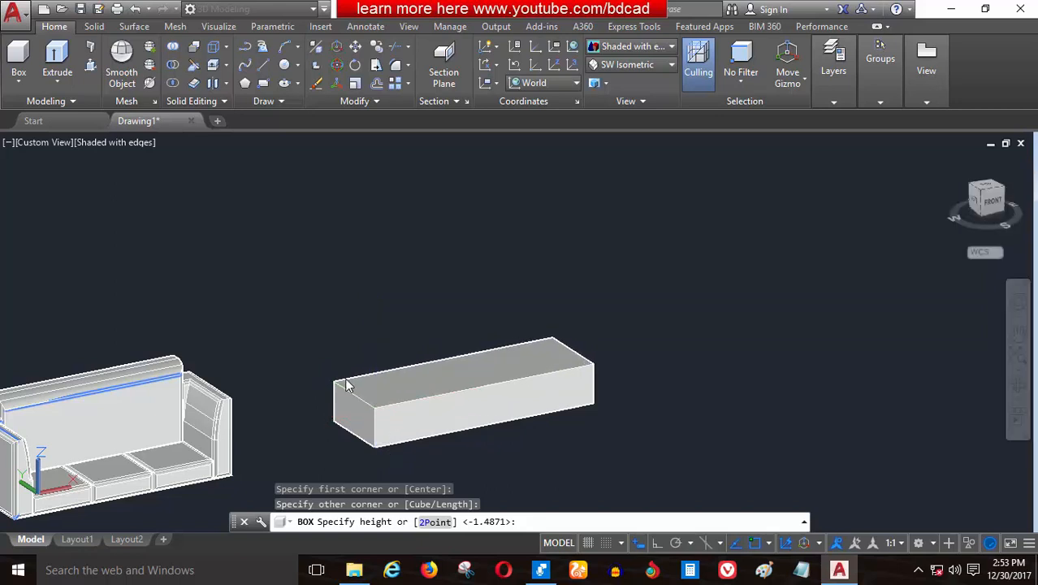
{"action": "type", "text": "1"}
{"action": "key", "text": "Return"}
{"action": "scroll", "coordinate": [323, 378], "scroll_direction": "up", "scroll_amount": 3}
{"action": "scroll", "coordinate": [349, 376], "scroll_direction": "down", "scroll_amount": 3}
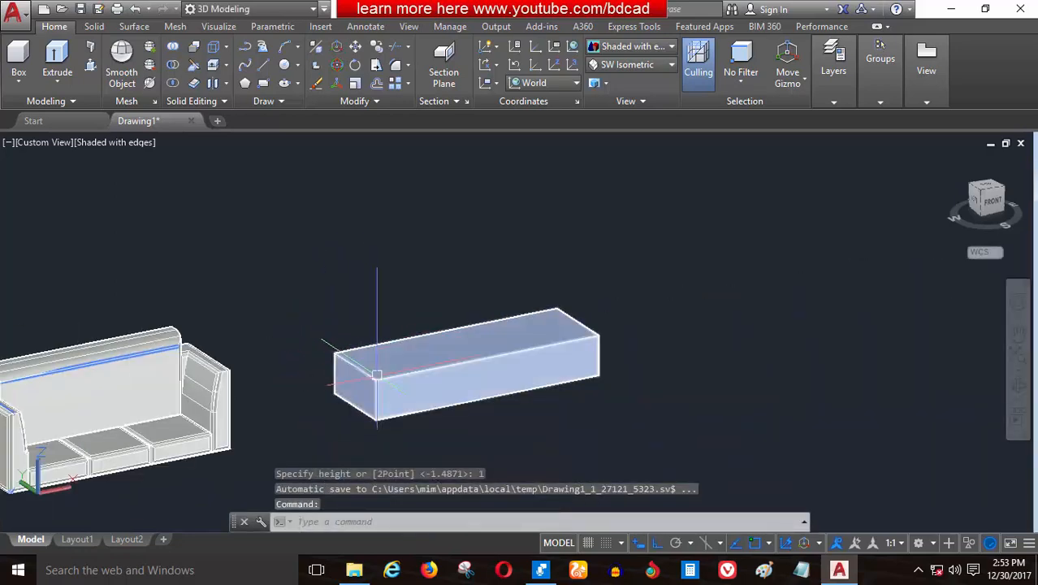
Move the new base box by its upper front-left corner to the front-left corner of the sofa's plan outline, with Ortho off
{"action": "scroll", "coordinate": [376, 376], "scroll_direction": "up", "scroll_amount": 3}
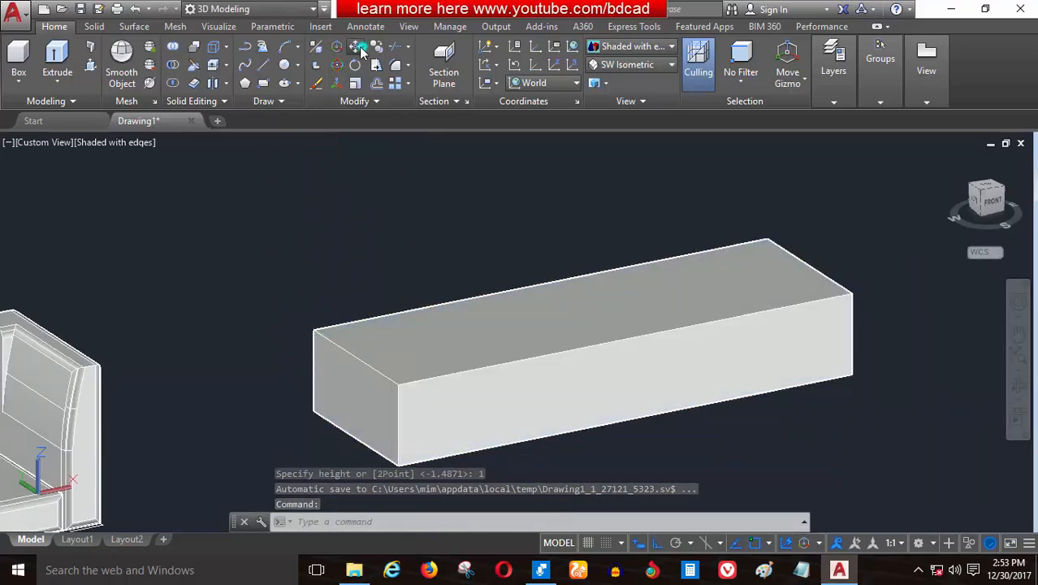
{"action": "left_click", "coordinate": [364, 51]}
{"action": "left_click", "coordinate": [387, 352]}
{"action": "scroll", "coordinate": [343, 338], "scroll_direction": "up", "scroll_amount": 3}
{"action": "scroll", "coordinate": [406, 376], "scroll_direction": "down", "scroll_amount": 2}
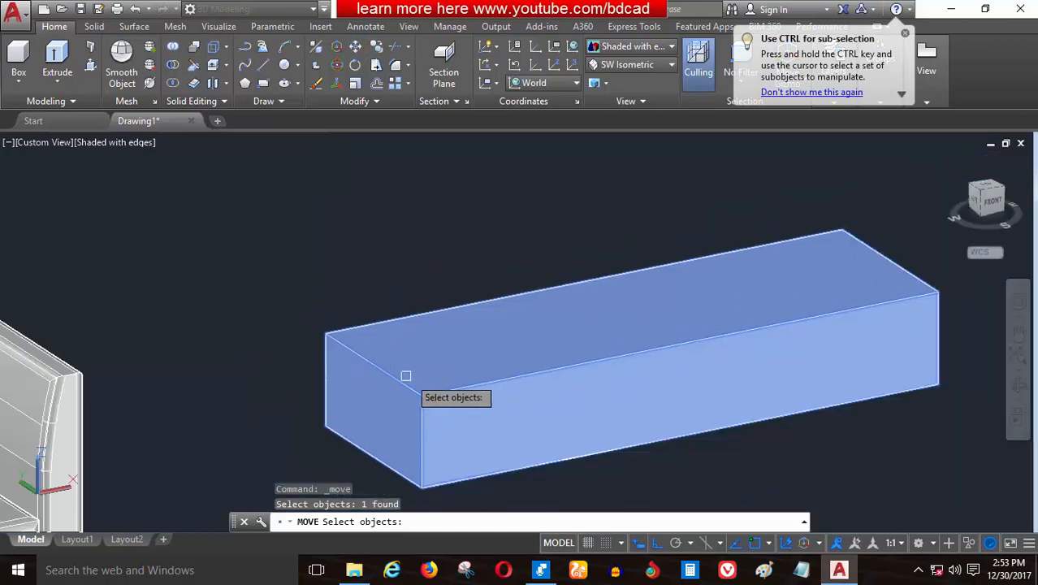
{"action": "scroll", "coordinate": [420, 383], "scroll_direction": "up", "scroll_amount": 3}
{"action": "key", "text": "Return"}
{"action": "left_click", "coordinate": [424, 409]}
{"action": "scroll", "coordinate": [610, 334], "scroll_direction": "down", "scroll_amount": 8}
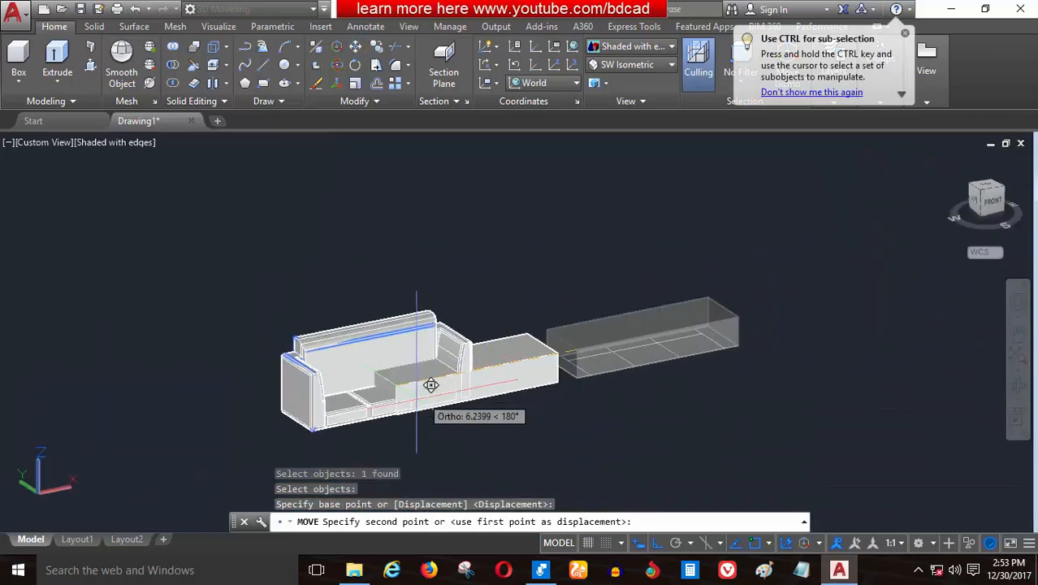
{"action": "key", "text": "F8"}
{"action": "scroll", "coordinate": [372, 406], "scroll_direction": "up", "scroll_amount": 5}
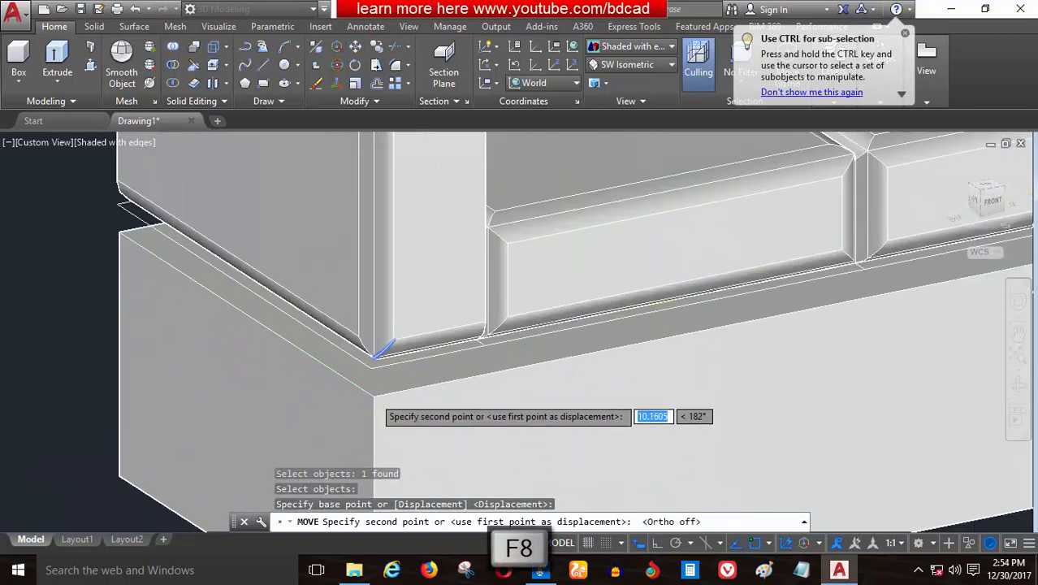
{"action": "scroll", "coordinate": [376, 374], "scroll_direction": "up", "scroll_amount": 4}
{"action": "left_click", "coordinate": [365, 314]}
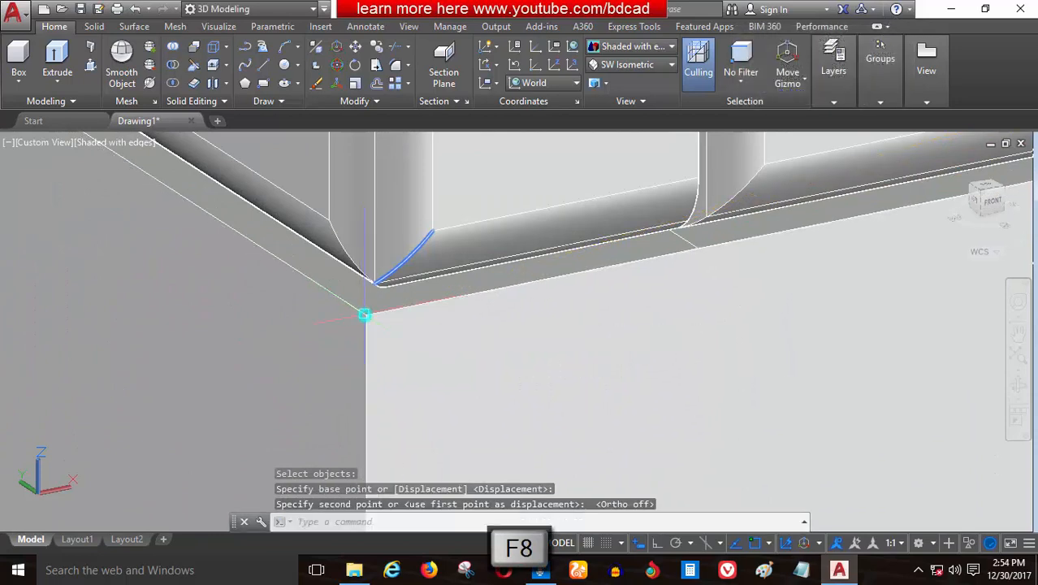
Fillet the base box's top edge below the left arm with radius 0.1
{"action": "scroll", "coordinate": [266, 379], "scroll_direction": "down", "scroll_amount": 7}
{"action": "scroll", "coordinate": [248, 302], "scroll_direction": "up", "scroll_amount": 4}
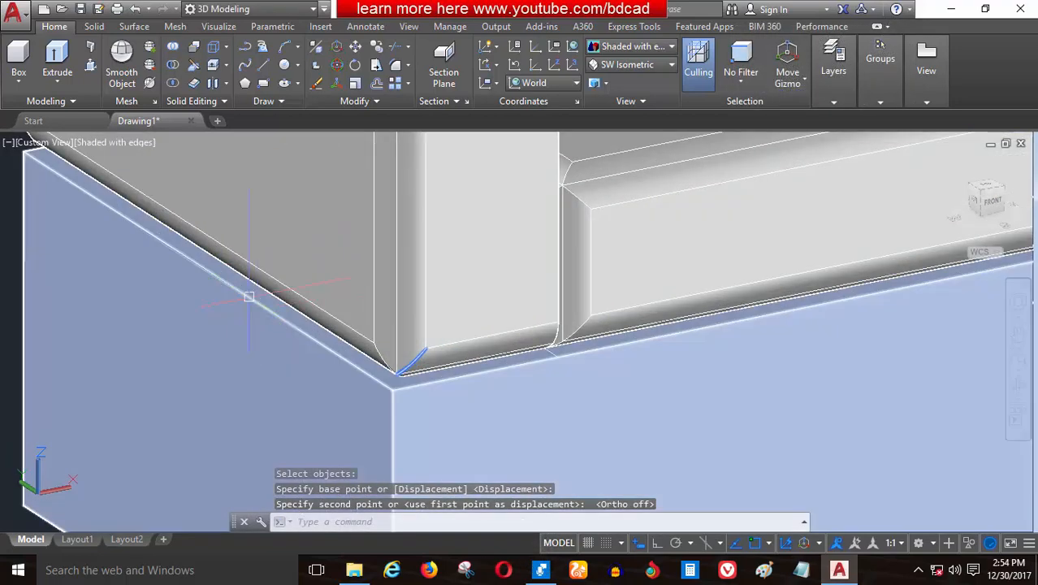
{"action": "left_click", "coordinate": [396, 65]}
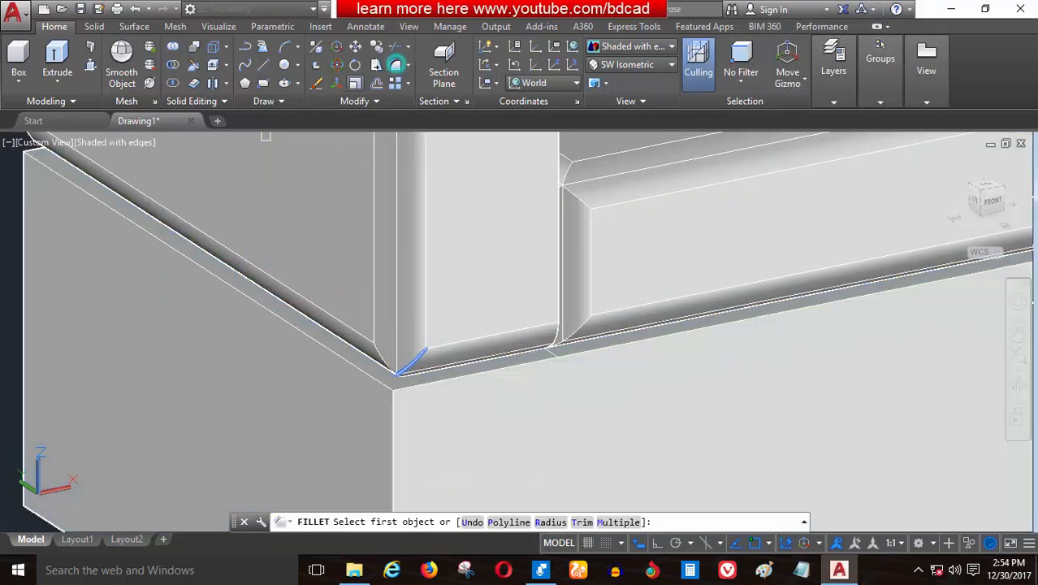
{"action": "left_click", "coordinate": [292, 325]}
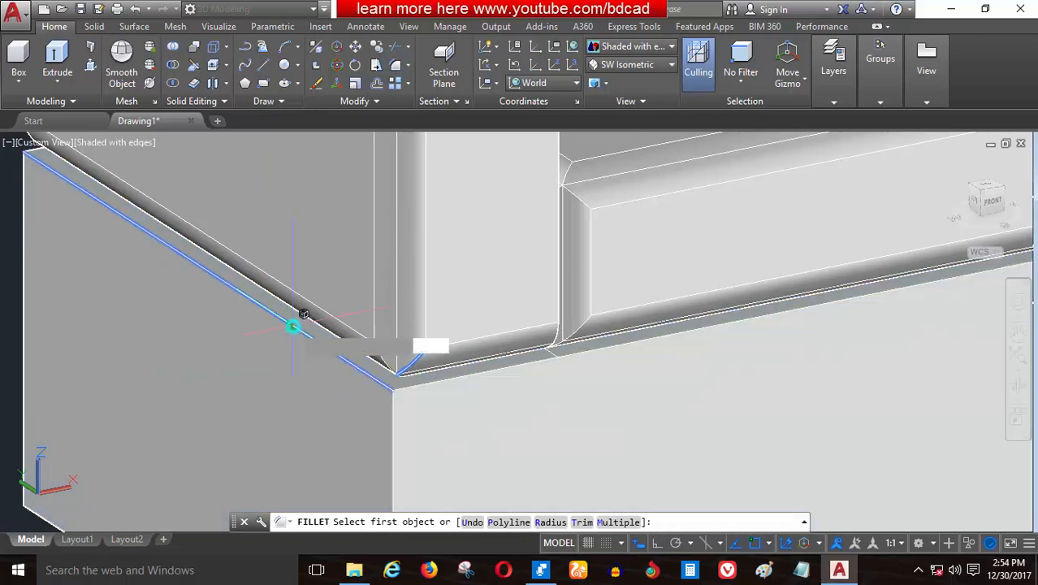
{"action": "key", "text": "Return"}
{"action": "key", "text": "Return"}
{"action": "key", "text": "Return"}
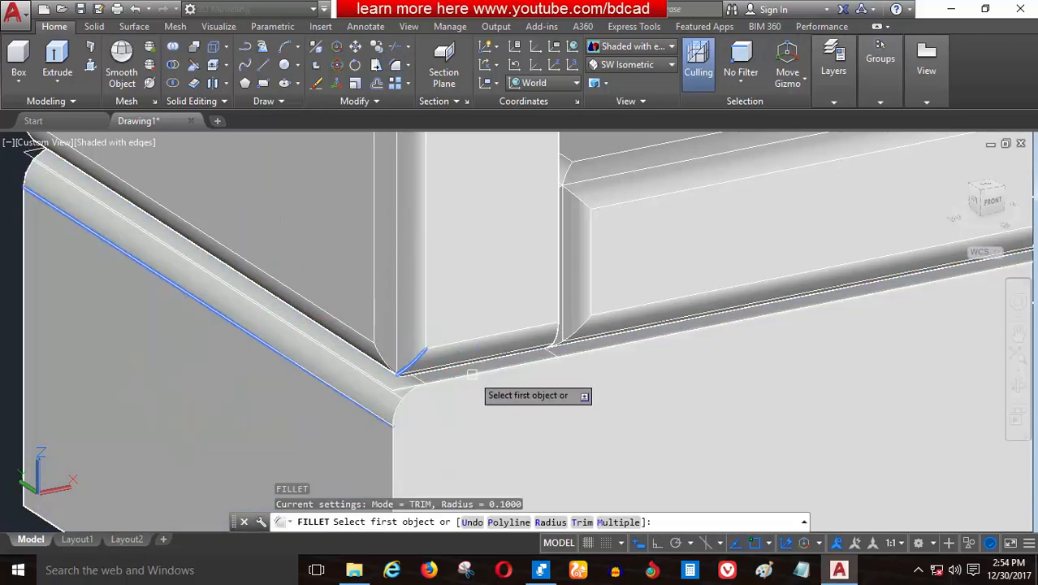
{"action": "left_click", "coordinate": [471, 369]}
{"action": "left_click", "coordinate": [263, 318]}
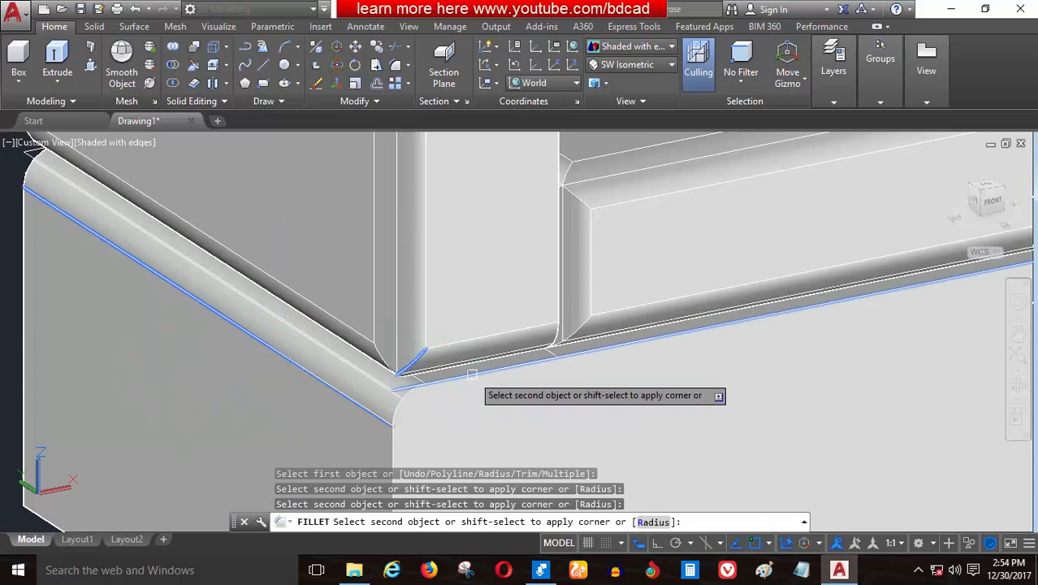
{"action": "scroll", "coordinate": [433, 380], "scroll_direction": "up", "scroll_amount": 3}
{"action": "key", "text": "Escape"}
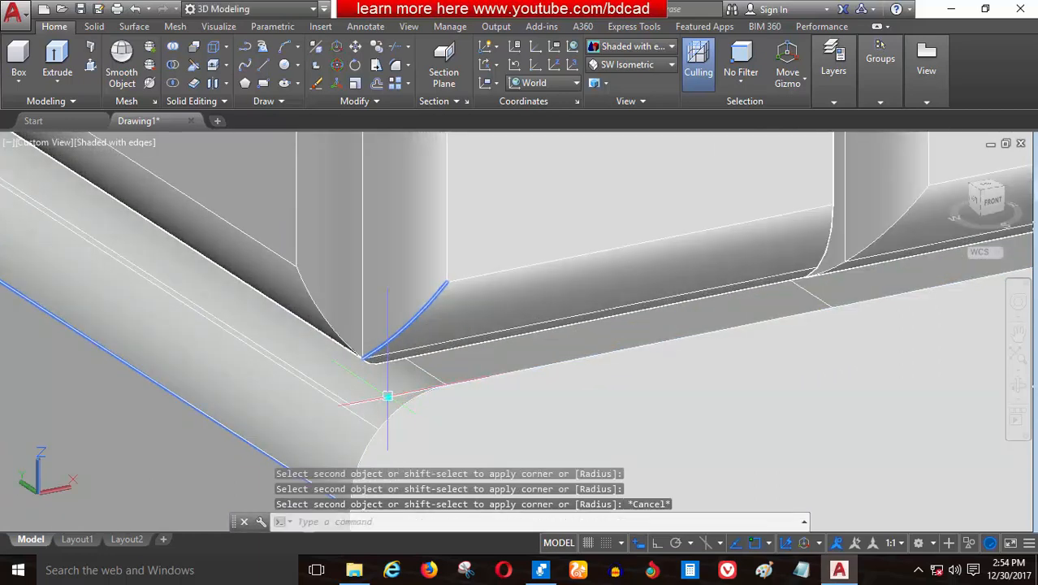
Erase the plan outline overlapping the base's top edges and fillet the base's long front top edge with radius 0.1
{"action": "key", "text": "Delete"}
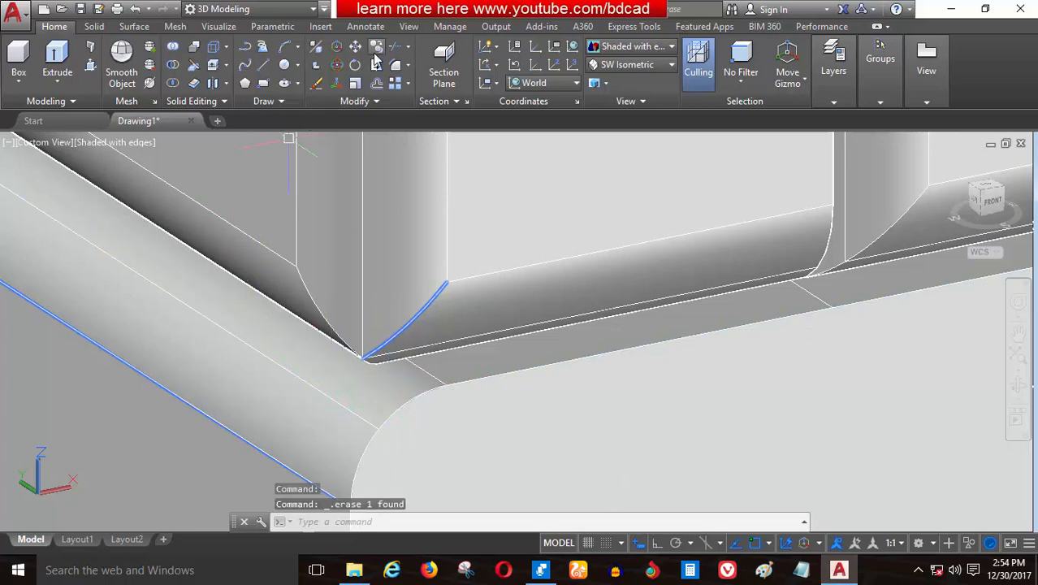
{"action": "left_click", "coordinate": [395, 66]}
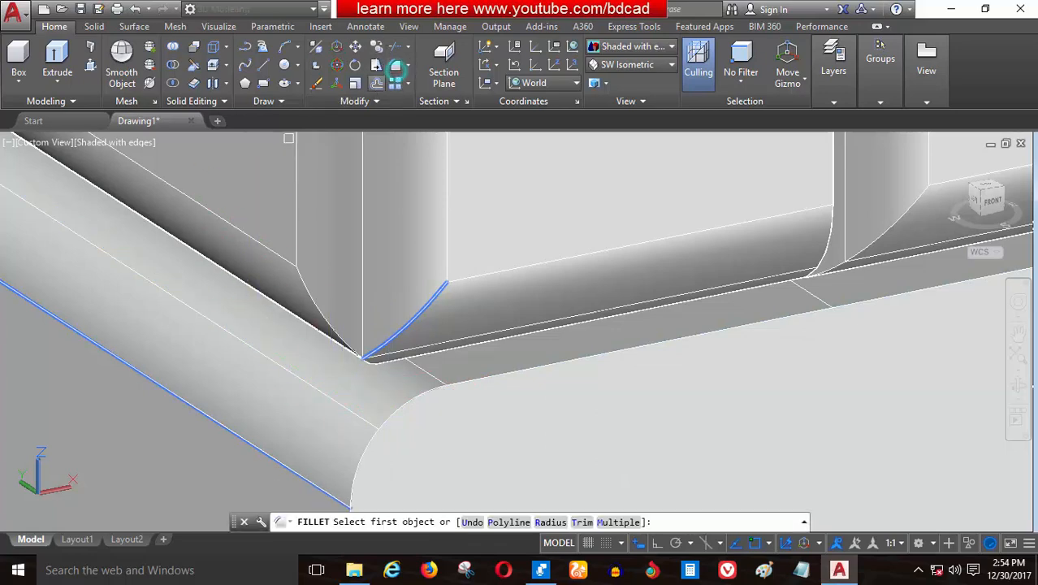
{"action": "left_click", "coordinate": [490, 373]}
{"action": "key", "text": "Return"}
{"action": "scroll", "coordinate": [739, 398], "scroll_direction": "down", "scroll_amount": 5}
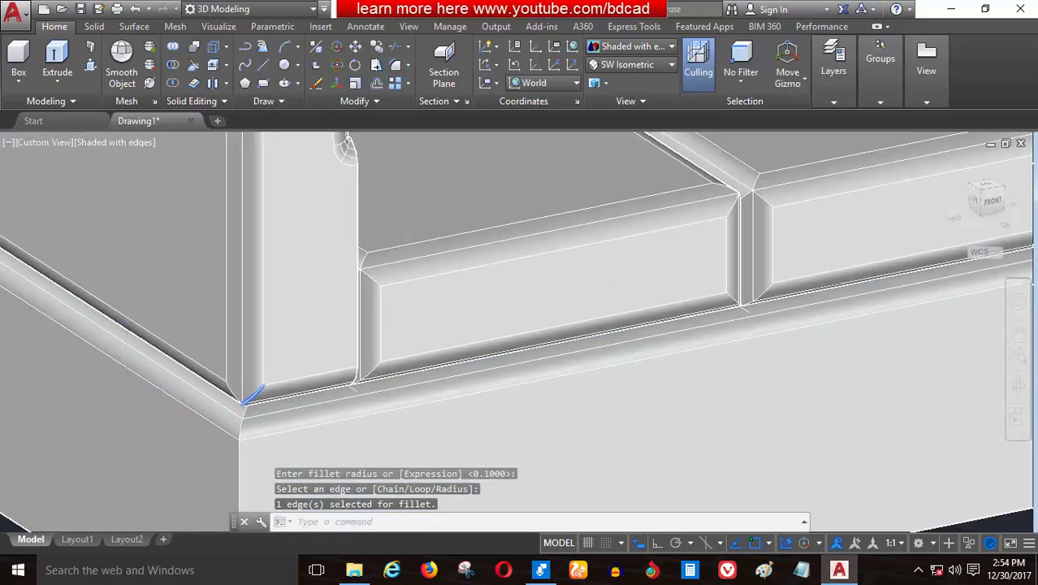
Fillet the left arm's outer vertical back edge with radius 0.1
{"action": "scroll", "coordinate": [675, 328], "scroll_direction": "up", "scroll_amount": 5}
{"action": "middle_click_drag", "start_coordinate": [675, 328], "coordinate": [725, 339], "text": "shift"}
{"action": "scroll", "coordinate": [725, 339], "scroll_direction": "down", "scroll_amount": 5}
{"action": "scroll", "coordinate": [714, 343], "scroll_direction": "up", "scroll_amount": 5}
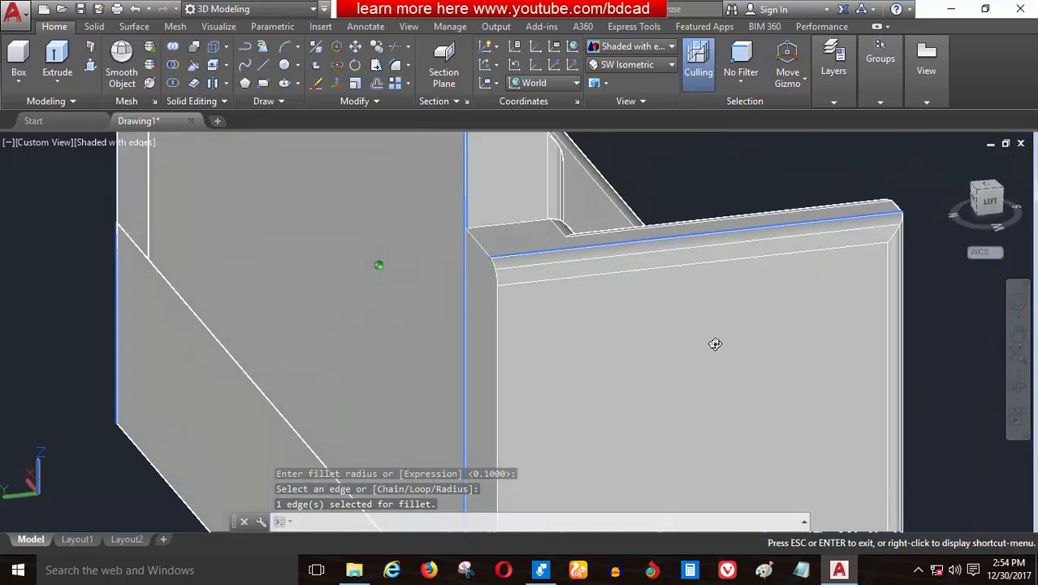
{"action": "scroll", "coordinate": [483, 403], "scroll_direction": "down", "scroll_amount": 1}
{"action": "scroll", "coordinate": [484, 403], "scroll_direction": "up", "scroll_amount": 4}
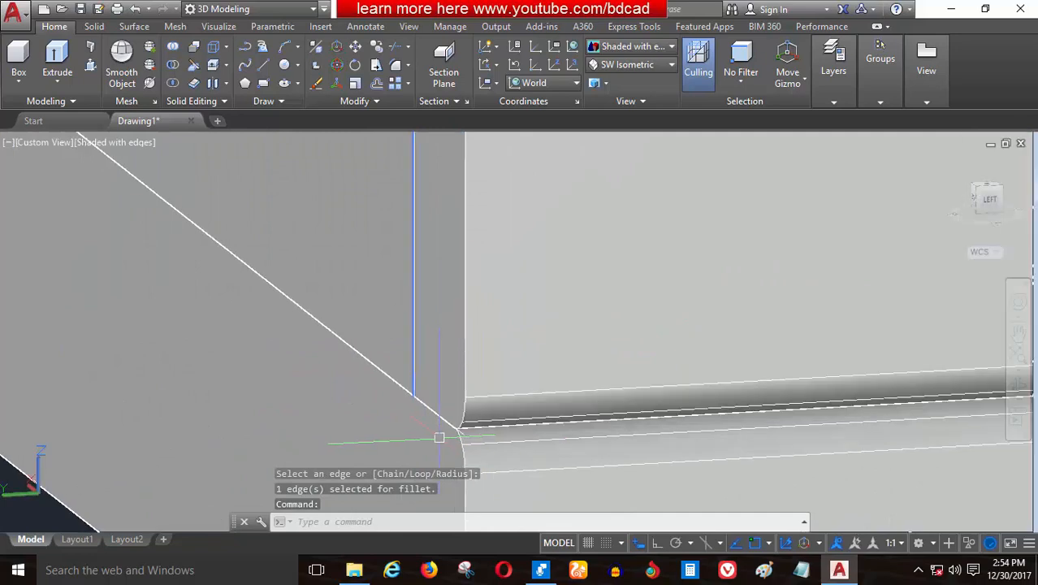
{"action": "scroll", "coordinate": [433, 428], "scroll_direction": "down", "scroll_amount": 5}
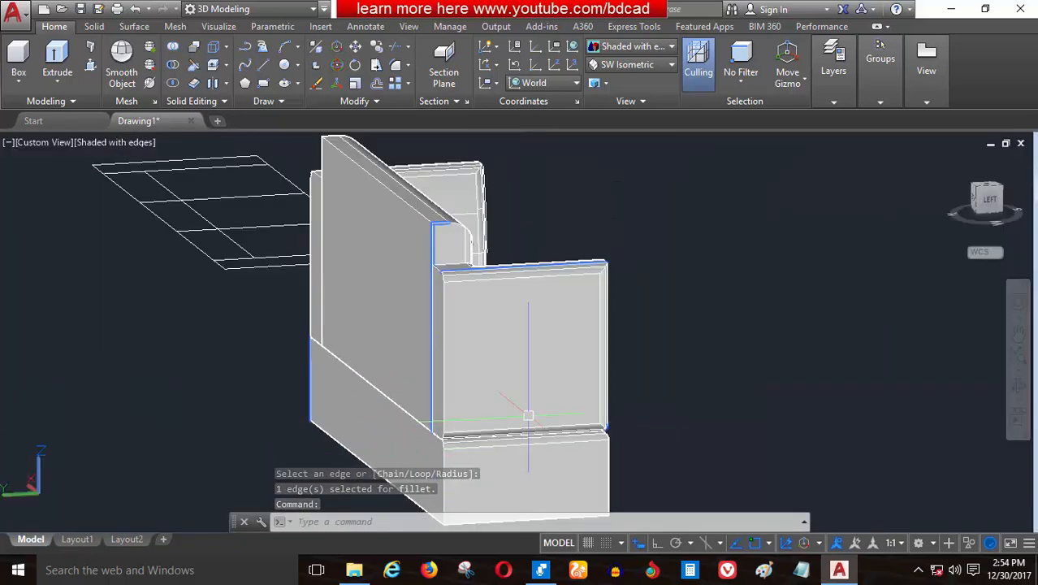
{"action": "middle_click_drag", "start_coordinate": [529, 416], "coordinate": [538, 425], "text": "shift"}
{"action": "scroll", "coordinate": [530, 357], "scroll_direction": "up", "scroll_amount": 3}
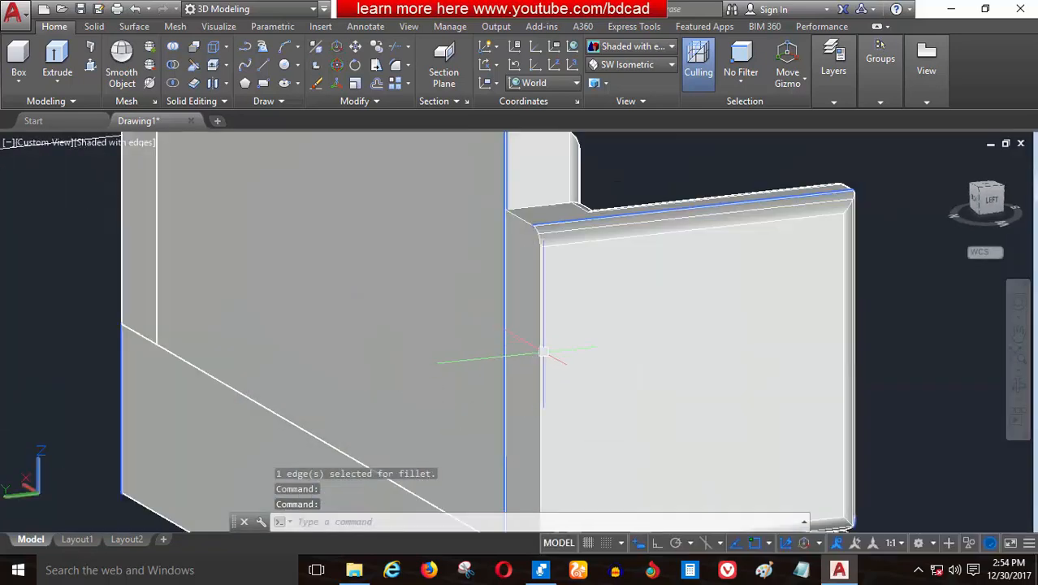
{"action": "key", "text": "Return"}
{"action": "left_click", "coordinate": [552, 336]}
{"action": "key", "text": "Return"}
{"action": "key", "text": "Return"}
{"action": "scroll", "coordinate": [522, 348], "scroll_direction": "down", "scroll_amount": 3}
{"action": "scroll", "coordinate": [472, 358], "scroll_direction": "up", "scroll_amount": 2}
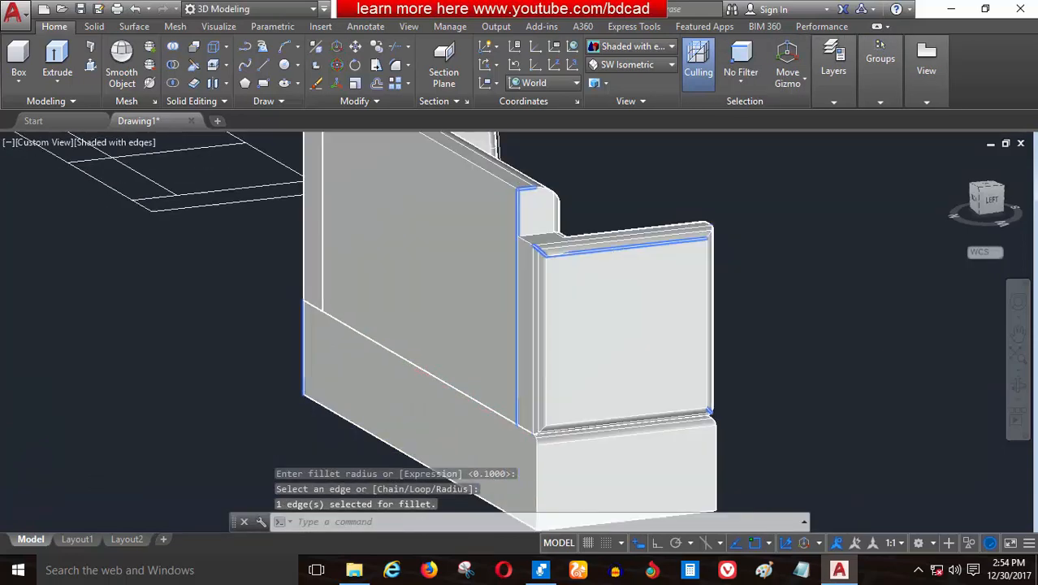
Fillet the base box's vertical back edge below the left arm with radius 0.1
{"action": "scroll", "coordinate": [529, 432], "scroll_direction": "up", "scroll_amount": 3}
{"action": "key", "text": "Return"}
{"action": "left_click", "coordinate": [544, 459]}
{"action": "key", "text": "Return"}
{"action": "key", "text": "Return"}
{"action": "scroll", "coordinate": [543, 443], "scroll_direction": "down", "scroll_amount": 4}
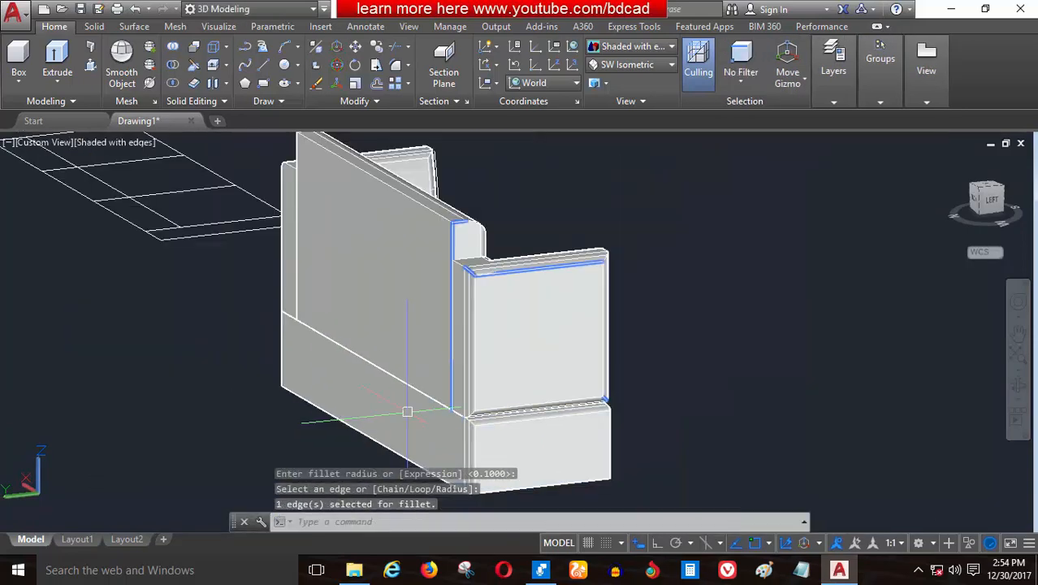
{"action": "middle_click_drag", "start_coordinate": [540, 436], "coordinate": [480, 425], "text": "shift"}
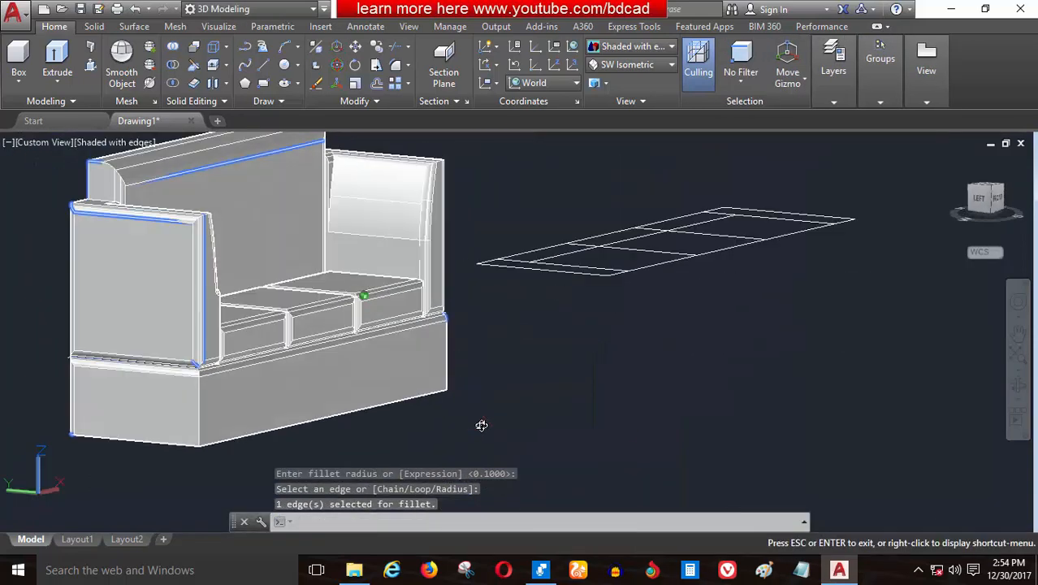
Fillet the base box's vertical front edge below the left arm with radius 0.1
{"action": "key", "text": "Return"}
{"action": "scroll", "coordinate": [200, 390], "scroll_direction": "up", "scroll_amount": 4}
{"action": "key", "text": "Return"}
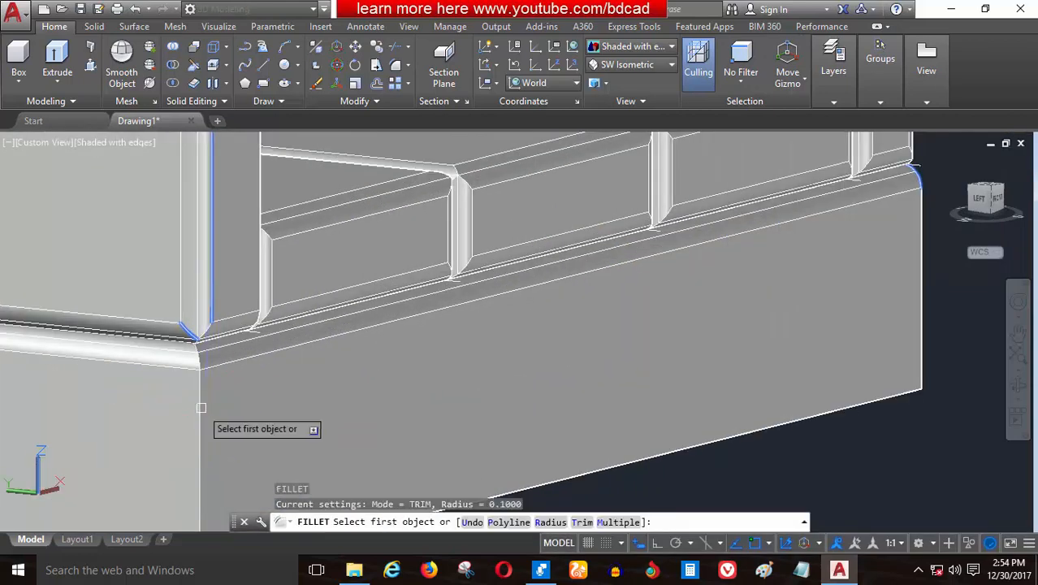
{"action": "left_click", "coordinate": [204, 412]}
{"action": "key", "text": "Return"}
{"action": "key", "text": "Return"}
Fillet the base box's vertical front edge below the right arm with radius 0.1
{"action": "scroll", "coordinate": [290, 420], "scroll_direction": "down", "scroll_amount": 5}
{"action": "middle_click_drag", "start_coordinate": [414, 400], "coordinate": [316, 366], "text": "shift"}
{"action": "scroll", "coordinate": [333, 349], "scroll_direction": "up", "scroll_amount": 4}
{"action": "key", "text": "Return"}
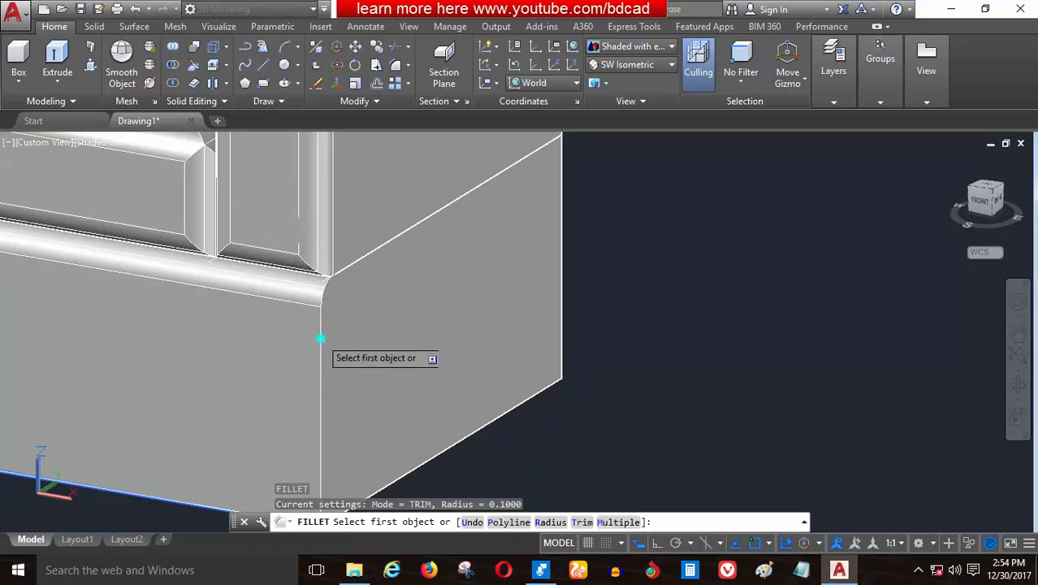
{"action": "left_click", "coordinate": [321, 339]}
{"action": "key", "text": "Return"}
{"action": "scroll", "coordinate": [313, 345], "scroll_direction": "down", "scroll_amount": 4}
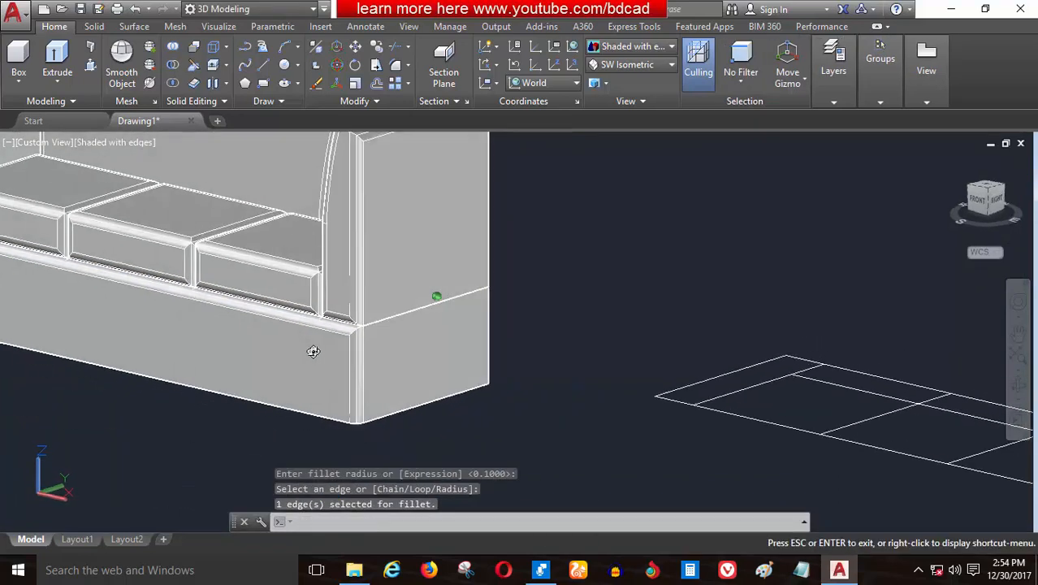
Fillet the right arm's outer bottom edge, where it meets the base box, with radius 0.1
{"action": "mouse_move", "coordinate": [313, 351]}
{"action": "middle_mouse_down", "text": "shift"}
{"action": "mouse_move", "coordinate": [276, 337]}
{"action": "mouse_move", "coordinate": [325, 341]}
{"action": "middle_mouse_up", "text": "shift"}
{"action": "key", "text": "Return"}
{"action": "scroll", "coordinate": [325, 342], "scroll_direction": "down", "scroll_amount": 5}
{"action": "scroll", "coordinate": [442, 345], "scroll_direction": "up", "scroll_amount": 8}
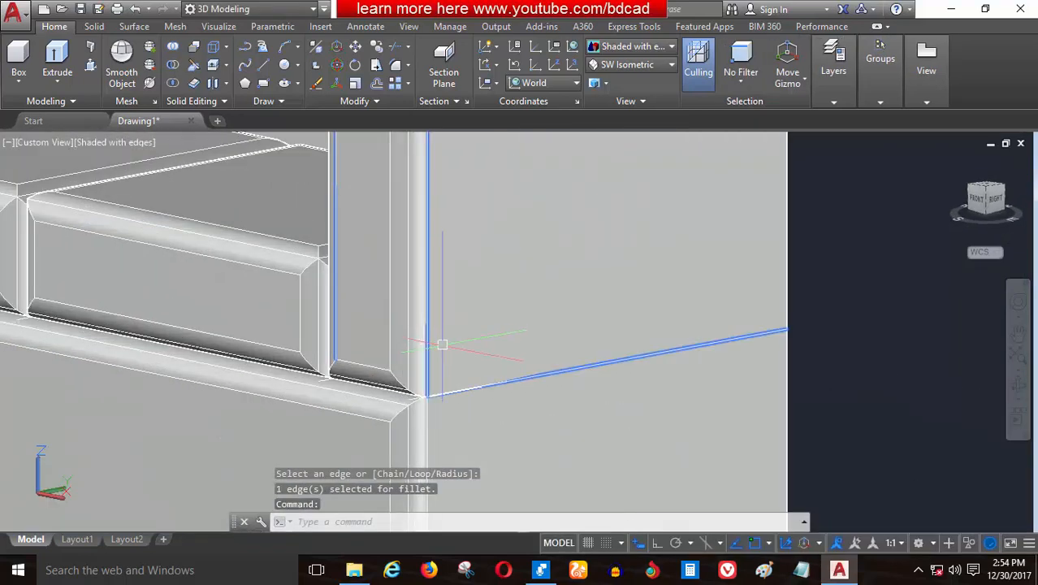
{"action": "middle_click_drag", "start_coordinate": [442, 345], "coordinate": [470, 398], "text": "shift"}
{"action": "key", "text": "Return"}
{"action": "left_click", "coordinate": [469, 388]}
{"action": "key", "text": "Return"}
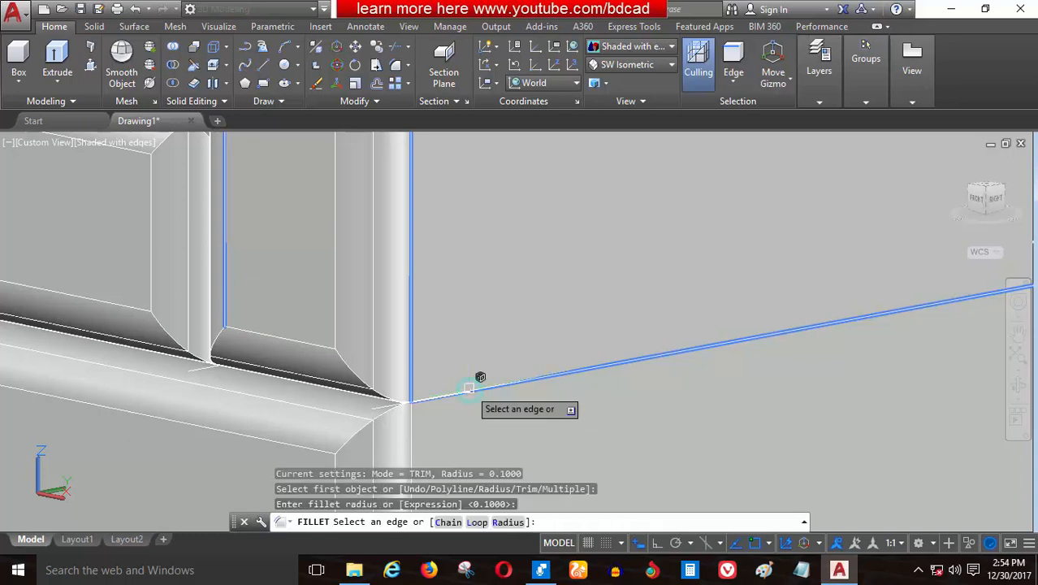
{"action": "key", "text": "Return"}
Fillet the base box's top edge below the right arm with radius 0.1
{"action": "key", "text": "Return"}
{"action": "left_click", "coordinate": [436, 396]}
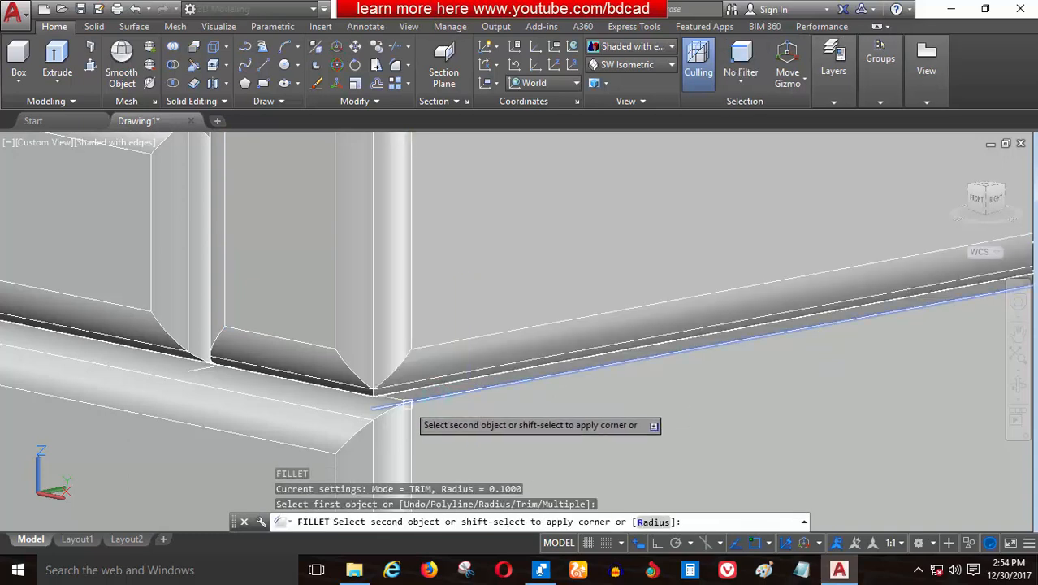
Erase the stray line along the sofa base's upper right edge and fillet that edge with a 0.1 radius
{"action": "key", "text": "Escape"}
{"action": "key", "text": "Delete"}
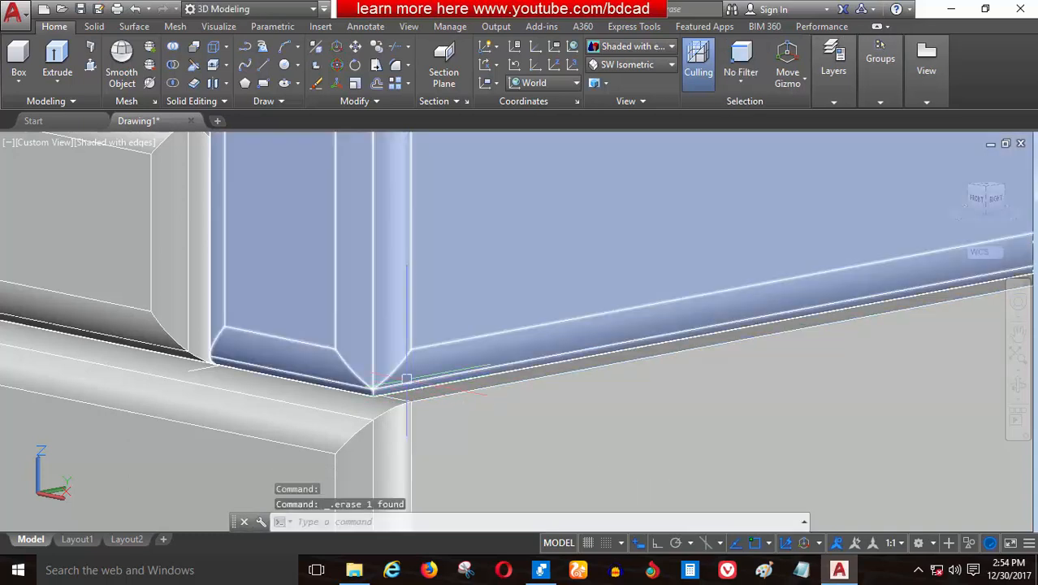
{"action": "left_click", "coordinate": [395, 67]}
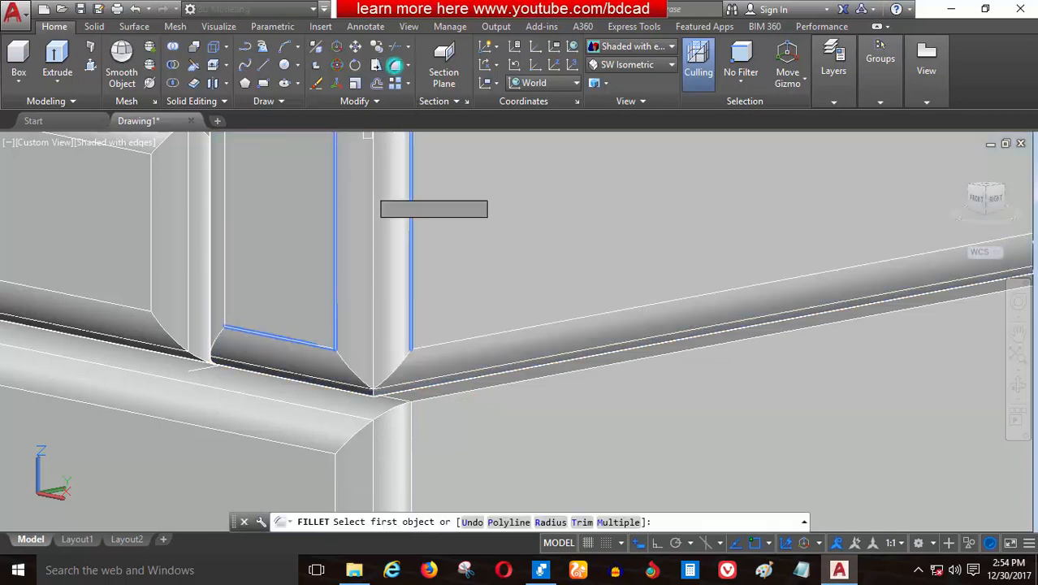
{"action": "left_click", "coordinate": [425, 404]}
{"action": "key", "text": "Return"}
{"action": "key", "text": "Return"}
{"action": "scroll", "coordinate": [459, 412], "scroll_direction": "down", "scroll_amount": 5}
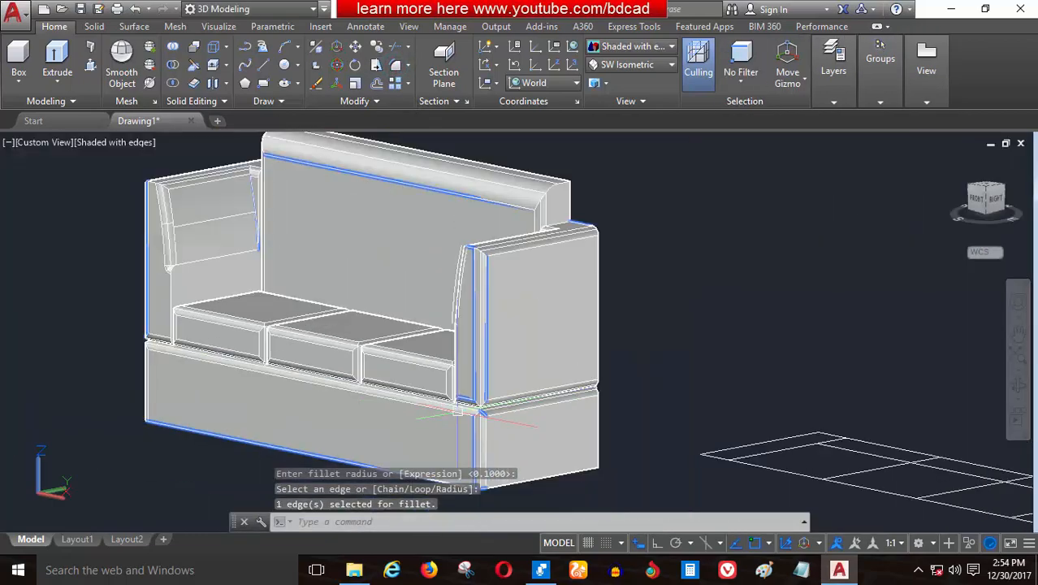
Examine the sofa from both front sides for edges that are still unfilleted
{"action": "middle_click_drag", "start_coordinate": [458, 412], "coordinate": [490, 419], "text": "shift"}
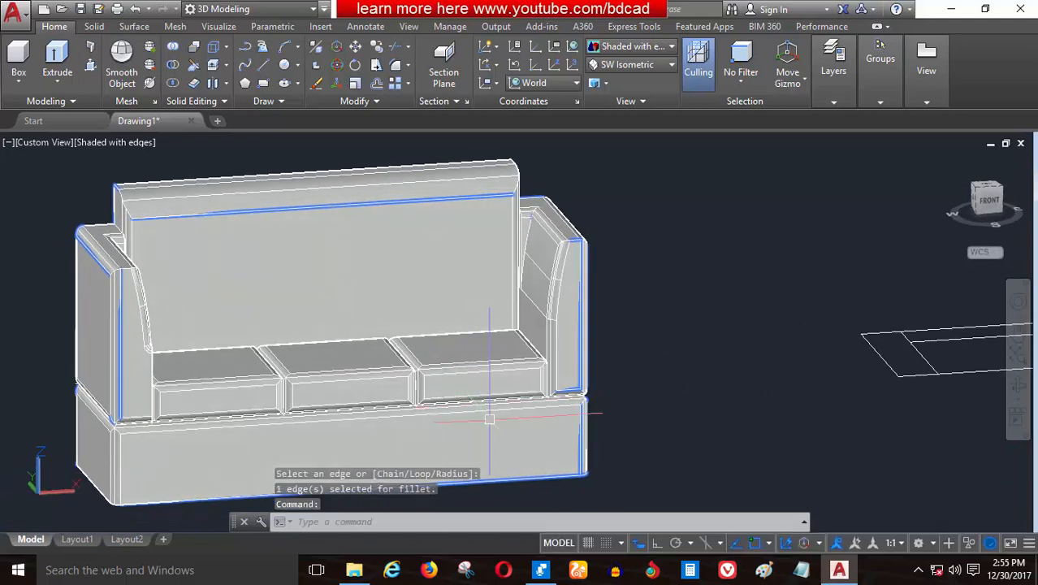
{"action": "scroll", "coordinate": [490, 419], "scroll_direction": "down", "scroll_amount": 2}
{"action": "middle_click_drag", "start_coordinate": [348, 383], "coordinate": [460, 340], "text": "shift"}
{"action": "scroll", "coordinate": [280, 374], "scroll_direction": "up", "scroll_amount": 2}
{"action": "scroll", "coordinate": [434, 325], "scroll_direction": "up", "scroll_amount": 2}
{"action": "scroll", "coordinate": [463, 301], "scroll_direction": "down", "scroll_amount": 2}
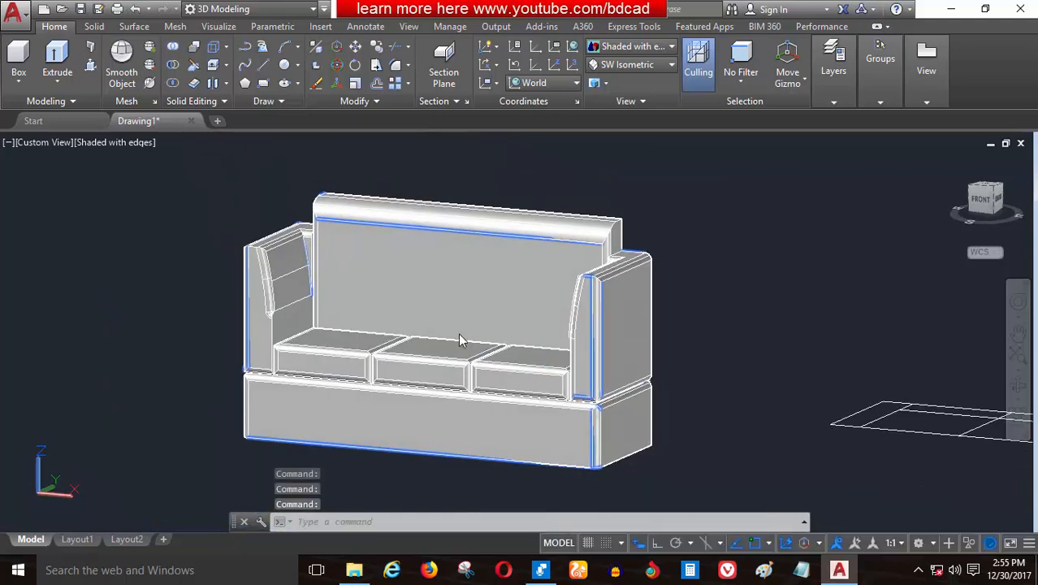
{"action": "scroll", "coordinate": [460, 340], "scroll_direction": "up", "scroll_amount": 2}
{"action": "scroll", "coordinate": [460, 339], "scroll_direction": "down", "scroll_amount": 2}
Fillet the bottom front edge of the sofa base with a 0.1 radius
{"action": "scroll", "coordinate": [520, 470], "scroll_direction": "up", "scroll_amount": 5}
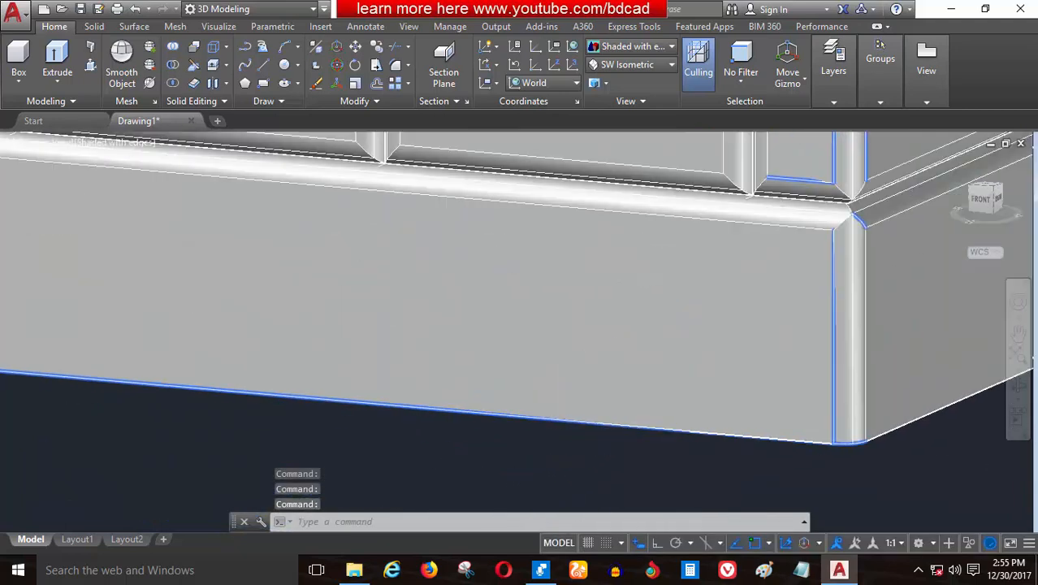
{"action": "scroll", "coordinate": [611, 432], "scroll_direction": "up", "scroll_amount": 2}
{"action": "key", "text": "Escape"}
{"action": "left_click", "coordinate": [395, 67]}
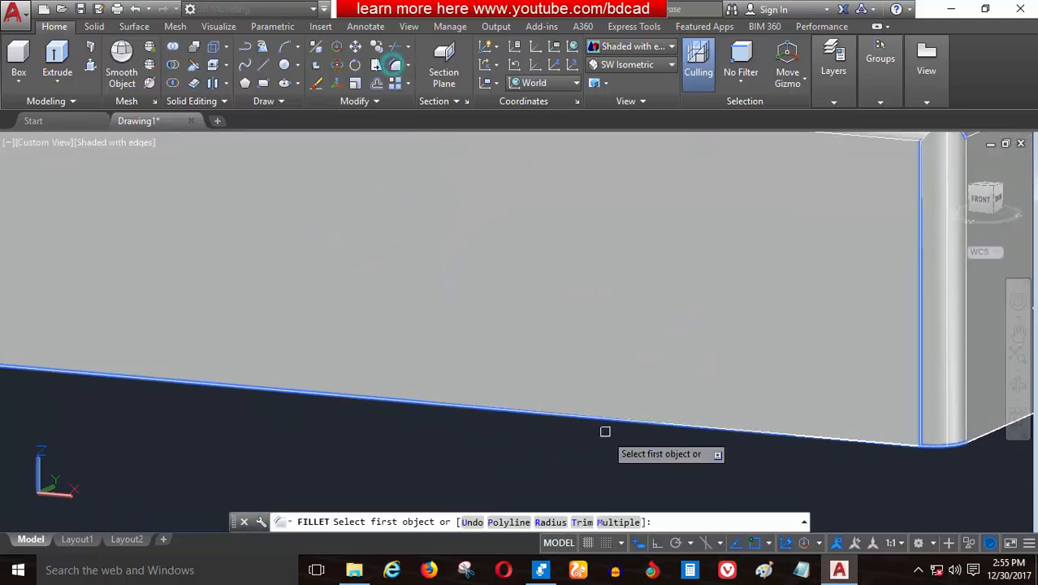
{"action": "left_click", "coordinate": [613, 422]}
{"action": "key", "text": "Return"}
{"action": "key", "text": "Return"}
{"action": "scroll", "coordinate": [301, 447], "scroll_direction": "down", "scroll_amount": 5}
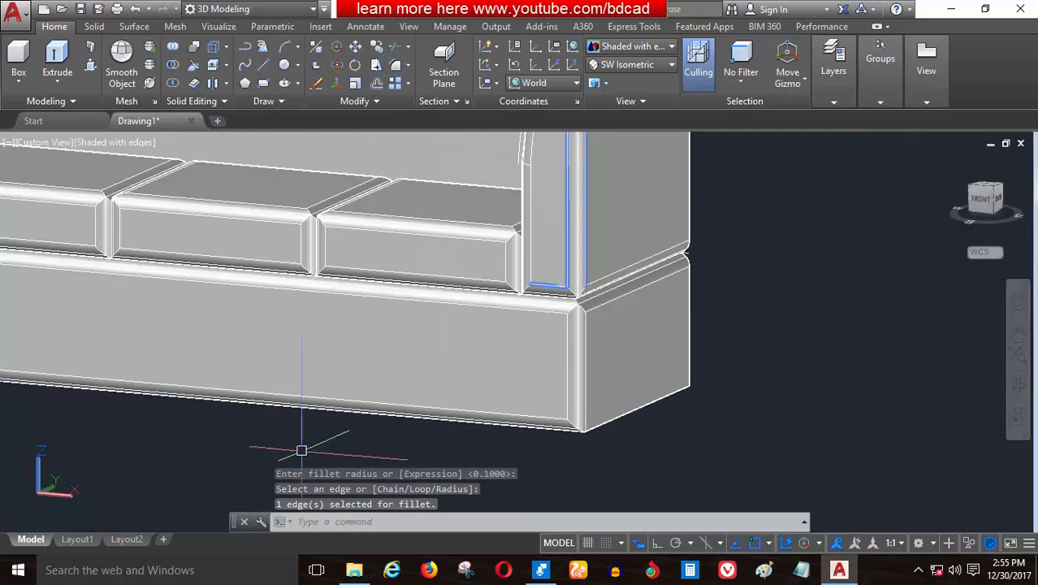
Fillet the bottom edge on the right side of the sofa base with a 0.1 radius
{"action": "scroll", "coordinate": [637, 421], "scroll_direction": "up", "scroll_amount": 3}
{"action": "key", "text": "Return"}
{"action": "left_click", "coordinate": [563, 380]}
{"action": "key", "text": "Return"}
{"action": "key", "text": "Return"}
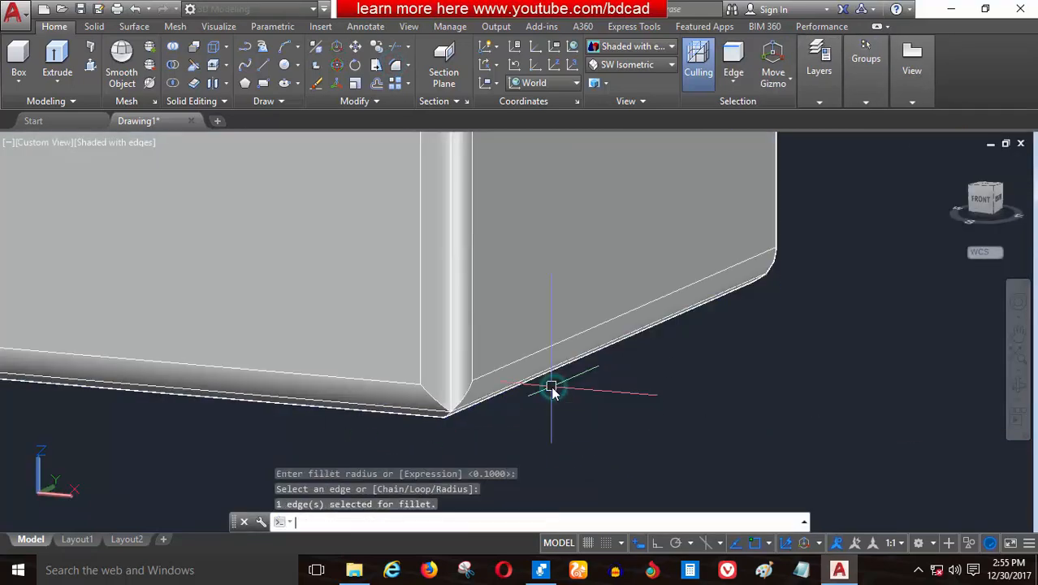
Fillet the bottom edge on the left side of the sofa base with a 0.1 radius
{"action": "scroll", "coordinate": [691, 472], "scroll_direction": "down", "scroll_amount": 5}
{"action": "scroll", "coordinate": [43, 410], "scroll_direction": "up", "scroll_amount": 3}
{"action": "middle_click_drag", "start_coordinate": [162, 405], "coordinate": [298, 404], "text": "shift"}
{"action": "scroll", "coordinate": [307, 443], "scroll_direction": "up", "scroll_amount": 3}
{"action": "key", "text": "Return"}
{"action": "left_click", "coordinate": [306, 447]}
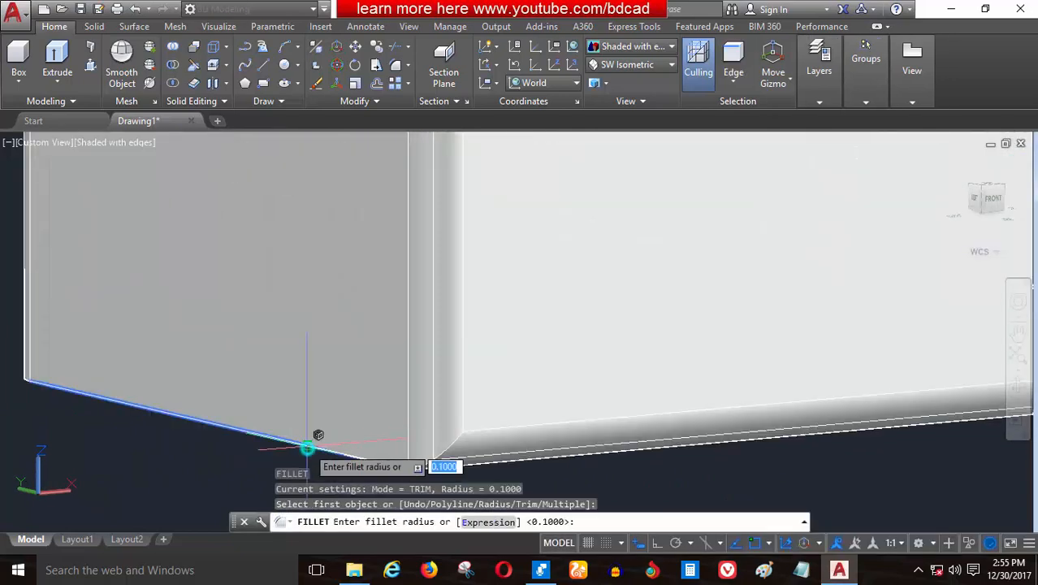
{"action": "key", "text": "Return"}
{"action": "key", "text": "Return"}
Examine the rounded sofa and the 2D plan outline beside it
{"action": "scroll", "coordinate": [220, 431], "scroll_direction": "down", "scroll_amount": 5}
{"action": "middle_click_drag", "start_coordinate": [264, 446], "coordinate": [342, 405], "text": "shift"}
{"action": "scroll", "coordinate": [264, 439], "scroll_direction": "down", "scroll_amount": 5}
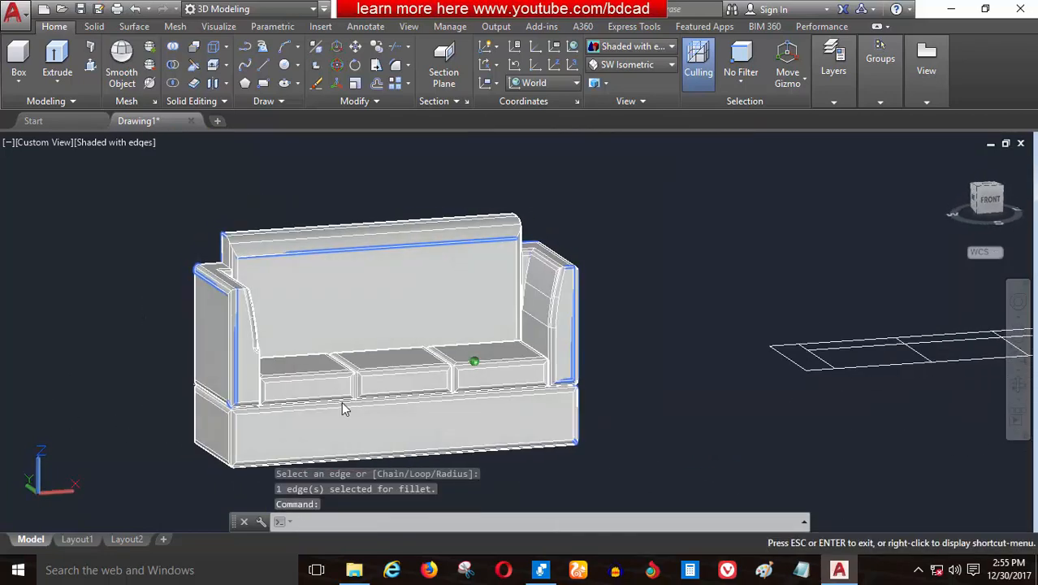
{"action": "scroll", "coordinate": [181, 424], "scroll_direction": "down", "scroll_amount": 2}
{"action": "scroll", "coordinate": [587, 396], "scroll_direction": "up", "scroll_amount": 2}
{"action": "middle_click_drag", "start_coordinate": [502, 428], "coordinate": [477, 481], "text": "shift"}
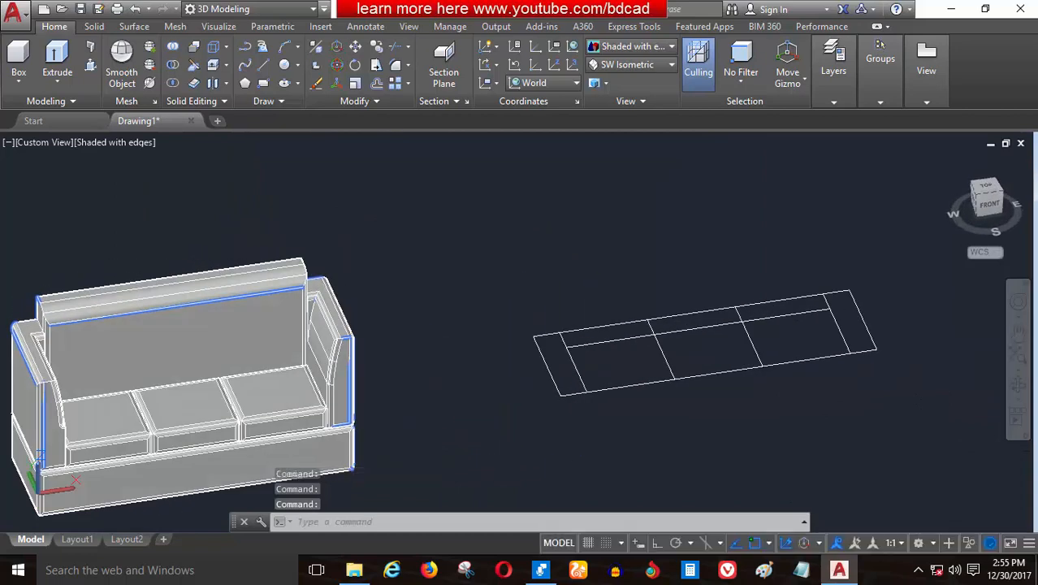
{"action": "scroll", "coordinate": [276, 433], "scroll_direction": "down", "scroll_amount": 3}
{"action": "scroll", "coordinate": [510, 372], "scroll_direction": "up", "scroll_amount": 2}
{"action": "scroll", "coordinate": [411, 365], "scroll_direction": "up", "scroll_amount": 2}
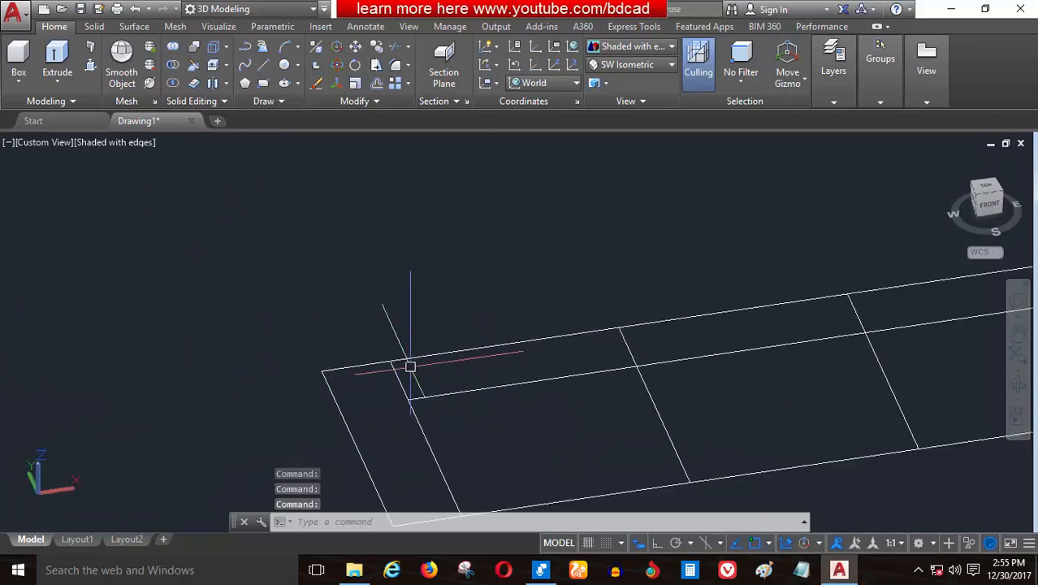
{"action": "scroll", "coordinate": [439, 373], "scroll_direction": "up", "scroll_amount": 1}
{"action": "scroll", "coordinate": [289, 401], "scroll_direction": "down", "scroll_amount": 1}
{"action": "scroll", "coordinate": [325, 398], "scroll_direction": "down", "scroll_amount": 1}
{"action": "scroll", "coordinate": [343, 388], "scroll_direction": "up", "scroll_amount": 3}
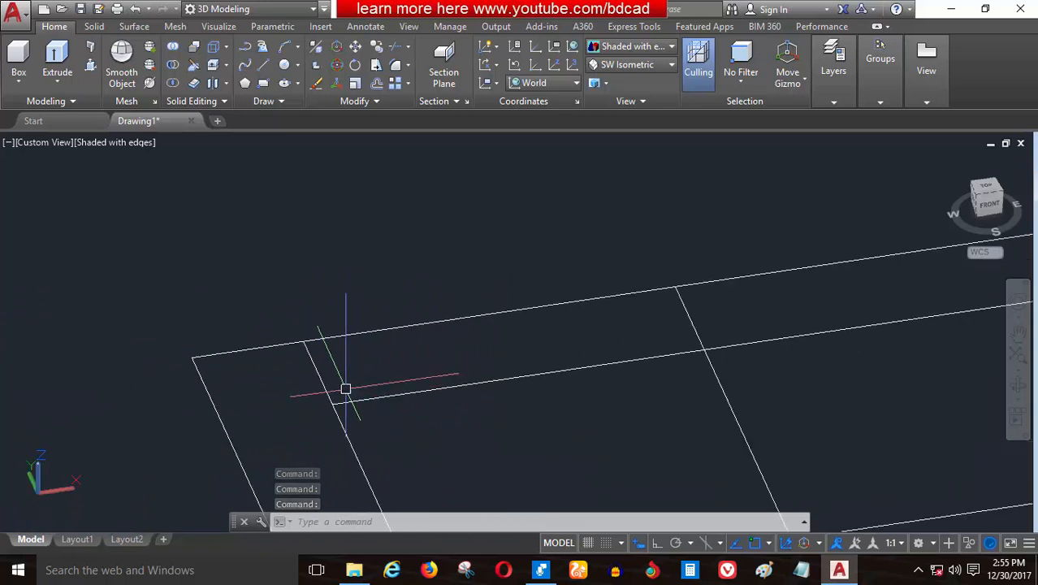
Create a 0.2 radius sphere on the plan outline where the backrest line meets the left armrest line
{"action": "left_click", "coordinate": [19, 80]}
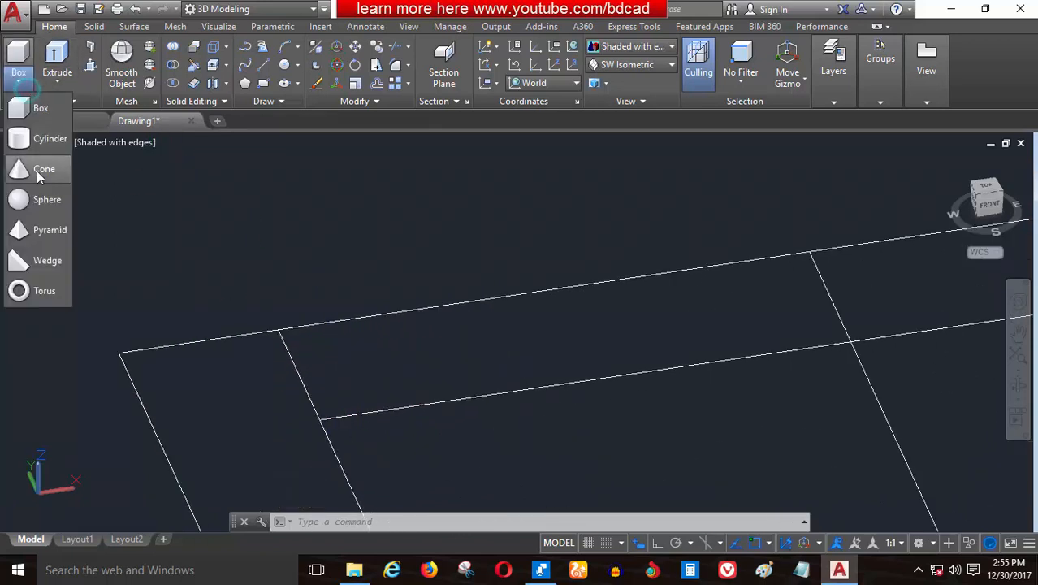
{"action": "left_click", "coordinate": [44, 204]}
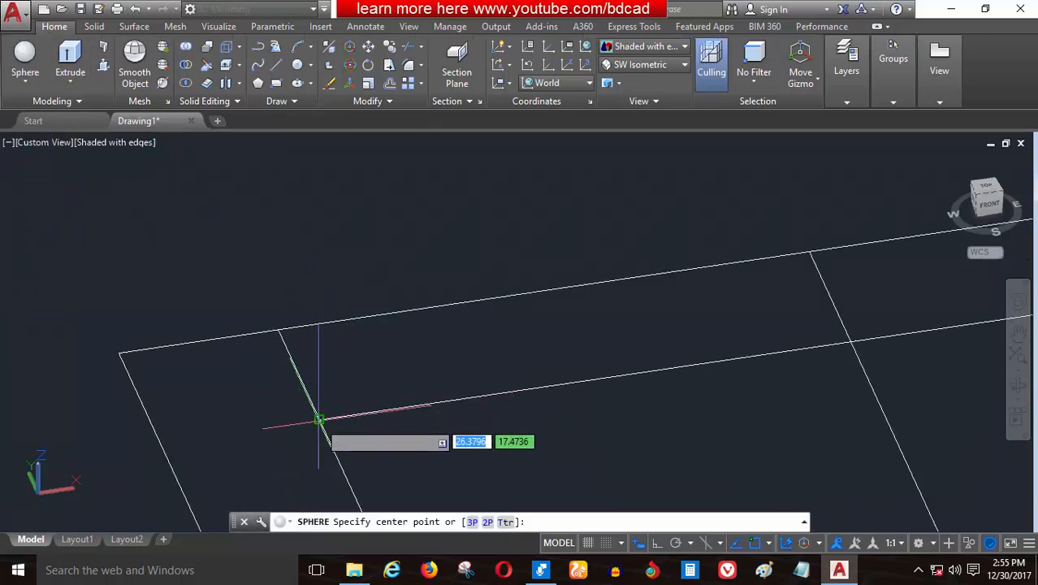
{"action": "left_click", "coordinate": [317, 420]}
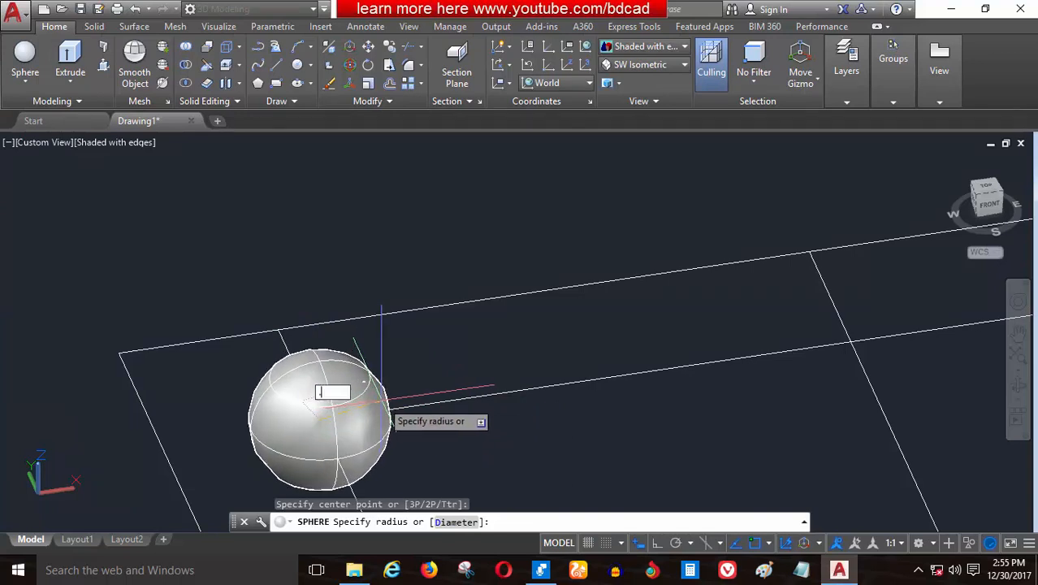
{"action": "type", "text": ".2"}
{"action": "key", "text": "Return"}
{"action": "scroll", "coordinate": [473, 351], "scroll_direction": "down", "scroll_amount": 5}
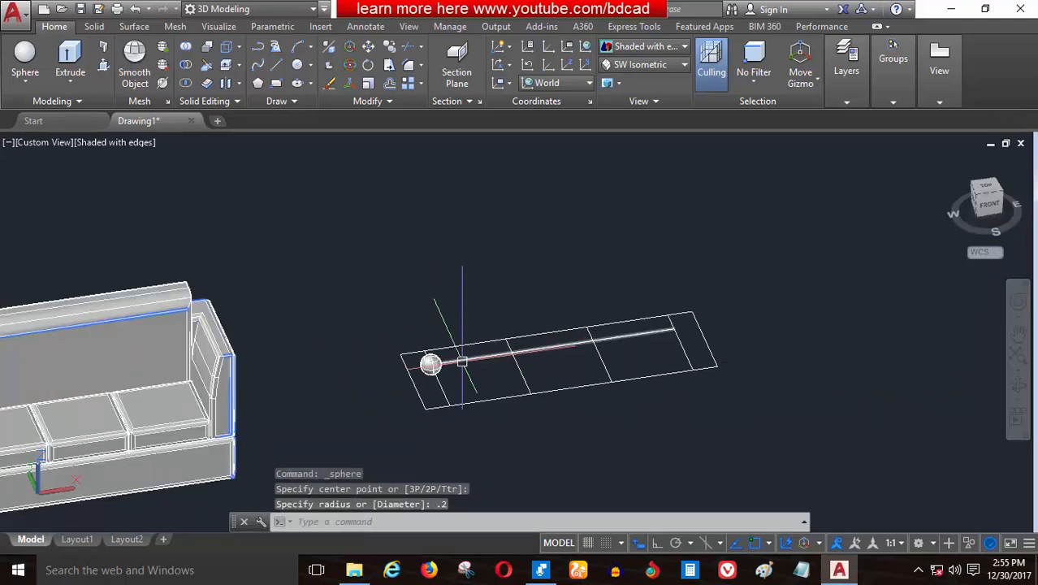
Create a 0.2 radius sphere on the plan where the backrest line meets the right armrest line
{"action": "scroll", "coordinate": [484, 359], "scroll_direction": "down", "scroll_amount": 1}
{"action": "scroll", "coordinate": [598, 327], "scroll_direction": "up", "scroll_amount": 6}
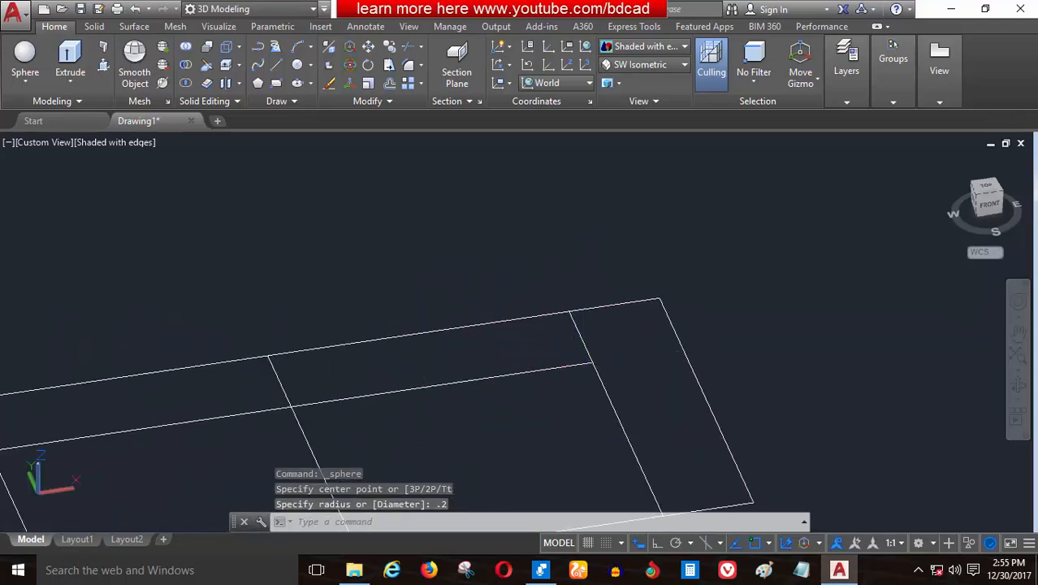
{"action": "key", "text": "Return"}
{"action": "left_click", "coordinate": [597, 364]}
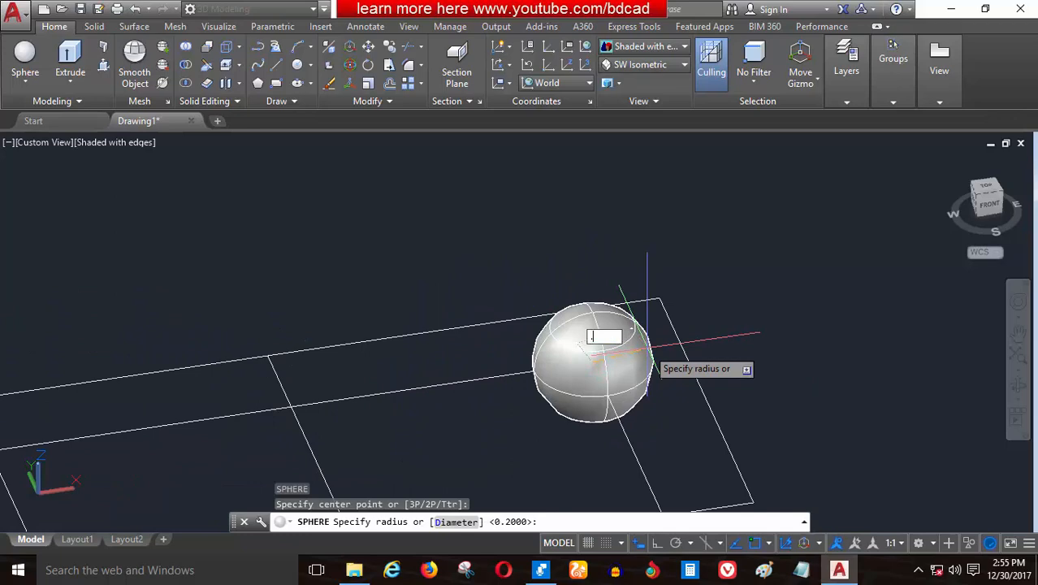
{"action": "type", "text": ".2"}
{"action": "key", "text": "Return"}
Create a 0.2 radius sphere at the front end of the plan's right armrest line
{"action": "scroll", "coordinate": [630, 320], "scroll_direction": "down", "scroll_amount": 7}
{"action": "scroll", "coordinate": [622, 397], "scroll_direction": "up", "scroll_amount": 6}
{"action": "key", "text": "Return"}
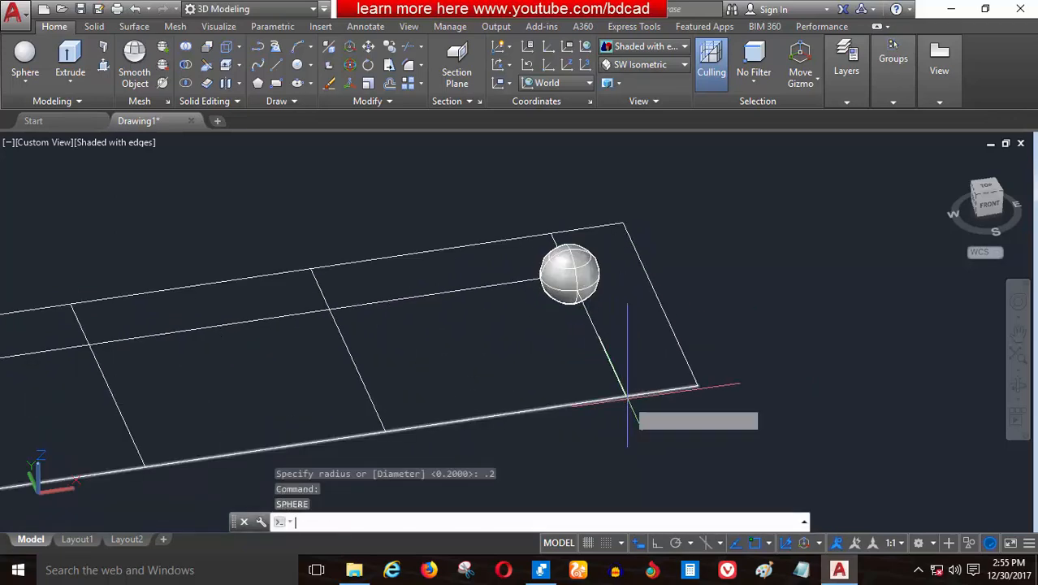
{"action": "left_click", "coordinate": [624, 398]}
{"action": "type", "text": "."}
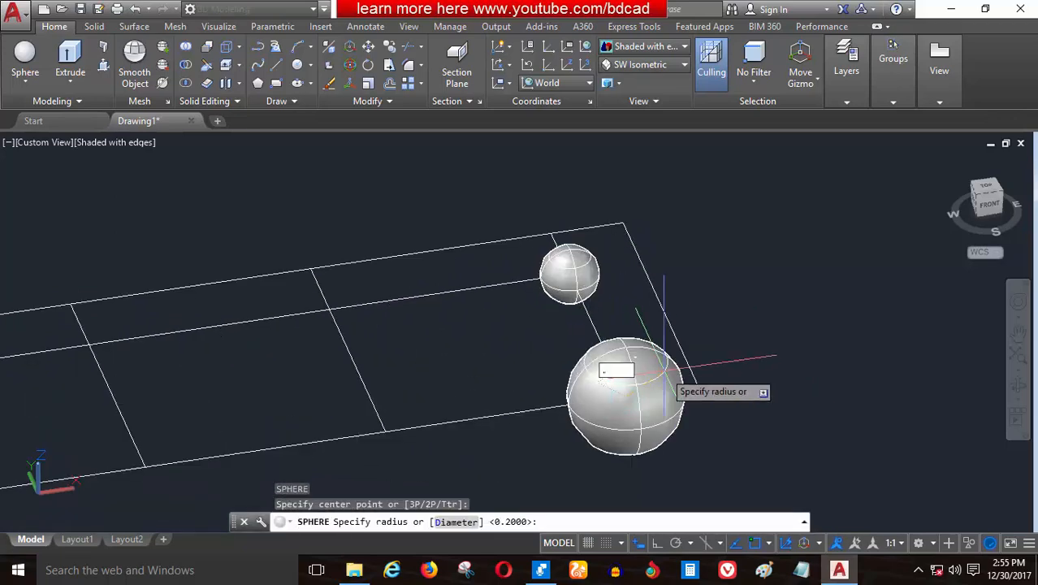
{"action": "type", "text": "2"}
{"action": "key", "text": "Return"}
Create a 0.2 radius sphere at the front end of the plan's left armrest line
{"action": "scroll", "coordinate": [656, 359], "scroll_direction": "down", "scroll_amount": 5}
{"action": "scroll", "coordinate": [341, 398], "scroll_direction": "up", "scroll_amount": 5}
{"action": "key", "text": "Return"}
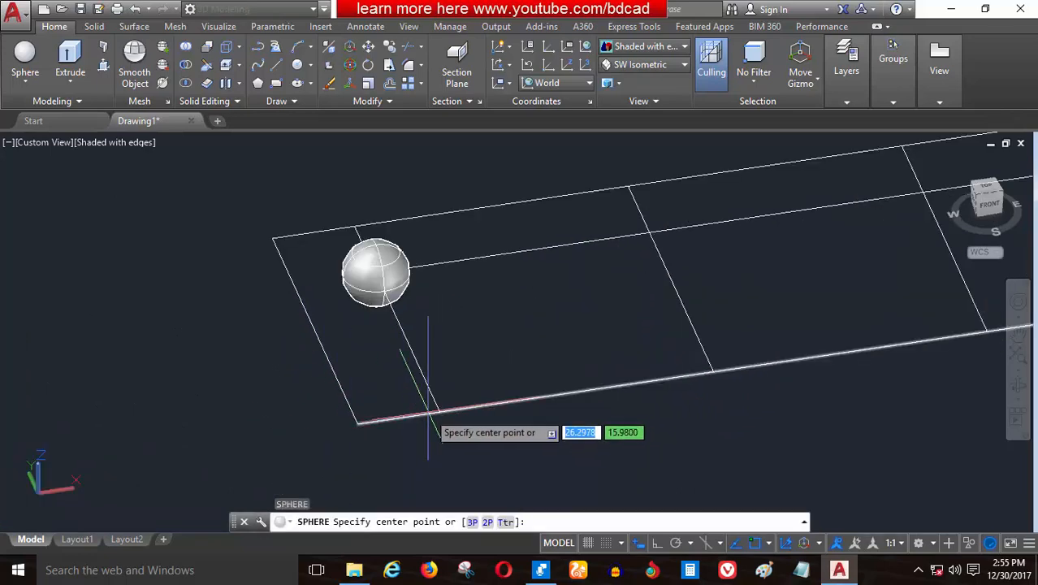
{"action": "left_click", "coordinate": [439, 416]}
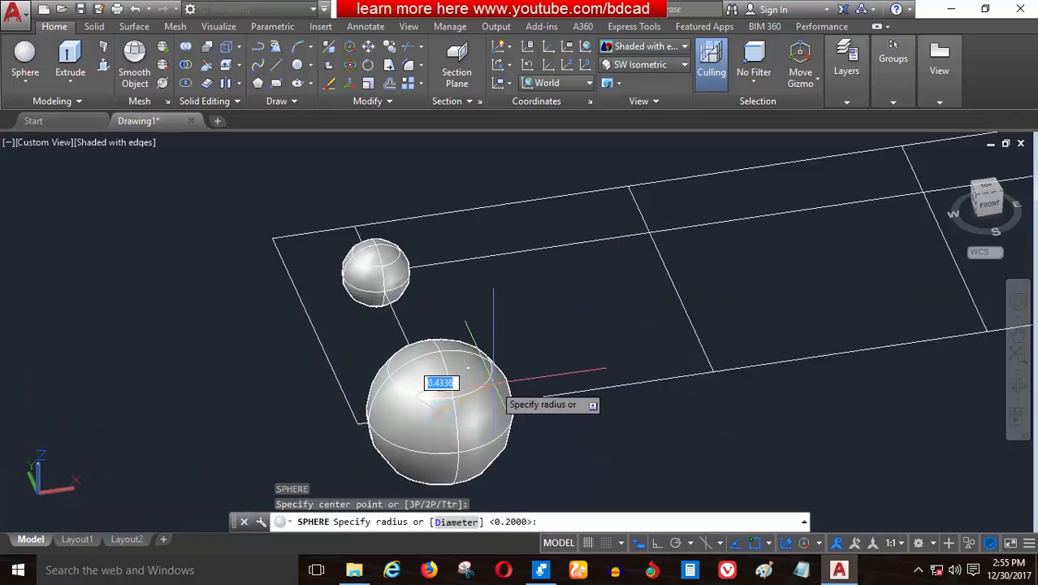
{"action": "type", "text": ".2"}
{"action": "key", "text": "Return"}
{"action": "scroll", "coordinate": [496, 357], "scroll_direction": "down", "scroll_amount": 4}
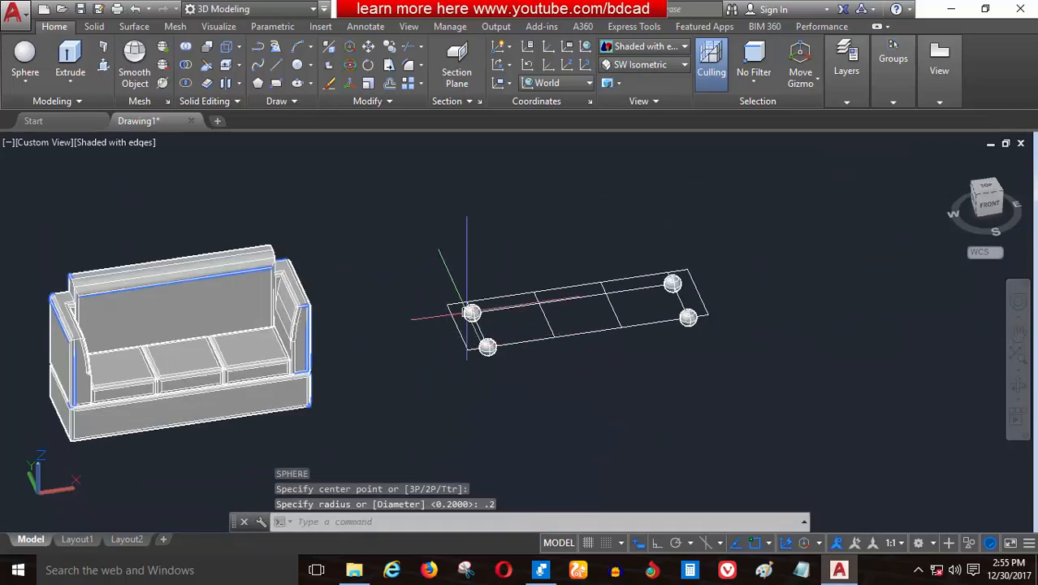
Group the four spheres on the plan outline into one unnamed group
{"action": "scroll", "coordinate": [455, 293], "scroll_direction": "up", "scroll_amount": 2}
{"action": "type", "text": "g"}
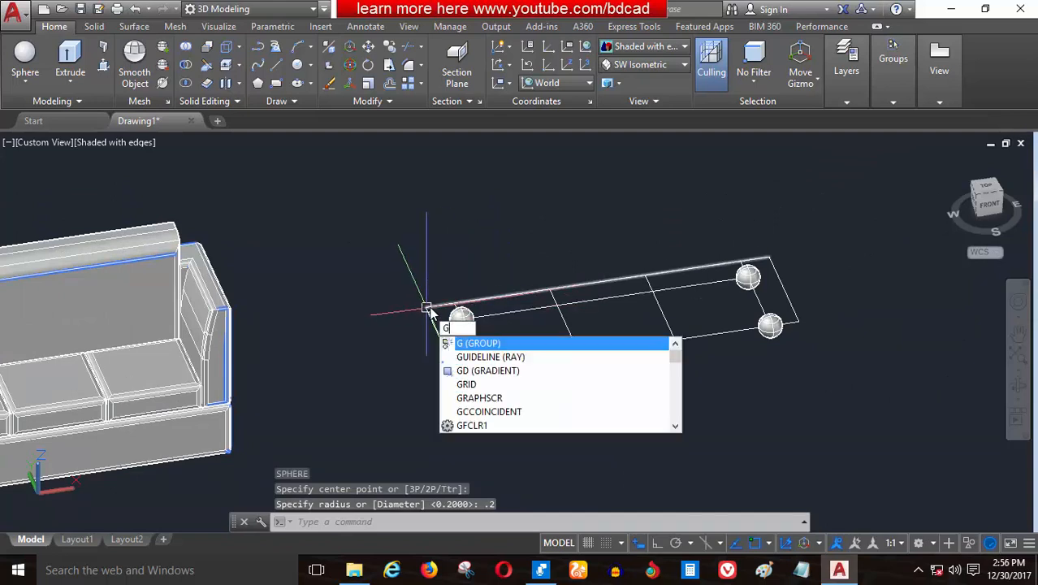
{"action": "key", "text": "Return"}
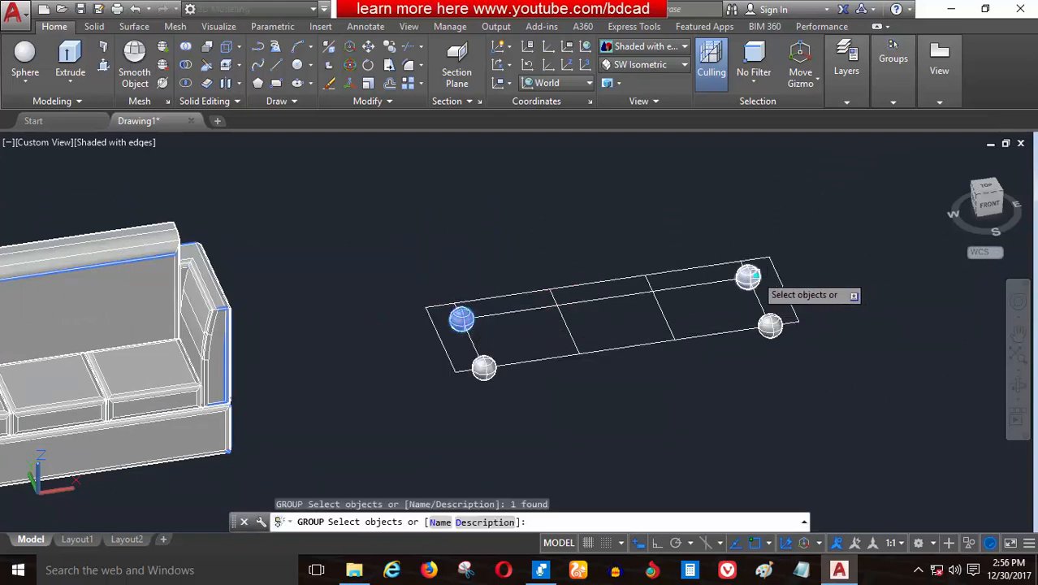
{"action": "left_click", "coordinate": [749, 277]}
{"action": "left_click", "coordinate": [484, 368]}
{"action": "key", "text": "Return"}
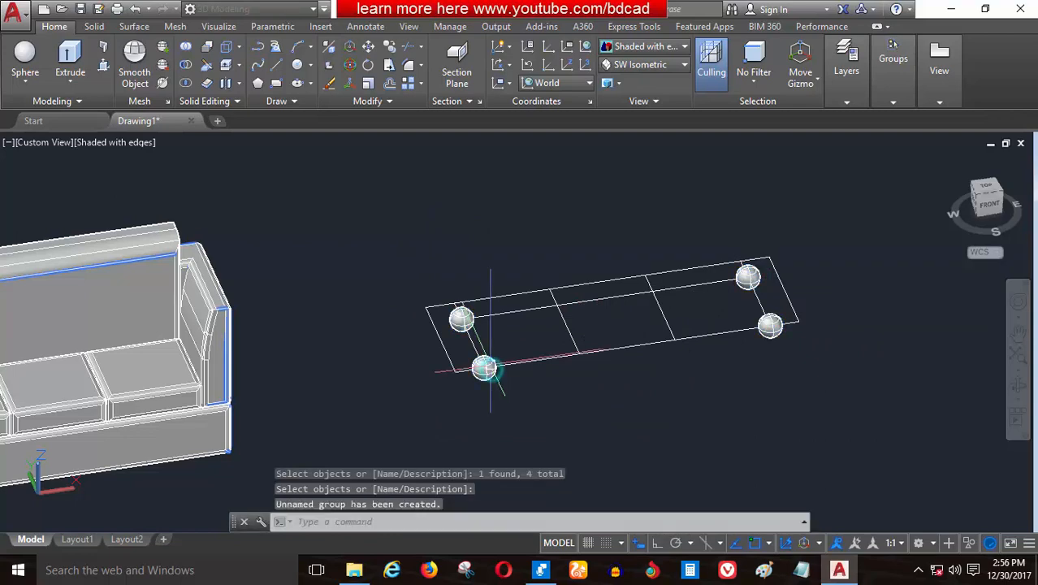
Copy the four-sphere group from the plan outline's back right corner to the matching bottom corner of the sofa base
{"action": "scroll", "coordinate": [459, 321], "scroll_direction": "down", "scroll_amount": 2}
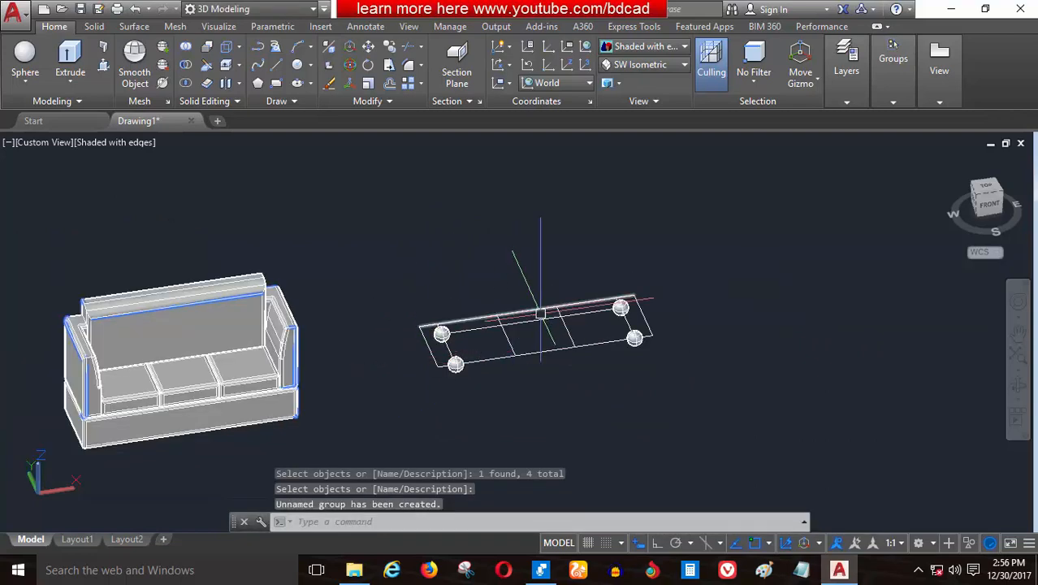
{"action": "scroll", "coordinate": [622, 307], "scroll_direction": "up", "scroll_amount": 3}
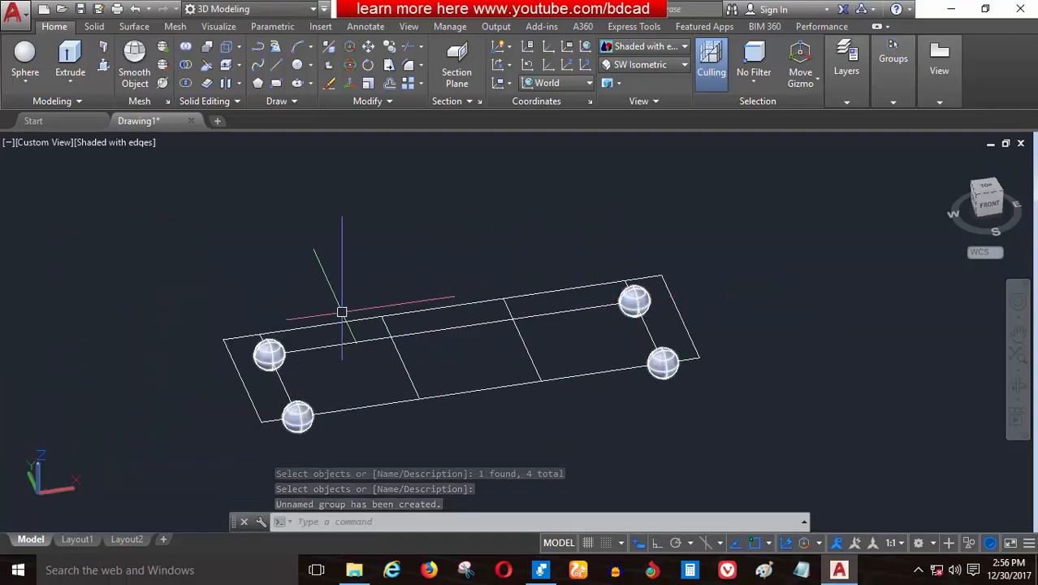
{"action": "left_click", "coordinate": [391, 47]}
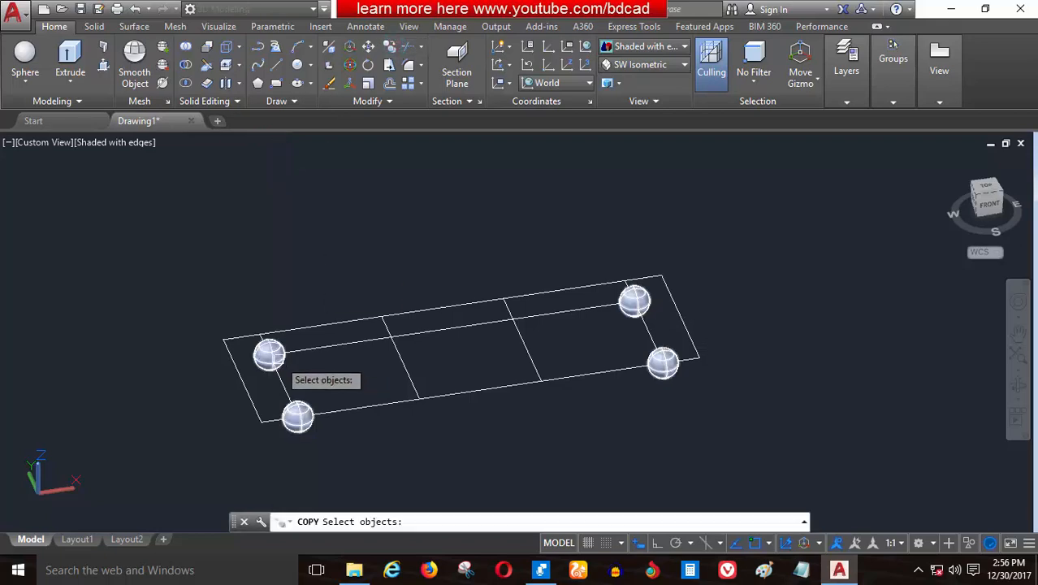
{"action": "scroll", "coordinate": [635, 300], "scroll_direction": "up", "scroll_amount": 3}
{"action": "key", "text": "Return"}
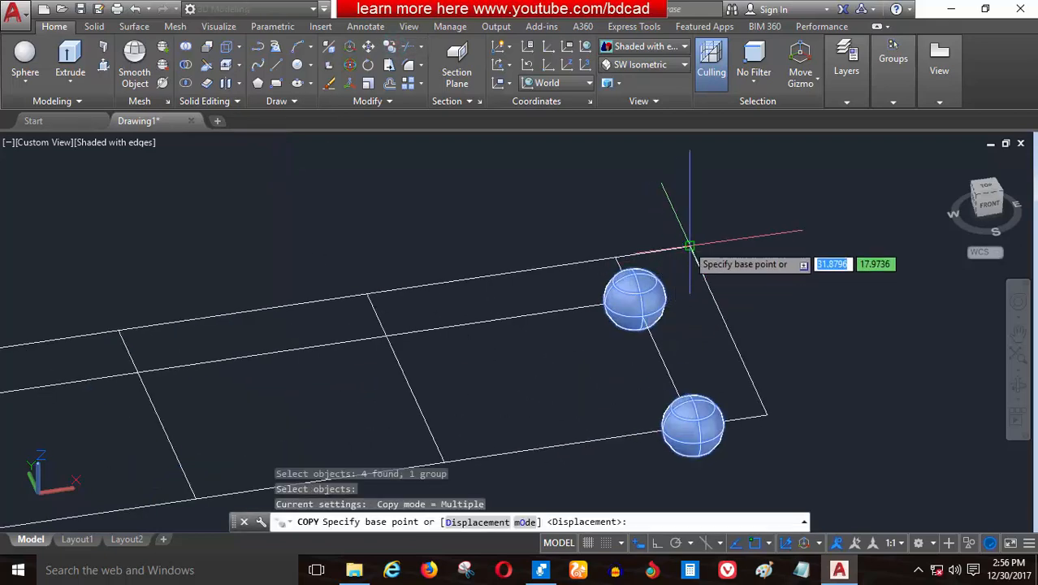
{"action": "left_click", "coordinate": [690, 246]}
{"action": "scroll", "coordinate": [349, 350], "scroll_direction": "down", "scroll_amount": 3}
{"action": "scroll", "coordinate": [475, 399], "scroll_direction": "down", "scroll_amount": 2}
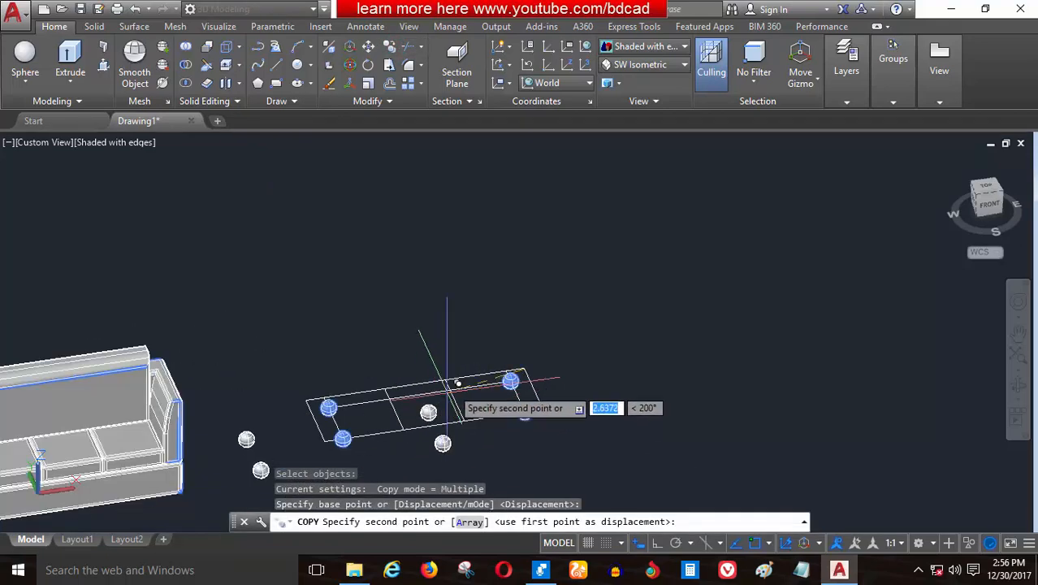
{"action": "middle_click_drag", "start_coordinate": [482, 385], "coordinate": [298, 357], "text": "shift"}
{"action": "scroll", "coordinate": [292, 358], "scroll_direction": "up", "scroll_amount": 5}
{"action": "scroll", "coordinate": [415, 360], "scroll_direction": "up", "scroll_amount": 4}
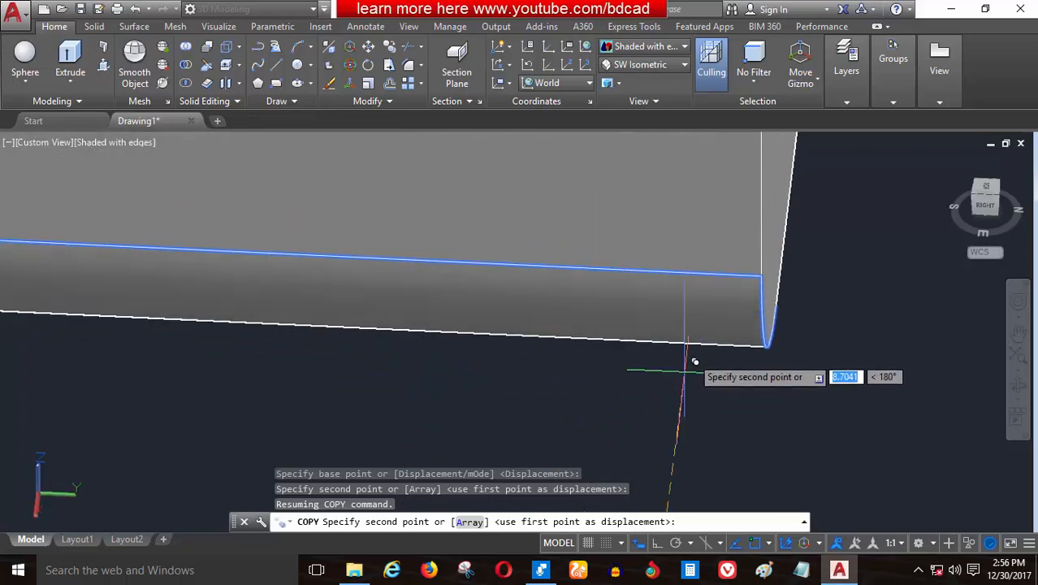
{"action": "middle_click_drag", "start_coordinate": [788, 324], "coordinate": [571, 315], "text": "shift"}
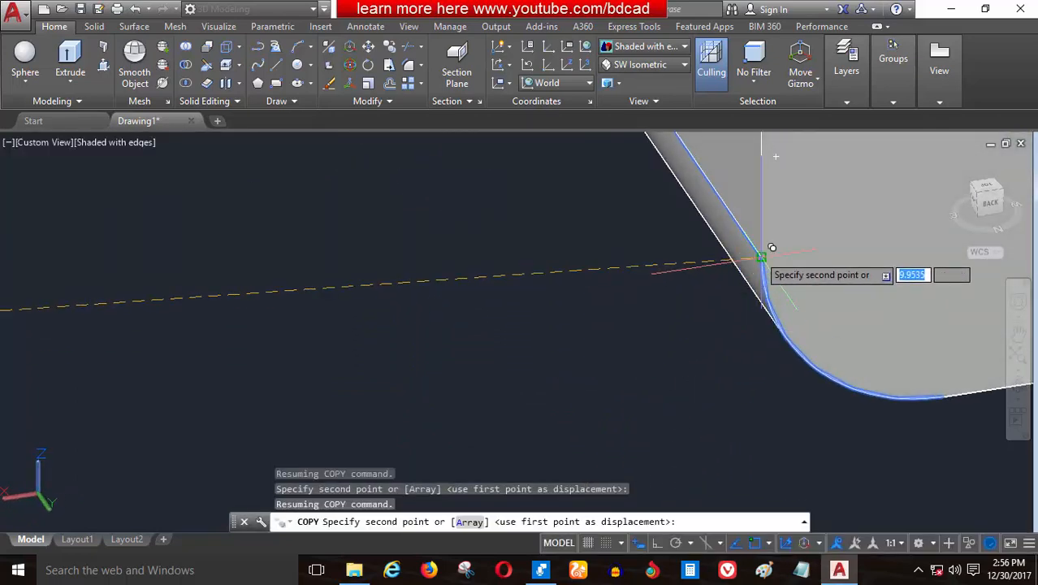
{"action": "scroll", "coordinate": [369, 355], "scroll_direction": "down", "scroll_amount": 4}
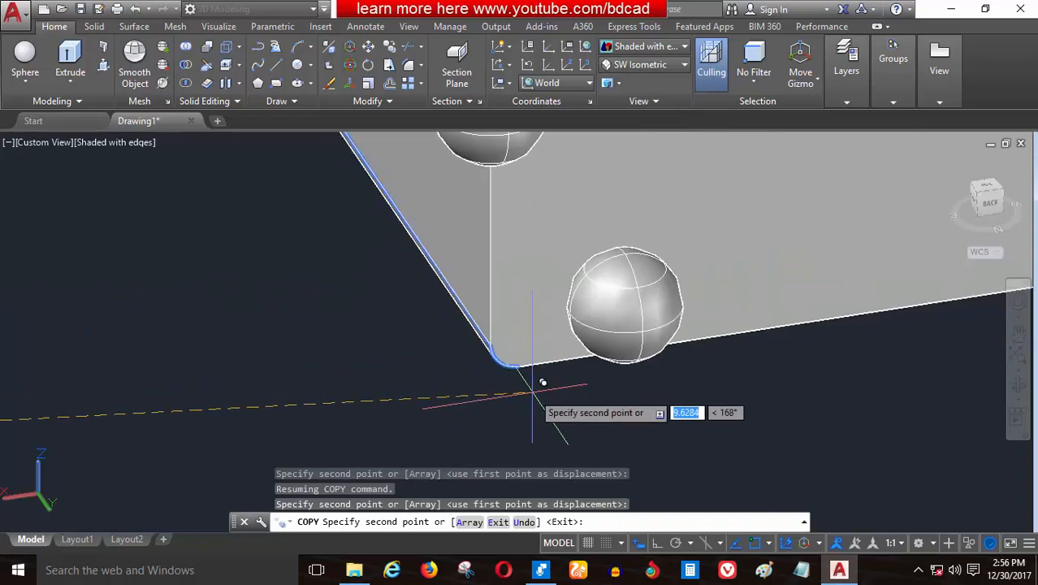
{"action": "scroll", "coordinate": [532, 392], "scroll_direction": "down", "scroll_amount": 4}
{"action": "key", "text": "Escape"}
Turn on Ortho mode while trying to move the copied feet group under the sofa, leaving the feet in place
{"action": "middle_click_drag", "start_coordinate": [516, 398], "coordinate": [661, 326], "text": "shift"}
{"action": "scroll", "coordinate": [558, 415], "scroll_direction": "down", "scroll_amount": 2}
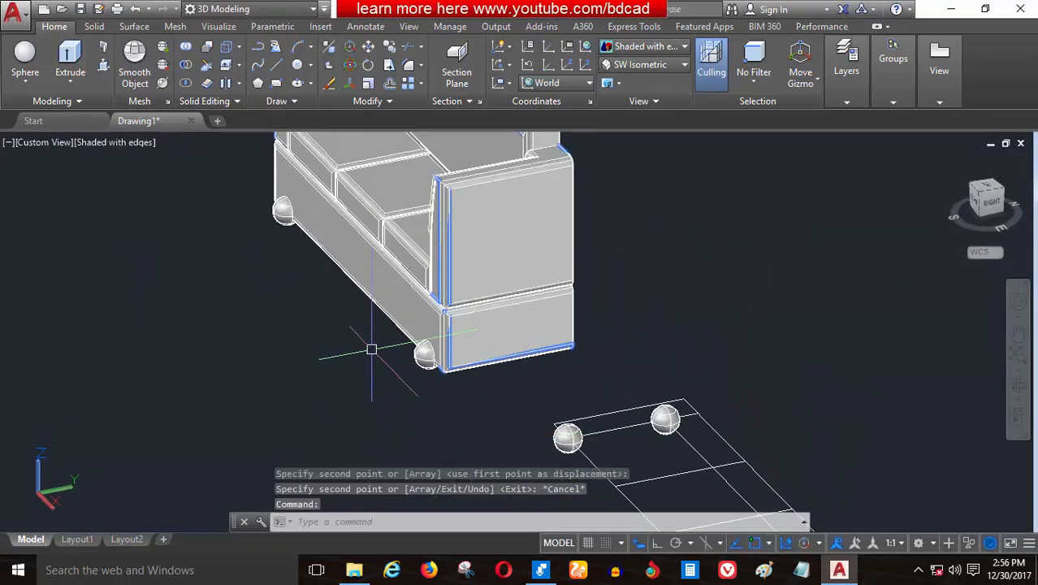
{"action": "scroll", "coordinate": [371, 349], "scroll_direction": "up", "scroll_amount": 5}
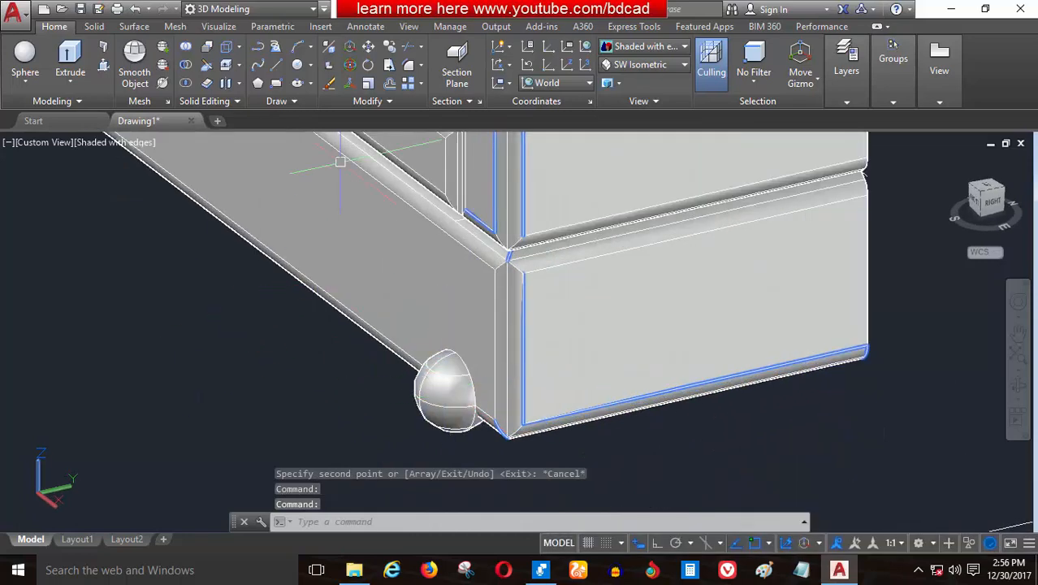
{"action": "type", "text": "m"}
{"action": "key", "text": "Return"}
{"action": "left_click", "coordinate": [441, 390]}
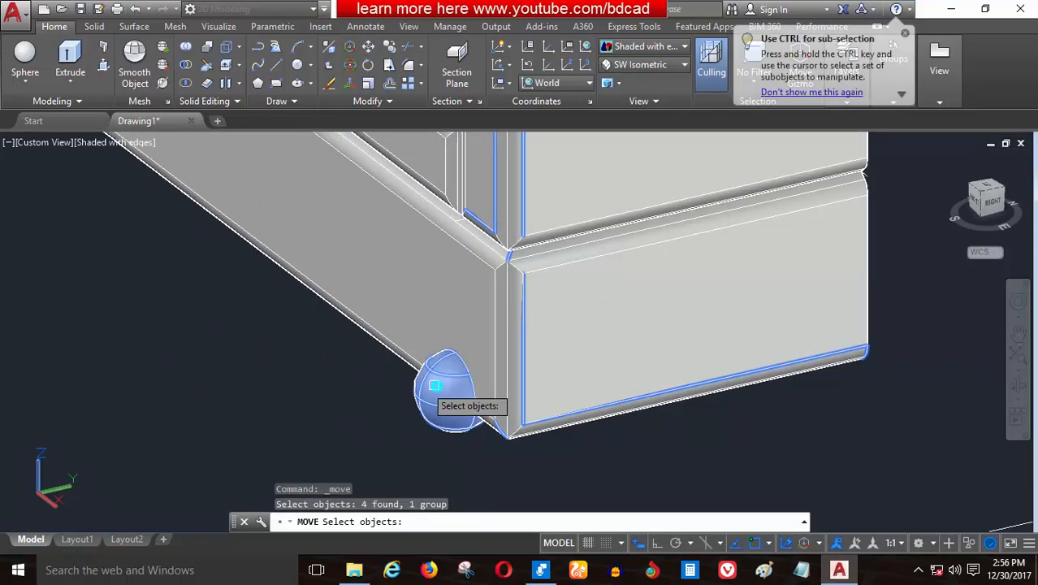
{"action": "scroll", "coordinate": [447, 422], "scroll_direction": "down", "scroll_amount": 3}
{"action": "key", "text": "Return"}
{"action": "left_click", "coordinate": [452, 445]}
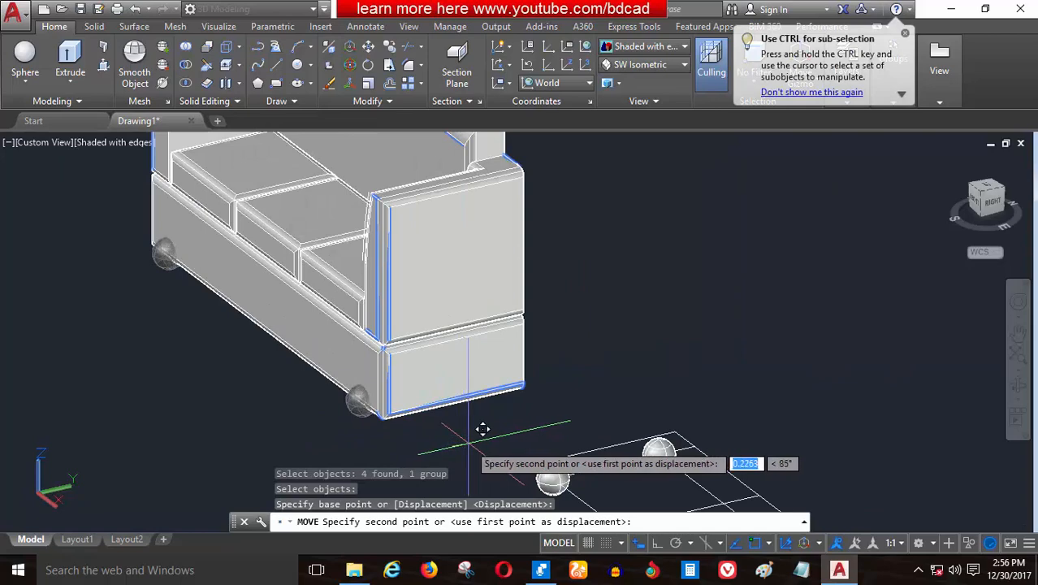
{"action": "key", "text": "F8"}
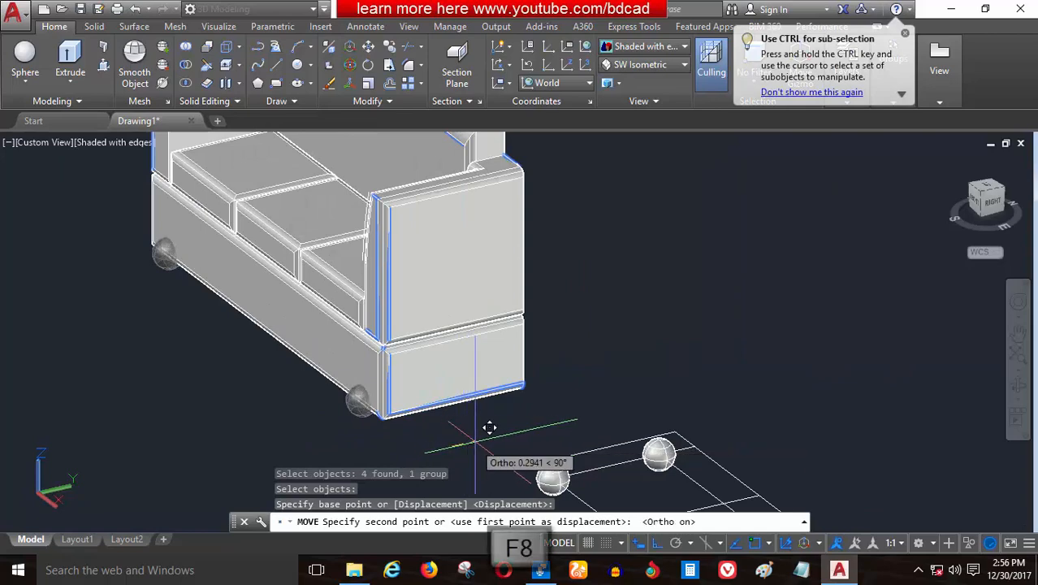
{"action": "middle_click_drag", "start_coordinate": [467, 424], "coordinate": [442, 394], "text": "shift"}
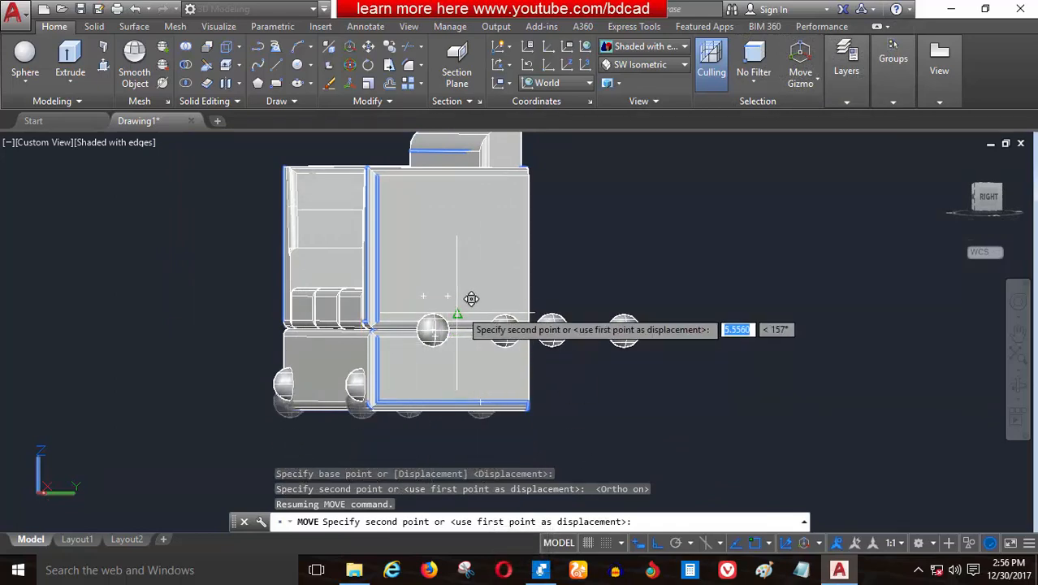
{"action": "key", "text": "Escape"}
Move the copied feet group a short distance toward the sofa's back with Ortho on, bringing the front feet inside the base
{"action": "middle_click_drag", "start_coordinate": [417, 358], "coordinate": [365, 373], "text": "shift"}
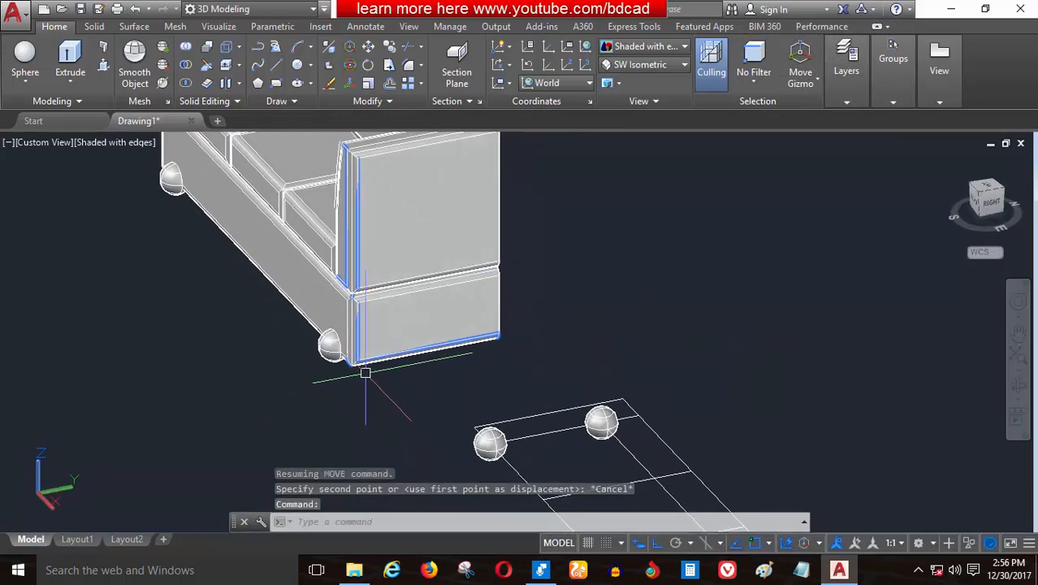
{"action": "scroll", "coordinate": [366, 373], "scroll_direction": "up", "scroll_amount": 2}
{"action": "left_click", "coordinate": [369, 47]}
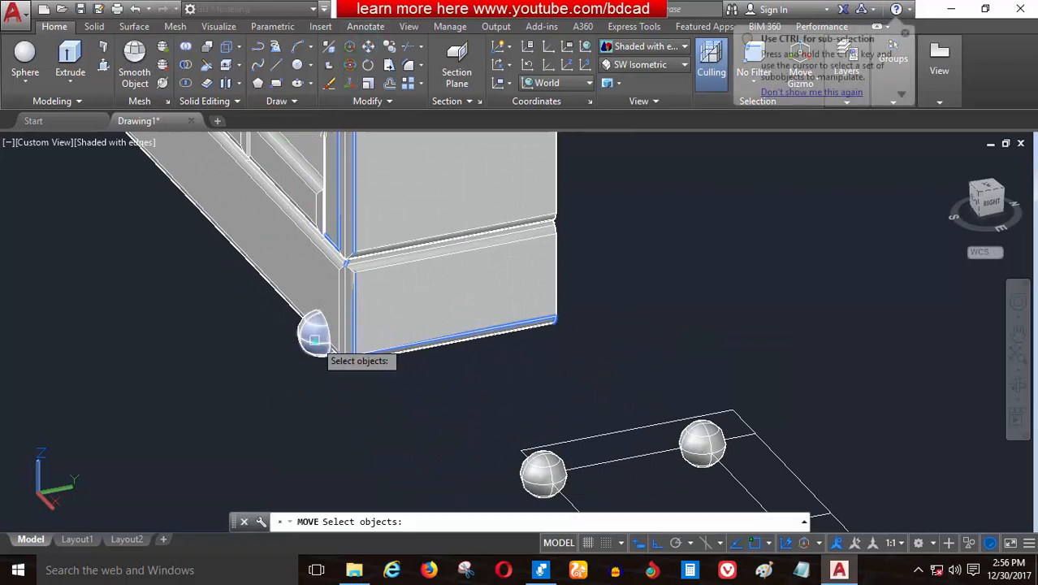
{"action": "left_click", "coordinate": [315, 329]}
{"action": "key", "text": "Return"}
{"action": "left_click", "coordinate": [360, 420]}
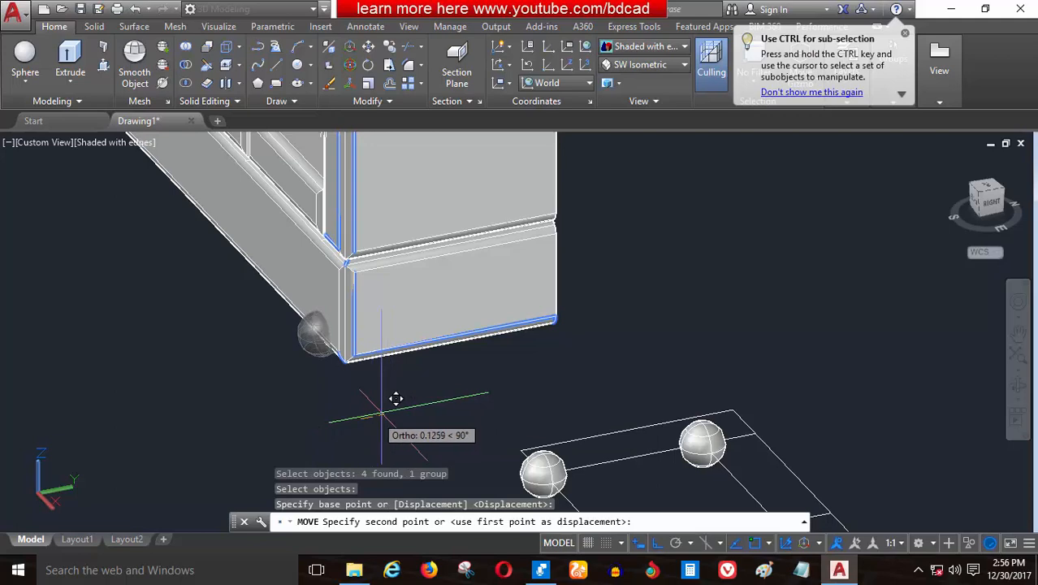
{"action": "left_click", "coordinate": [392, 409]}
{"action": "right_click", "coordinate": [415, 407], "text": "shift"}
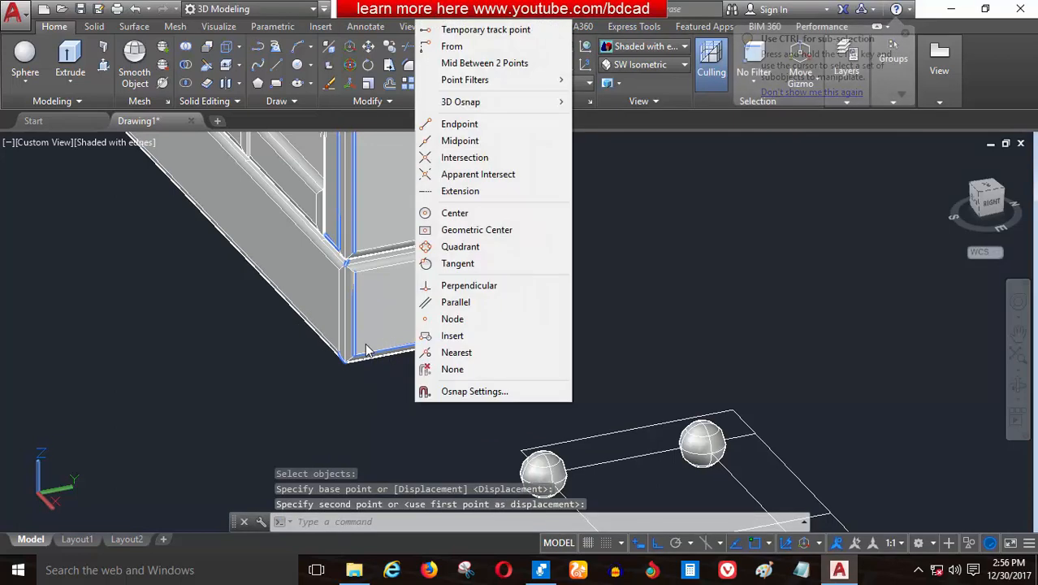
{"action": "left_click", "coordinate": [364, 407]}
{"action": "key", "text": "Escape"}
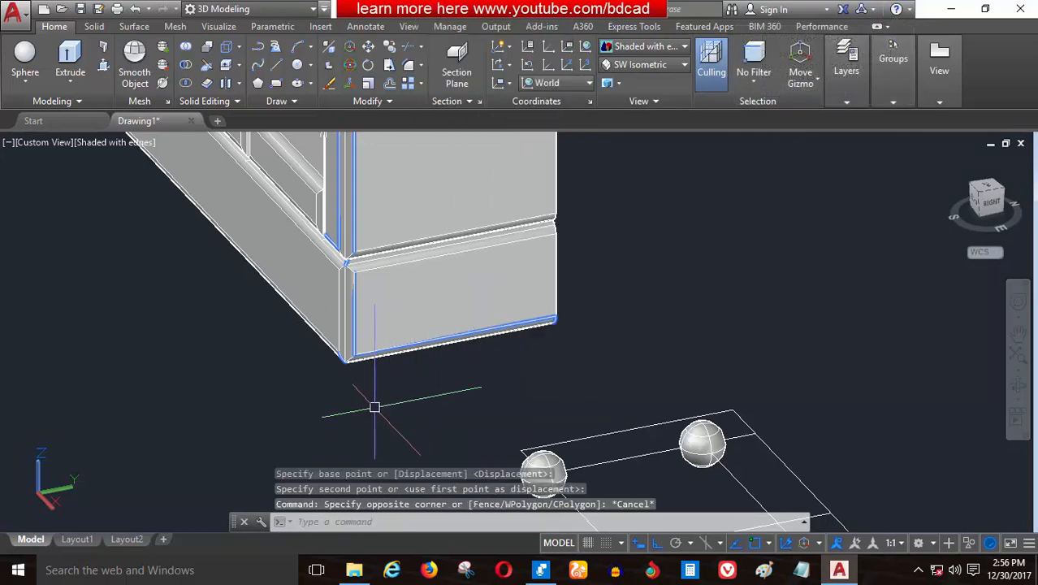
Set the visual style to 2D Wireframe to see the feet through the sofa base
{"action": "middle_click_drag", "start_coordinate": [370, 406], "coordinate": [358, 375], "text": "shift"}
{"action": "scroll", "coordinate": [358, 375], "scroll_direction": "up", "scroll_amount": 3}
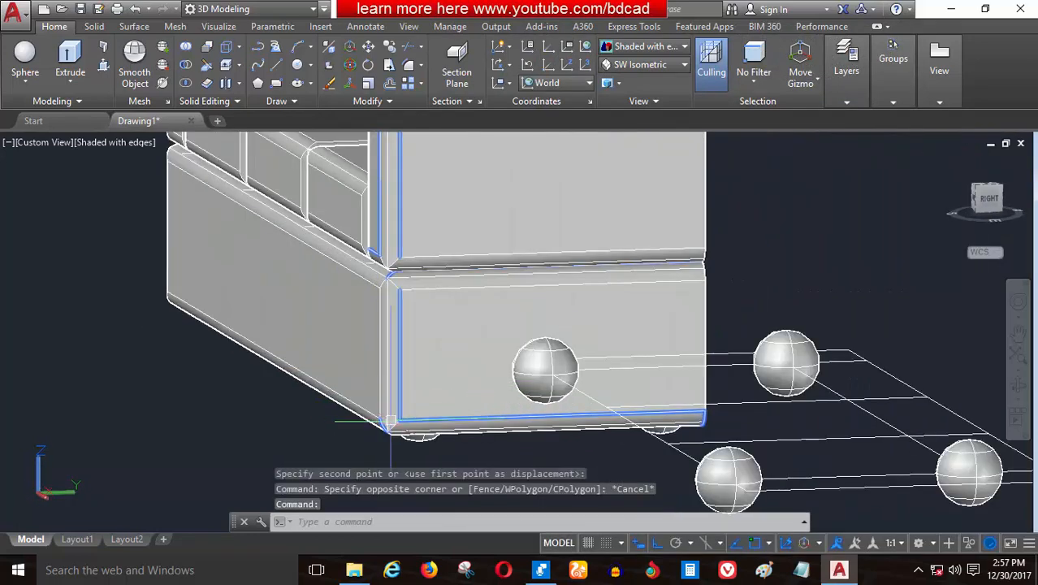
{"action": "left_click", "coordinate": [95, 144]}
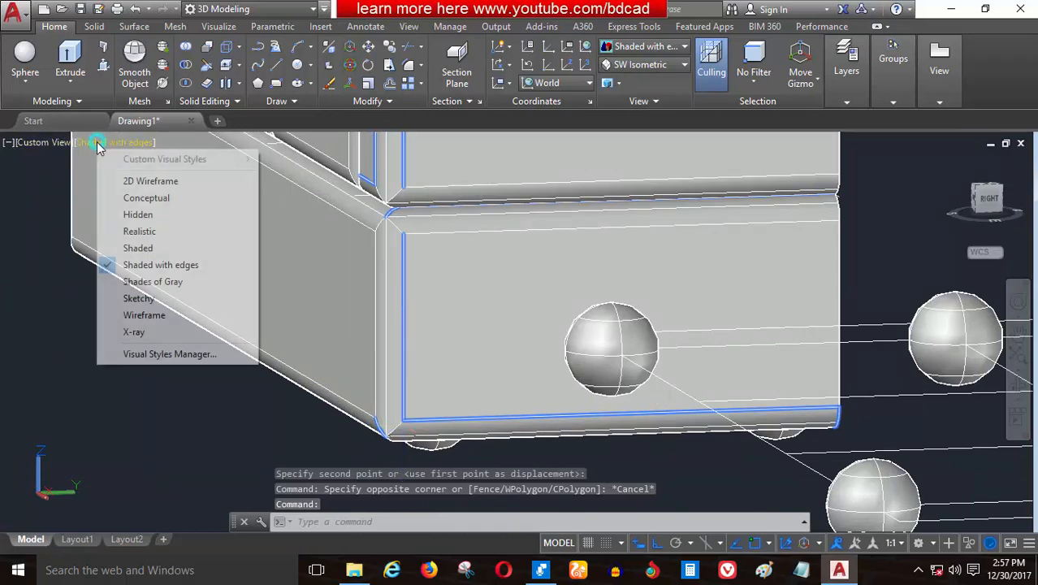
{"action": "left_click", "coordinate": [130, 181]}
{"action": "middle_click_drag", "start_coordinate": [242, 361], "coordinate": [398, 272], "text": "shift"}
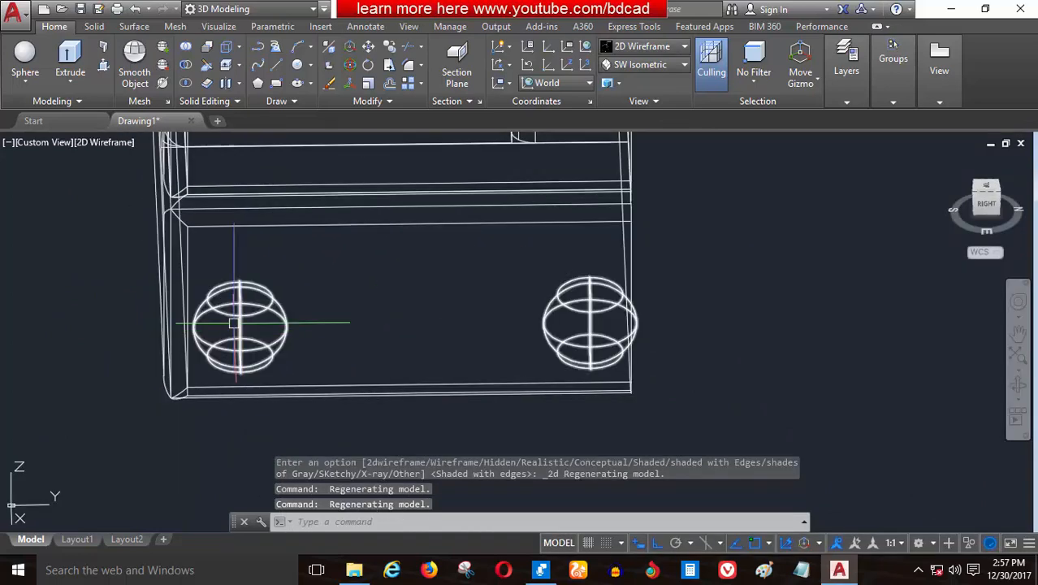
Examine the feet's position under the sofa base in the Right view
{"action": "left_click", "coordinate": [65, 144]}
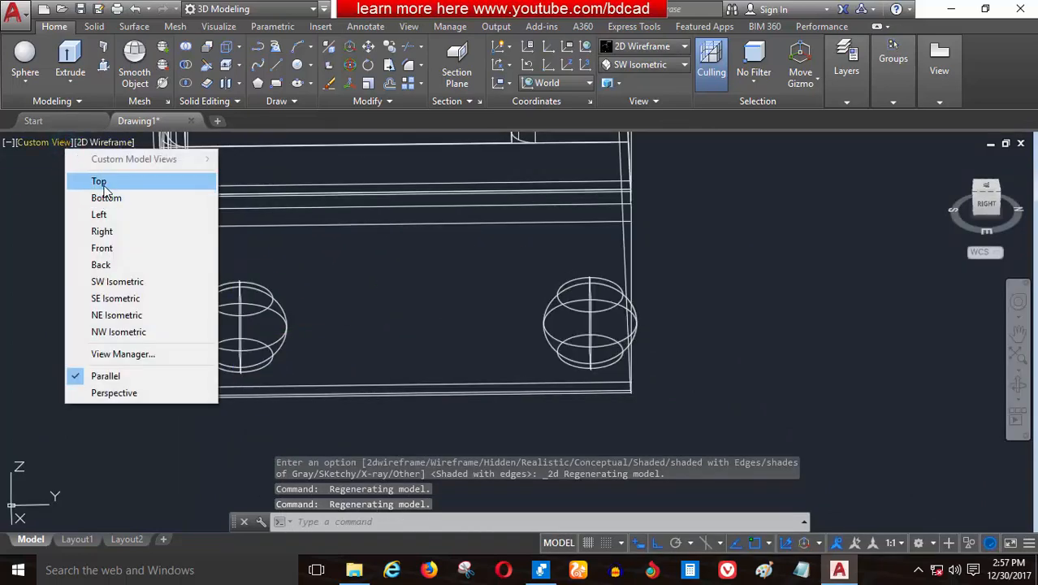
{"action": "left_click", "coordinate": [107, 234]}
{"action": "scroll", "coordinate": [141, 195], "scroll_direction": "down", "scroll_amount": 2}
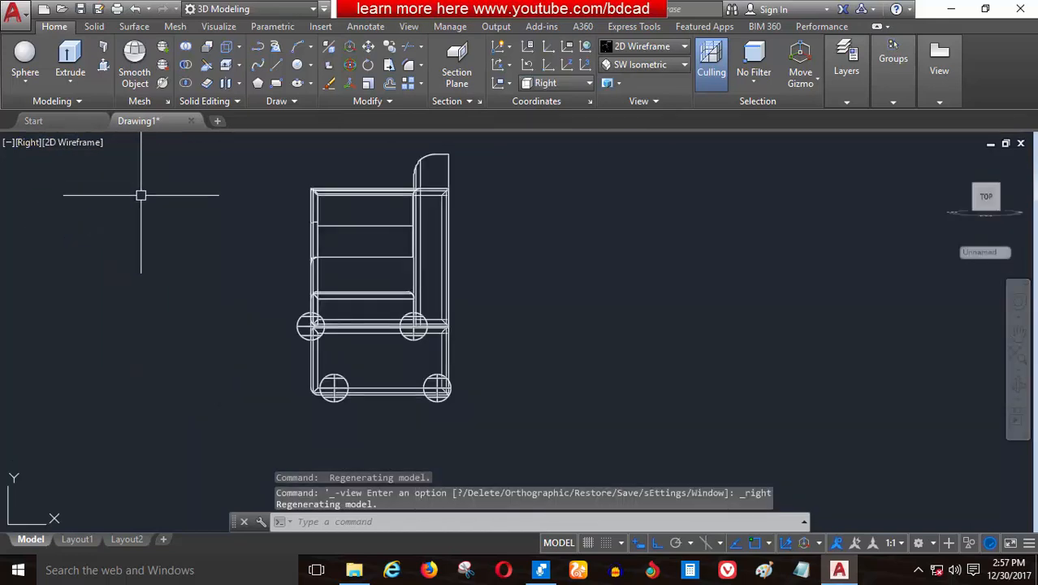
{"action": "scroll", "coordinate": [368, 303], "scroll_direction": "up", "scroll_amount": 2}
{"action": "scroll", "coordinate": [274, 353], "scroll_direction": "down", "scroll_amount": 1}
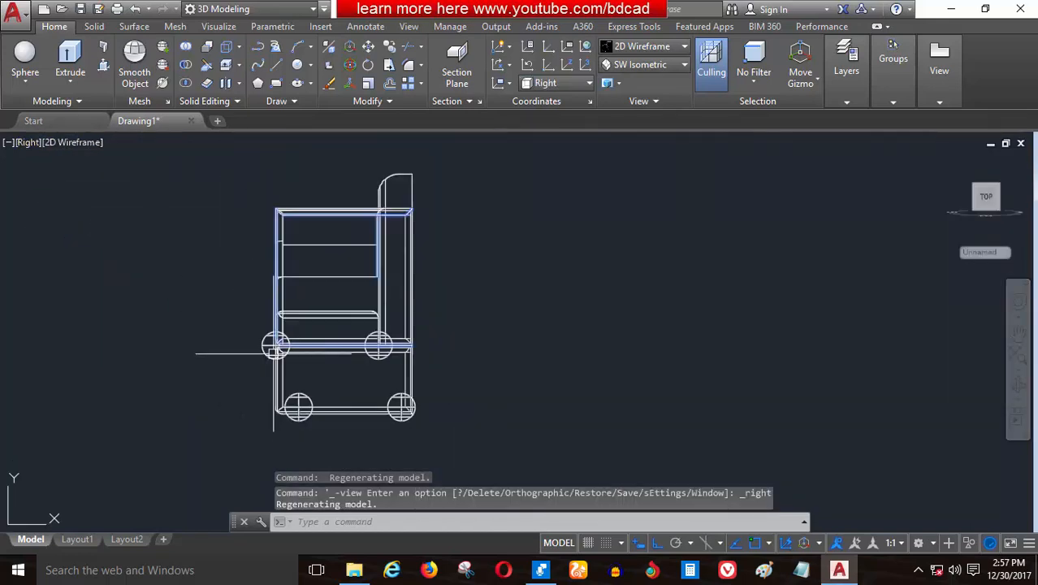
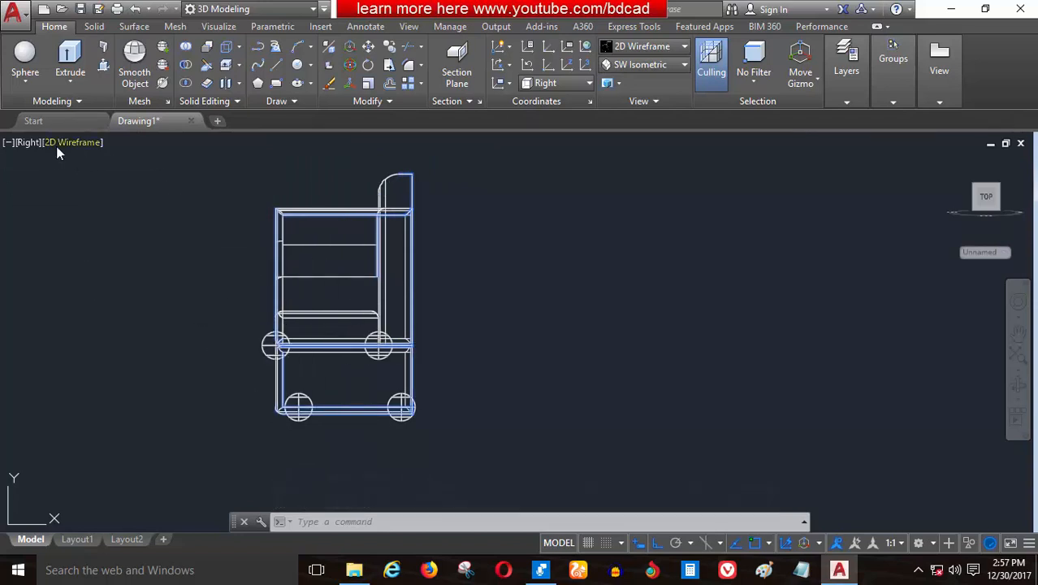
In the Front view, move the copied feet group straight down about 0.17 so the spheres project below the sofa base
{"action": "left_click", "coordinate": [28, 142]}
{"action": "left_click", "coordinate": [68, 248]}
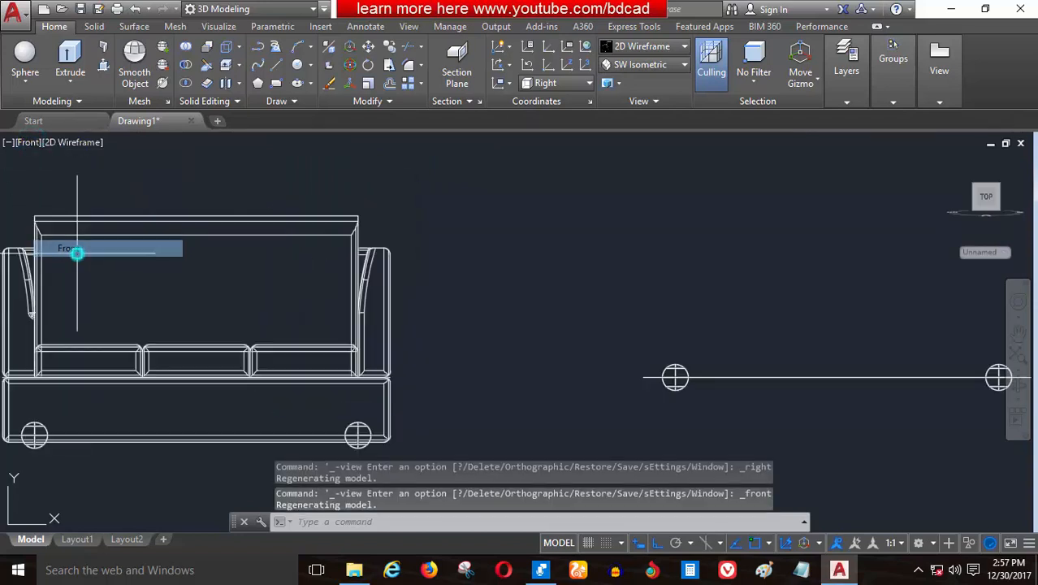
{"action": "scroll", "coordinate": [269, 325], "scroll_direction": "down", "scroll_amount": 2}
{"action": "scroll", "coordinate": [184, 371], "scroll_direction": "up", "scroll_amount": 2}
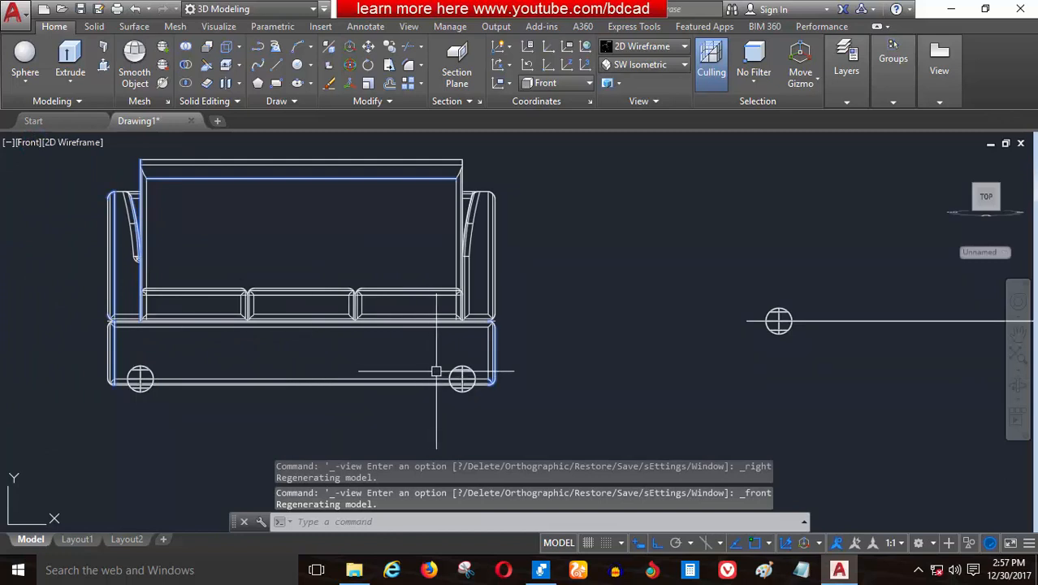
{"action": "left_click", "coordinate": [368, 46]}
{"action": "left_click", "coordinate": [461, 380]}
{"action": "scroll", "coordinate": [454, 385], "scroll_direction": "up", "scroll_amount": 2}
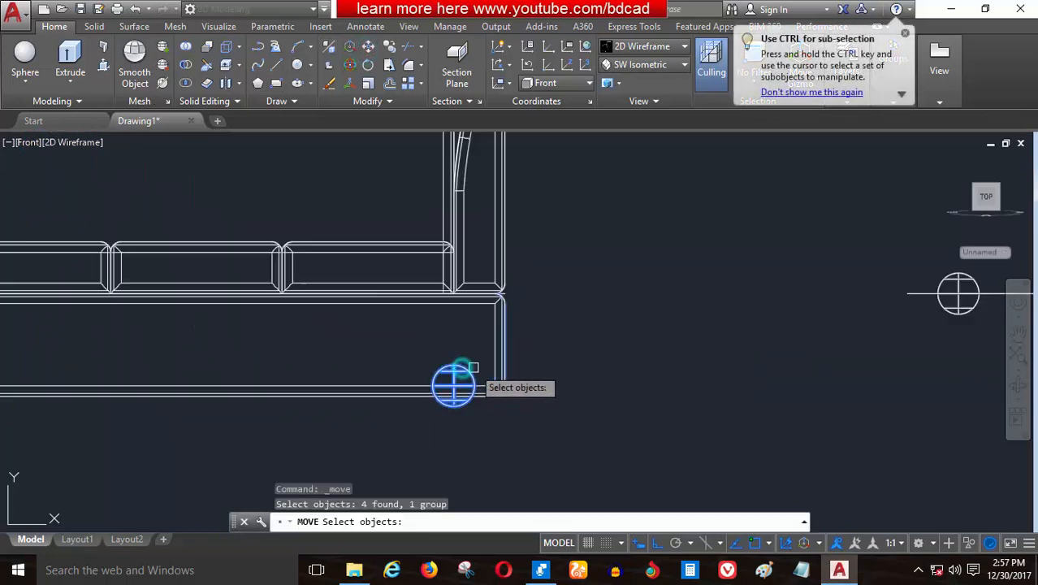
{"action": "scroll", "coordinate": [454, 384], "scroll_direction": "up", "scroll_amount": 2}
{"action": "key", "text": "Return"}
{"action": "left_click", "coordinate": [582, 221]}
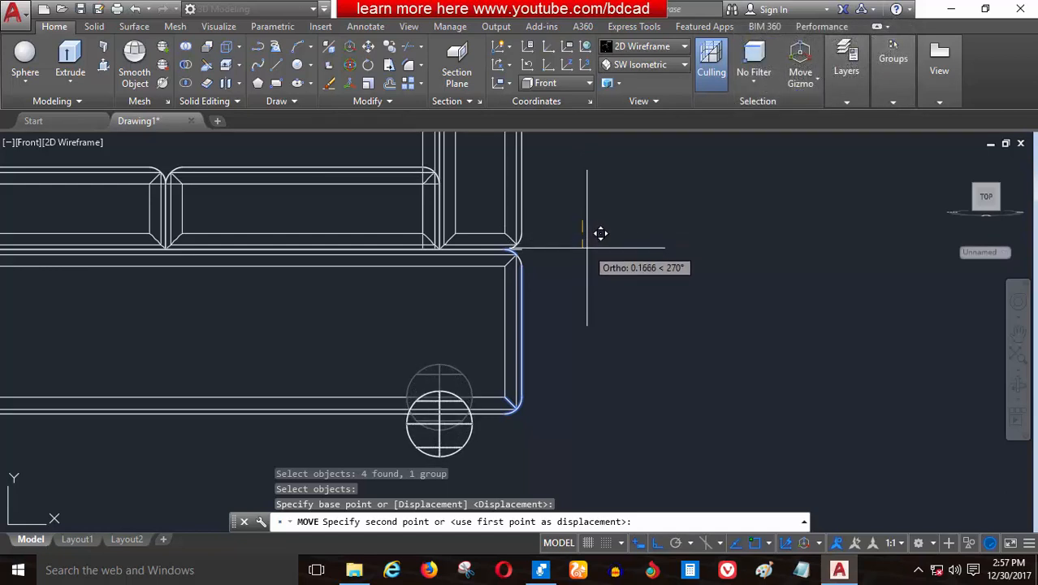
{"action": "left_click", "coordinate": [588, 245]}
{"action": "scroll", "coordinate": [406, 343], "scroll_direction": "down", "scroll_amount": 4}
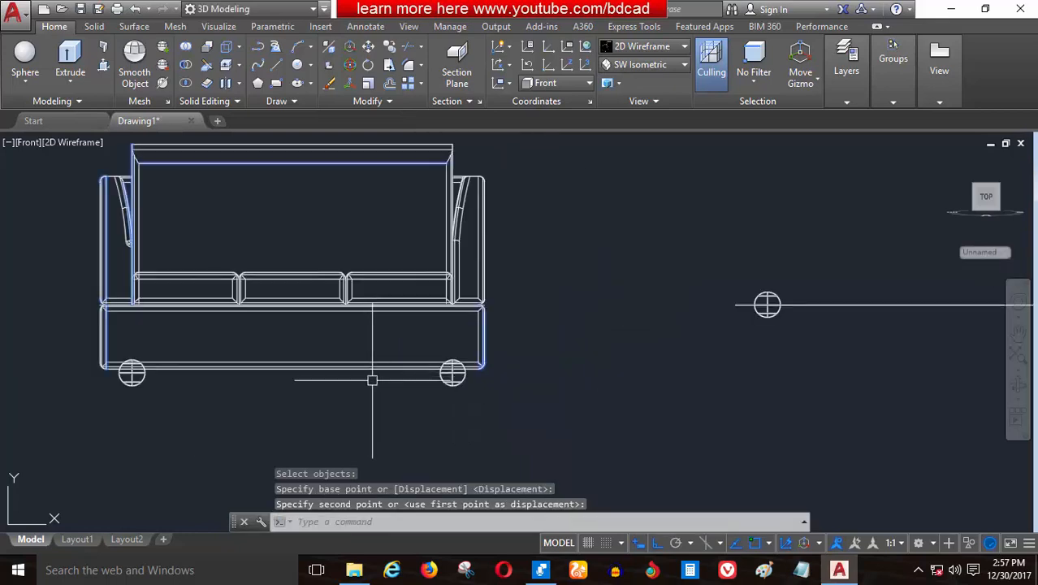
Check the lowered feet against the sofa base in the Back view and the Left view
{"action": "left_click", "coordinate": [28, 144]}
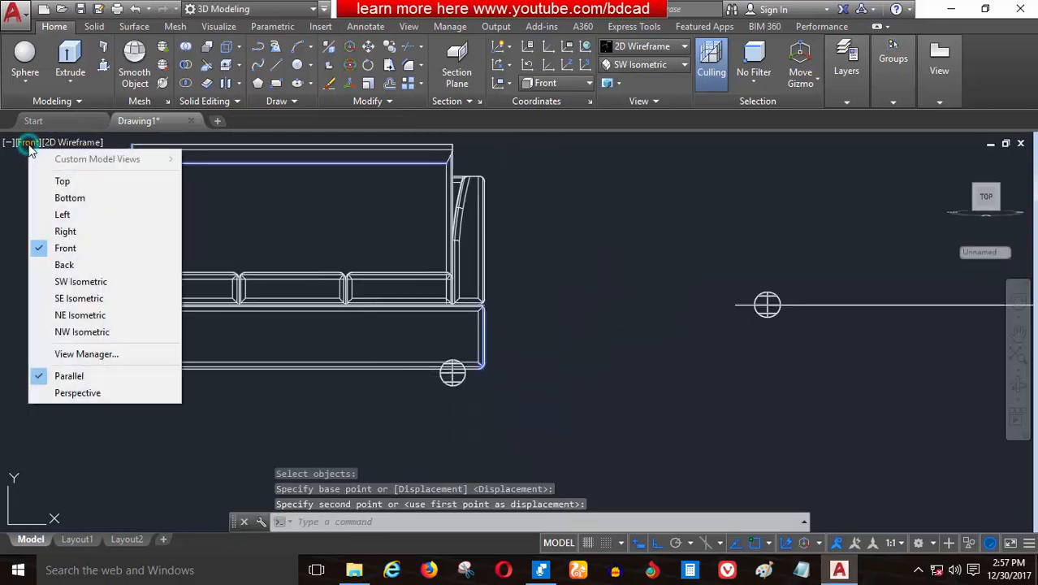
{"action": "left_click", "coordinate": [60, 264]}
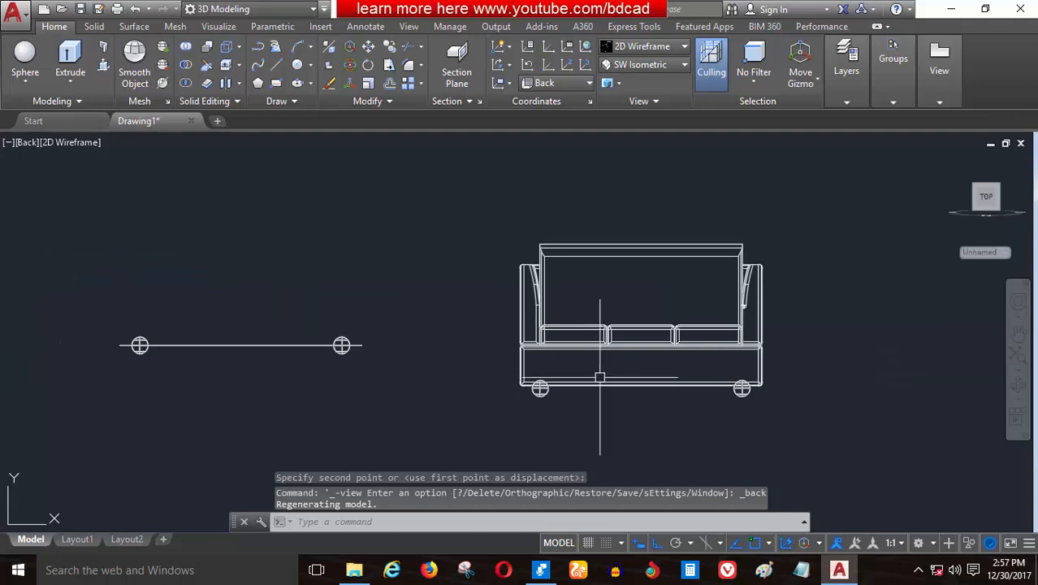
{"action": "scroll", "coordinate": [668, 389], "scroll_direction": "up", "scroll_amount": 2}
{"action": "scroll", "coordinate": [451, 376], "scroll_direction": "up", "scroll_amount": 2}
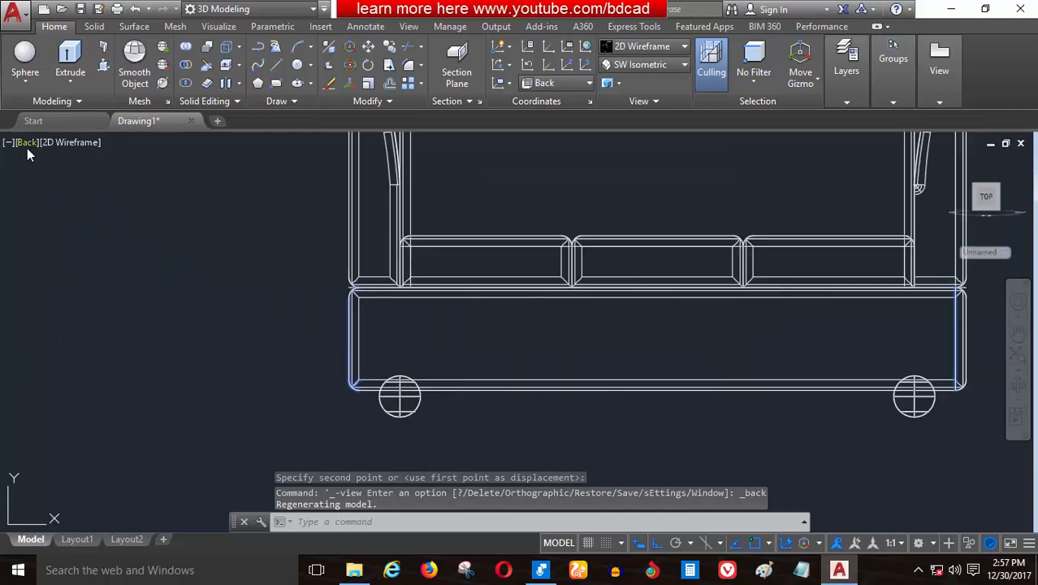
{"action": "left_click", "coordinate": [27, 146]}
{"action": "left_click", "coordinate": [63, 213]}
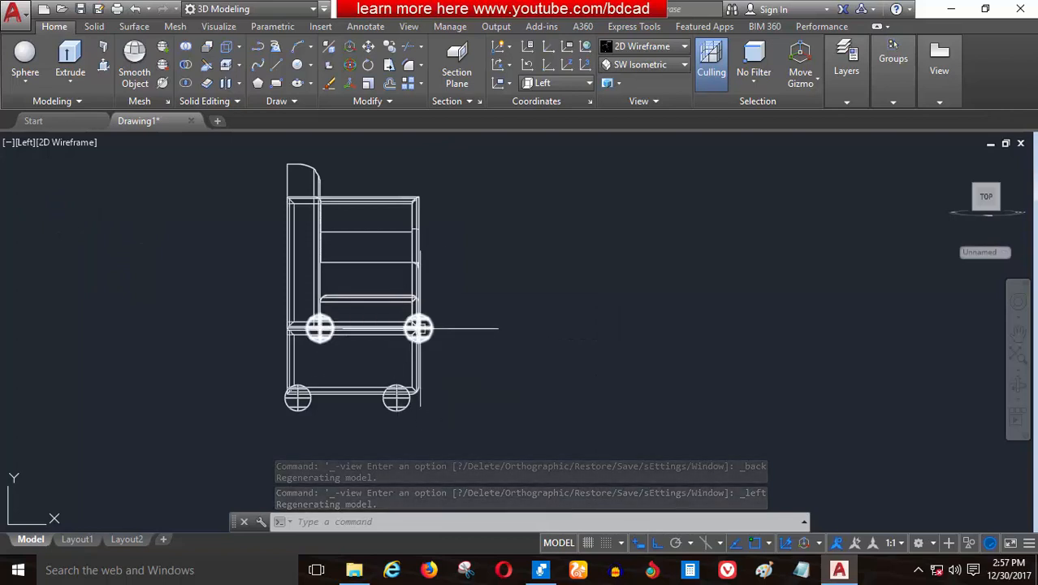
In the Left view, move the original feet group horizontally away from the sofa into empty space
{"action": "scroll", "coordinate": [302, 395], "scroll_direction": "up", "scroll_amount": 5}
{"action": "scroll", "coordinate": [251, 402], "scroll_direction": "up", "scroll_amount": 2}
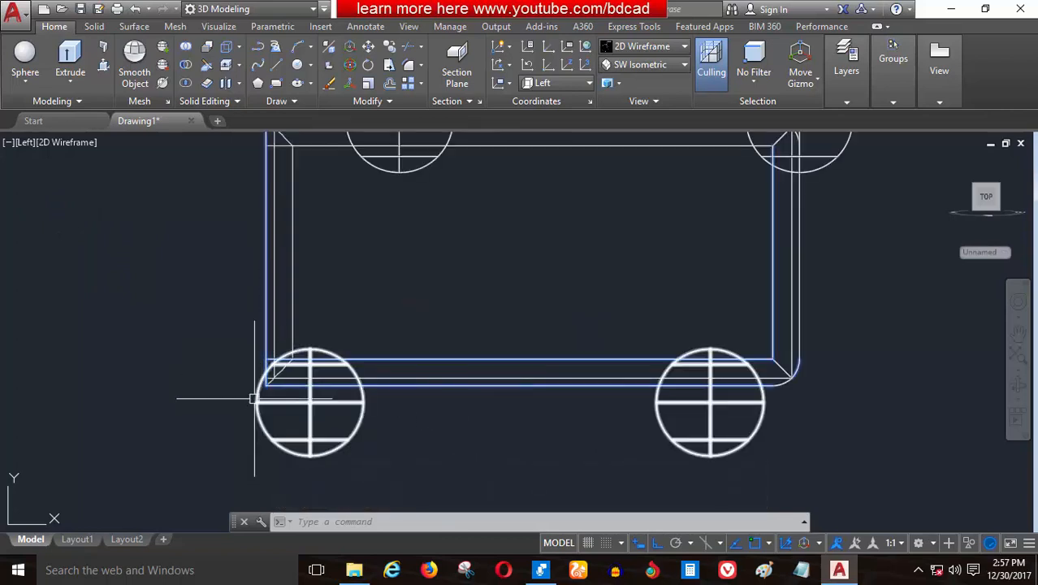
{"action": "scroll", "coordinate": [471, 297], "scroll_direction": "down", "scroll_amount": 5}
{"action": "left_click", "coordinate": [477, 297]}
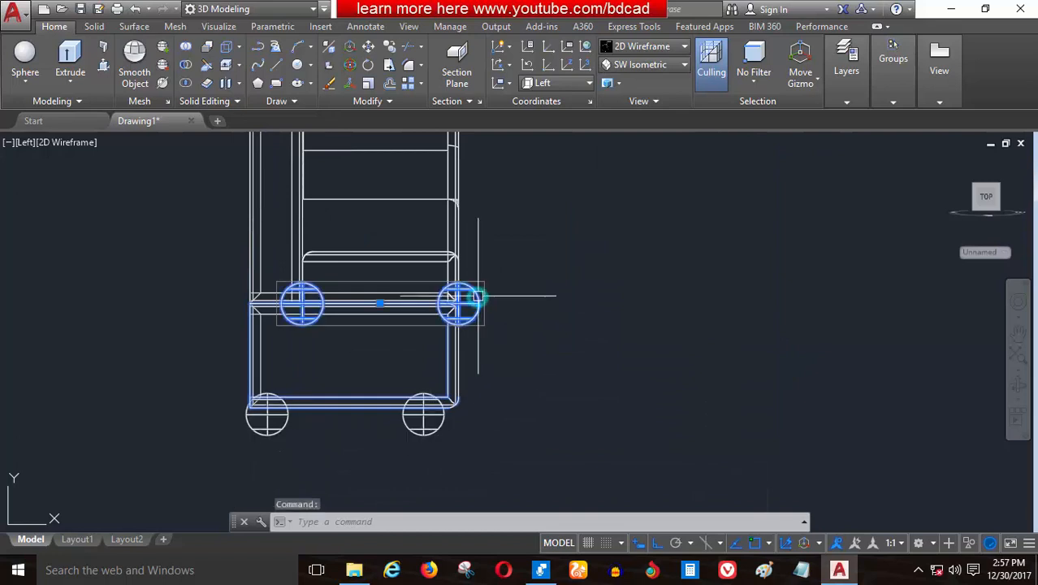
{"action": "left_click", "coordinate": [368, 46]}
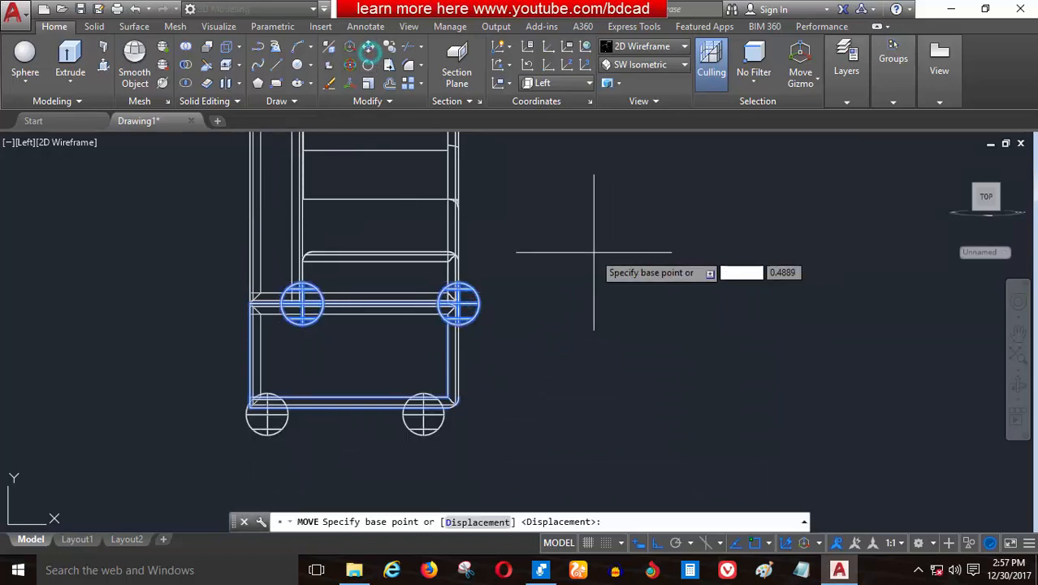
{"action": "left_click", "coordinate": [573, 253]}
{"action": "left_click", "coordinate": [881, 254]}
Move the feet group under the sofa base about 0.10 horizontally toward the sofa's front
{"action": "scroll", "coordinate": [439, 382], "scroll_direction": "up", "scroll_amount": 4}
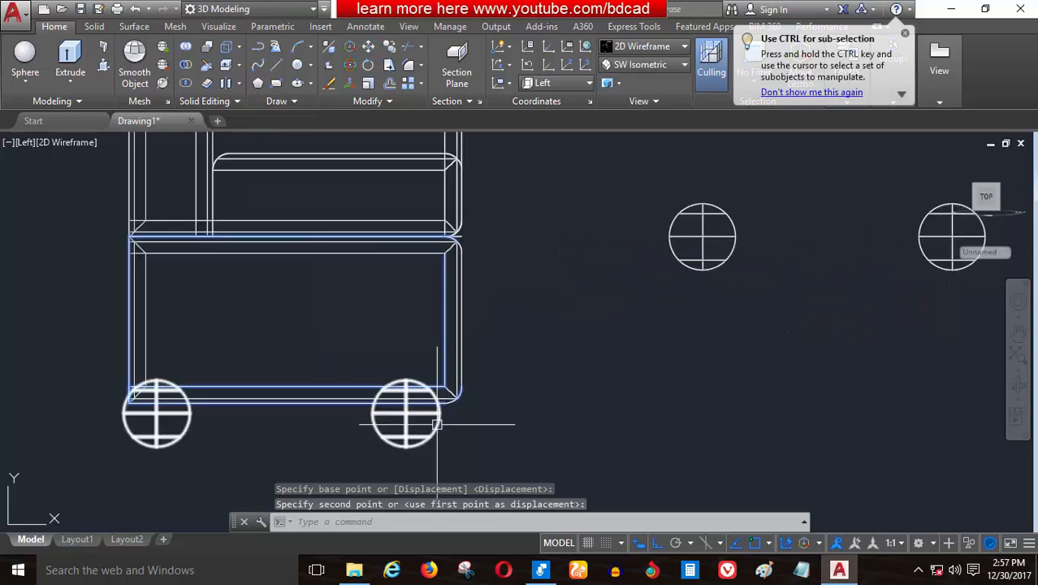
{"action": "scroll", "coordinate": [505, 389], "scroll_direction": "down", "scroll_amount": 2}
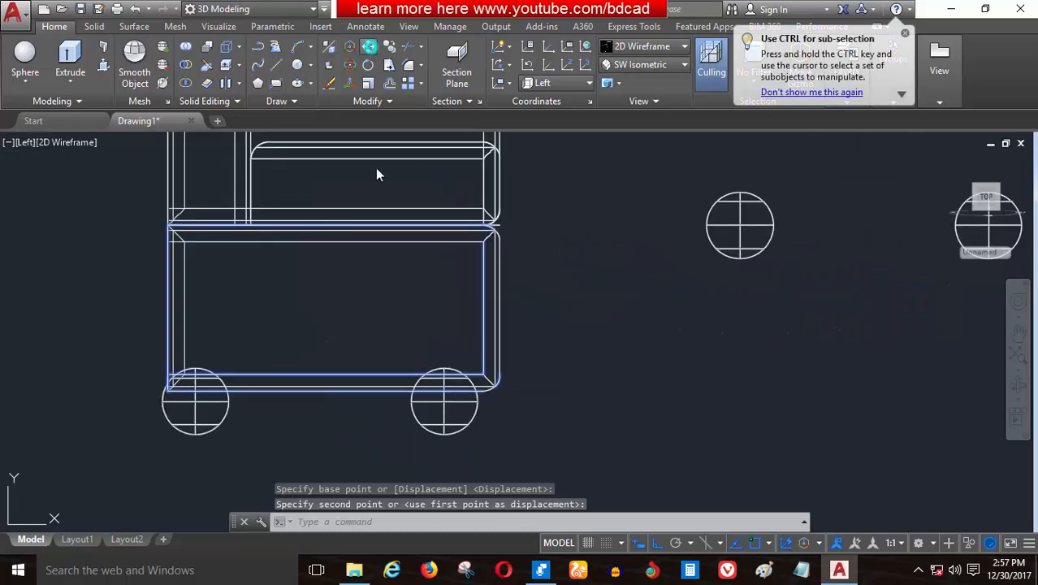
{"action": "key", "text": "Return"}
{"action": "left_click", "coordinate": [442, 414]}
{"action": "key", "text": "Return"}
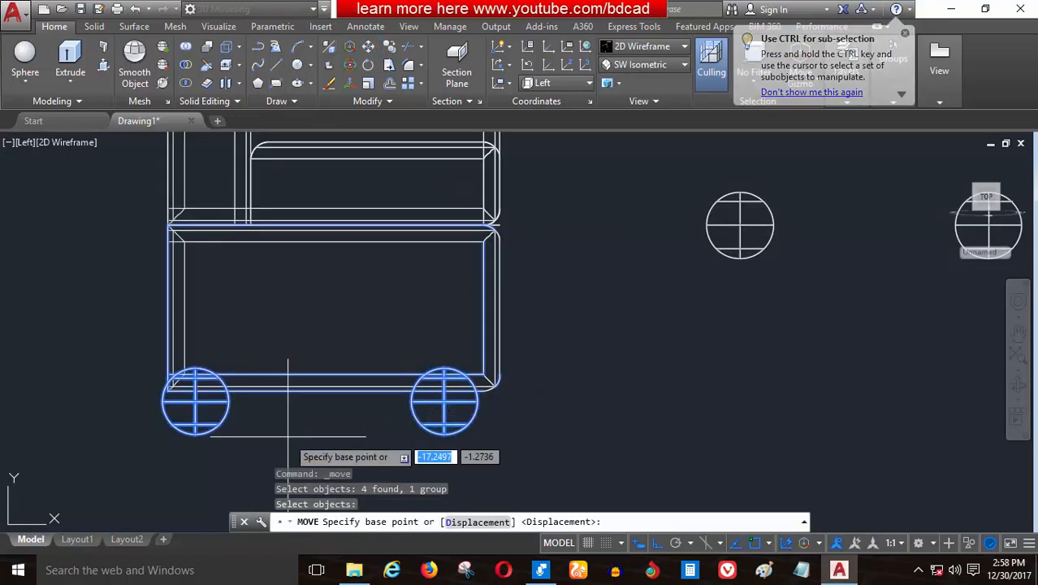
{"action": "left_click", "coordinate": [288, 434]}
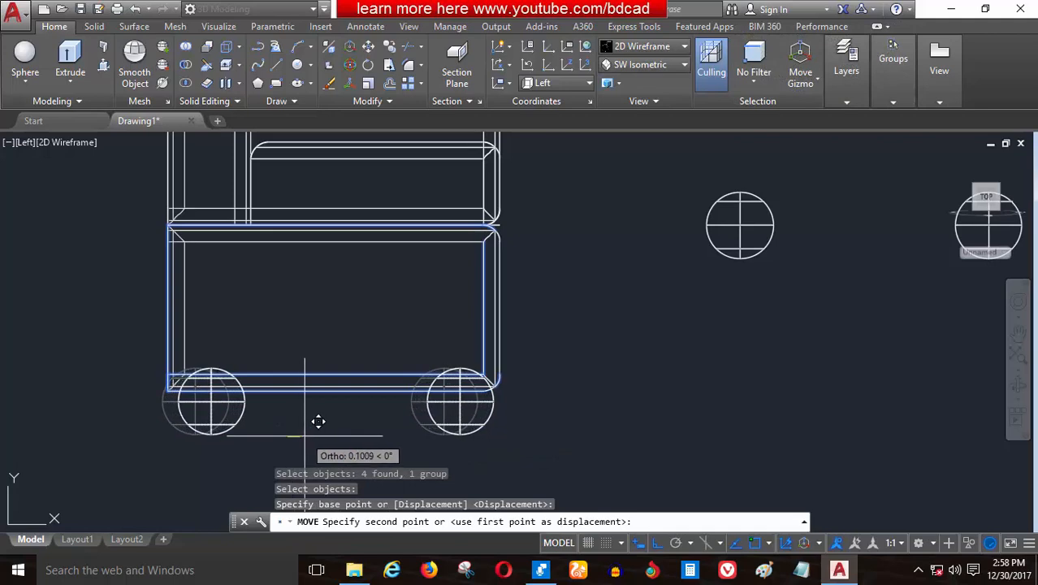
{"action": "left_click", "coordinate": [305, 437]}
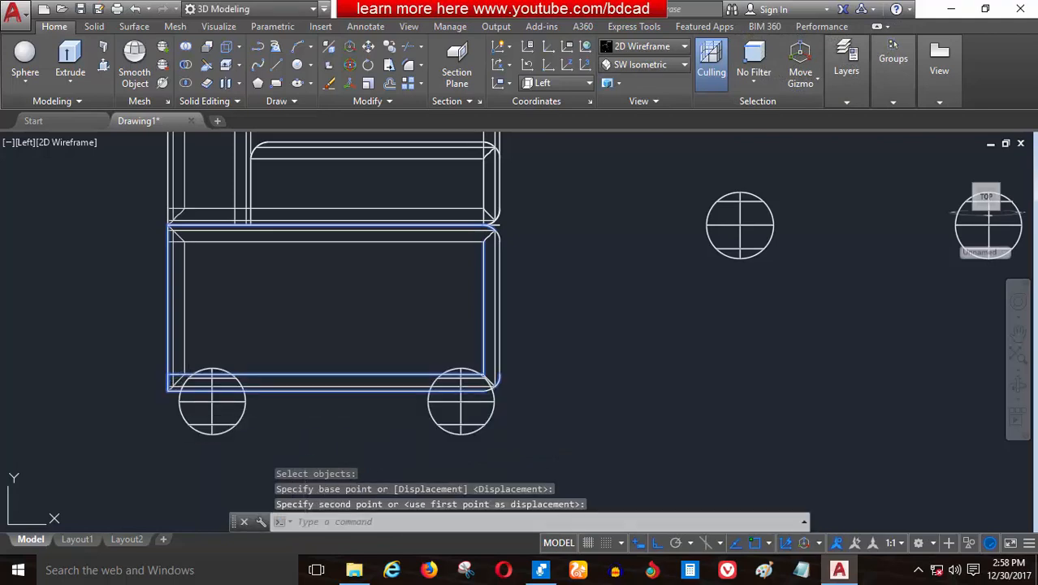
Nudge the feet group under the base about 0.02 back toward the sofa's rear to even out its placement
{"action": "key", "text": "Return"}
{"action": "left_click", "coordinate": [242, 412]}
{"action": "key", "text": "Return"}
{"action": "left_click", "coordinate": [306, 420]}
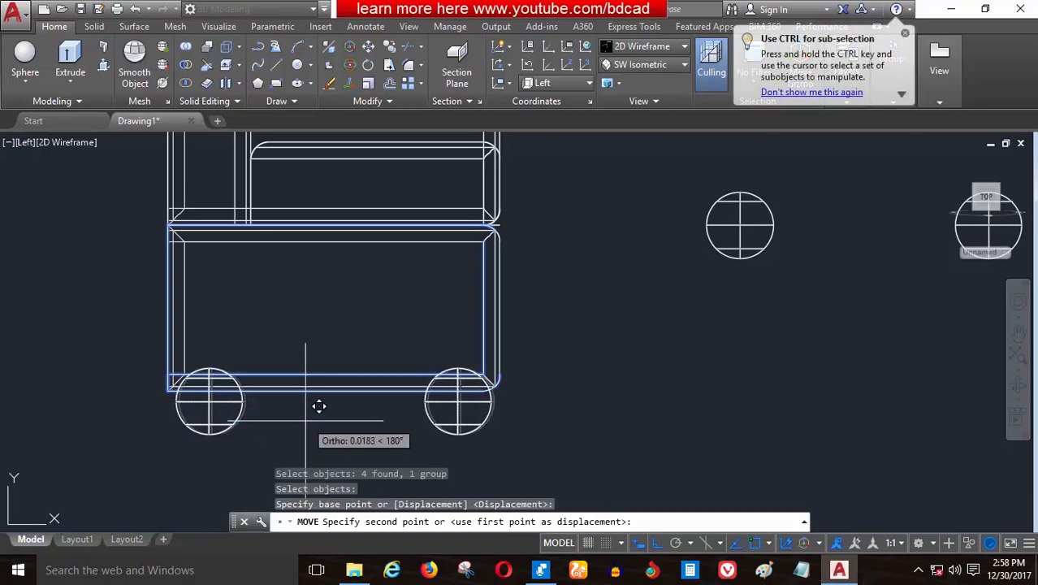
{"action": "left_click", "coordinate": [317, 408]}
{"action": "scroll", "coordinate": [402, 424], "scroll_direction": "down", "scroll_amount": 2}
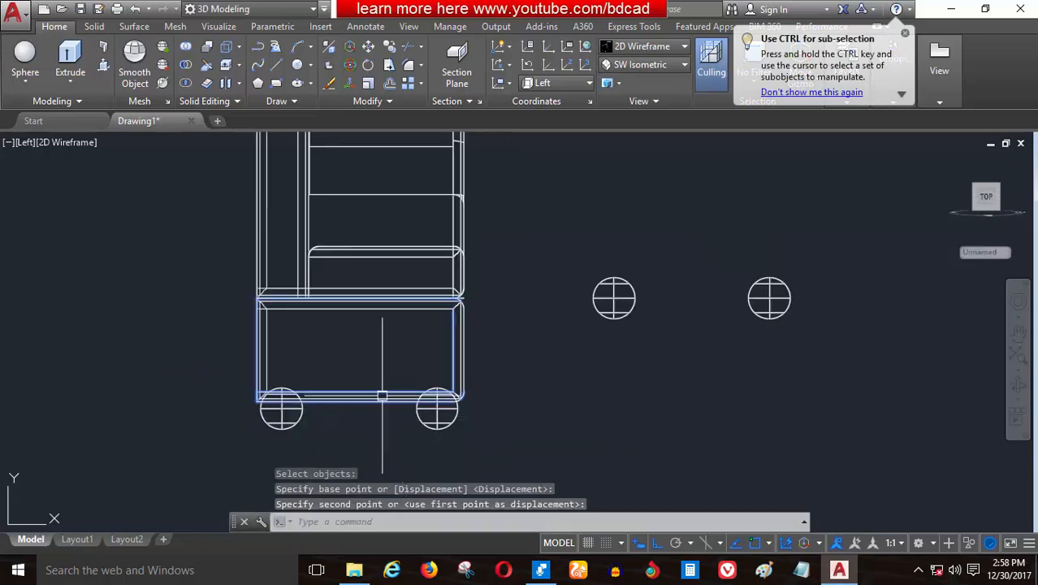
Set the visual style to Shaded with edges and check how the feet project below the base
{"action": "left_click", "coordinate": [78, 142]}
{"action": "left_click", "coordinate": [118, 280]}
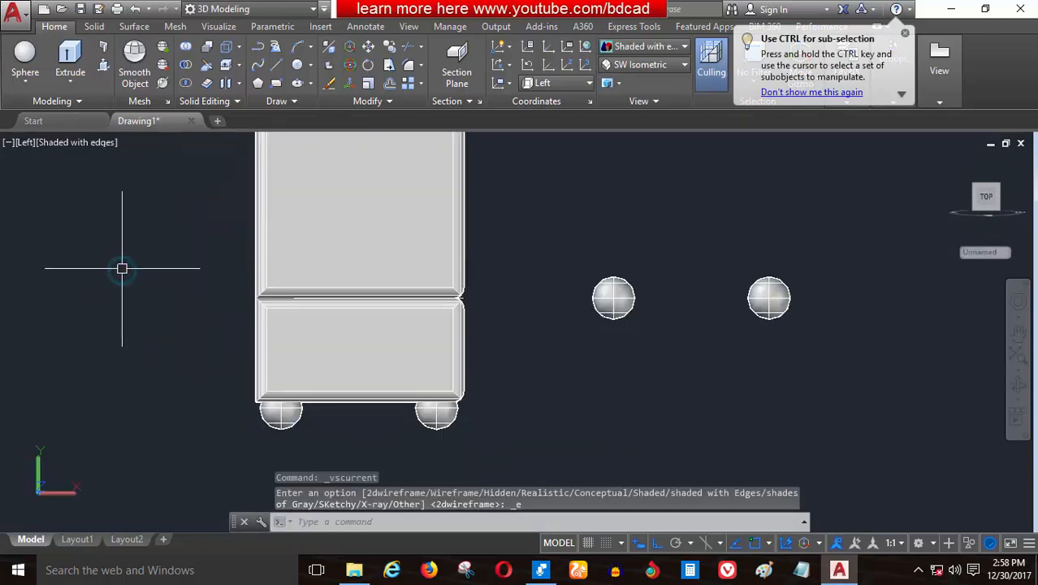
{"action": "scroll", "coordinate": [445, 406], "scroll_direction": "up", "scroll_amount": 3}
{"action": "scroll", "coordinate": [417, 394], "scroll_direction": "down", "scroll_amount": 2}
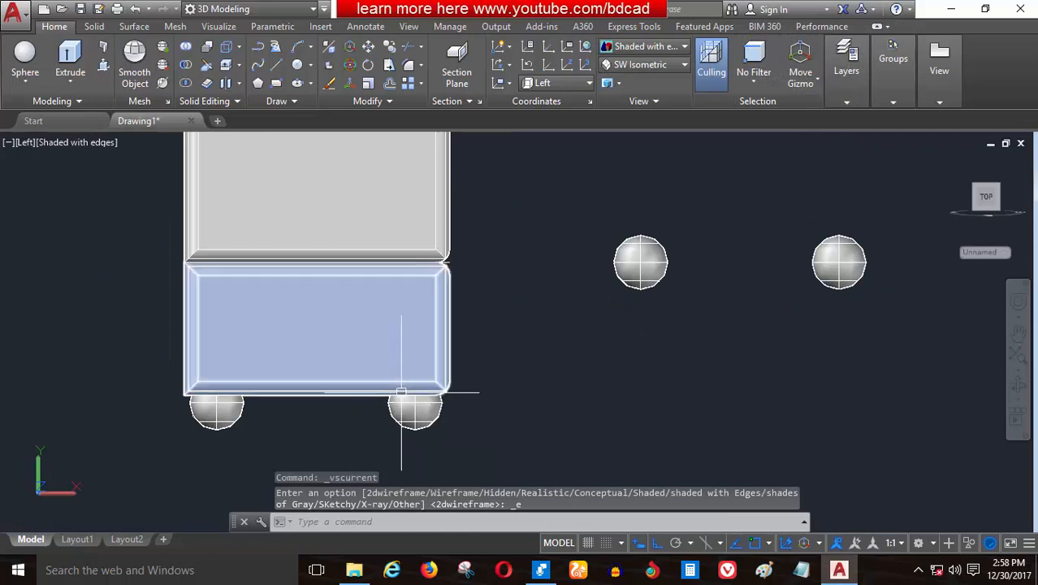
Switch to the SW Isometric view and orbit around the sofa to examine the feet from below and from the front
{"action": "left_click", "coordinate": [88, 144]}
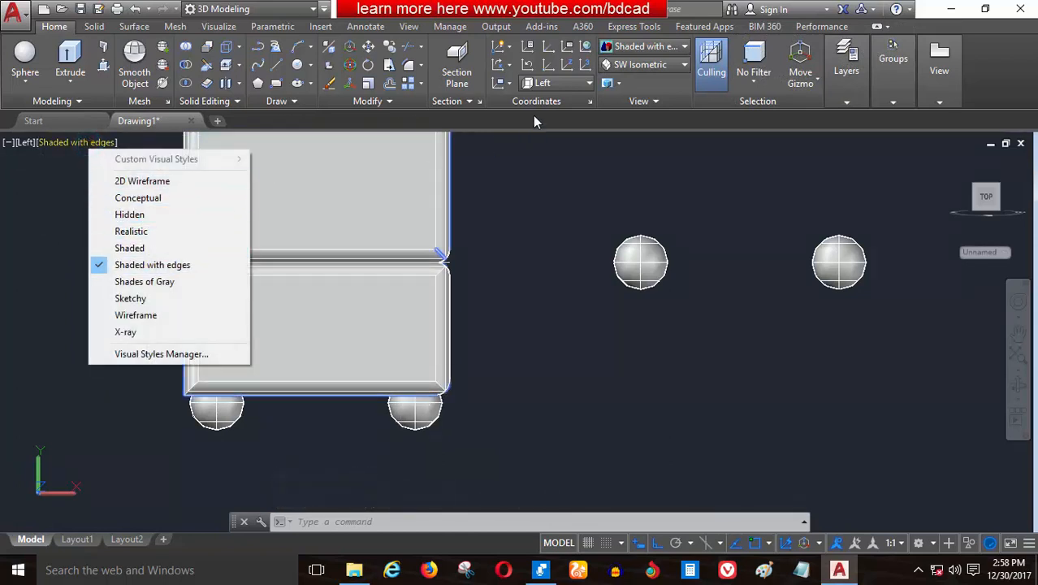
{"action": "left_click", "coordinate": [38, 143]}
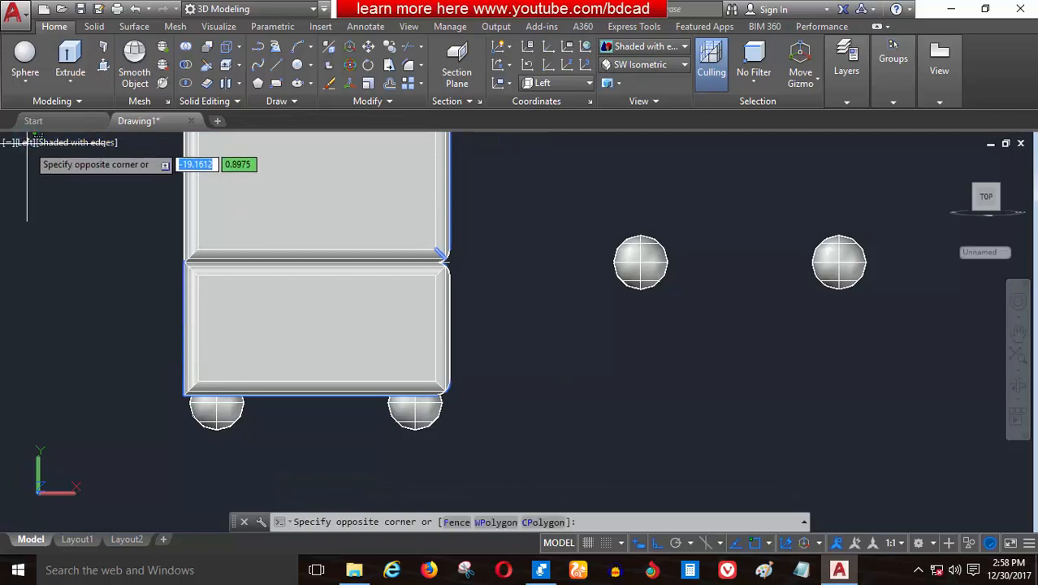
{"action": "key", "text": "Escape"}
{"action": "left_click", "coordinate": [25, 143]}
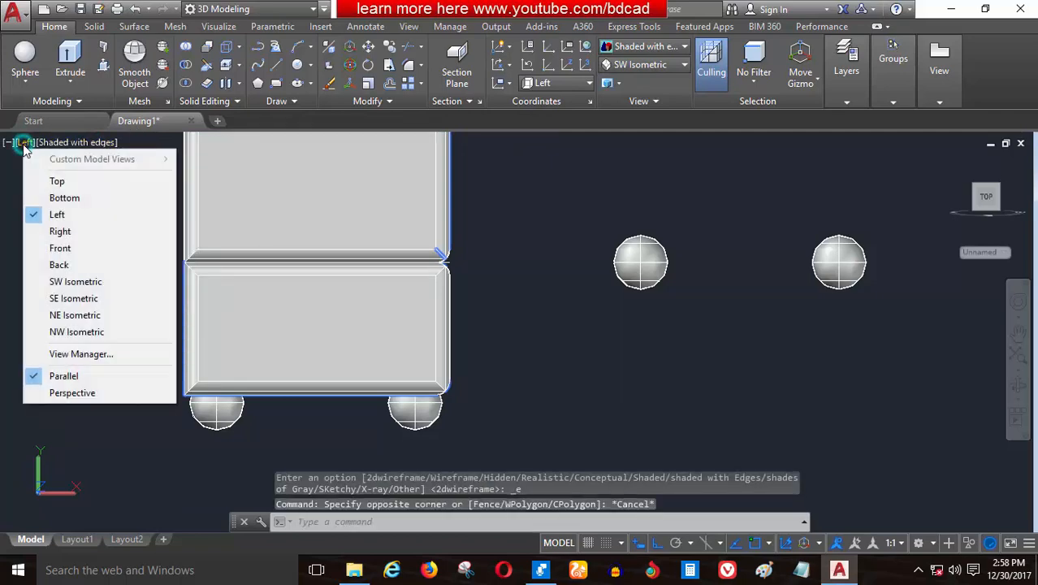
{"action": "left_click", "coordinate": [65, 279]}
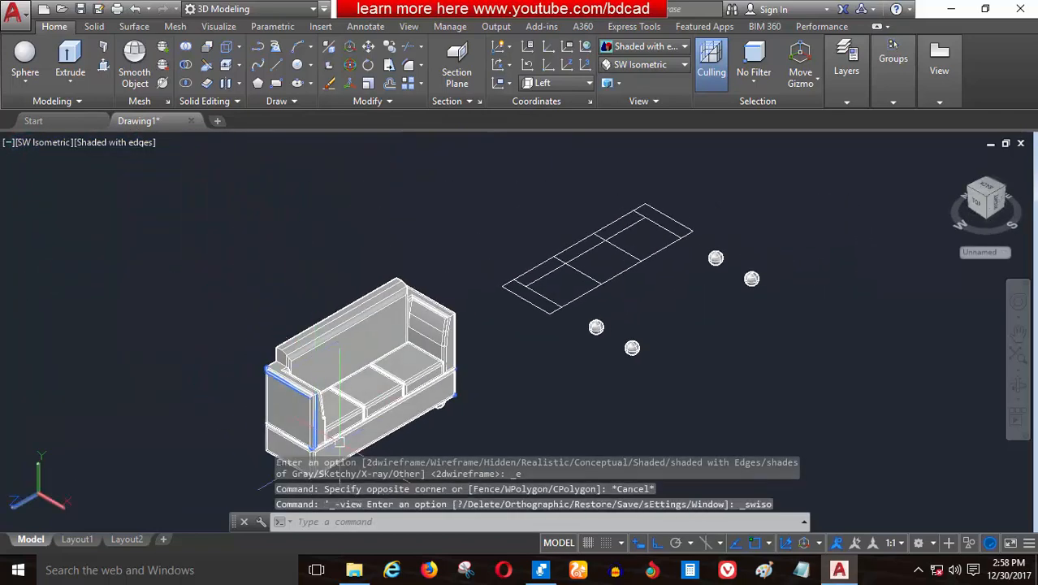
{"action": "middle_click_drag", "start_coordinate": [336, 406], "coordinate": [268, 350], "text": "shift"}
{"action": "scroll", "coordinate": [268, 349], "scroll_direction": "up", "scroll_amount": 6}
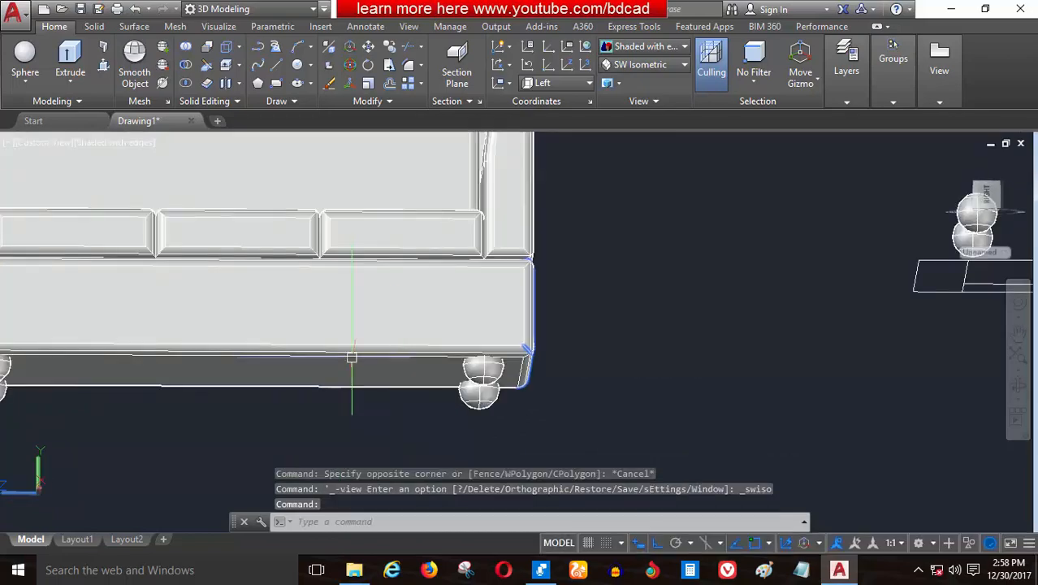
{"action": "middle_click_drag", "start_coordinate": [348, 364], "coordinate": [396, 397], "text": "shift"}
{"action": "scroll", "coordinate": [478, 431], "scroll_direction": "down", "scroll_amount": 3}
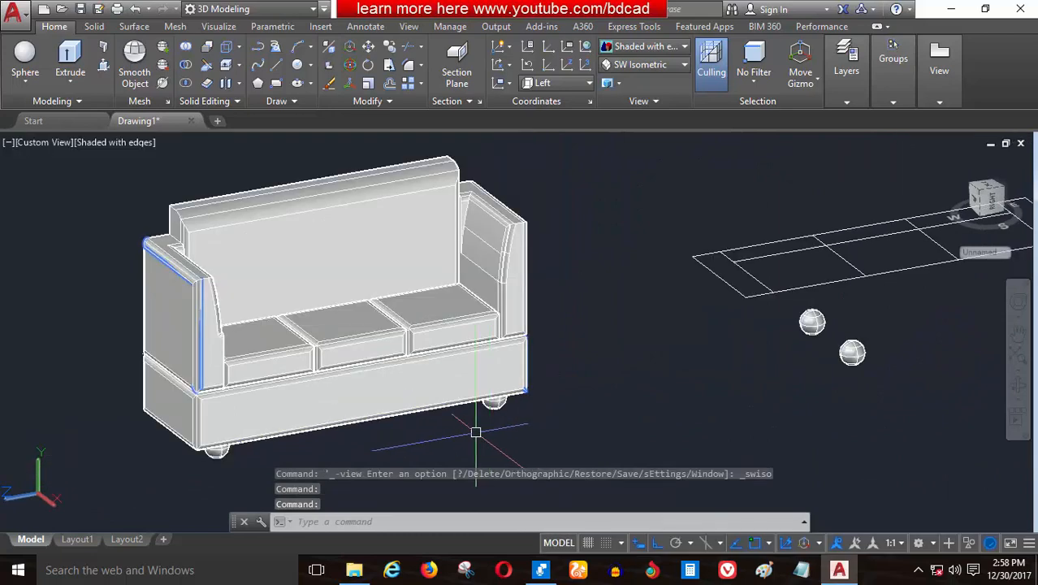
{"action": "scroll", "coordinate": [288, 317], "scroll_direction": "up", "scroll_amount": 2}
{"action": "middle_click_drag", "start_coordinate": [288, 317], "coordinate": [207, 323], "text": "shift"}
{"action": "scroll", "coordinate": [207, 323], "scroll_direction": "down", "scroll_amount": 3}
Delete the 2D plan outline together with the original feet group beside the sofa
{"action": "left_click", "coordinate": [788, 242]}
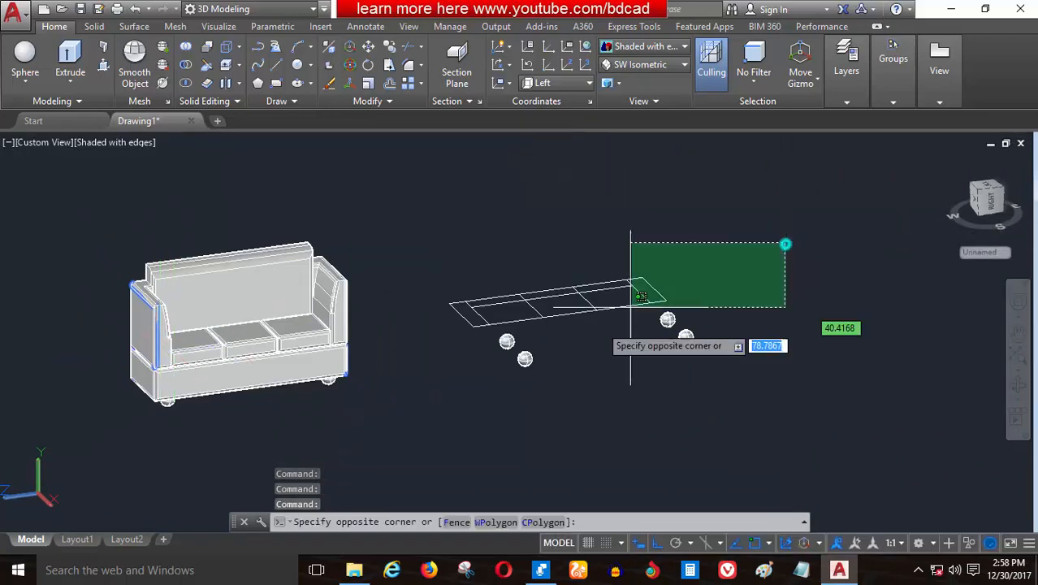
{"action": "left_click", "coordinate": [409, 423]}
{"action": "scroll", "coordinate": [315, 341], "scroll_direction": "up", "scroll_amount": 2}
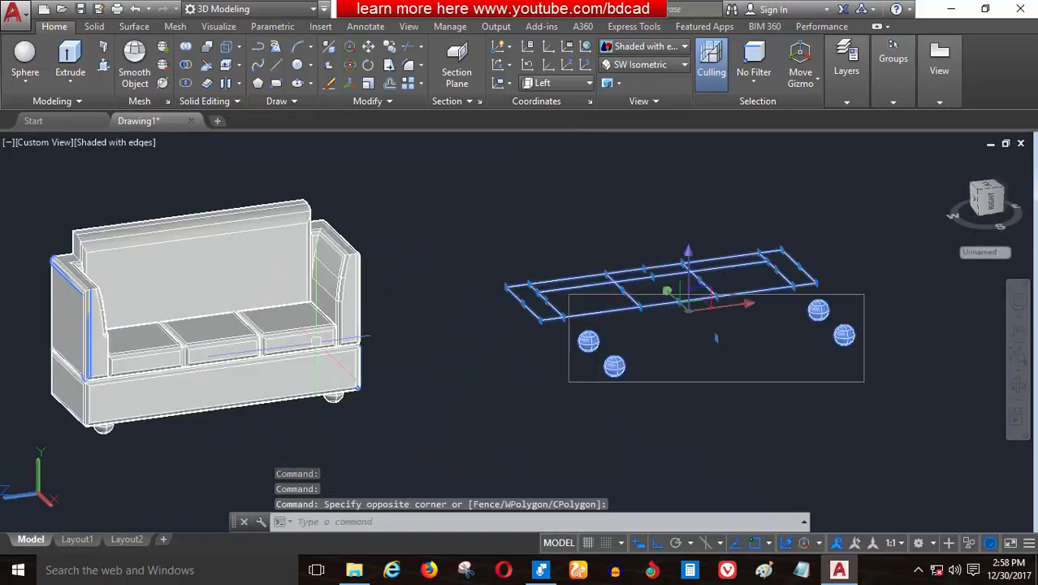
{"action": "key", "text": "Delete"}
Fillet the inner vertical edge of one armrest, next to the backrest, with a radius of 0.1
{"action": "scroll", "coordinate": [383, 348], "scroll_direction": "up", "scroll_amount": 4}
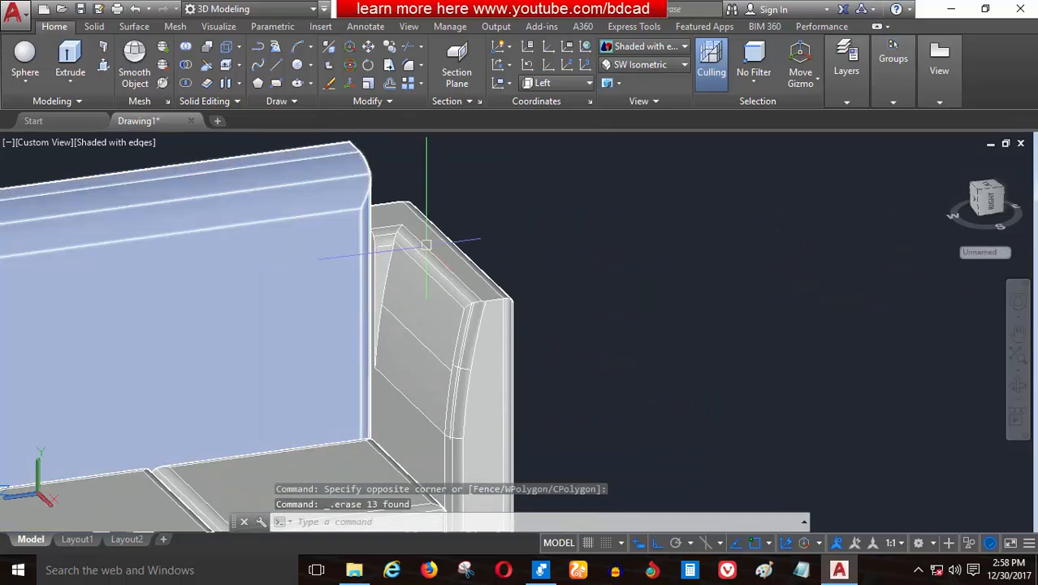
{"action": "scroll", "coordinate": [484, 244], "scroll_direction": "down", "scroll_amount": 1}
{"action": "scroll", "coordinate": [483, 245], "scroll_direction": "up", "scroll_amount": 5}
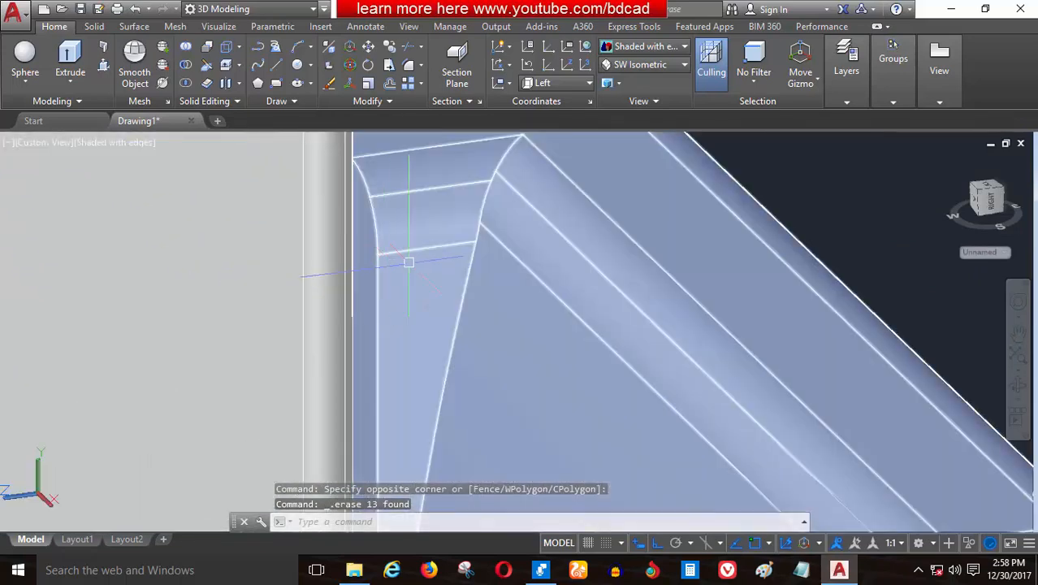
{"action": "scroll", "coordinate": [408, 276], "scroll_direction": "up", "scroll_amount": 2}
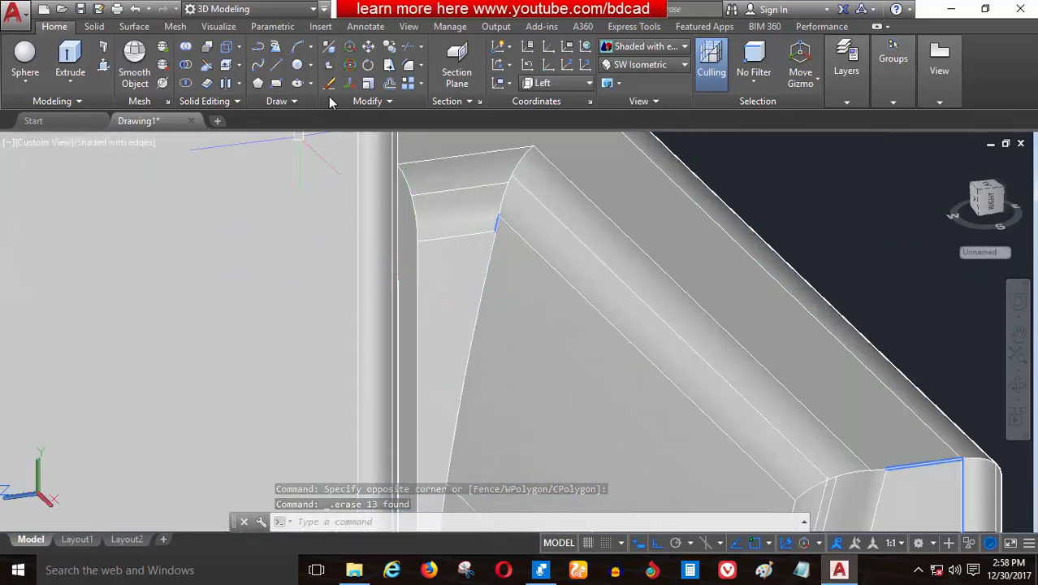
{"action": "left_click", "coordinate": [390, 65]}
{"action": "left_click", "coordinate": [409, 65]}
{"action": "left_click", "coordinate": [419, 277]}
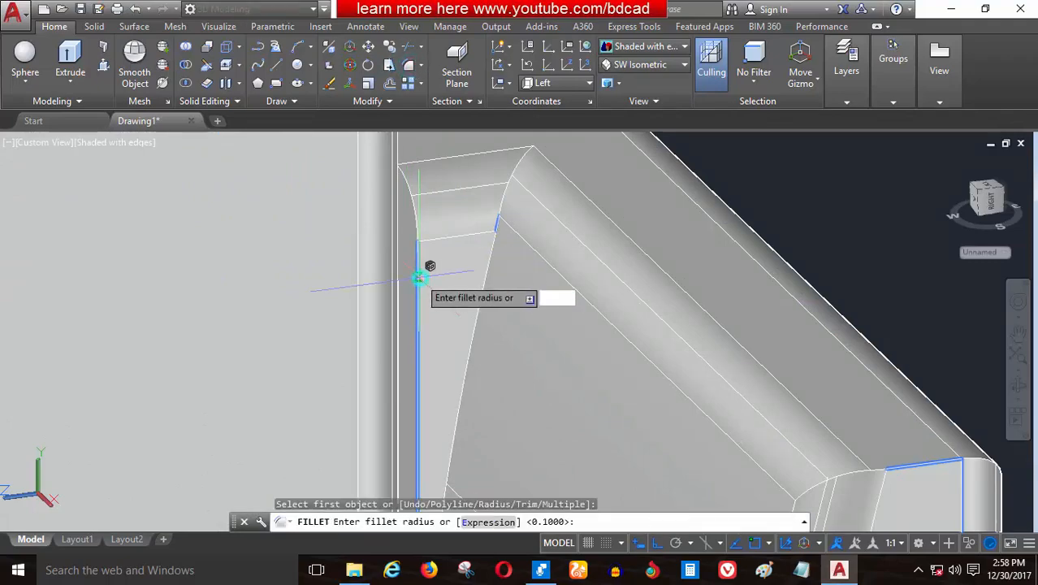
{"action": "key", "text": "Return"}
{"action": "key", "text": "Return"}
Fillet the matching inner vertical edge of the opposite armrest beside the backrest with the same 0.1 radius
{"action": "scroll", "coordinate": [459, 211], "scroll_direction": "down", "scroll_amount": 5}
{"action": "scroll", "coordinate": [503, 290], "scroll_direction": "down", "scroll_amount": 5}
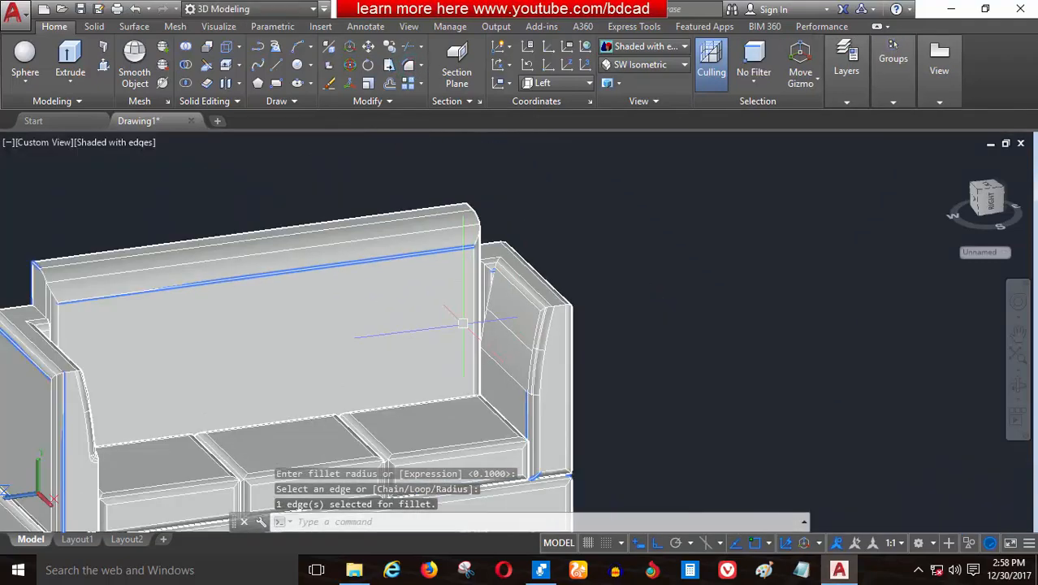
{"action": "middle_click_drag", "start_coordinate": [300, 323], "coordinate": [125, 260], "text": "shift"}
{"action": "scroll", "coordinate": [119, 231], "scroll_direction": "up", "scroll_amount": 7}
{"action": "key", "text": "Return"}
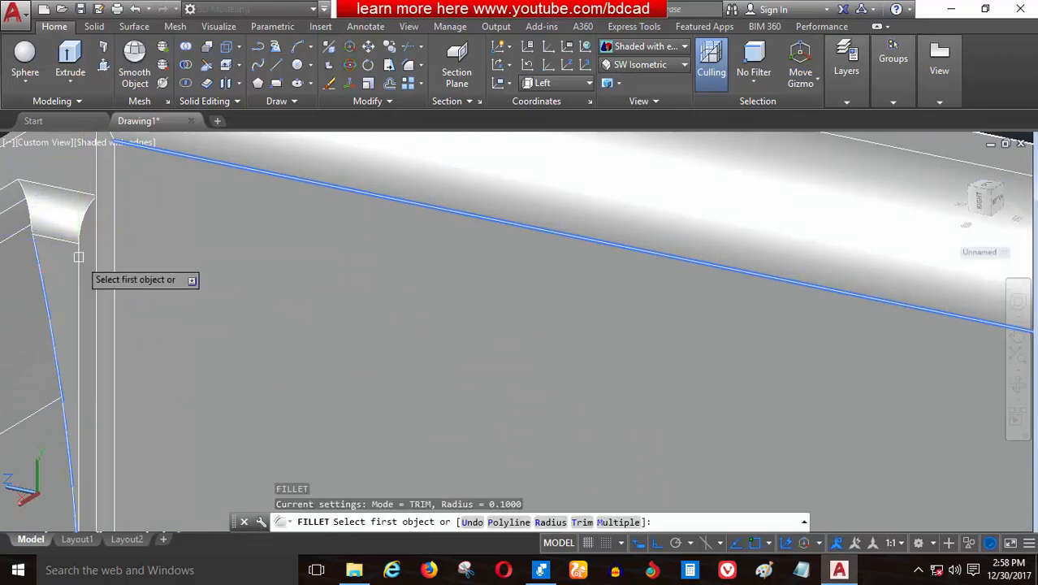
{"action": "left_click", "coordinate": [86, 253]}
{"action": "key", "text": "Return"}
{"action": "key", "text": "Return"}
Orbit around the finished sofa and examine the filleted armrests, backrest, cushions and feet
{"action": "scroll", "coordinate": [211, 284], "scroll_direction": "down", "scroll_amount": 4}
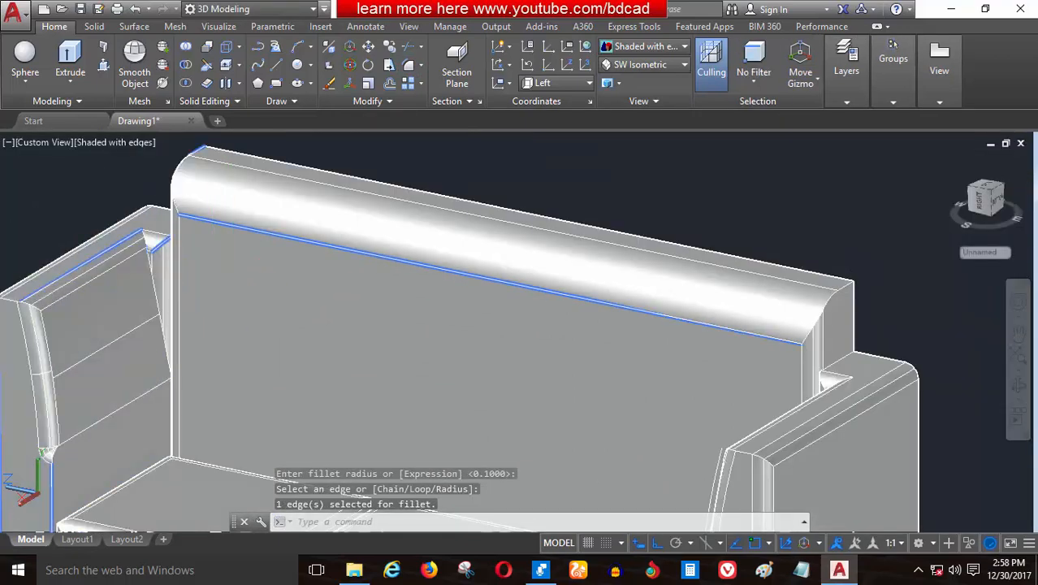
{"action": "middle_click_drag", "start_coordinate": [197, 286], "coordinate": [243, 288], "text": "shift"}
{"action": "scroll", "coordinate": [222, 308], "scroll_direction": "down", "scroll_amount": 4}
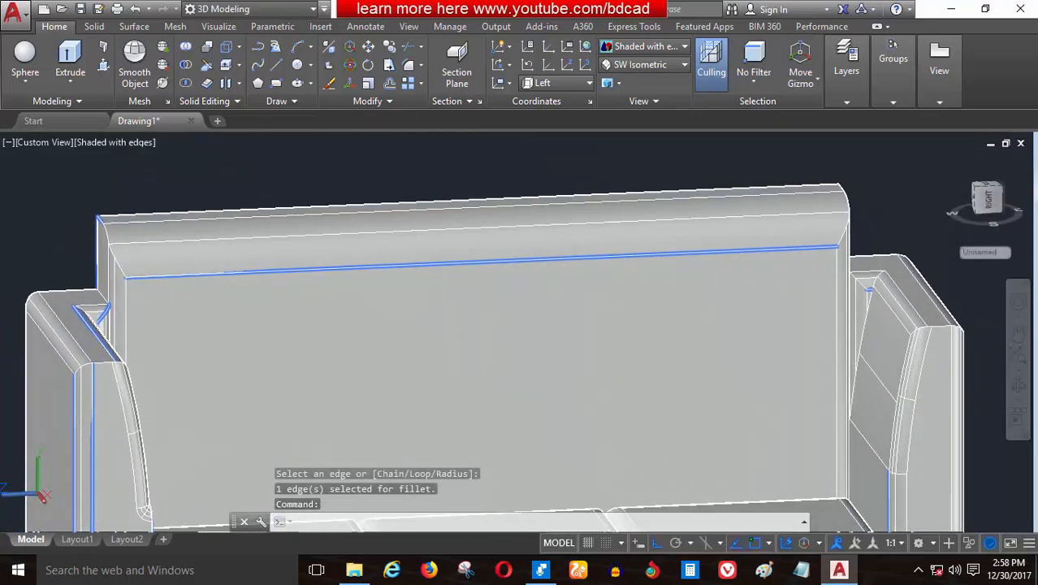
{"action": "scroll", "coordinate": [228, 313], "scroll_direction": "down", "scroll_amount": 4}
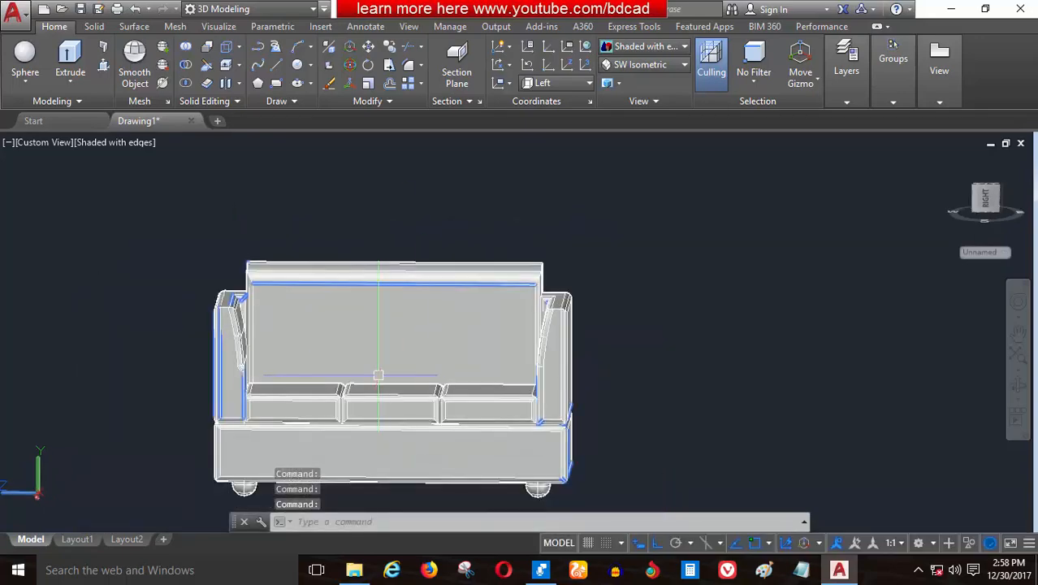
{"action": "middle_click_drag", "start_coordinate": [400, 410], "coordinate": [508, 413], "text": "shift"}
{"action": "scroll", "coordinate": [380, 400], "scroll_direction": "down", "scroll_amount": 2}
{"action": "scroll", "coordinate": [508, 413], "scroll_direction": "up", "scroll_amount": 3}
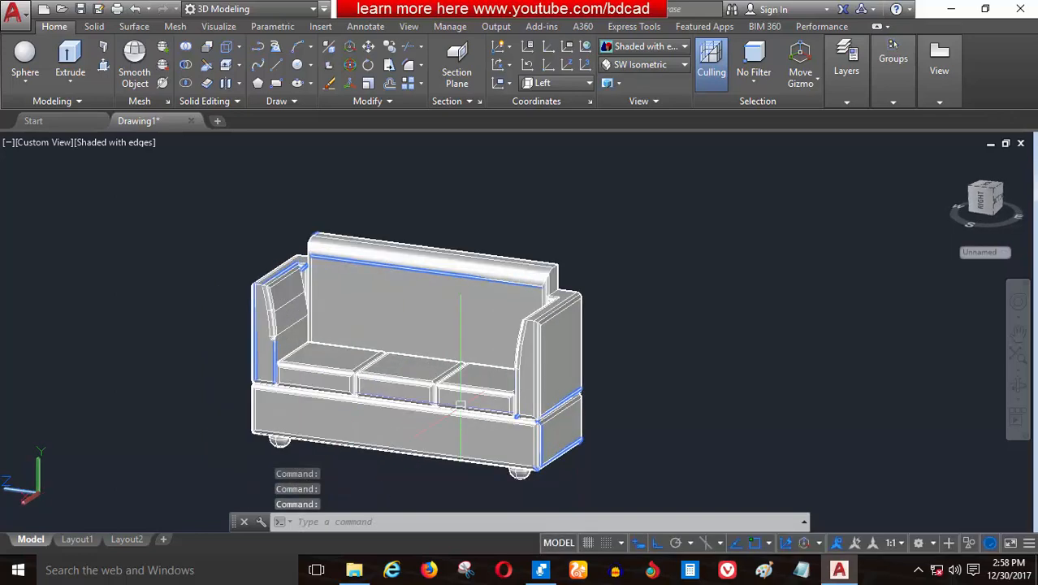
{"action": "middle_click_drag", "start_coordinate": [421, 375], "coordinate": [380, 309], "text": "shift"}
{"action": "scroll", "coordinate": [352, 304], "scroll_direction": "up", "scroll_amount": 3}
{"action": "scroll", "coordinate": [380, 354], "scroll_direction": "down", "scroll_amount": 4}
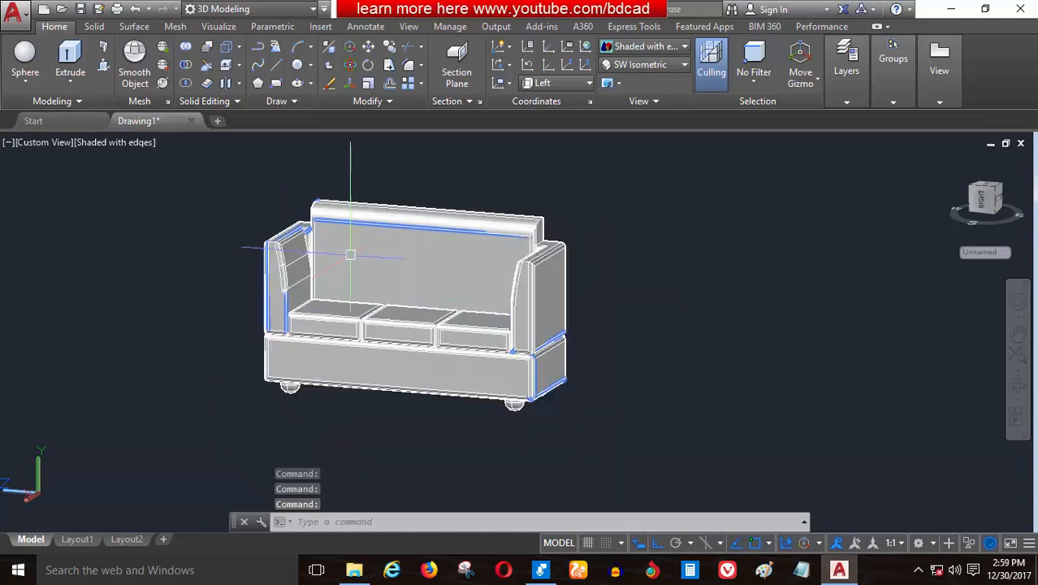
{"action": "scroll", "coordinate": [391, 327], "scroll_direction": "up", "scroll_amount": 4}
{"action": "scroll", "coordinate": [390, 364], "scroll_direction": "down", "scroll_amount": 4}
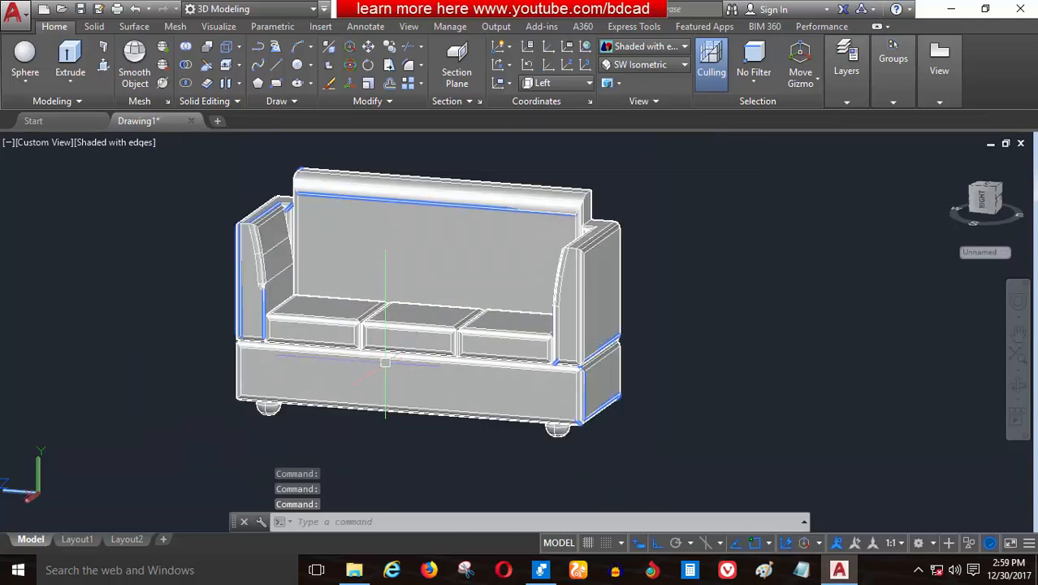
{"action": "scroll", "coordinate": [394, 316], "scroll_direction": "up", "scroll_amount": 3}
{"action": "middle_click_drag", "start_coordinate": [429, 316], "coordinate": [396, 314]}
{"action": "scroll", "coordinate": [397, 313], "scroll_direction": "down", "scroll_amount": 2}
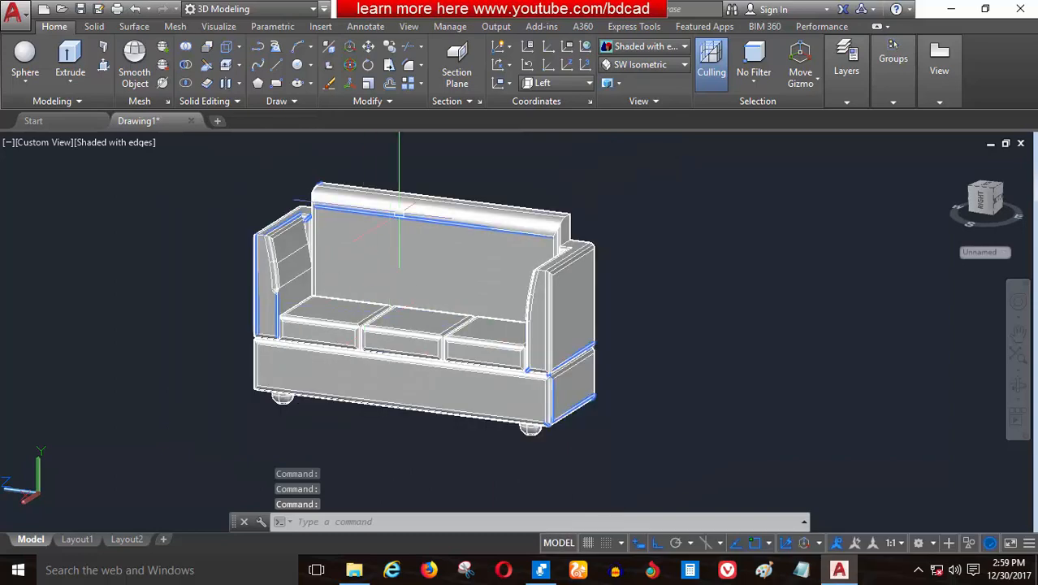
Switch the model to the Top view
{"action": "left_click", "coordinate": [37, 143]}
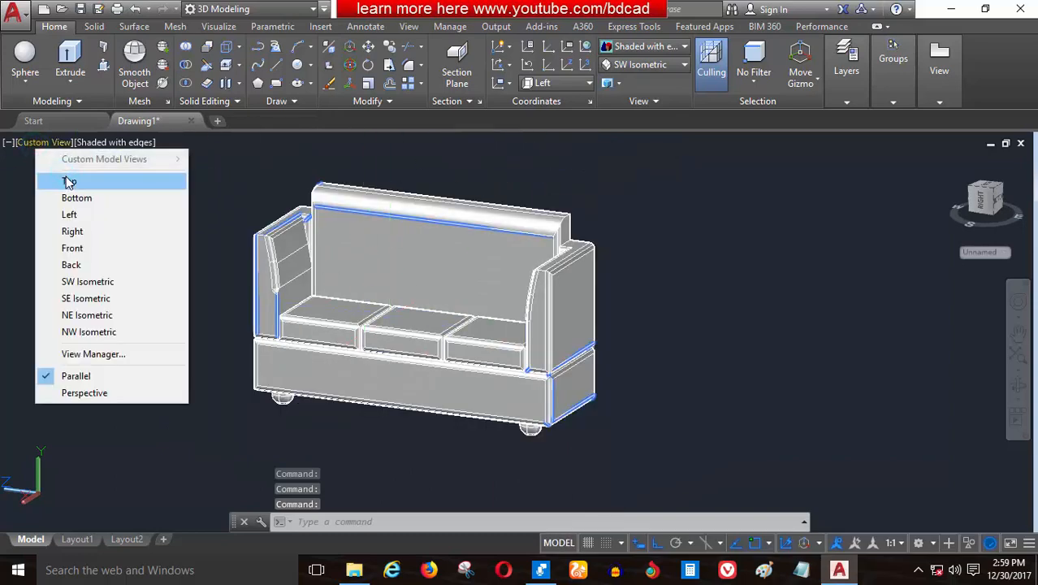
{"action": "left_click", "coordinate": [69, 182]}
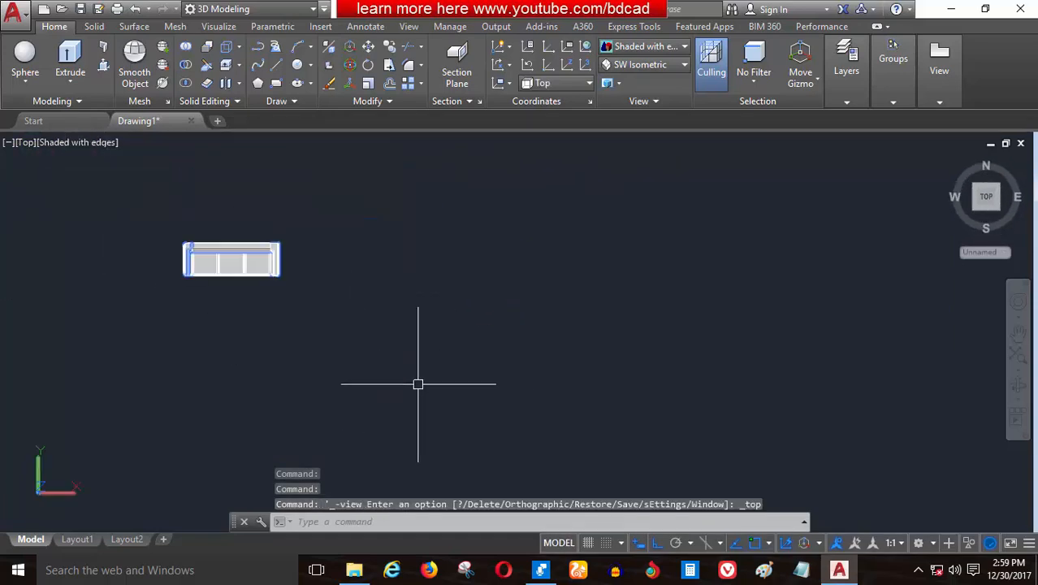
Draw a large rectangle around the sofa as a floor outline and show the model in the SW Isometric view
{"action": "middle_click_drag", "start_coordinate": [234, 282], "coordinate": [478, 314]}
{"action": "scroll", "coordinate": [476, 312], "scroll_direction": "up", "scroll_amount": 3}
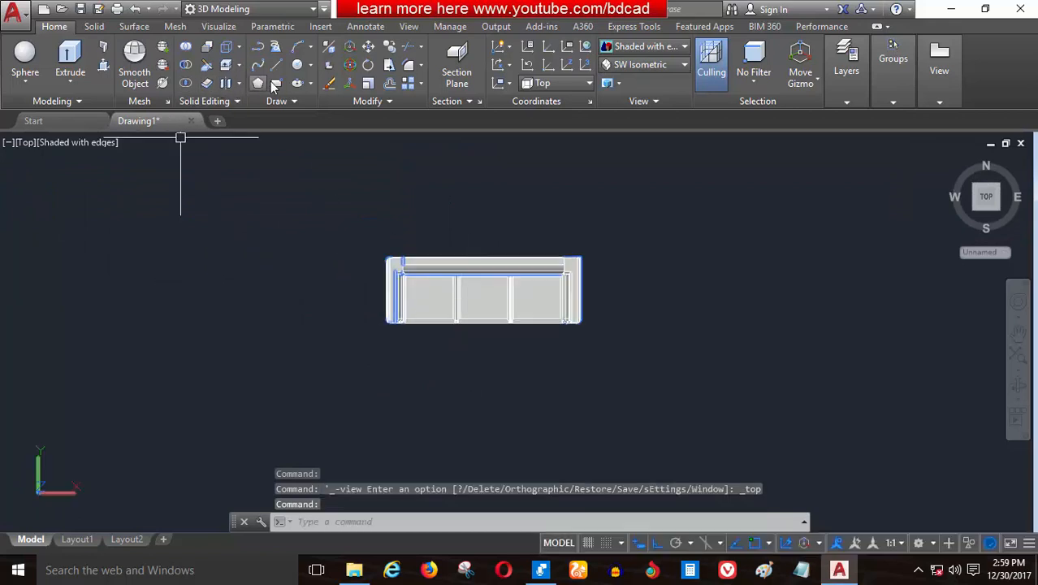
{"action": "left_click", "coordinate": [275, 84]}
{"action": "scroll", "coordinate": [341, 272], "scroll_direction": "down", "scroll_amount": 5}
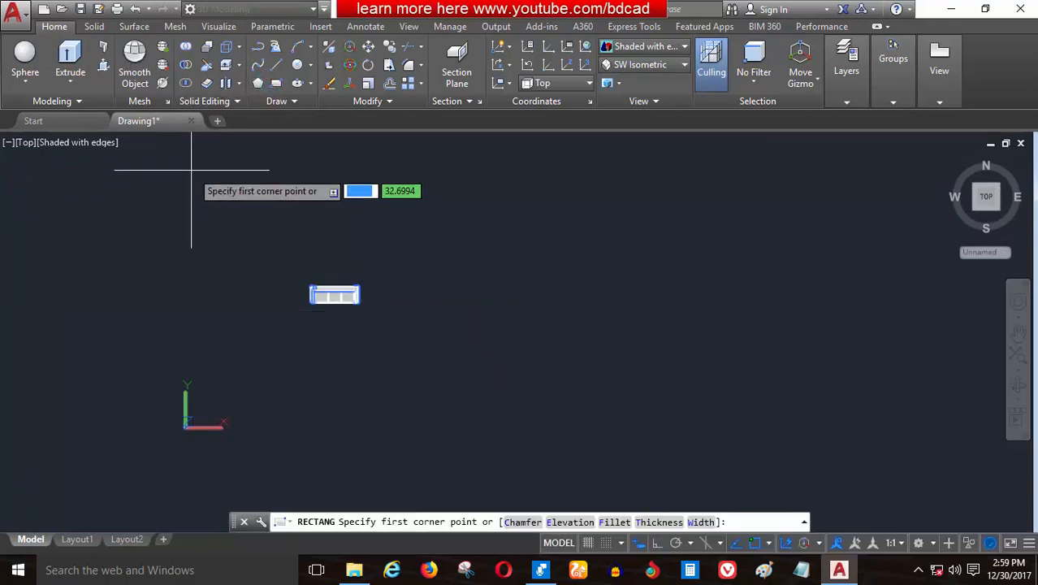
{"action": "left_click", "coordinate": [192, 170]}
{"action": "left_click", "coordinate": [467, 438]}
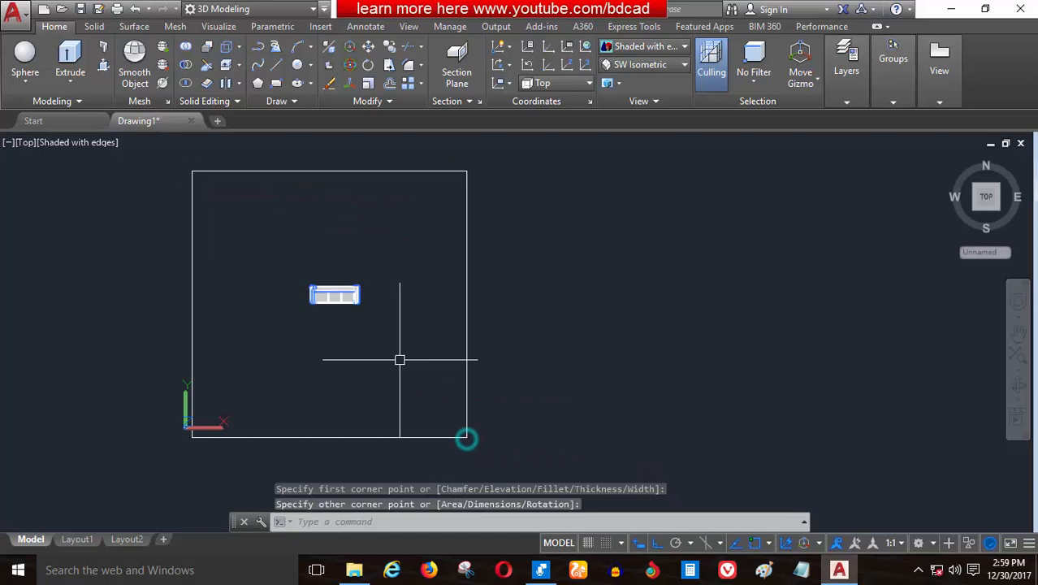
{"action": "left_click", "coordinate": [655, 65]}
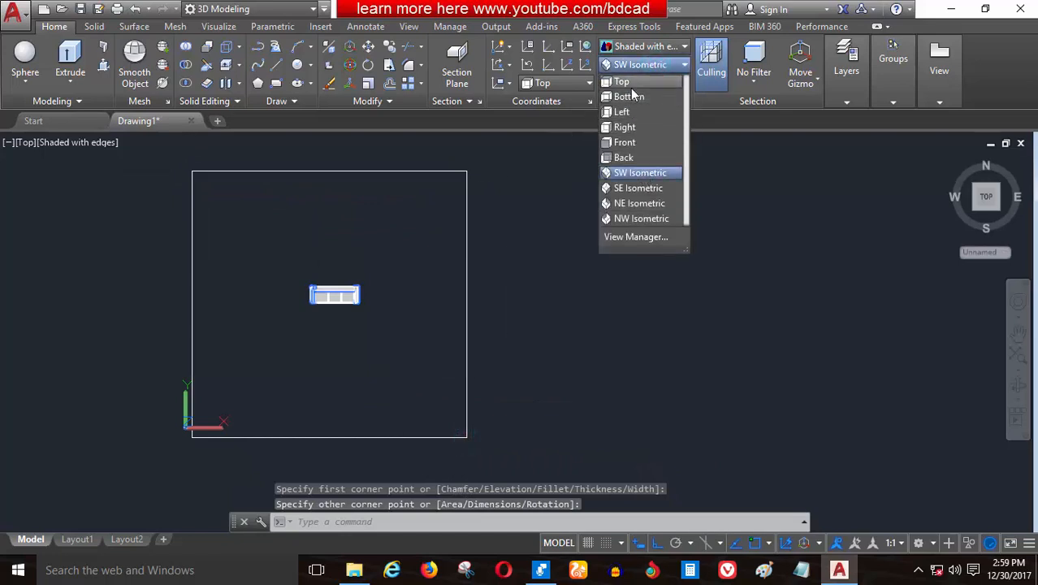
{"action": "left_click", "coordinate": [636, 174]}
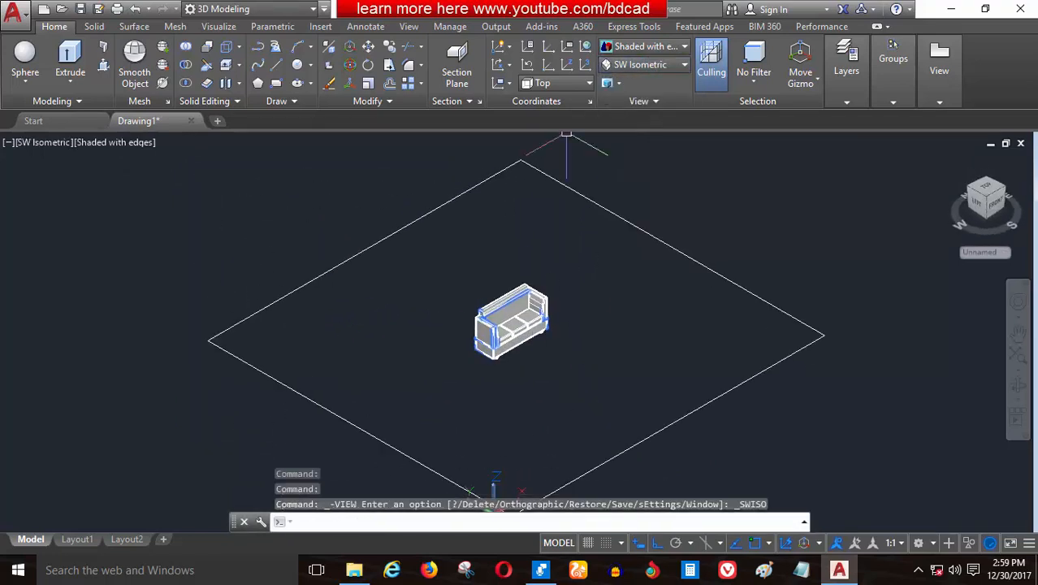
In the Left view, move the floor rectangle straight down to the underside of the sofa's feet
{"action": "scroll", "coordinate": [516, 359], "scroll_direction": "up", "scroll_amount": 3}
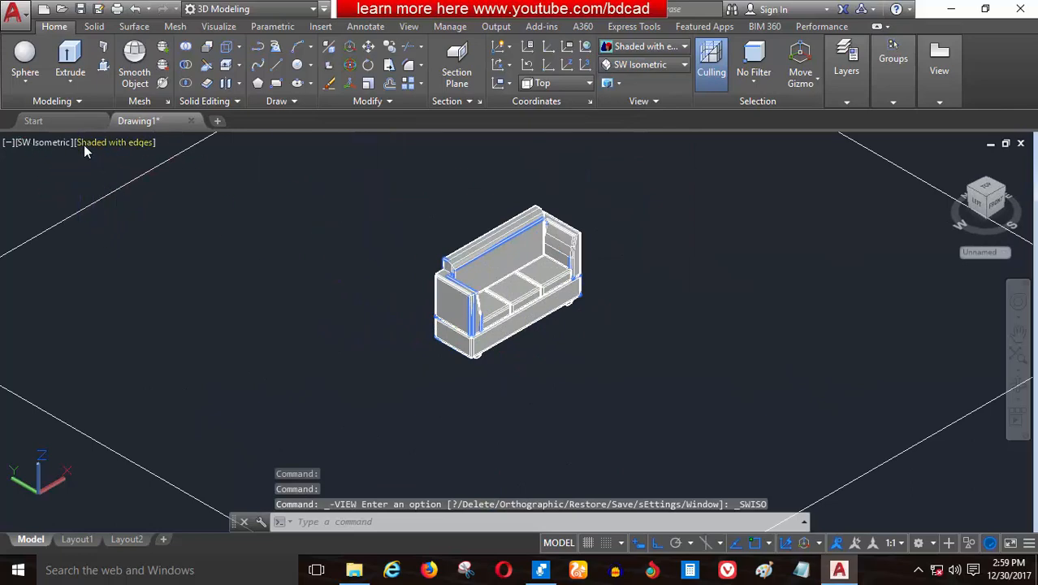
{"action": "left_click", "coordinate": [53, 143]}
{"action": "left_click", "coordinate": [82, 215]}
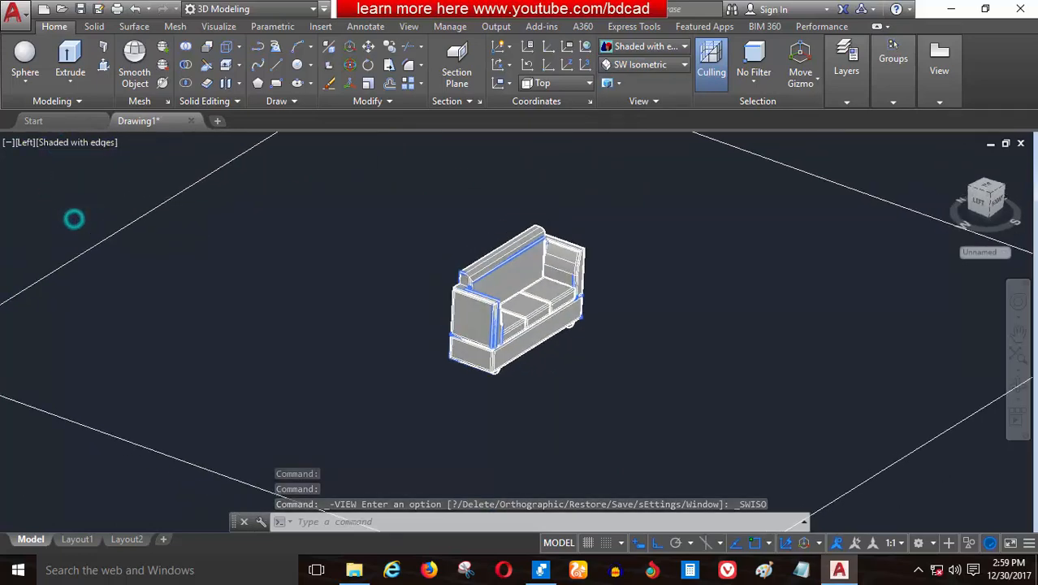
{"action": "scroll", "coordinate": [492, 351], "scroll_direction": "up", "scroll_amount": 4}
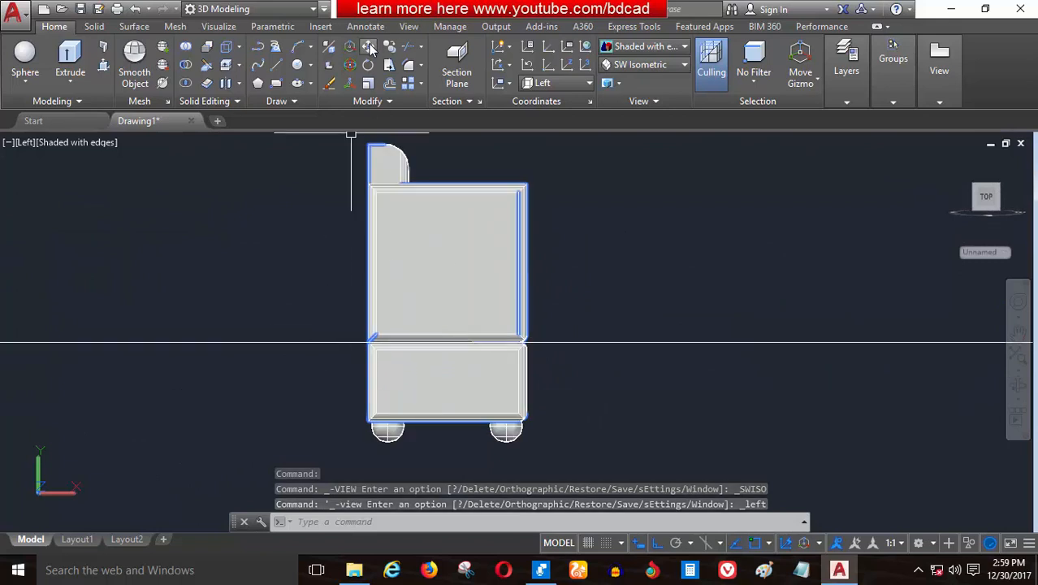
{"action": "type", "text": "m"}
{"action": "key", "text": "Return"}
{"action": "left_click", "coordinate": [582, 342]}
{"action": "key", "text": "Return"}
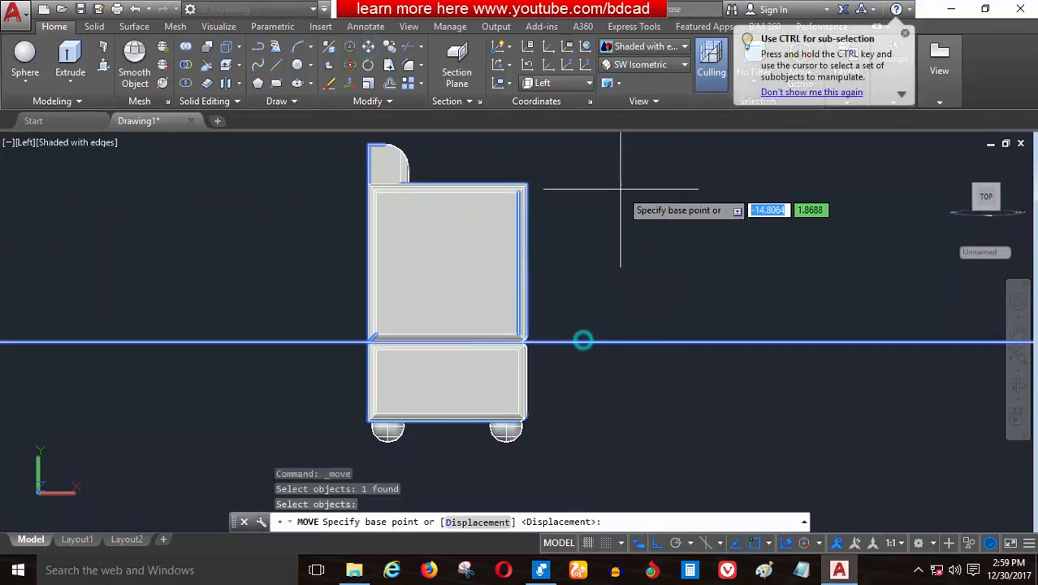
{"action": "left_click", "coordinate": [625, 178]}
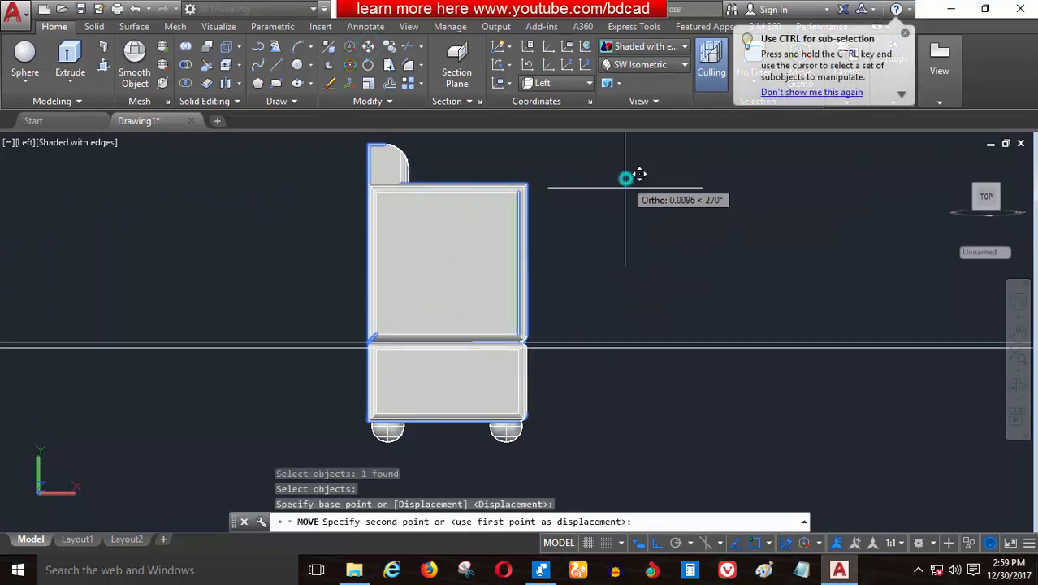
{"action": "left_click", "coordinate": [625, 279]}
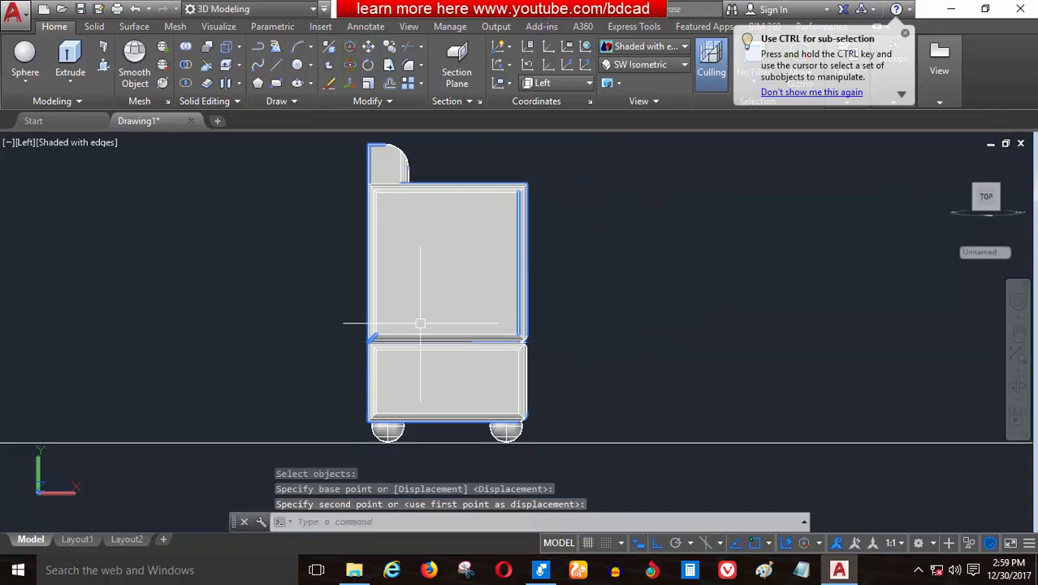
Return to the SW Isometric view and convert the floor rectangle into a region
{"action": "left_click", "coordinate": [30, 143]}
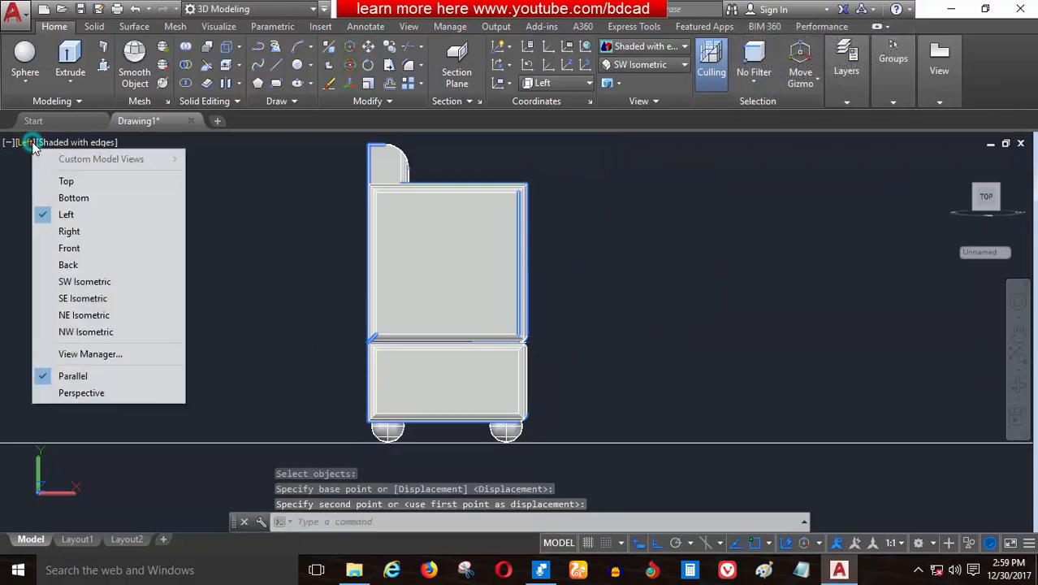
{"action": "left_click", "coordinate": [82, 283]}
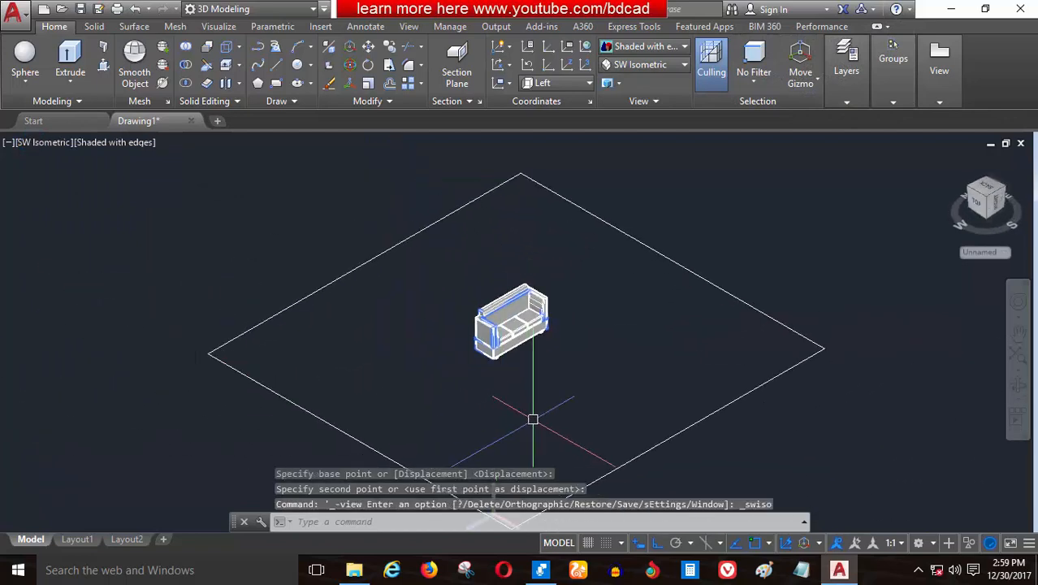
{"action": "scroll", "coordinate": [231, 353], "scroll_direction": "up", "scroll_amount": 4}
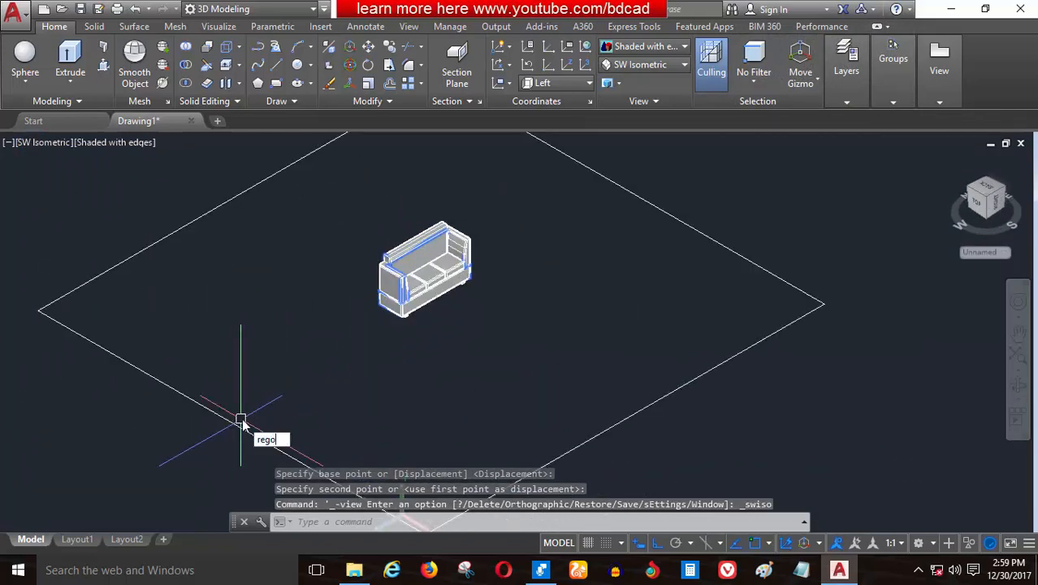
{"action": "key", "text": "BackSpace"}
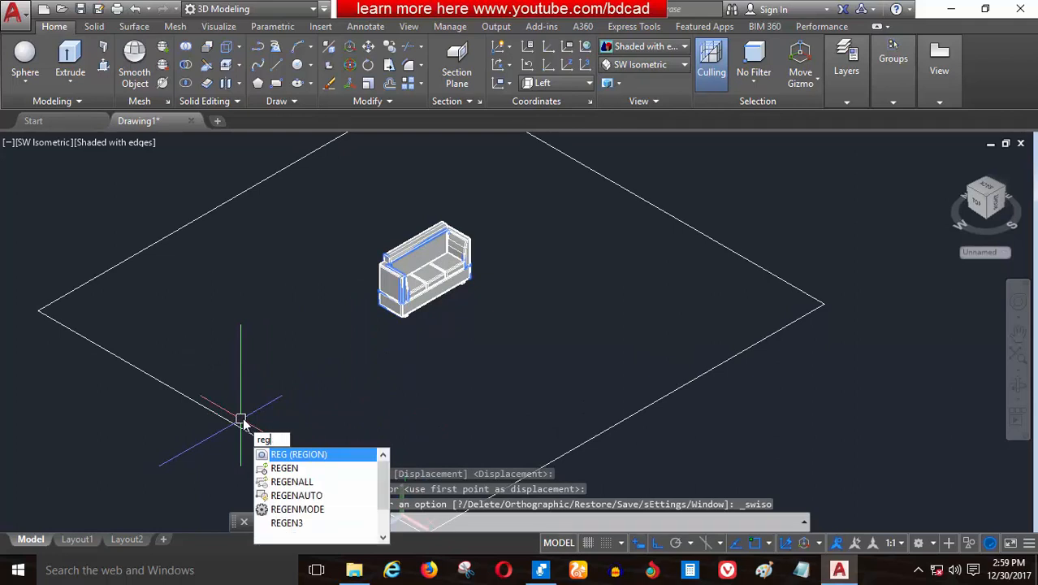
{"action": "type", "text": "io"}
{"action": "key", "text": "Return"}
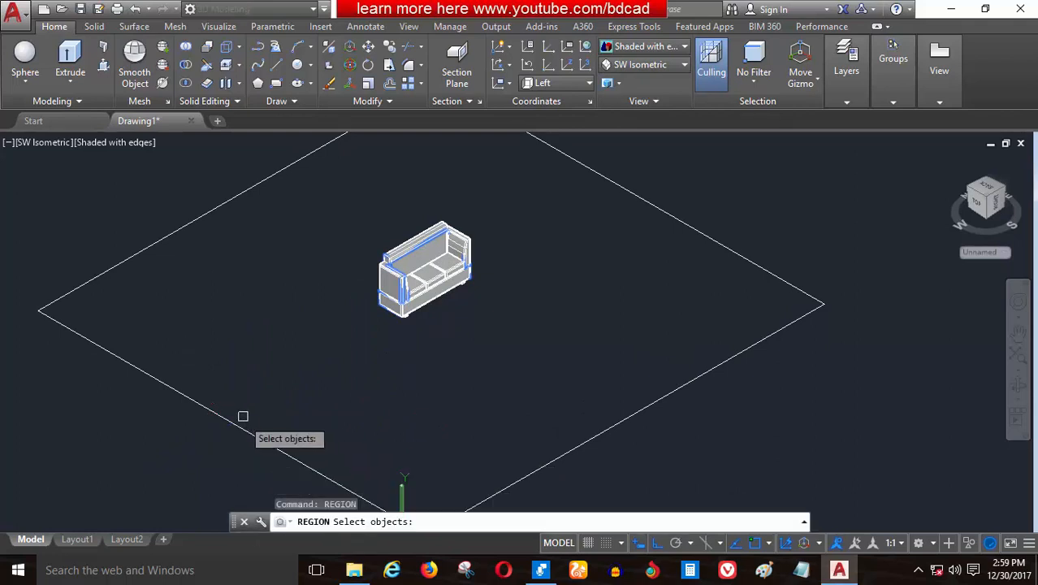
{"action": "left_click", "coordinate": [235, 422]}
{"action": "key", "text": "Return"}
Orbit around the sofa on its floor and examine the armrests, seat cushions, backrest and feet up close
{"action": "scroll", "coordinate": [430, 323], "scroll_direction": "up", "scroll_amount": 3}
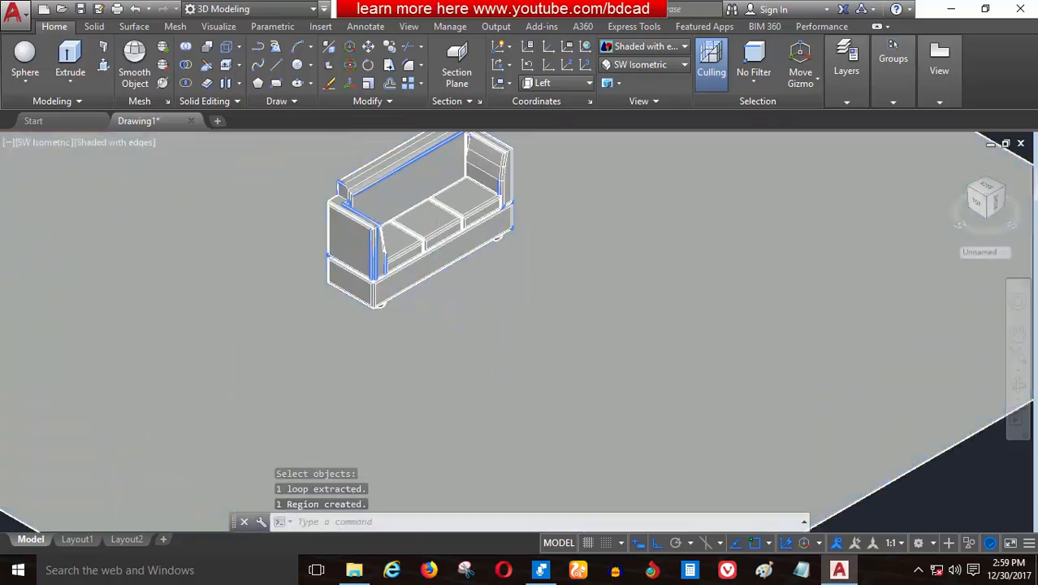
{"action": "scroll", "coordinate": [364, 323], "scroll_direction": "down", "scroll_amount": 2}
{"action": "middle_click_drag", "start_coordinate": [350, 347], "coordinate": [318, 278], "text": "shift"}
{"action": "scroll", "coordinate": [356, 234], "scroll_direction": "up", "scroll_amount": 3}
{"action": "scroll", "coordinate": [358, 304], "scroll_direction": "up", "scroll_amount": 6}
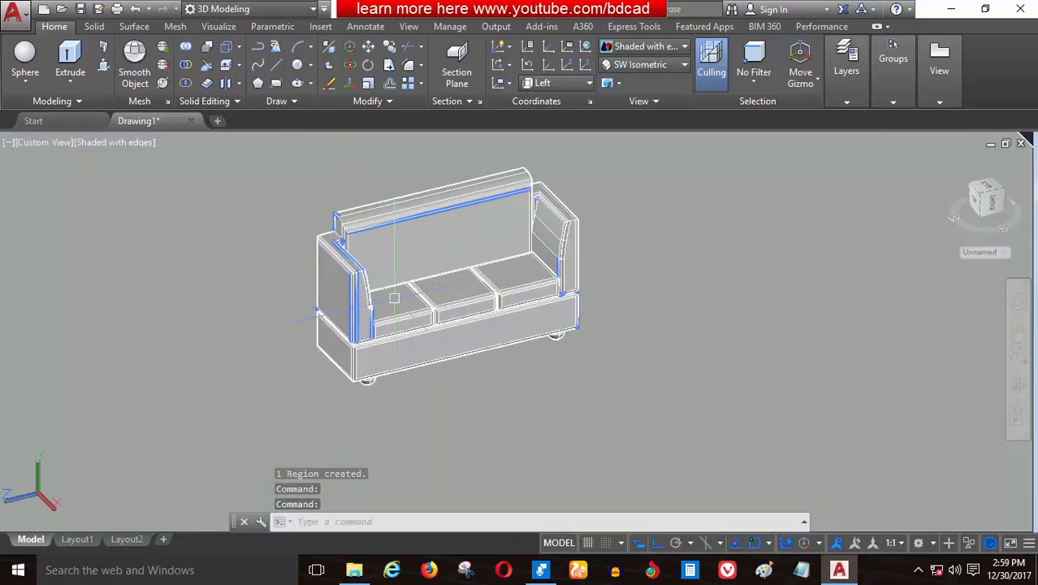
{"action": "scroll", "coordinate": [321, 337], "scroll_direction": "up", "scroll_amount": 3}
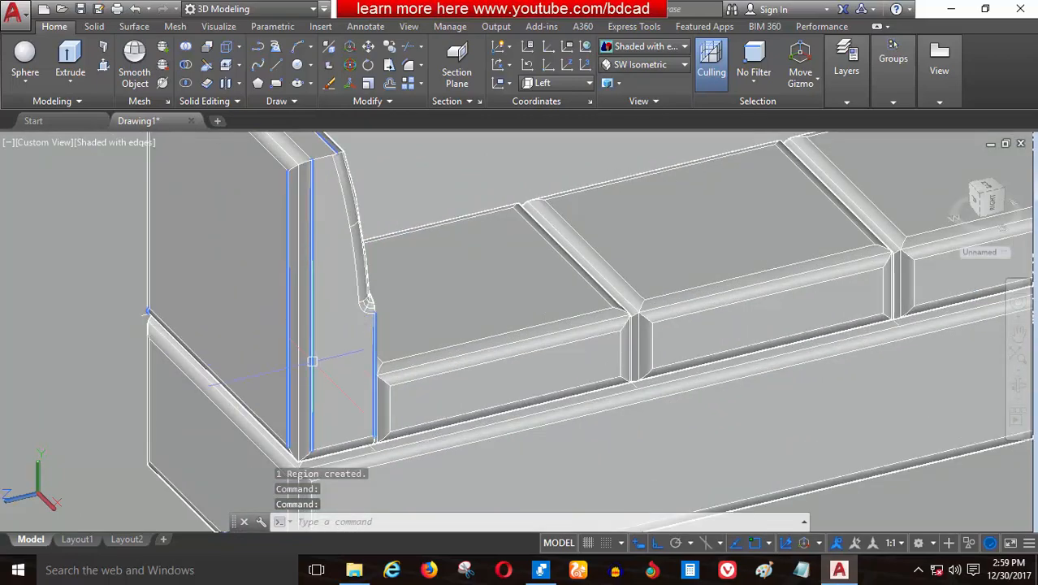
{"action": "scroll", "coordinate": [317, 375], "scroll_direction": "down", "scroll_amount": 4}
{"action": "scroll", "coordinate": [380, 341], "scroll_direction": "down", "scroll_amount": 4}
{"action": "scroll", "coordinate": [432, 293], "scroll_direction": "up", "scroll_amount": 3}
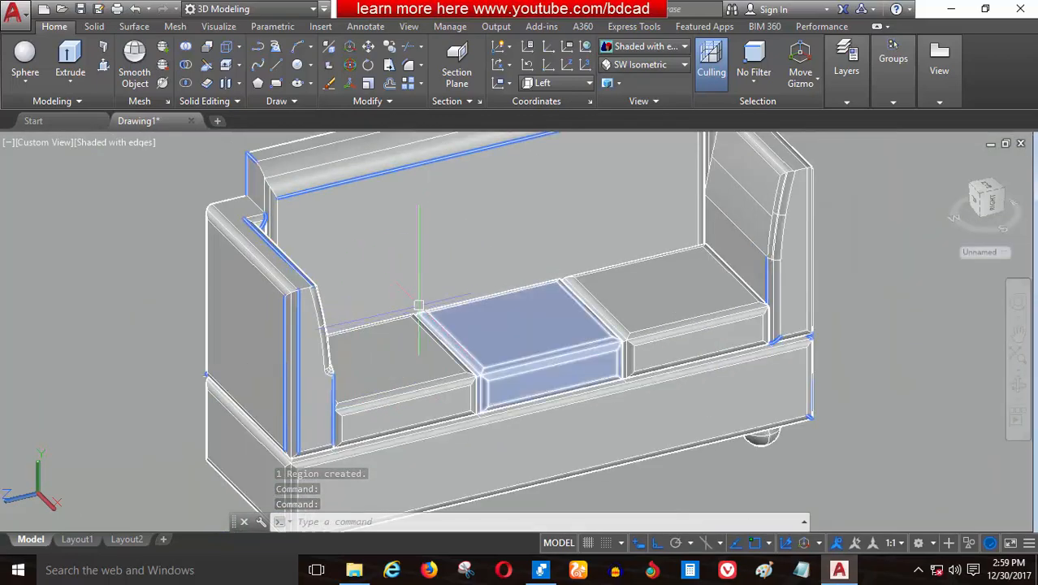
{"action": "middle_click_drag", "start_coordinate": [420, 305], "coordinate": [383, 361], "text": "shift"}
{"action": "scroll", "coordinate": [349, 229], "scroll_direction": "up", "scroll_amount": 5}
{"action": "scroll", "coordinate": [350, 230], "scroll_direction": "down", "scroll_amount": 5}
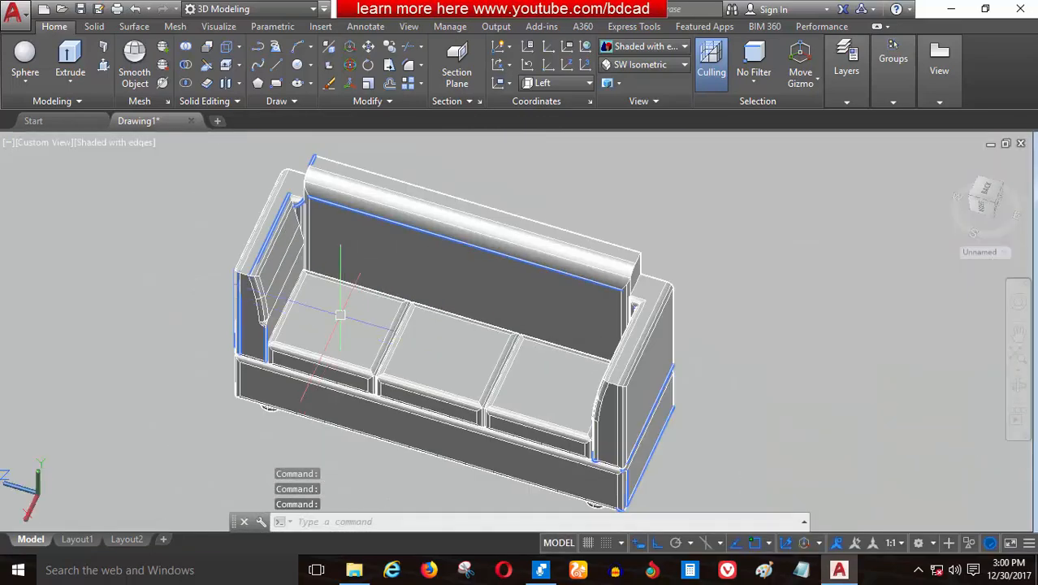
{"action": "middle_click_drag", "start_coordinate": [349, 229], "coordinate": [592, 363], "text": "shift"}
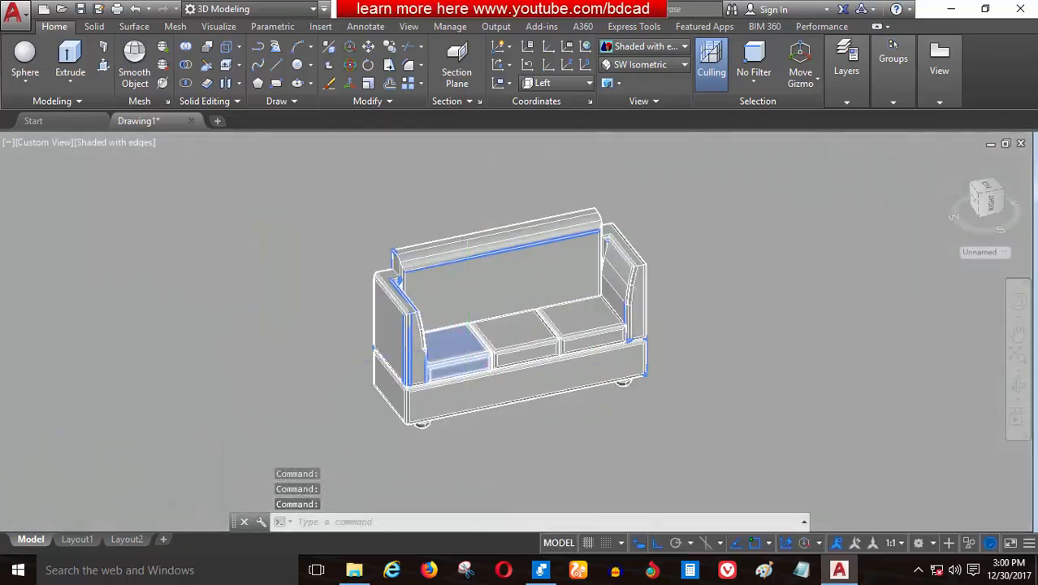
{"action": "scroll", "coordinate": [468, 339], "scroll_direction": "up", "scroll_amount": 3}
{"action": "middle_click_drag", "start_coordinate": [468, 339], "coordinate": [476, 325], "text": "shift"}
{"action": "scroll", "coordinate": [533, 329], "scroll_direction": "up", "scroll_amount": 3}
{"action": "scroll", "coordinate": [382, 302], "scroll_direction": "down", "scroll_amount": 4}
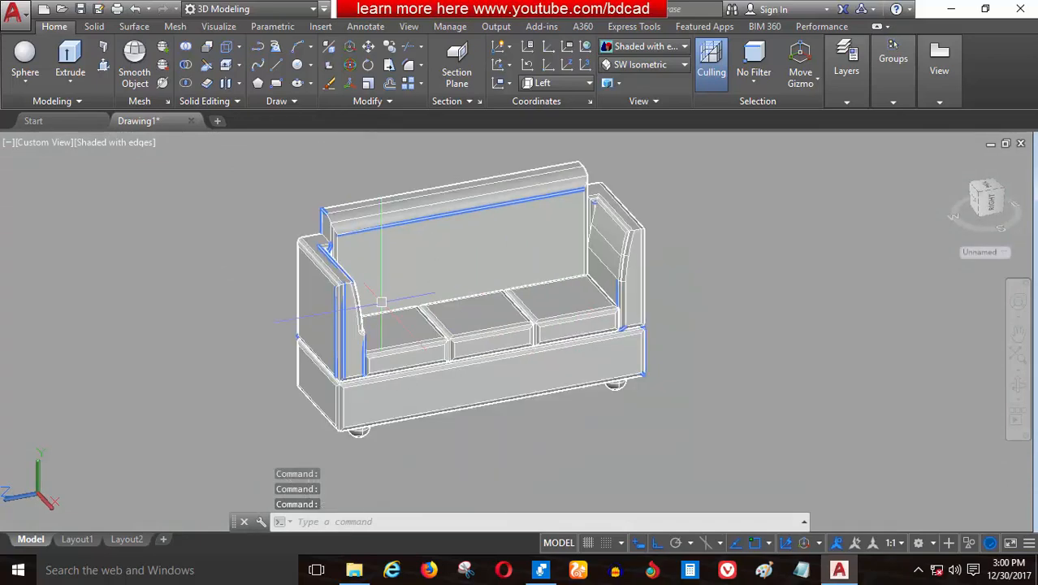
{"action": "scroll", "coordinate": [381, 302], "scroll_direction": "up", "scroll_amount": 3}
{"action": "scroll", "coordinate": [447, 314], "scroll_direction": "down", "scroll_amount": 4}
{"action": "scroll", "coordinate": [391, 297], "scroll_direction": "up", "scroll_amount": 3}
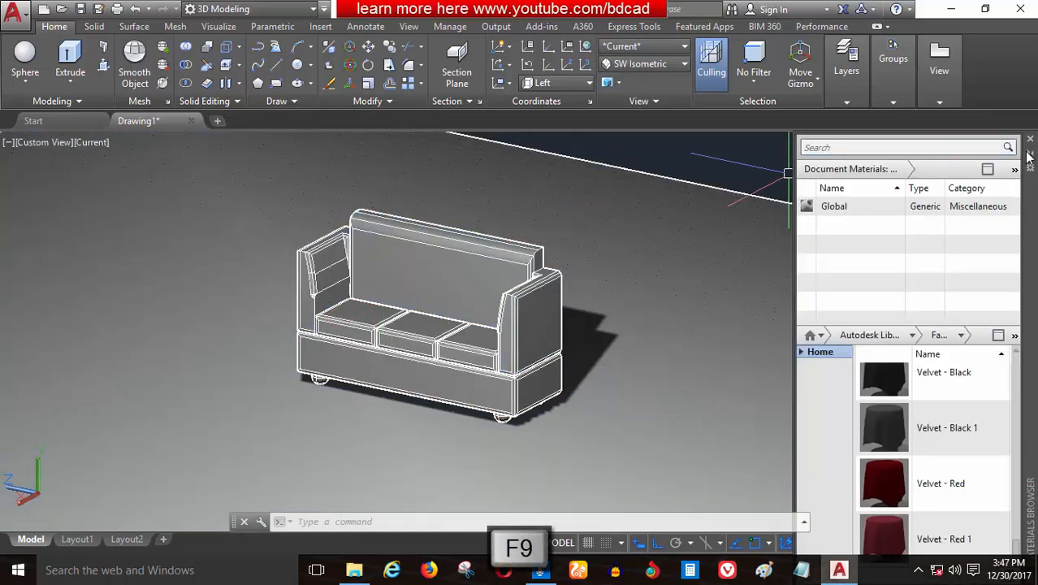
Reopen the Materials Browser and display the Finish category of the Autodesk library
{"action": "left_click", "coordinate": [1031, 142]}
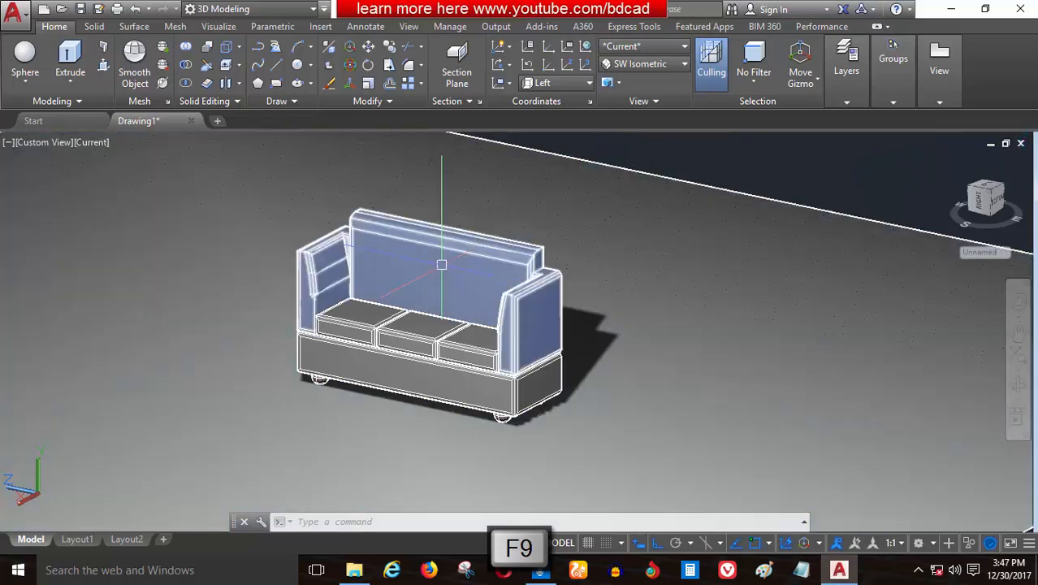
{"action": "scroll", "coordinate": [441, 264], "scroll_direction": "up", "scroll_amount": 2}
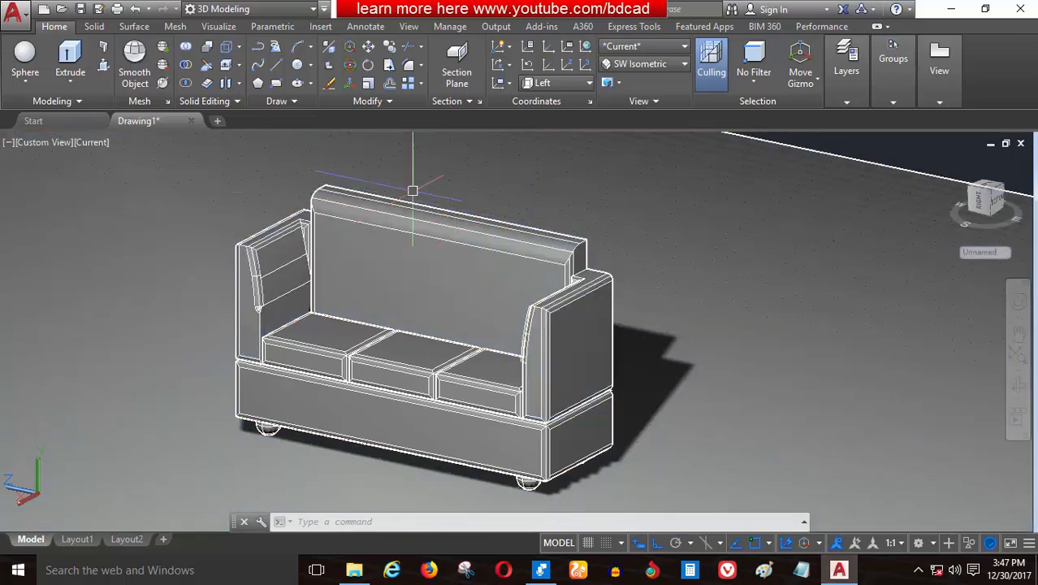
{"action": "left_click", "coordinate": [218, 26]}
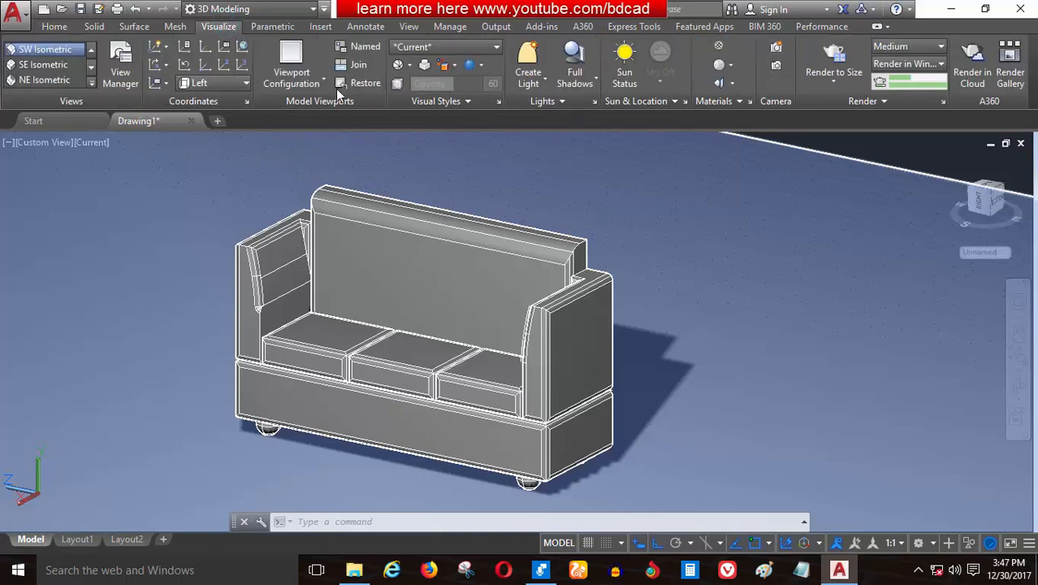
{"action": "left_click", "coordinate": [718, 47]}
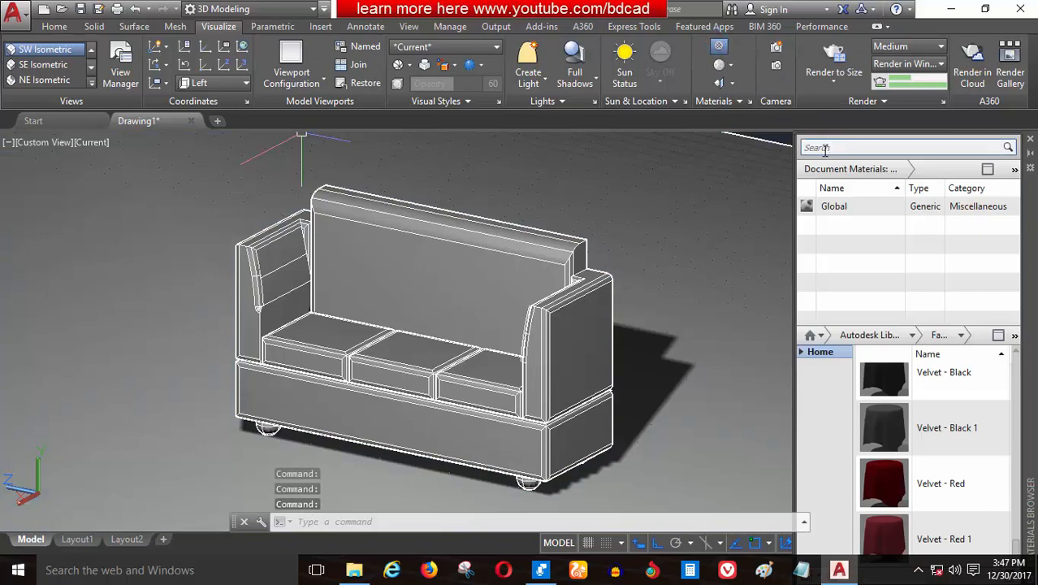
{"action": "left_click", "coordinate": [911, 336]}
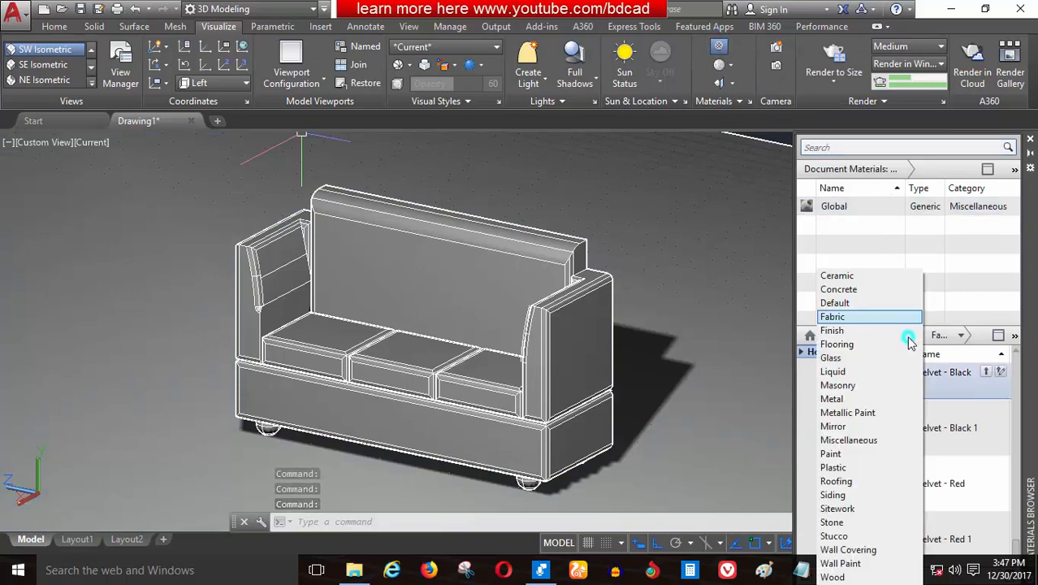
{"action": "left_click", "coordinate": [848, 332]}
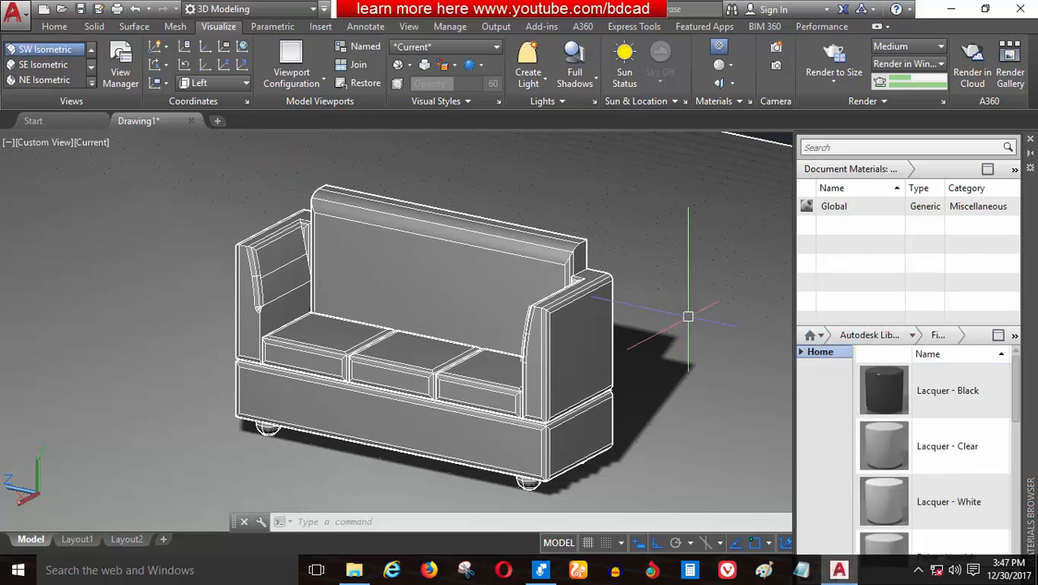
Select the floor region and apply the Lacquer - White finish material to it
{"action": "scroll", "coordinate": [687, 313], "scroll_direction": "down", "scroll_amount": 3}
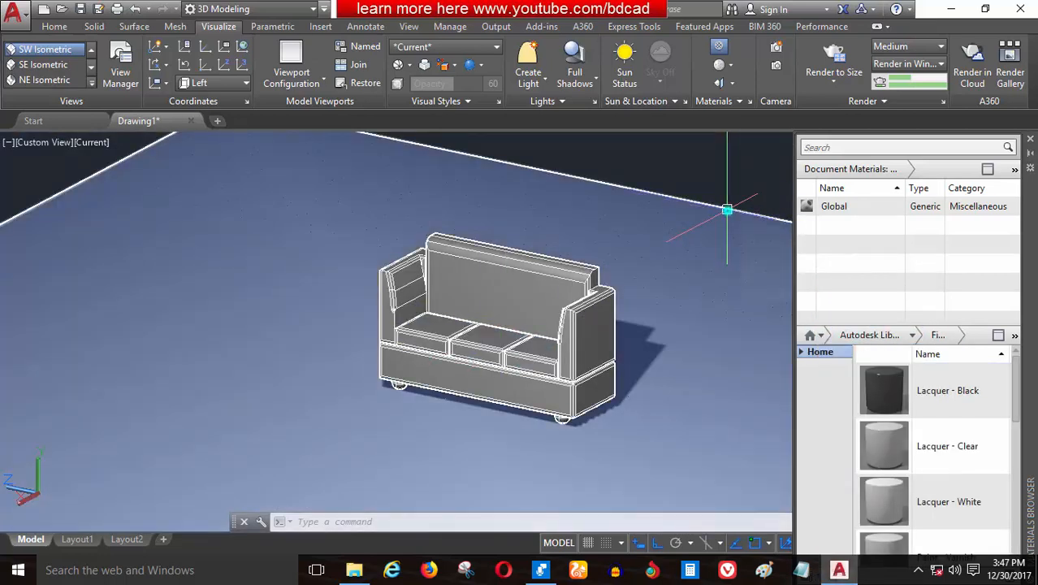
{"action": "scroll", "coordinate": [958, 467], "scroll_direction": "down", "scroll_amount": 3}
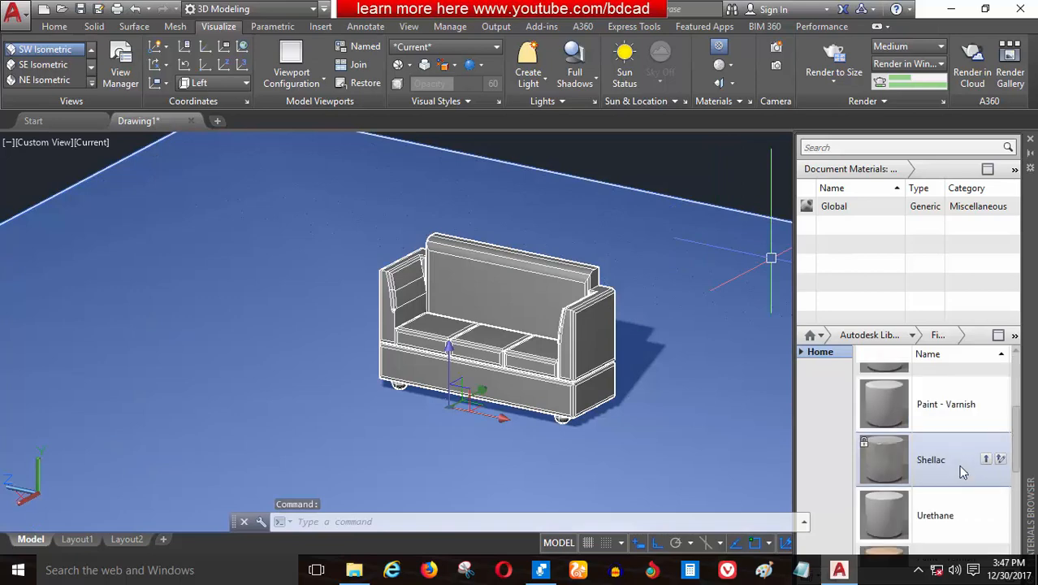
{"action": "scroll", "coordinate": [961, 473], "scroll_direction": "down", "scroll_amount": 2}
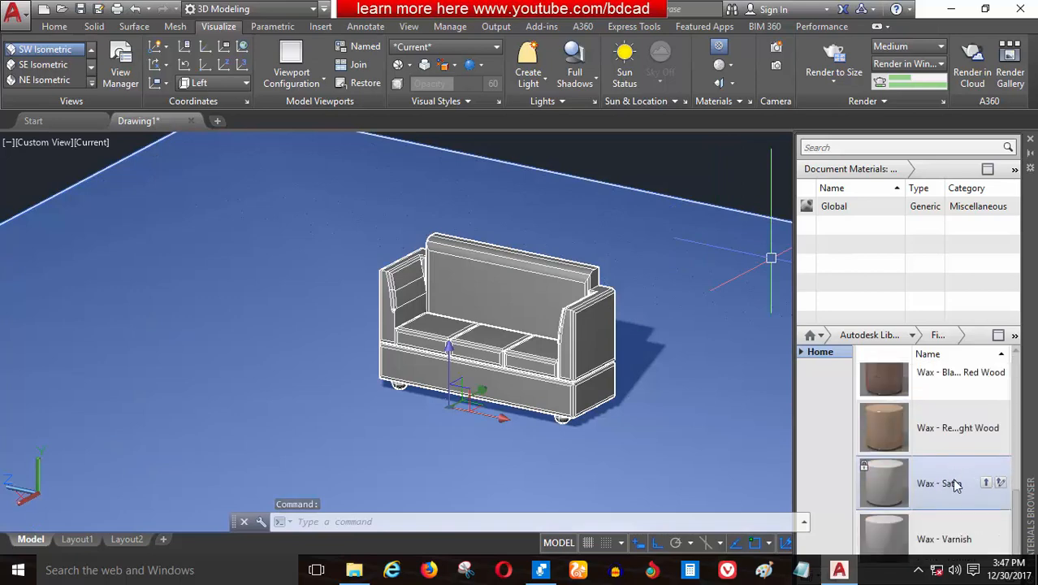
{"action": "scroll", "coordinate": [955, 462], "scroll_direction": "up", "scroll_amount": 5}
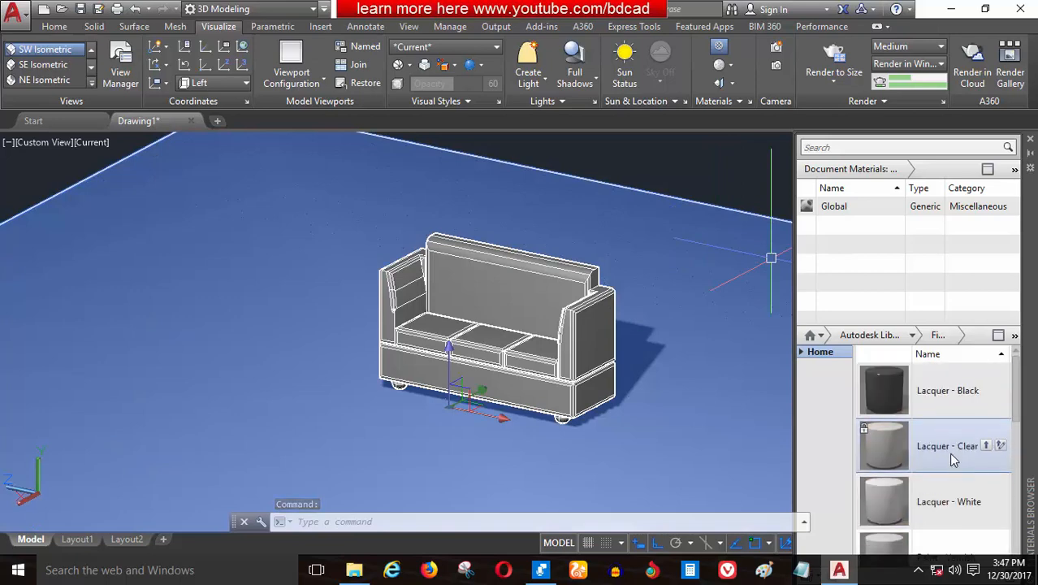
{"action": "left_click", "coordinate": [990, 503]}
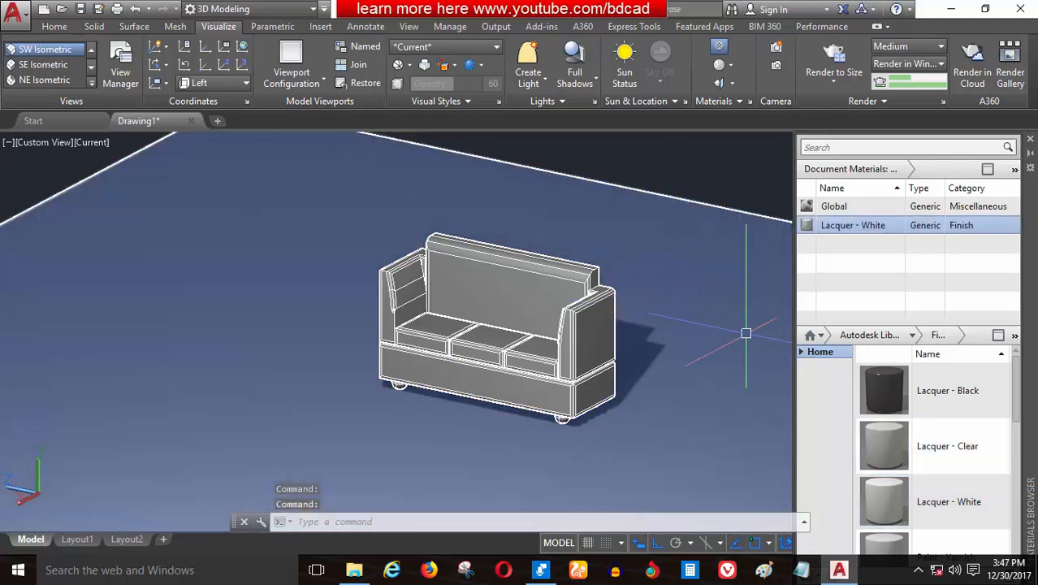
Select the floor region and the sofa's backrest-and-armrests body, and display the Fabric category of the Autodesk library
{"action": "left_click", "coordinate": [696, 269]}
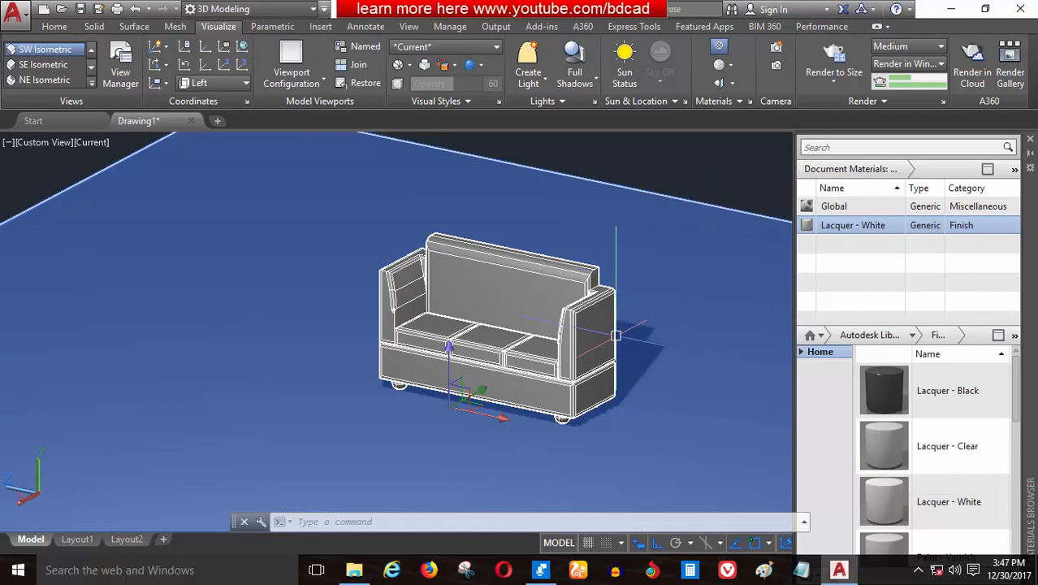
{"action": "scroll", "coordinate": [555, 277], "scroll_direction": "up", "scroll_amount": 2}
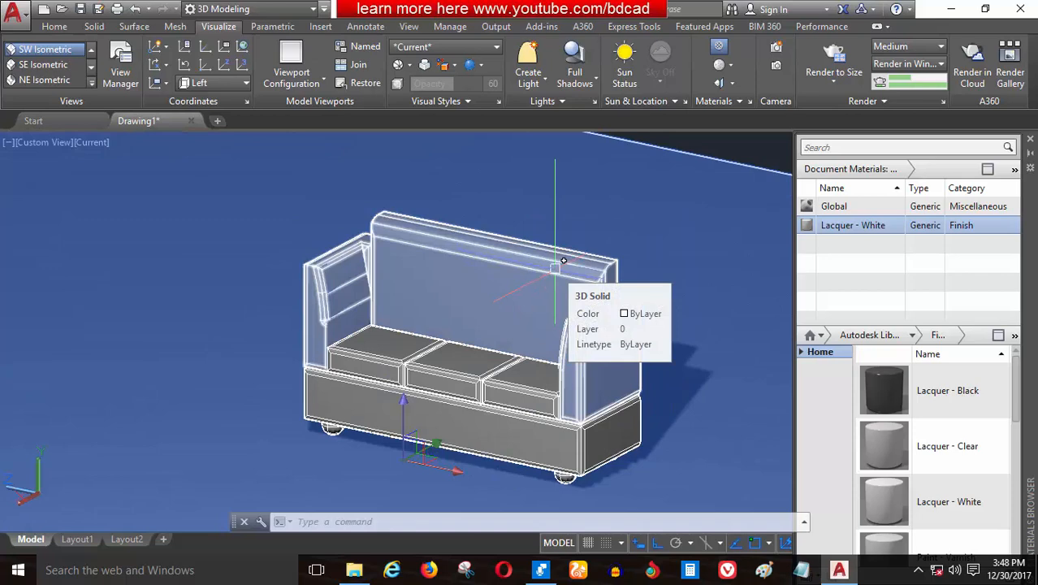
{"action": "left_click", "coordinate": [555, 268]}
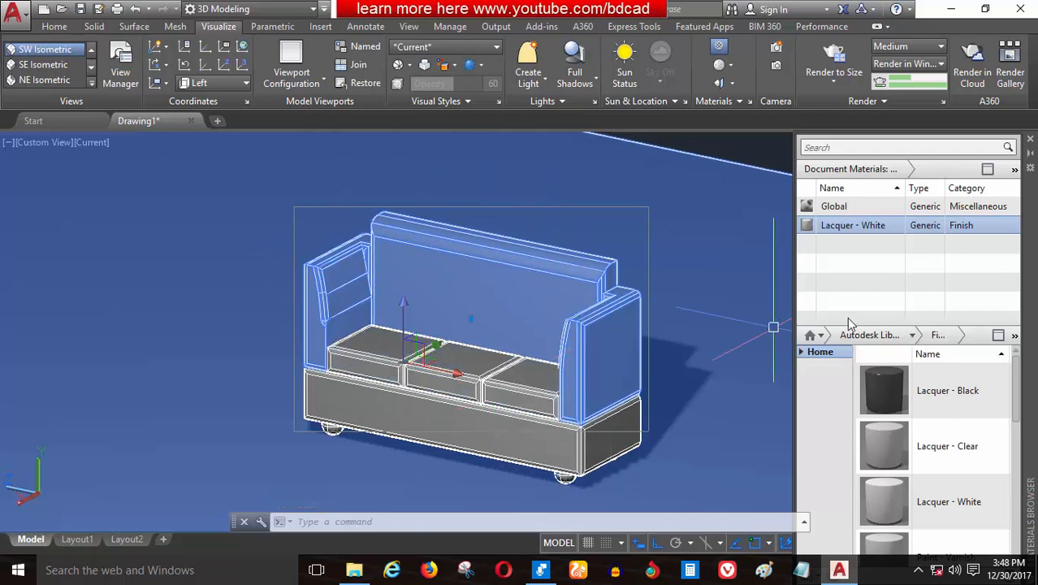
{"action": "left_click", "coordinate": [915, 336]}
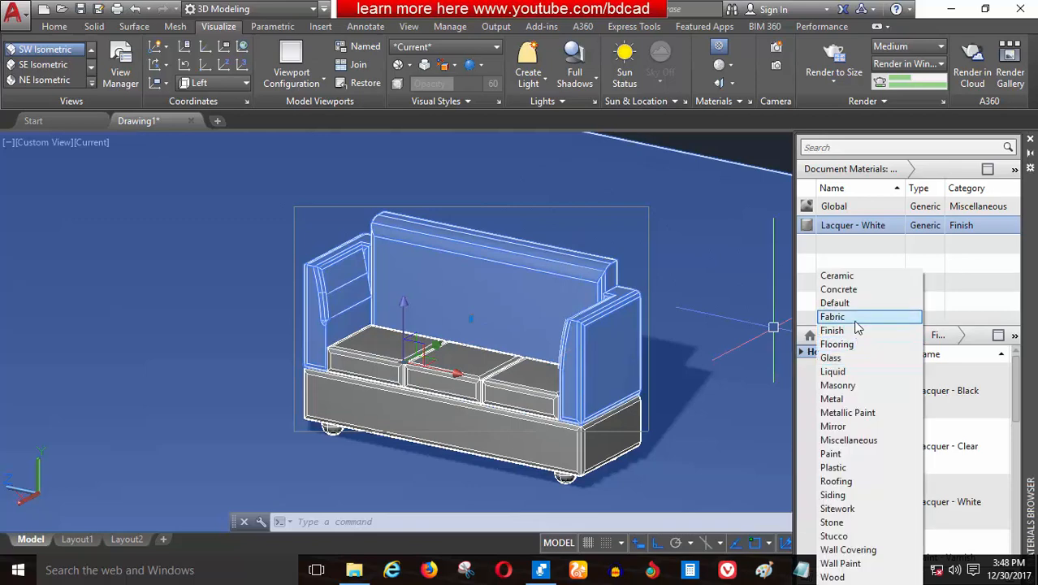
{"action": "left_click", "coordinate": [854, 319]}
Try the Stripes - Black-White fabric on the selected floor and backrest-and-armrests body, and undo the material assignment
{"action": "scroll", "coordinate": [888, 446], "scroll_direction": "down", "scroll_amount": 10}
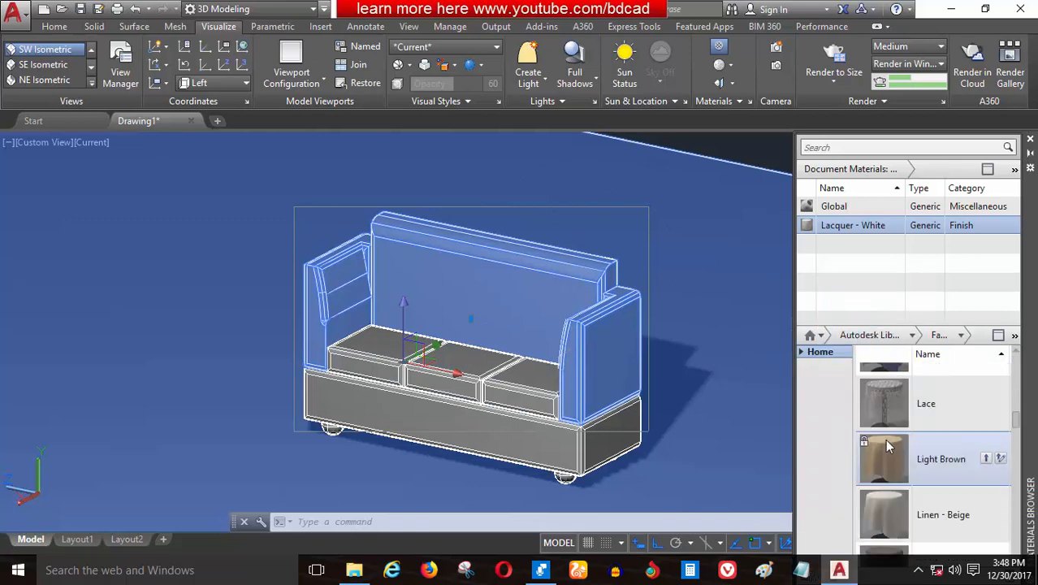
{"action": "scroll", "coordinate": [888, 445], "scroll_direction": "down", "scroll_amount": 10}
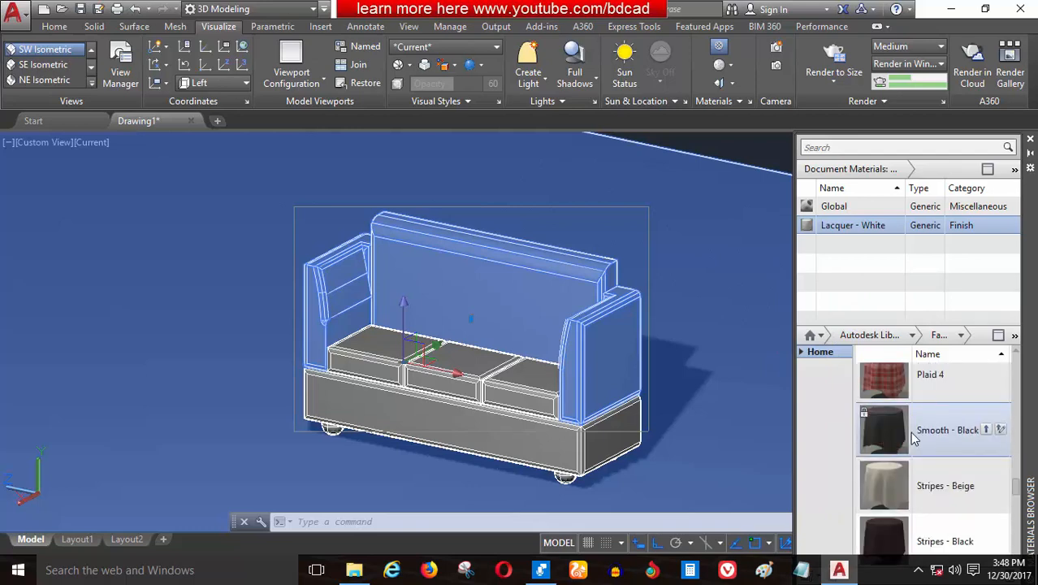
{"action": "scroll", "coordinate": [932, 464], "scroll_direction": "down", "scroll_amount": 3}
{"action": "scroll", "coordinate": [928, 459], "scroll_direction": "up", "scroll_amount": 3}
{"action": "scroll", "coordinate": [887, 484], "scroll_direction": "down", "scroll_amount": 3}
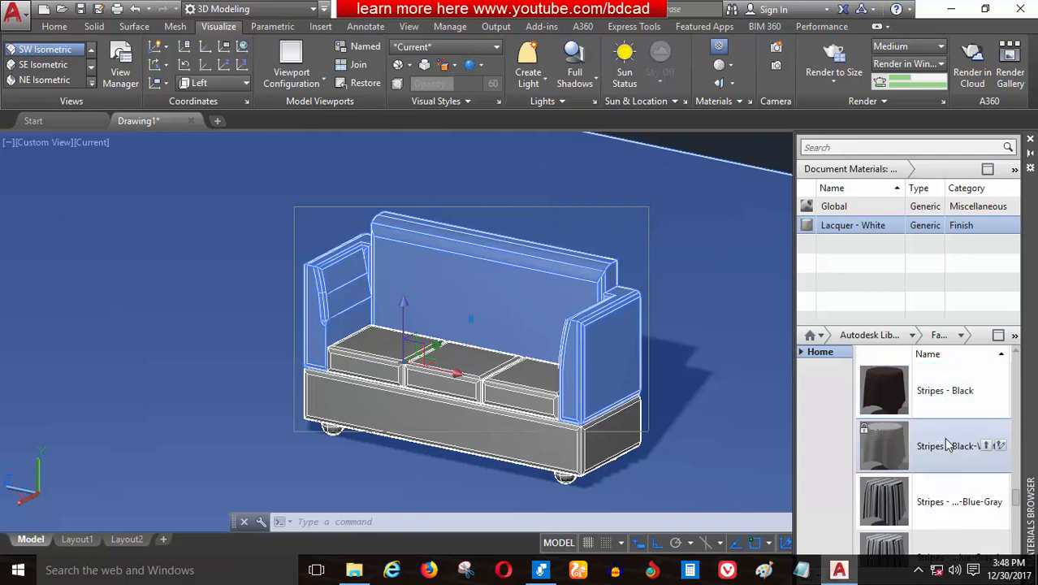
{"action": "left_click", "coordinate": [986, 446]}
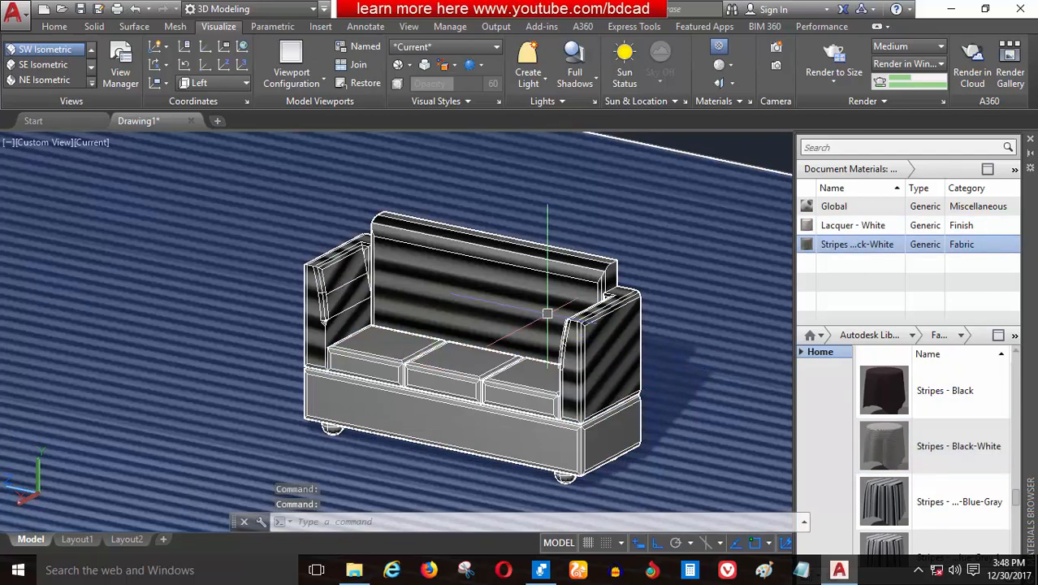
{"action": "left_click", "coordinate": [531, 367]}
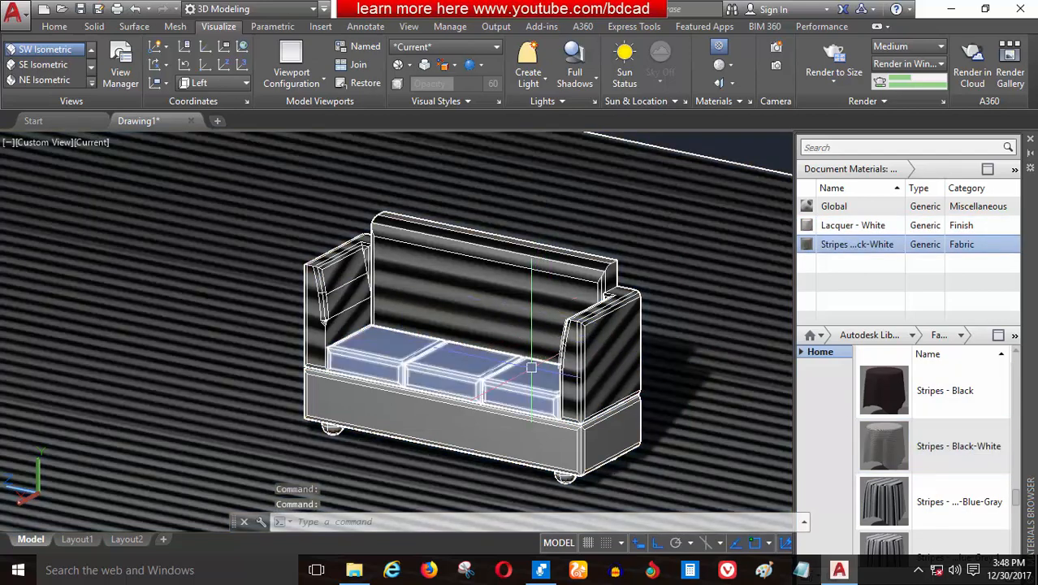
{"action": "key", "text": "ctrl+z"}
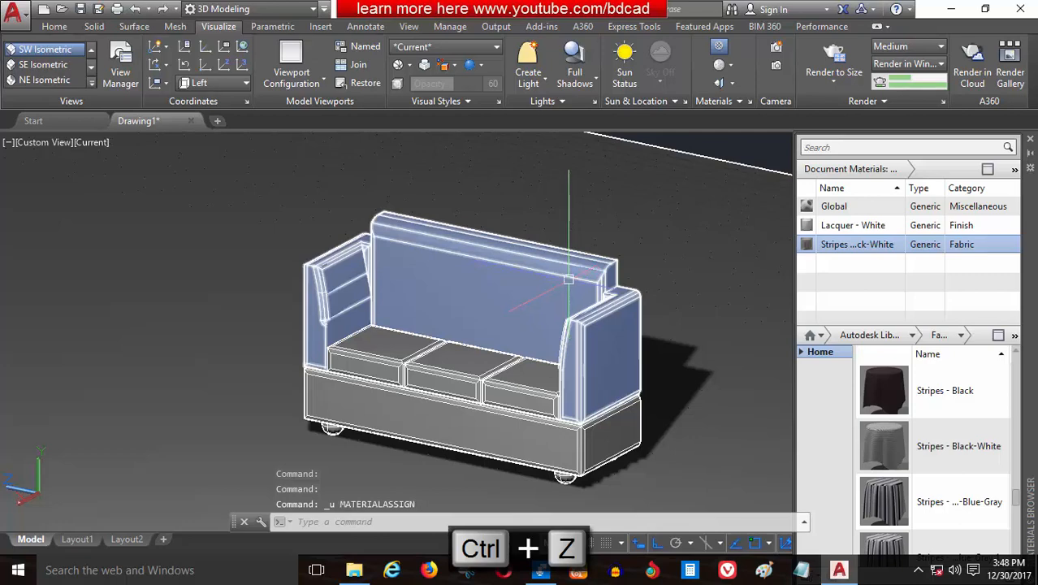
Select only the backrest-and-armrests body and assign the Stripes - Yellow-Gray 1 fabric to it
{"action": "left_click", "coordinate": [569, 280]}
{"action": "mouse_move", "coordinate": [957, 457]}
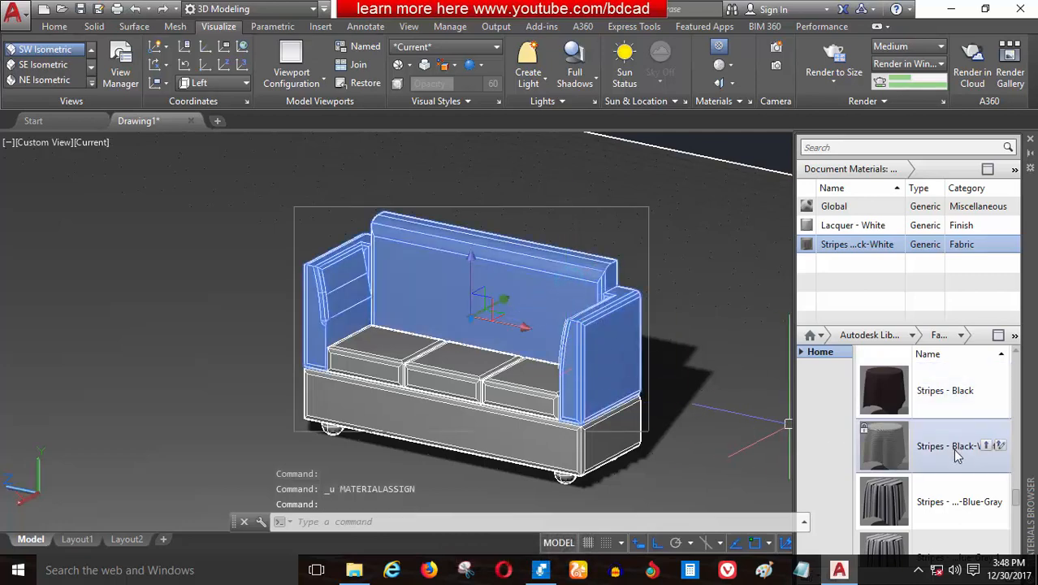
{"action": "scroll", "coordinate": [971, 439], "scroll_direction": "down", "scroll_amount": 2}
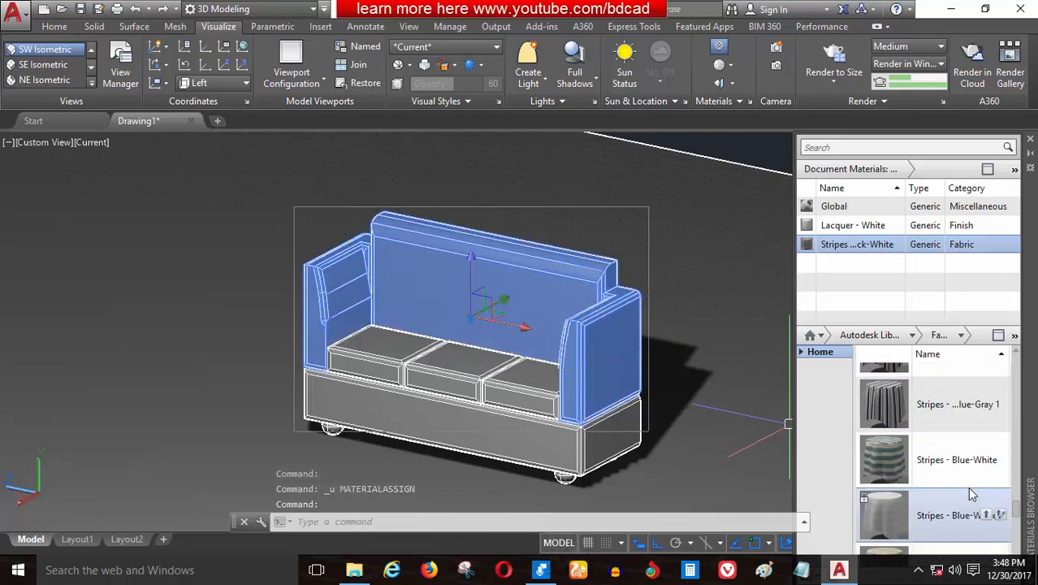
{"action": "scroll", "coordinate": [968, 491], "scroll_direction": "down", "scroll_amount": 3}
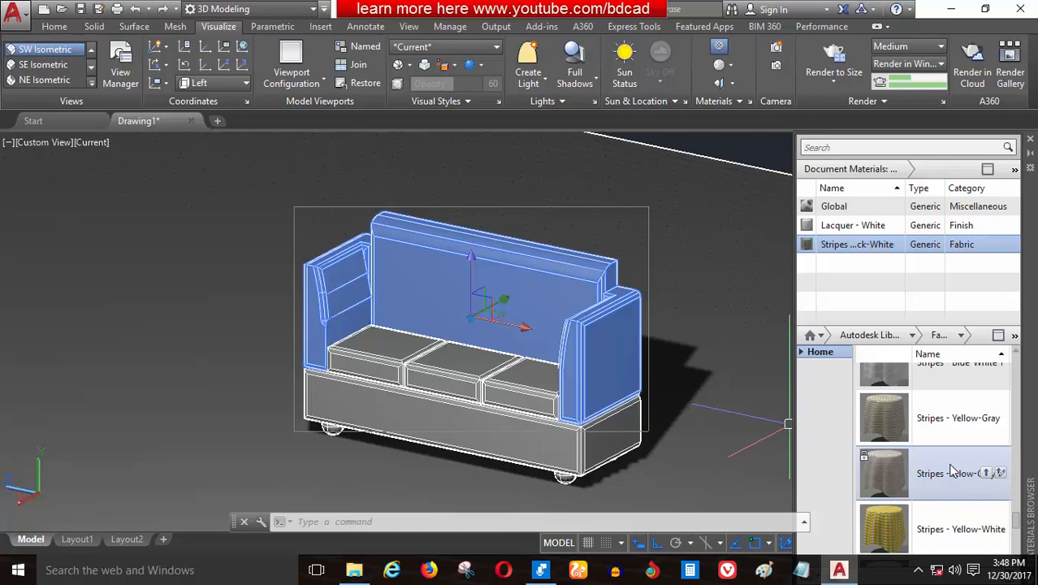
{"action": "right_click", "coordinate": [948, 463]}
{"action": "left_click", "coordinate": [956, 479]}
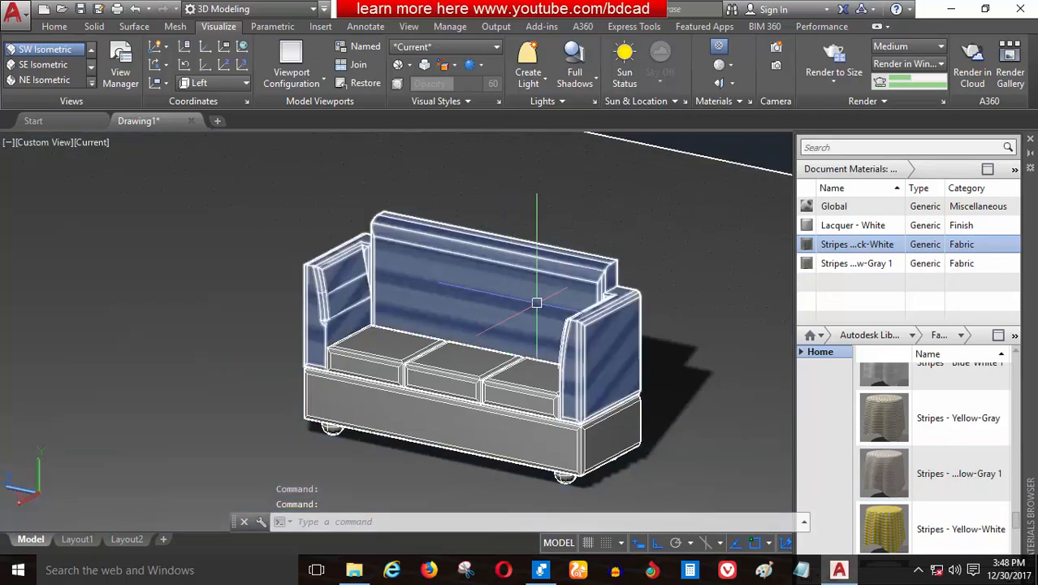
Open the texture image of the Stripes - Black-White material for editing and set its sample width to 1.0
{"action": "double_click", "coordinate": [839, 248]}
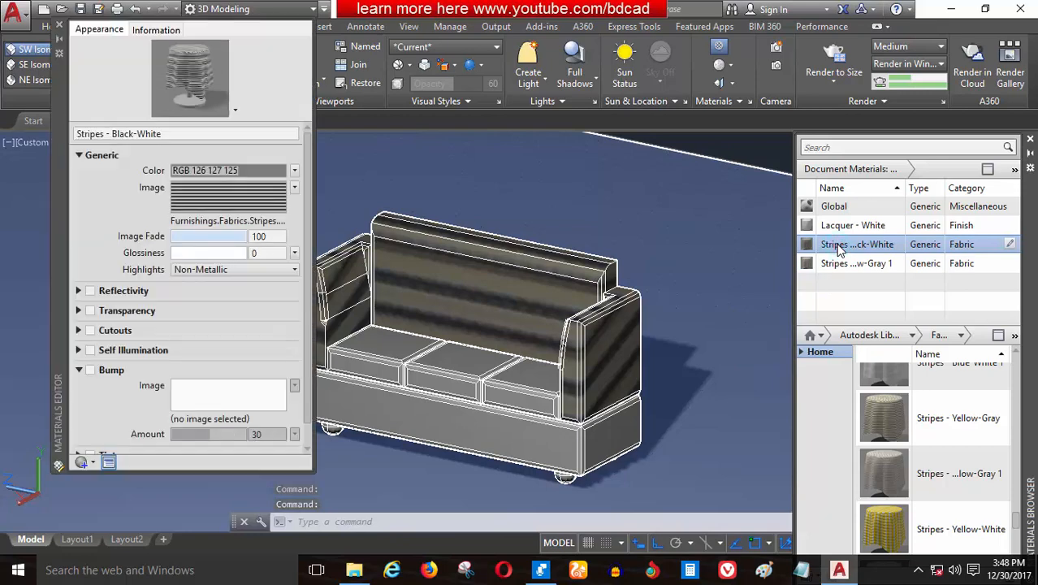
{"action": "mouse_move", "coordinate": [225, 195]}
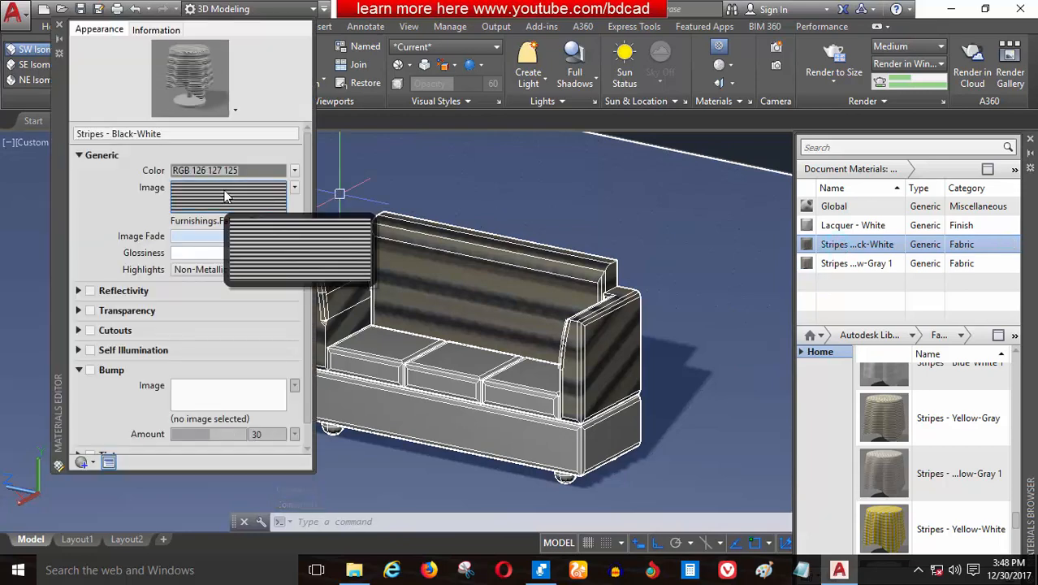
{"action": "left_click", "coordinate": [226, 196]}
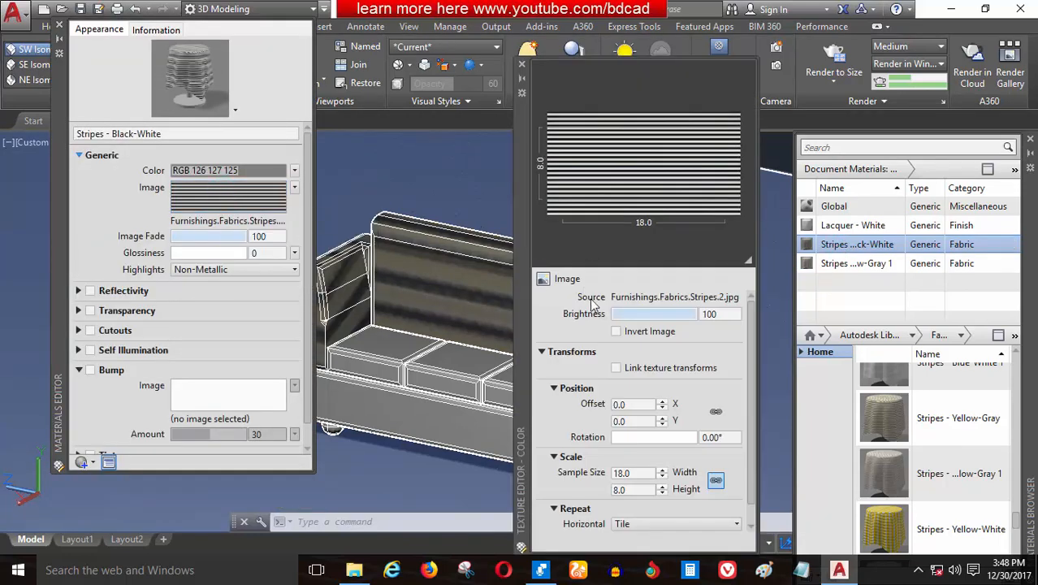
{"action": "double_click", "coordinate": [635, 472]}
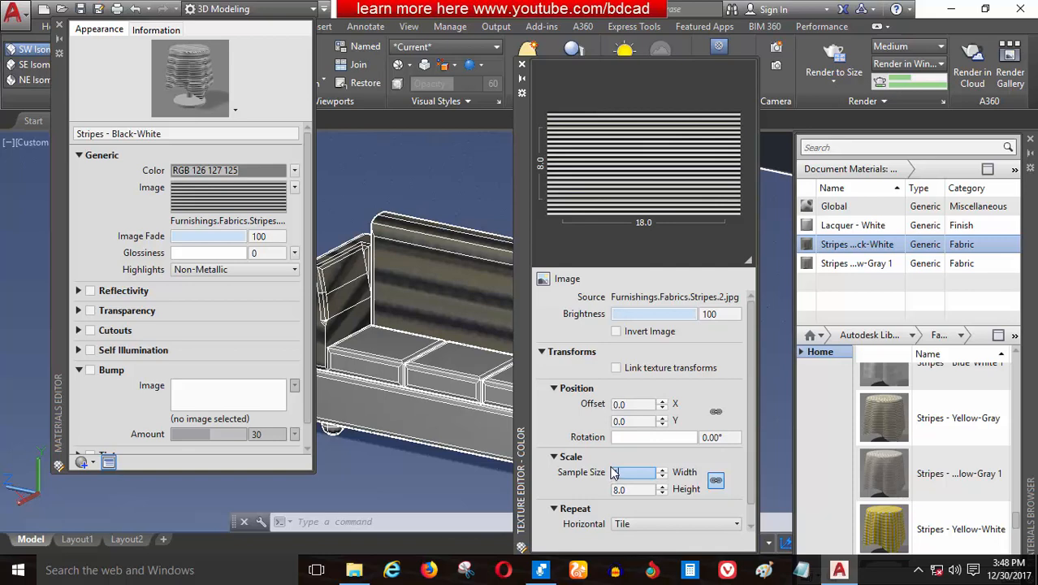
{"action": "key", "text": "Return"}
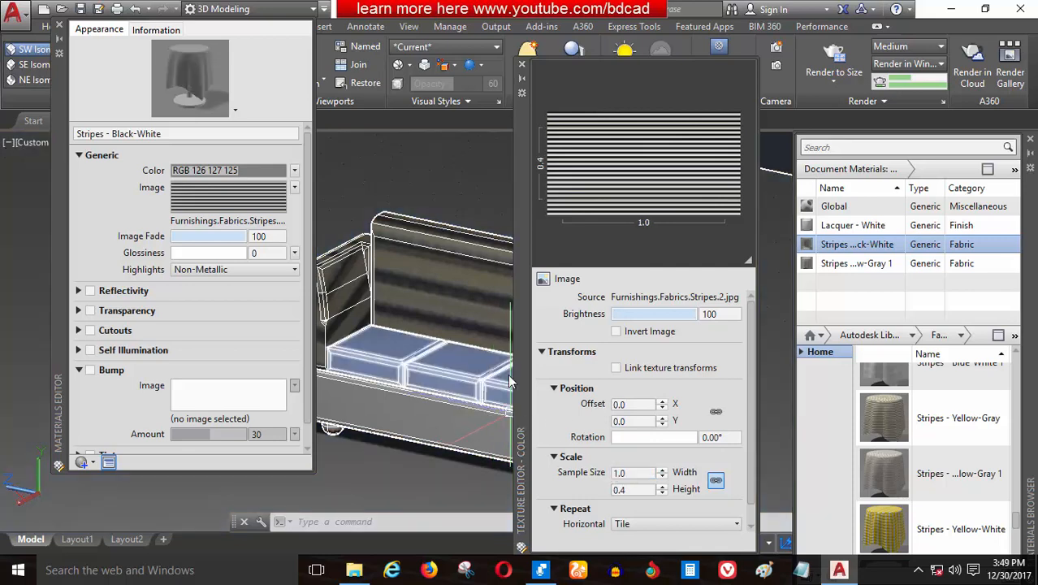
Set the Stripes - Black-White texture's sample width to 2.0
{"action": "scroll", "coordinate": [471, 294], "scroll_direction": "up", "scroll_amount": 2}
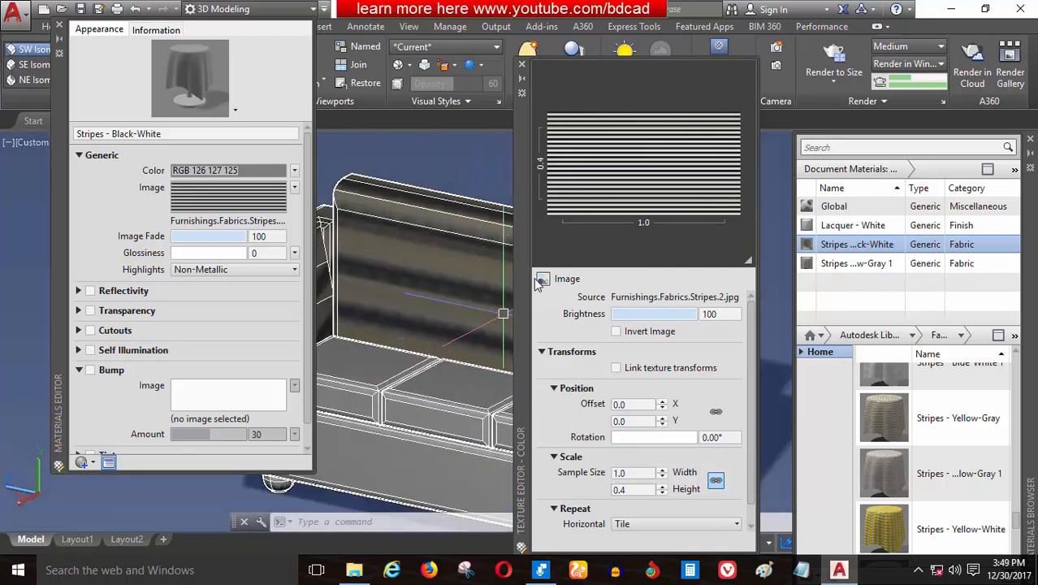
{"action": "left_click", "coordinate": [630, 437]}
{"action": "double_click", "coordinate": [639, 472]}
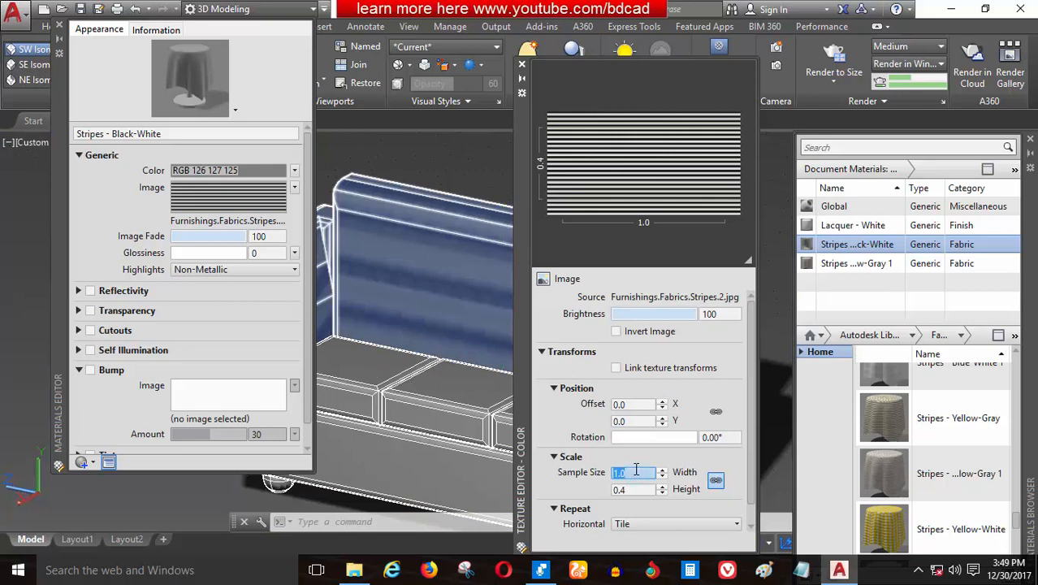
{"action": "key", "text": "Return"}
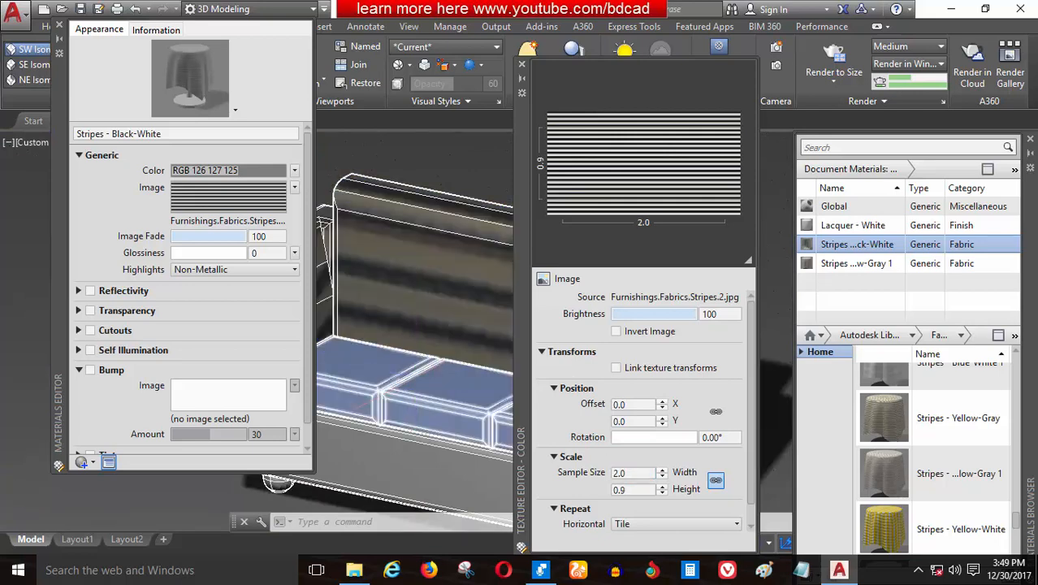
Examine the stripe pattern on the backrest from near and far, and close the material and texture editors
{"action": "scroll", "coordinate": [413, 460], "scroll_direction": "down", "scroll_amount": 3}
{"action": "scroll", "coordinate": [413, 460], "scroll_direction": "up", "scroll_amount": 5}
{"action": "scroll", "coordinate": [414, 460], "scroll_direction": "down", "scroll_amount": 5}
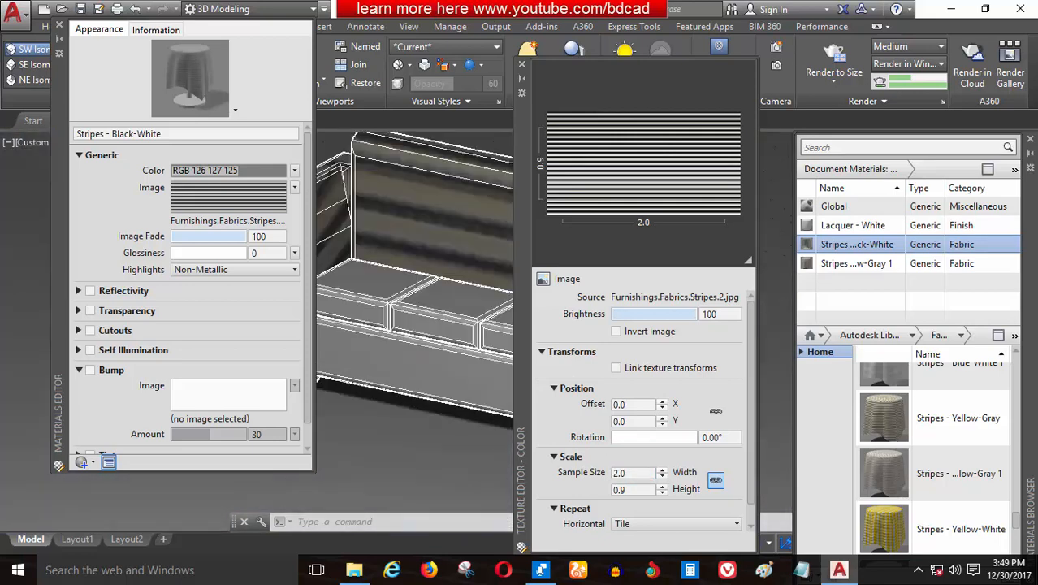
{"action": "scroll", "coordinate": [454, 382], "scroll_direction": "up", "scroll_amount": 5}
{"action": "scroll", "coordinate": [454, 381], "scroll_direction": "down", "scroll_amount": 3}
{"action": "scroll", "coordinate": [452, 382], "scroll_direction": "up", "scroll_amount": 3}
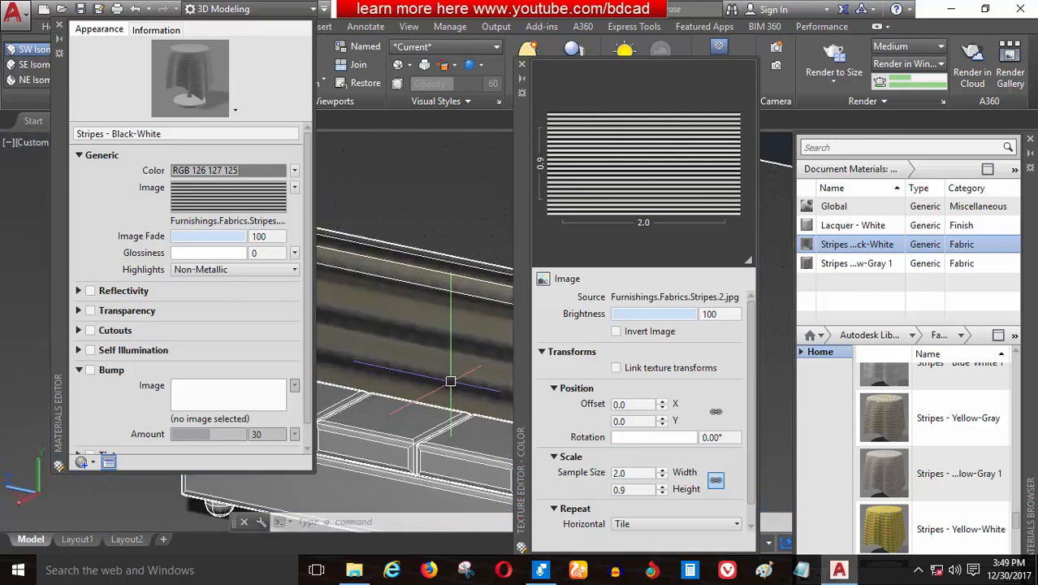
{"action": "scroll", "coordinate": [451, 383], "scroll_direction": "down", "scroll_amount": 4}
{"action": "scroll", "coordinate": [449, 383], "scroll_direction": "up", "scroll_amount": 4}
{"action": "scroll", "coordinate": [449, 384], "scroll_direction": "down", "scroll_amount": 3}
{"action": "scroll", "coordinate": [449, 384], "scroll_direction": "up", "scroll_amount": 3}
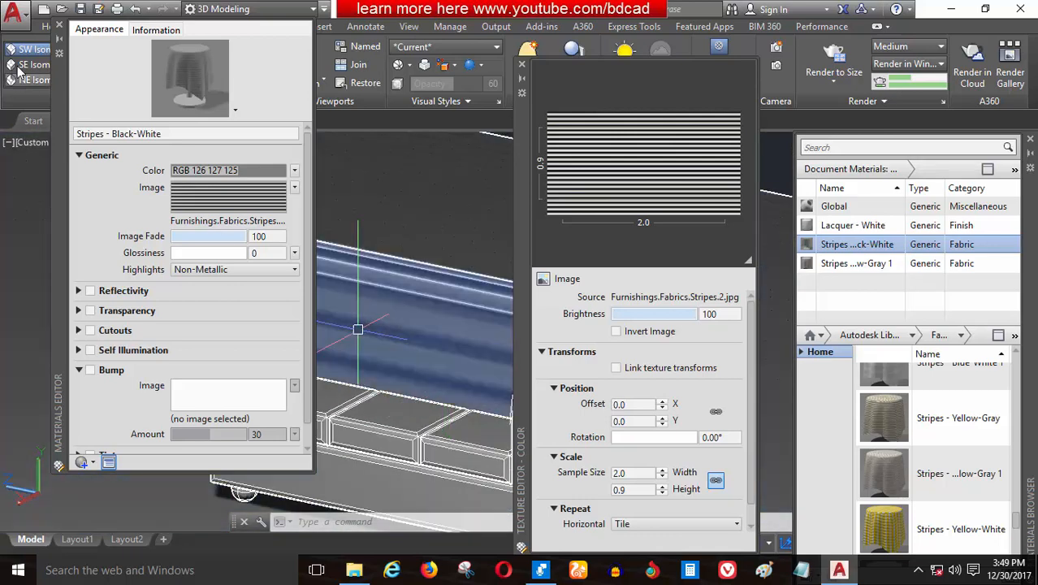
{"action": "left_click", "coordinate": [59, 29]}
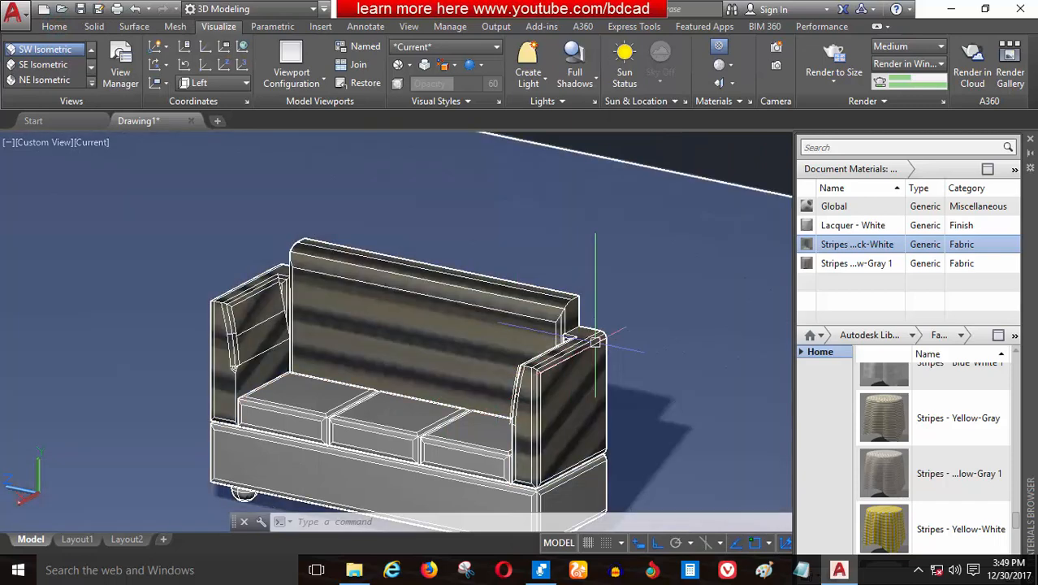
Delete the Stripes - Black-White and Stripes - Yellow-Gray 1 materials from the document
{"action": "right_click", "coordinate": [860, 246]}
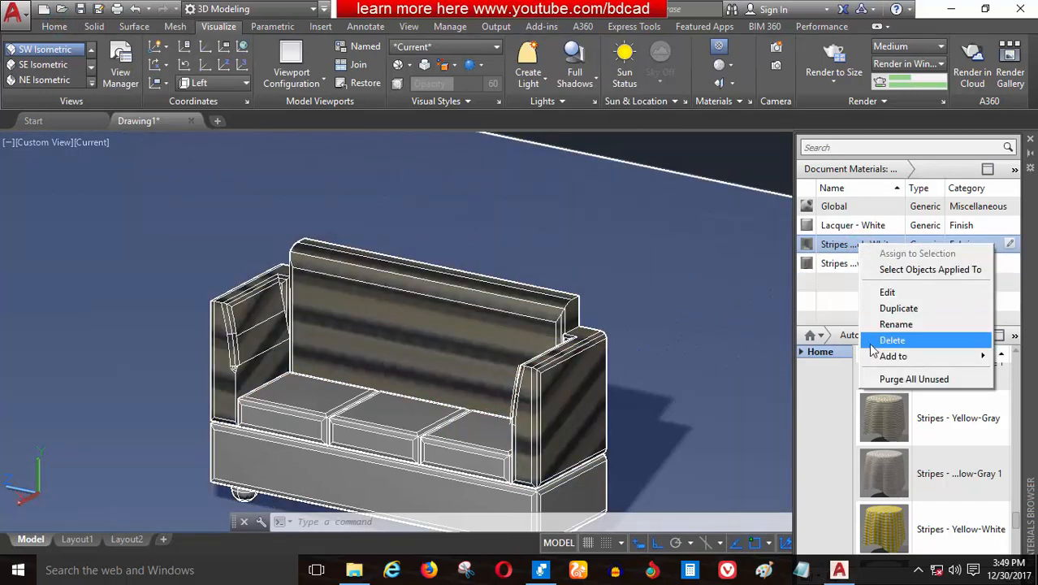
{"action": "left_click", "coordinate": [878, 341]}
{"action": "left_click", "coordinate": [836, 245]}
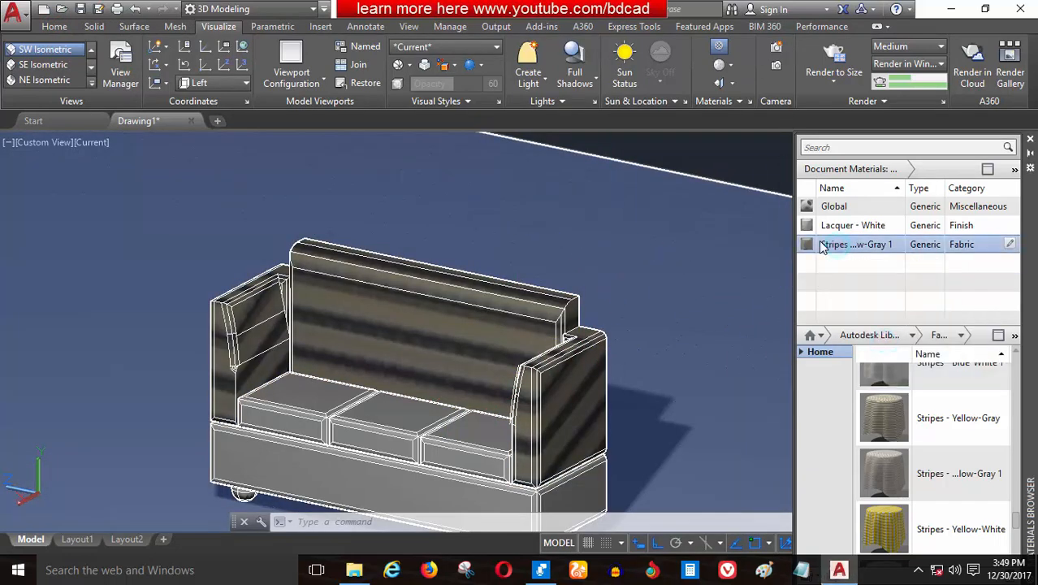
{"action": "right_click", "coordinate": [854, 248]}
{"action": "left_click", "coordinate": [879, 340]}
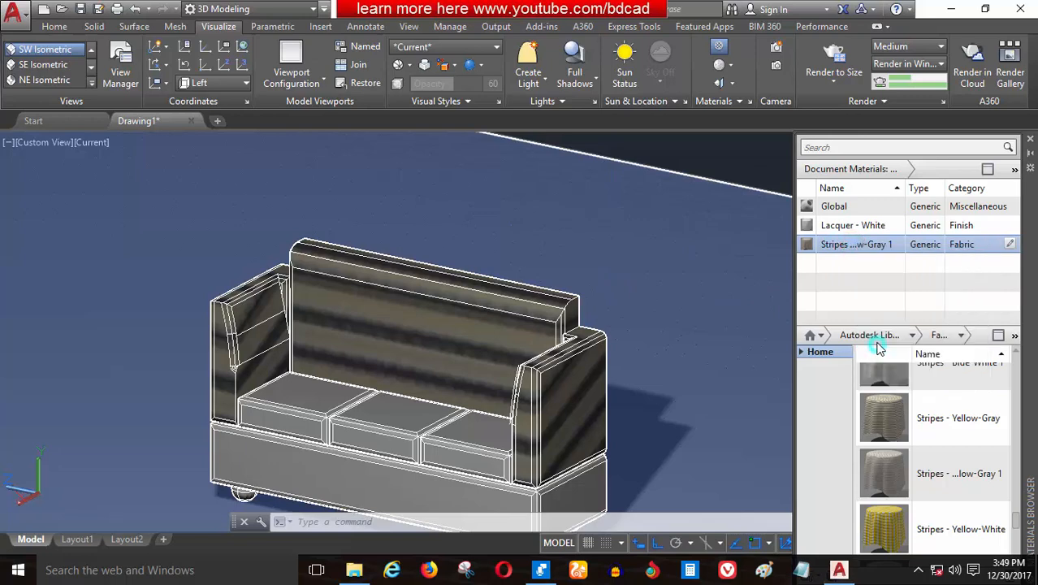
{"action": "left_click", "coordinate": [564, 305]}
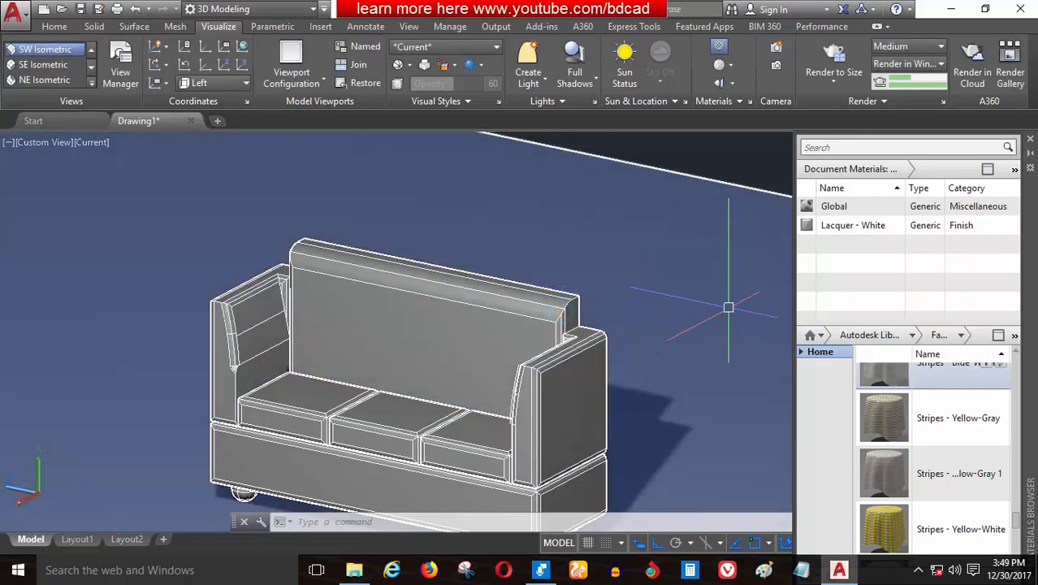
Assign the Stripes - Yellow-Gray 1 fabric to the sofa's backrest and armrests
{"action": "key", "text": "F9"}
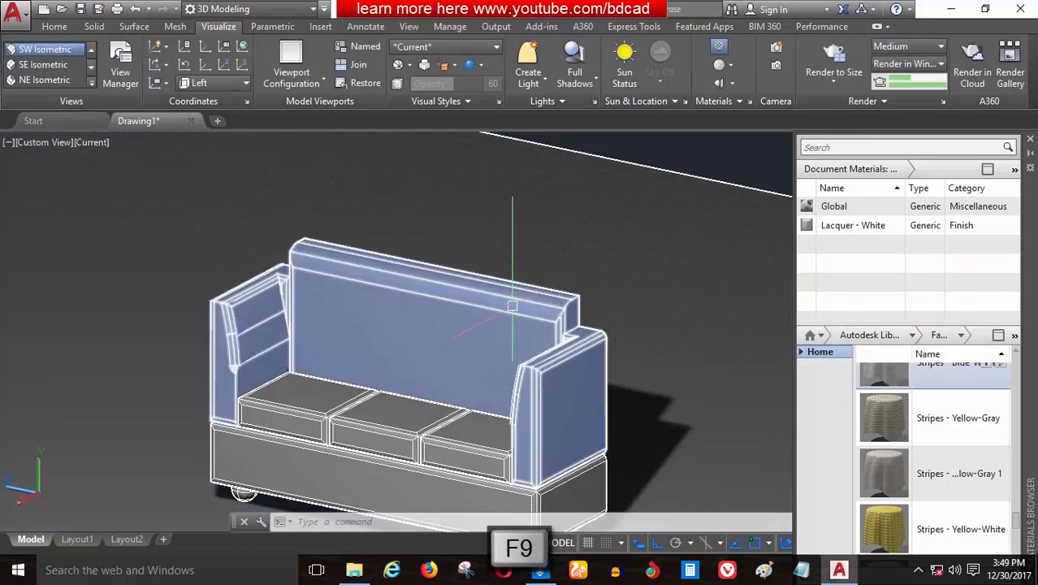
{"action": "left_click", "coordinate": [512, 305]}
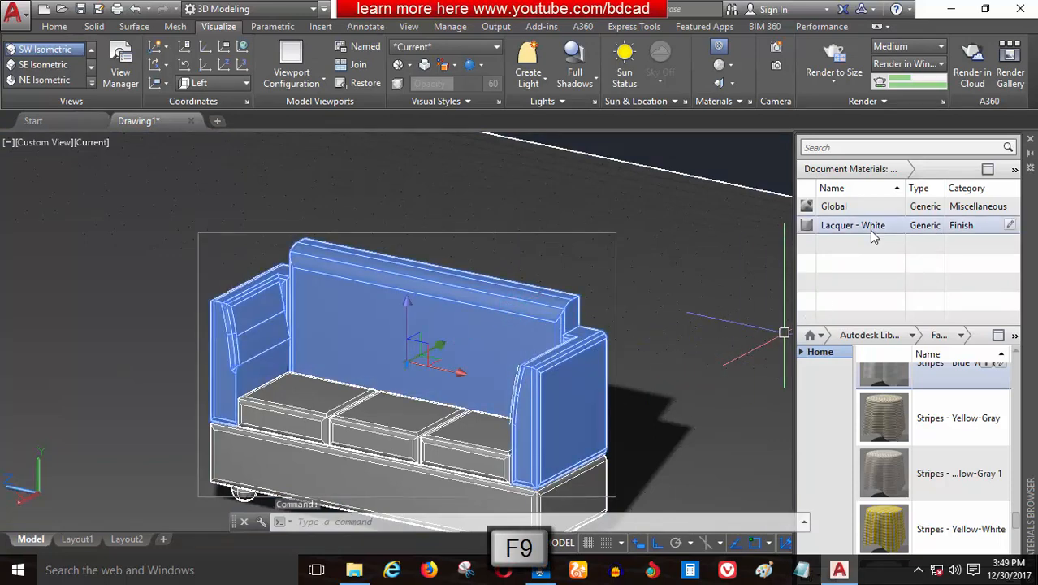
{"action": "scroll", "coordinate": [911, 431], "scroll_direction": "down", "scroll_amount": 3}
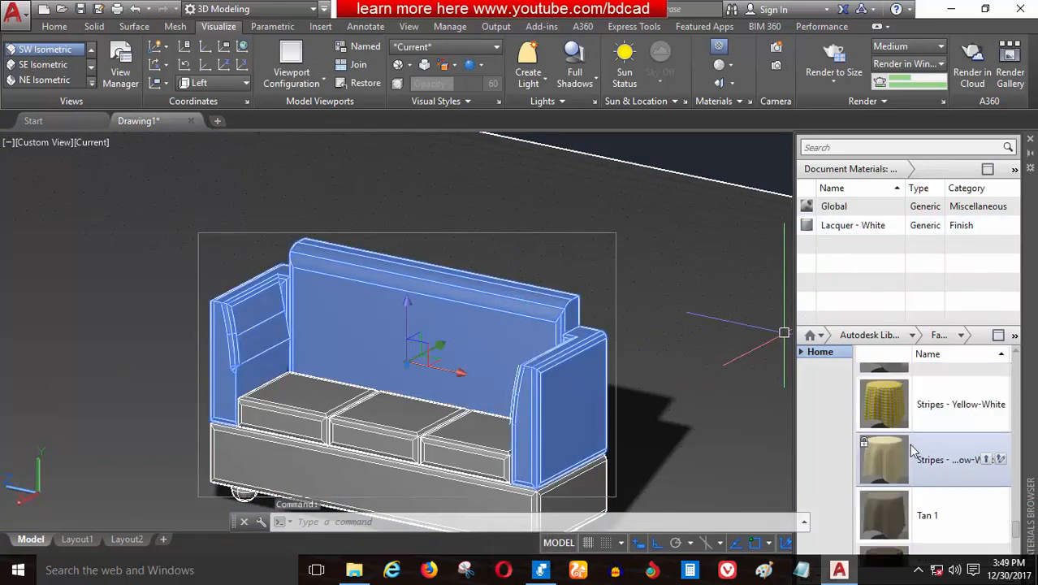
{"action": "scroll", "coordinate": [912, 430], "scroll_direction": "up", "scroll_amount": 3}
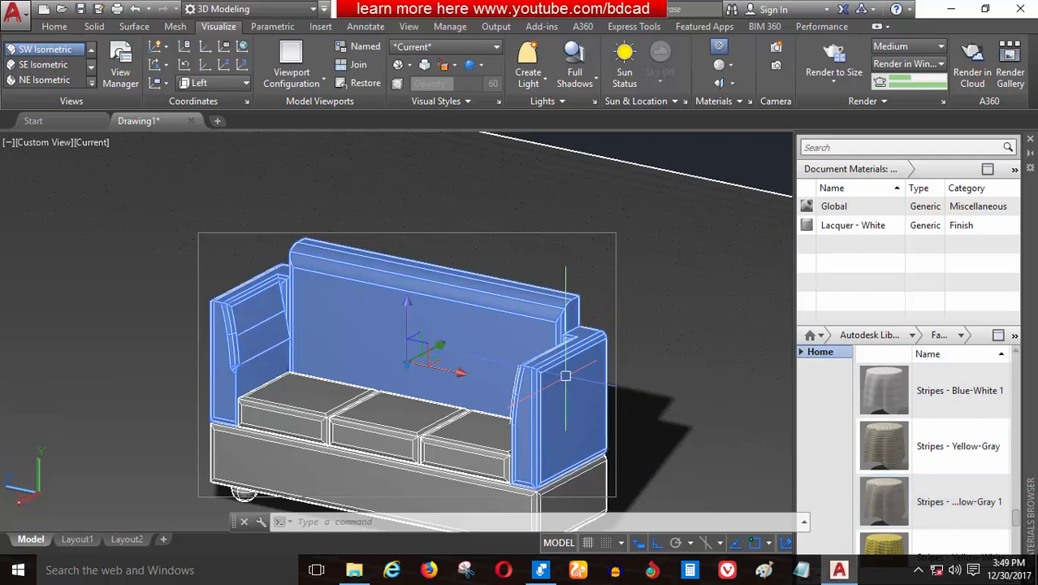
{"action": "right_click", "coordinate": [934, 498]}
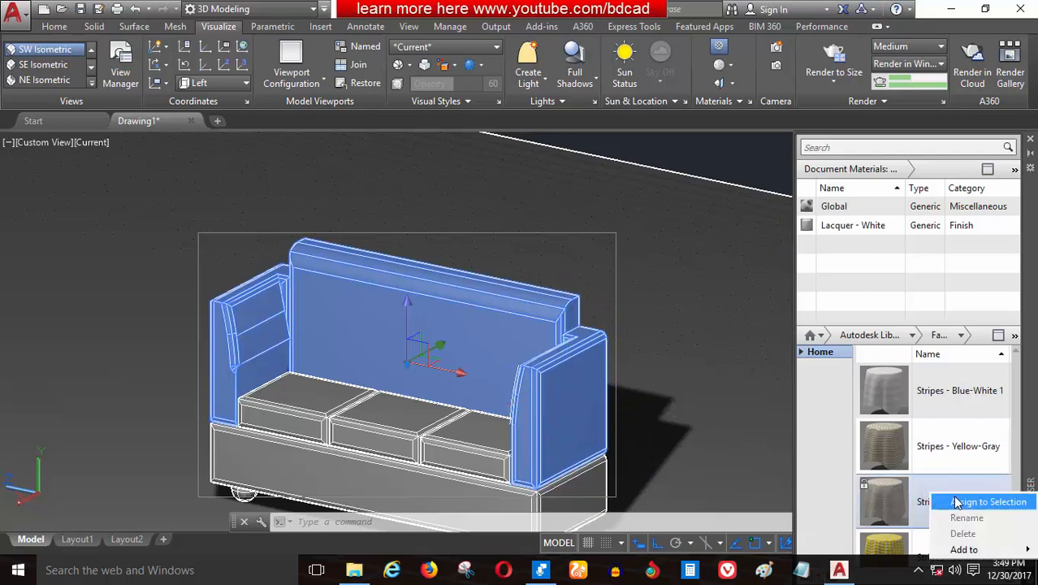
{"action": "left_click", "coordinate": [952, 503]}
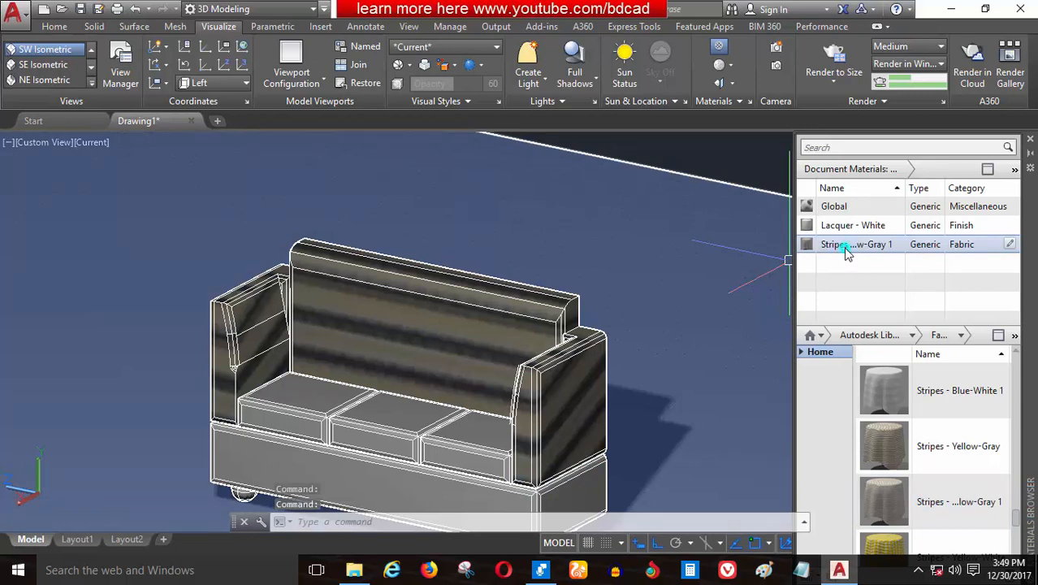
Open the Stripes - Yellow-Gray 1 material's texture image and set its sample width to 1.0
{"action": "double_click", "coordinate": [845, 247]}
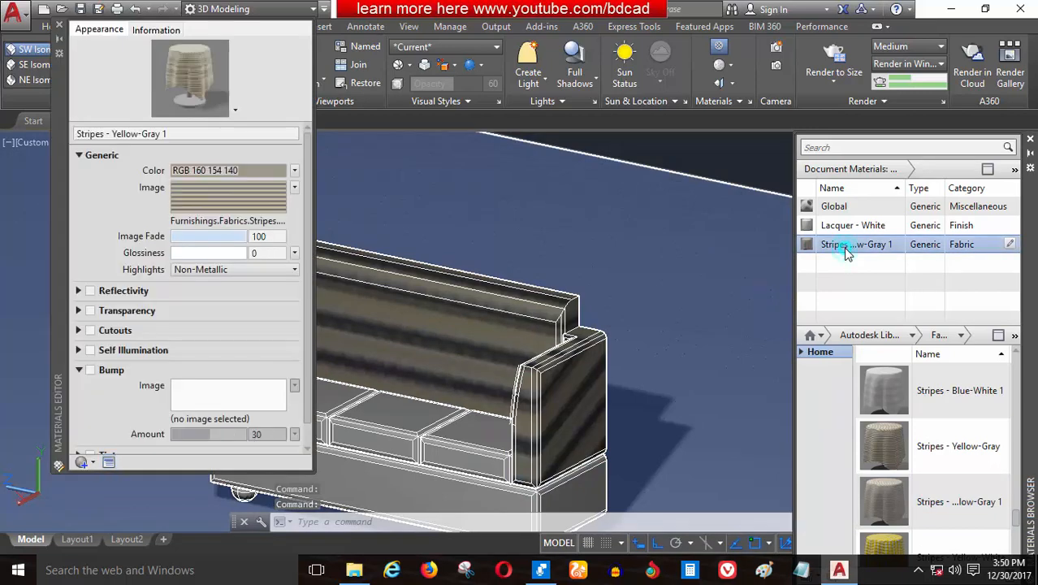
{"action": "left_click", "coordinate": [232, 198]}
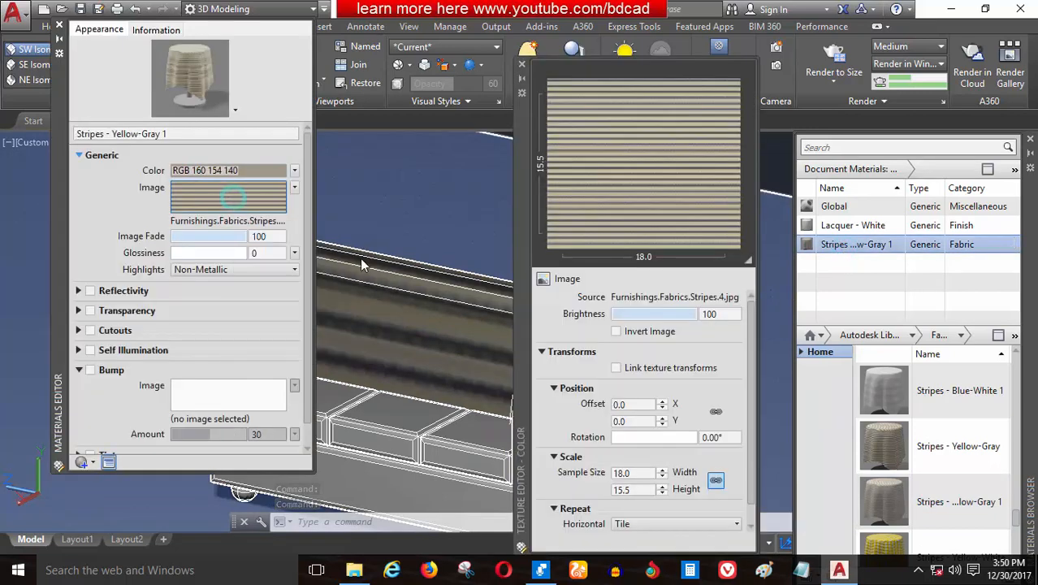
{"action": "left_click", "coordinate": [646, 475]}
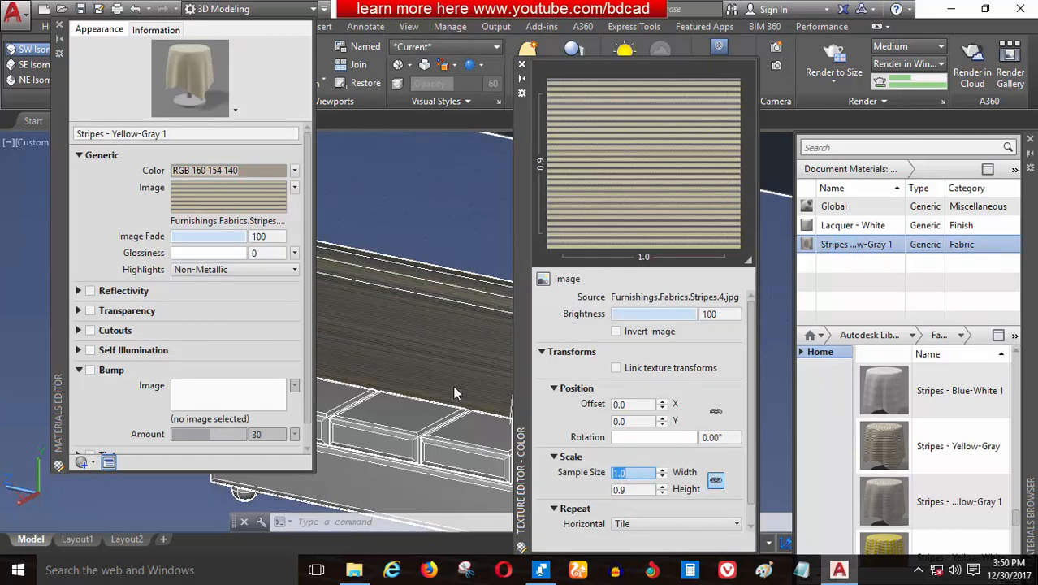
{"action": "scroll", "coordinate": [450, 341], "scroll_direction": "up", "scroll_amount": 3}
{"action": "scroll", "coordinate": [462, 314], "scroll_direction": "down", "scroll_amount": 2}
{"action": "scroll", "coordinate": [498, 357], "scroll_direction": "up", "scroll_amount": 3}
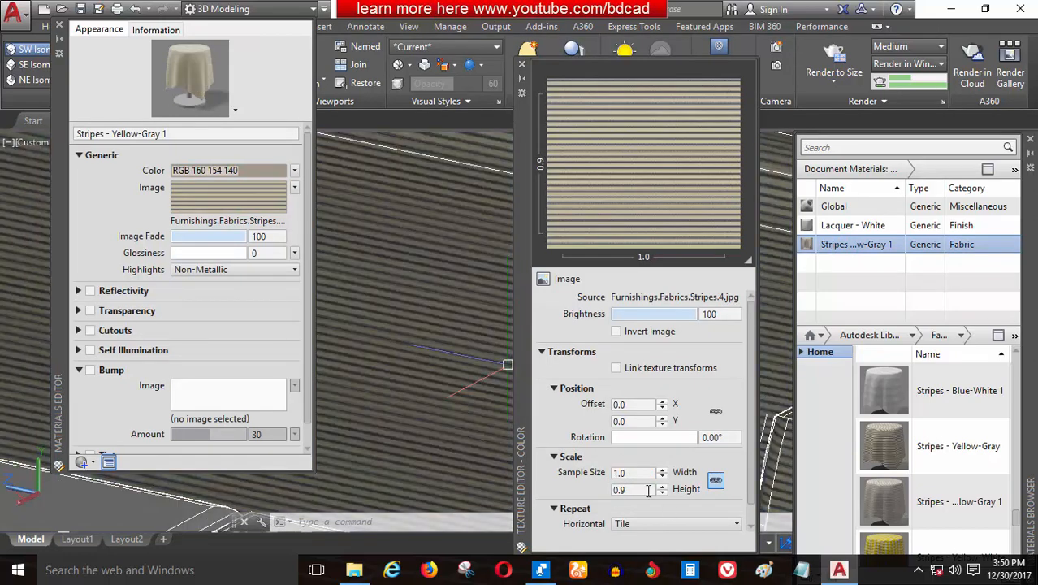
Try sample widths of 2.0 and 1.5 for the Stripes - Yellow-Gray 1 texture
{"action": "double_click", "coordinate": [633, 473]}
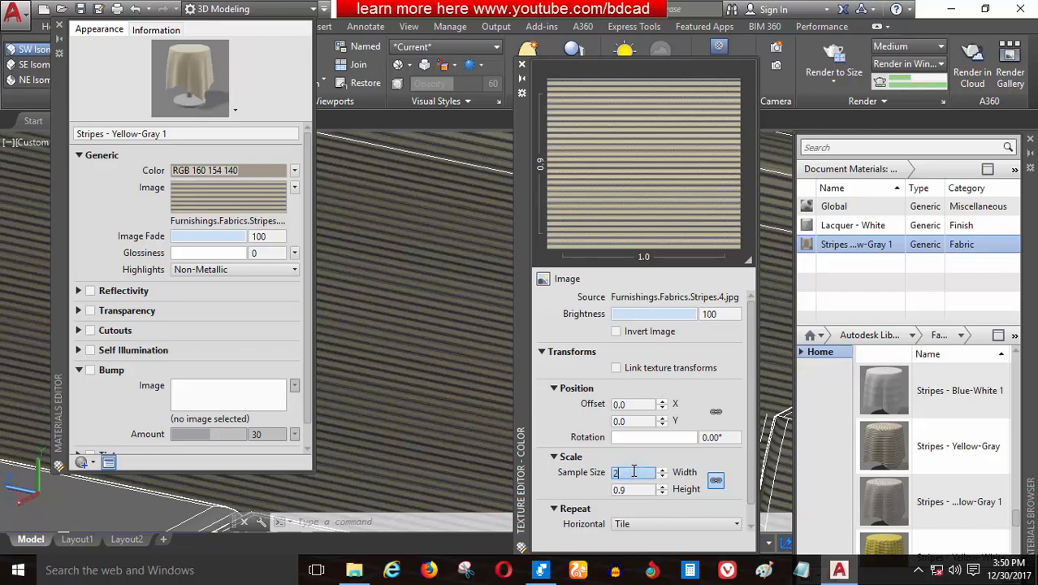
{"action": "scroll", "coordinate": [477, 363], "scroll_direction": "down", "scroll_amount": 3}
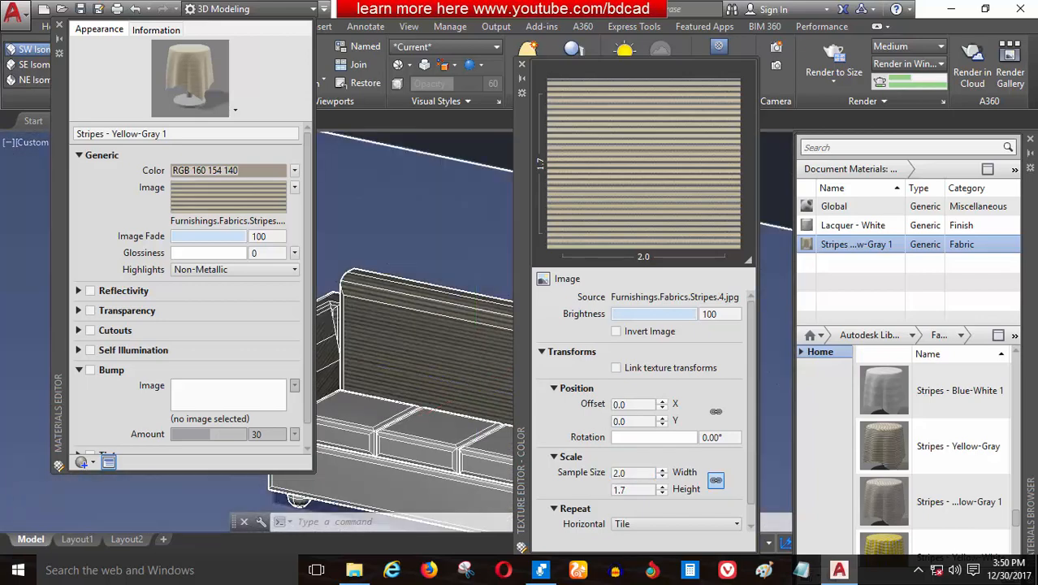
{"action": "double_click", "coordinate": [632, 472]}
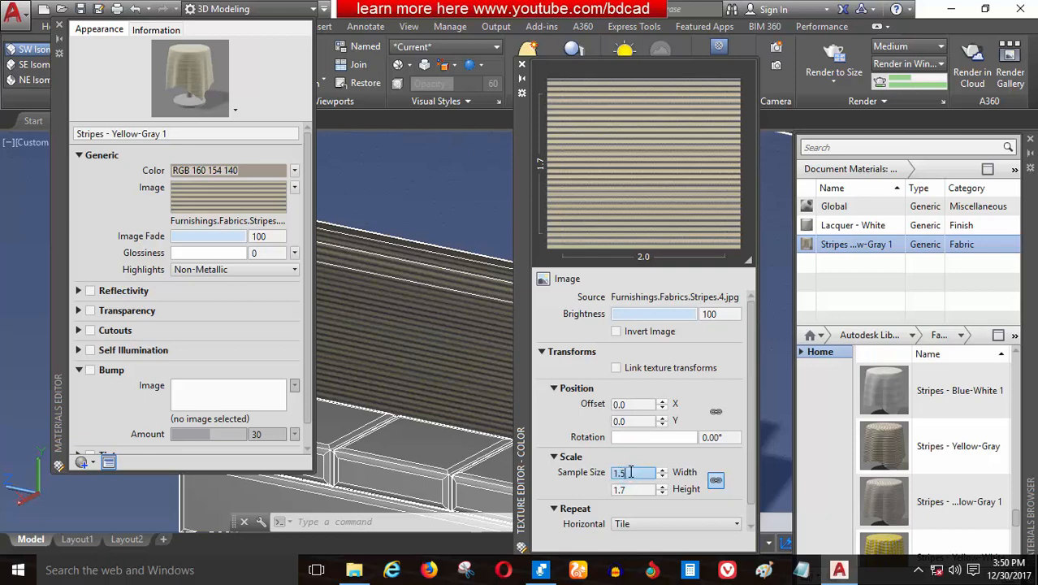
{"action": "key", "text": "Return"}
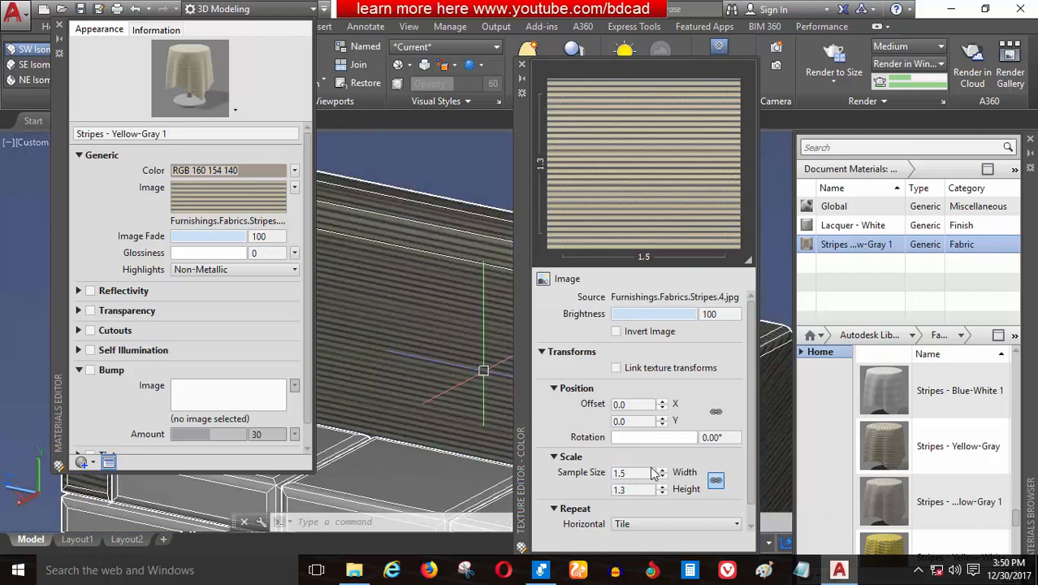
Set the Stripes - Yellow-Gray 1 texture's sample width back to 1.0 and close the texture and material editors
{"action": "double_click", "coordinate": [642, 473]}
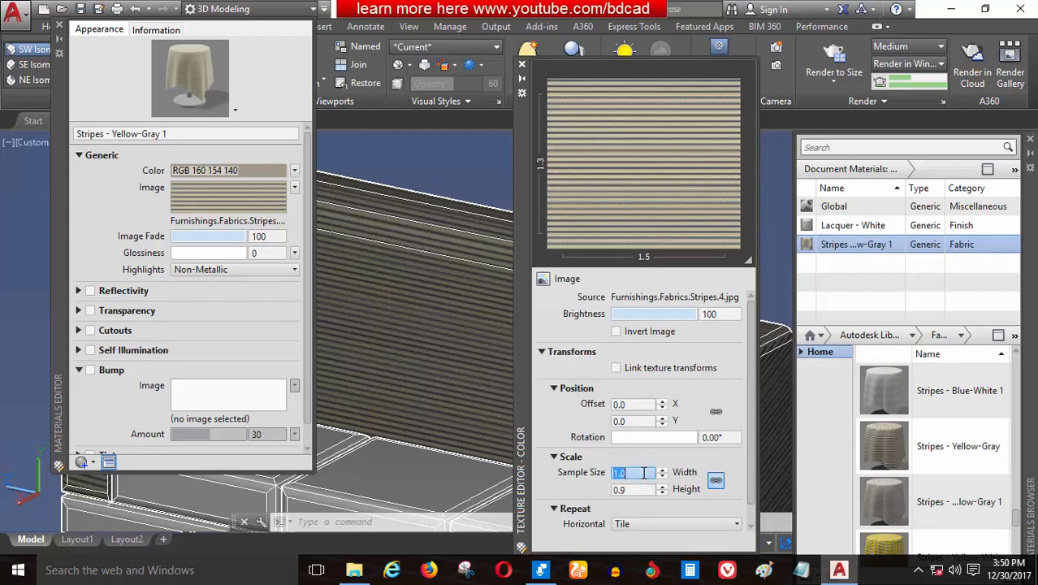
{"action": "key", "text": "Return"}
{"action": "left_click", "coordinate": [522, 64]}
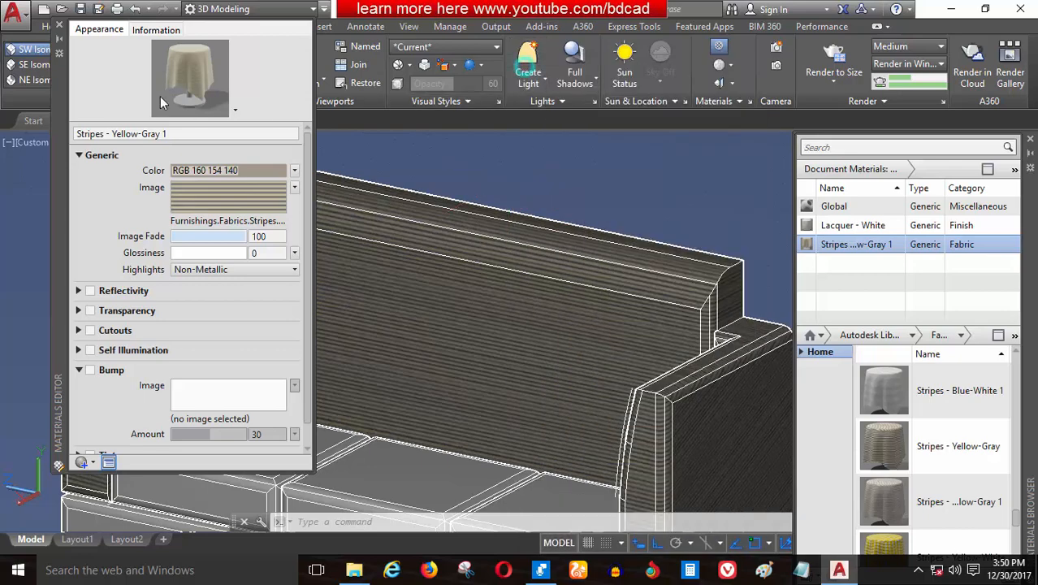
{"action": "left_click", "coordinate": [59, 25]}
Assign the document's Stripes - Yellow-Gray 1 fabric to the three seat cushions
{"action": "scroll", "coordinate": [284, 426], "scroll_direction": "down", "scroll_amount": 2}
{"action": "scroll", "coordinate": [345, 500], "scroll_direction": "up", "scroll_amount": 2}
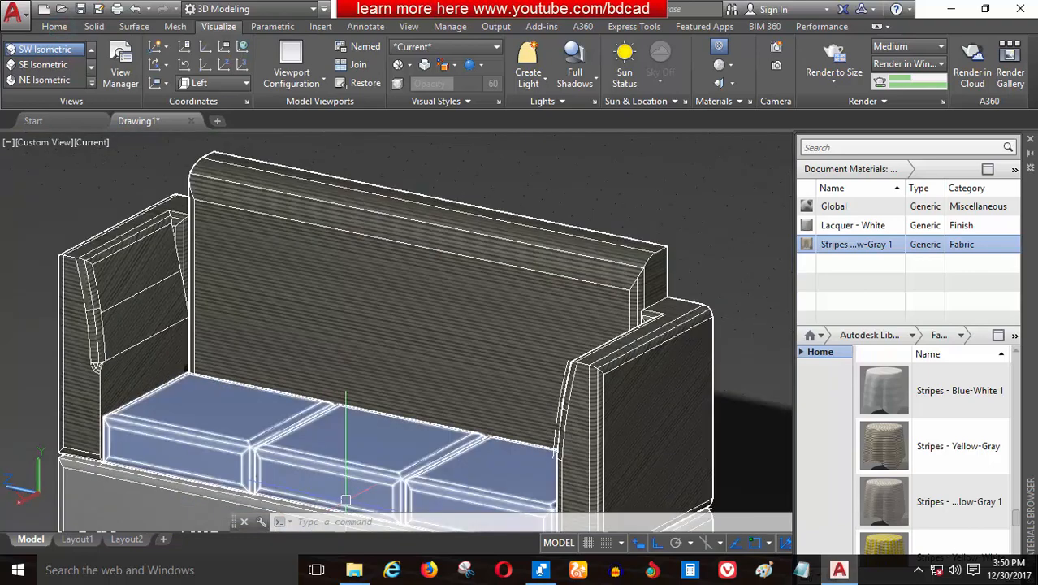
{"action": "left_click", "coordinate": [325, 398]}
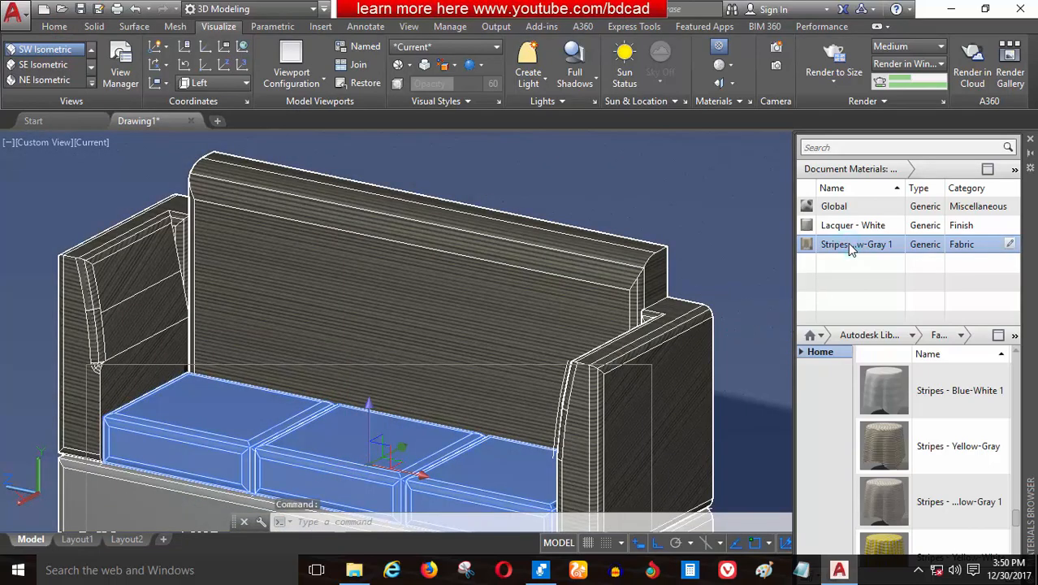
{"action": "left_click", "coordinate": [847, 243]}
{"action": "scroll", "coordinate": [325, 374], "scroll_direction": "down", "scroll_amount": 5}
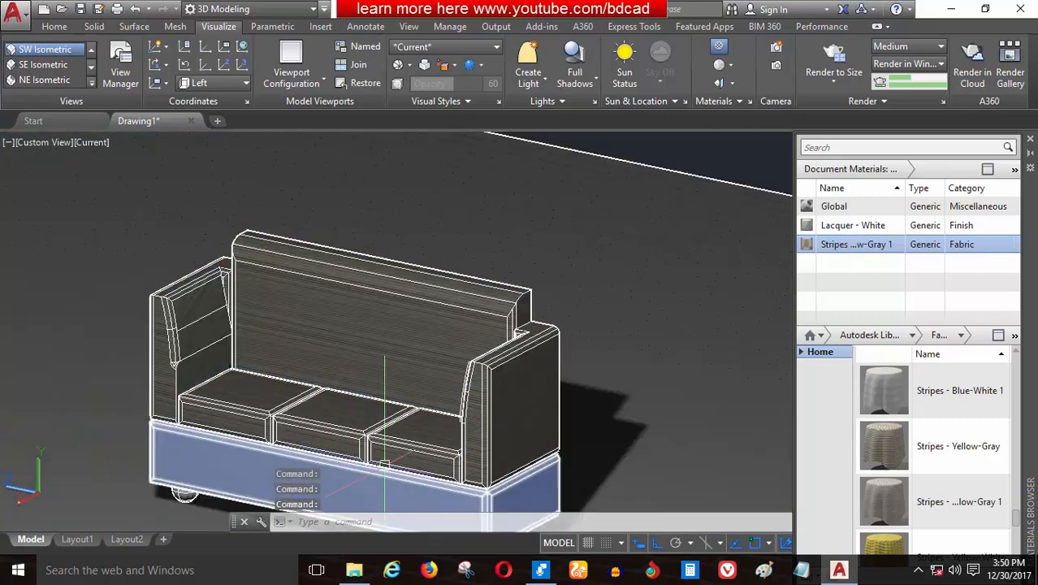
Assign the Plaid 3 material from the Fabric library to the sofa base and clear the selection
{"action": "scroll", "coordinate": [389, 406], "scroll_direction": "up", "scroll_amount": 6}
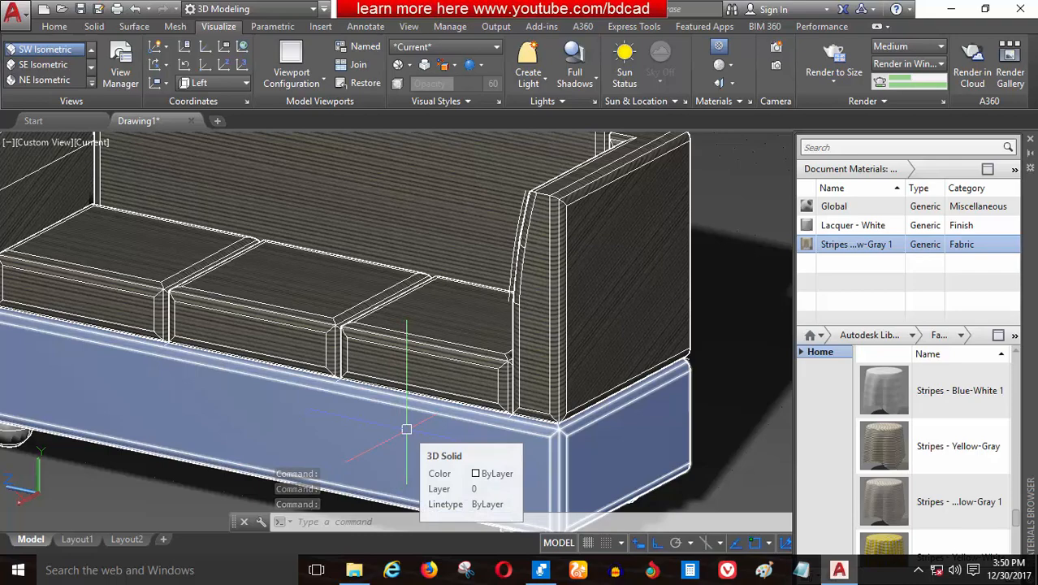
{"action": "left_click", "coordinate": [406, 429]}
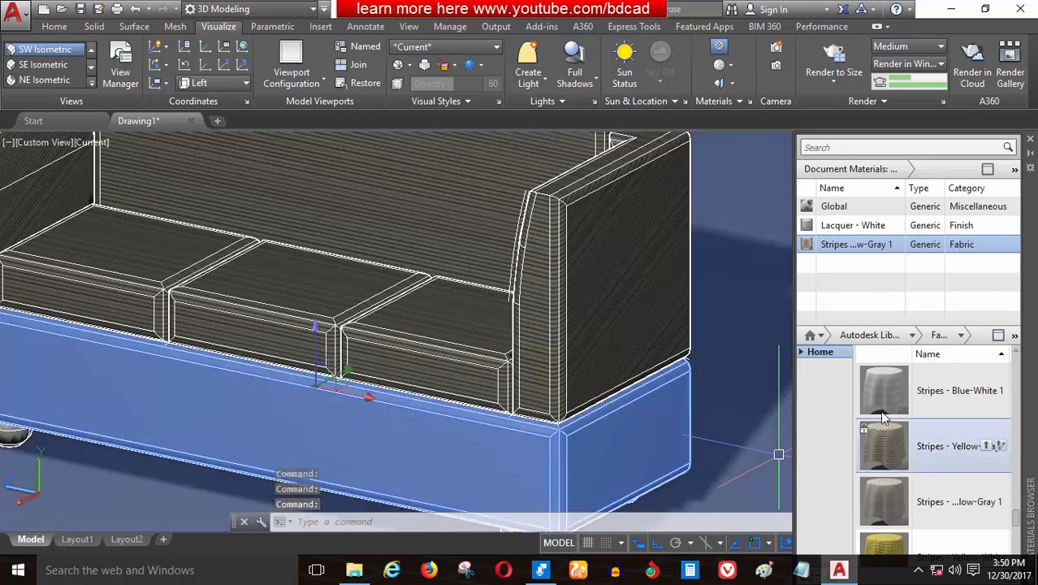
{"action": "left_click", "coordinate": [917, 336]}
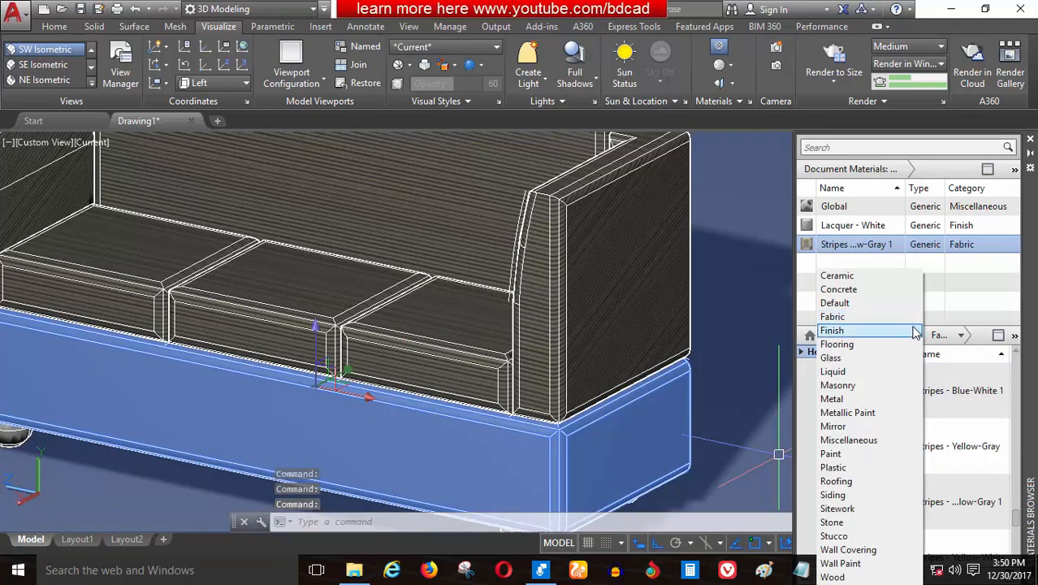
{"action": "left_click", "coordinate": [913, 319]}
{"action": "left_click", "coordinate": [916, 336]}
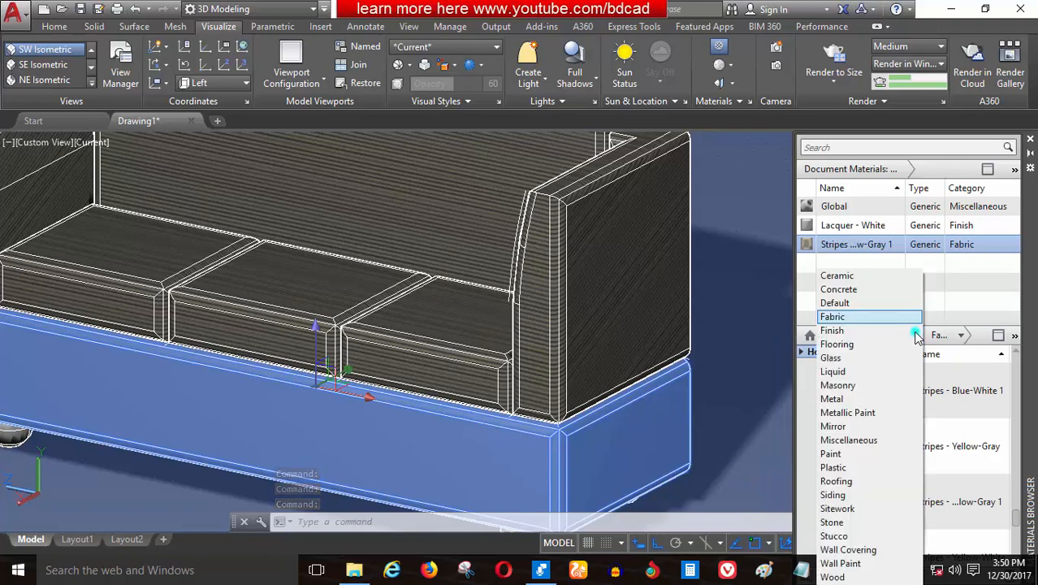
{"action": "left_click", "coordinate": [837, 317]}
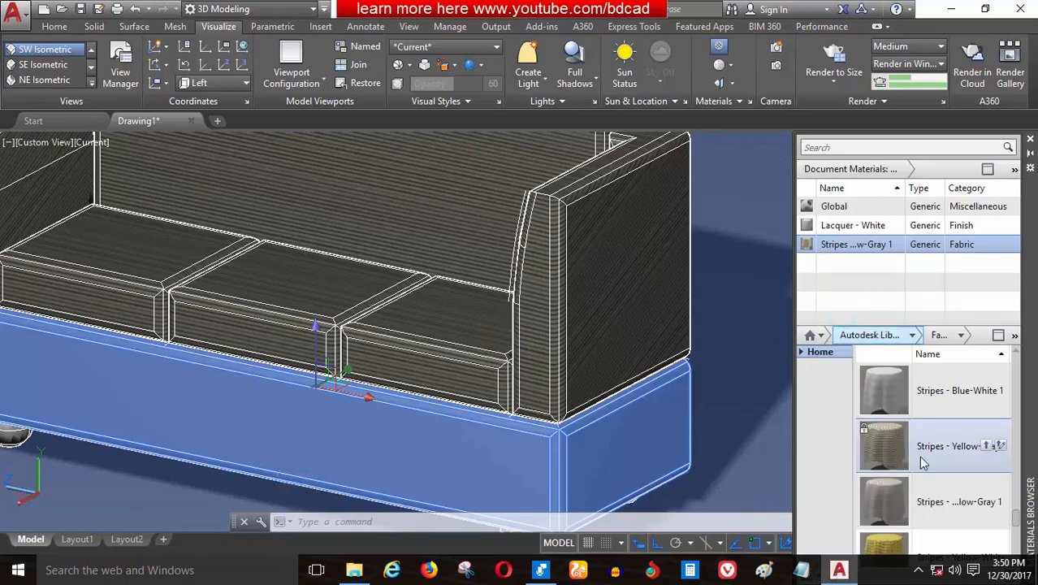
{"action": "scroll", "coordinate": [919, 465], "scroll_direction": "down", "scroll_amount": 3}
{"action": "scroll", "coordinate": [955, 471], "scroll_direction": "up", "scroll_amount": 5}
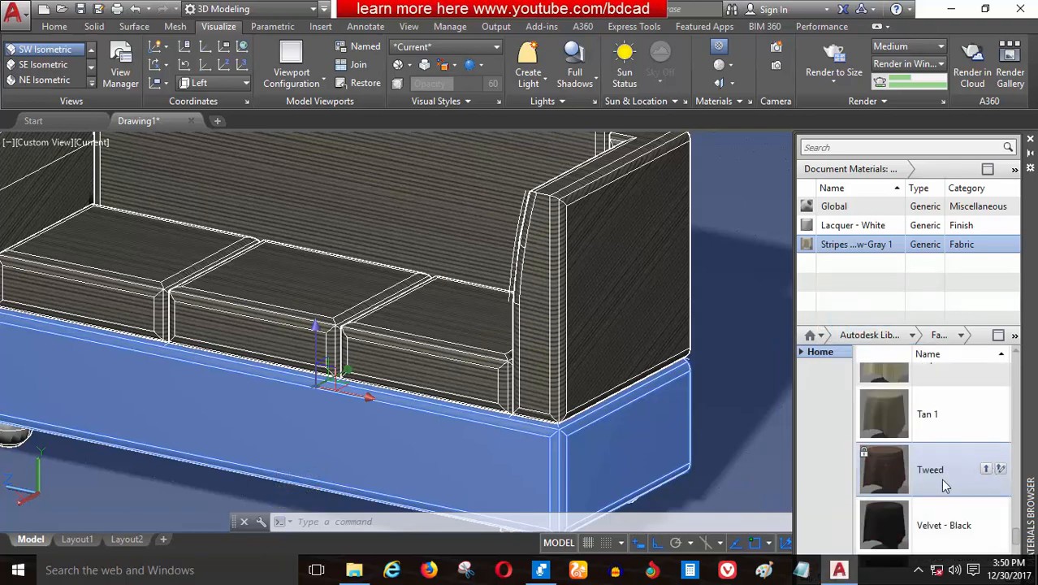
{"action": "scroll", "coordinate": [951, 435], "scroll_direction": "up", "scroll_amount": 5}
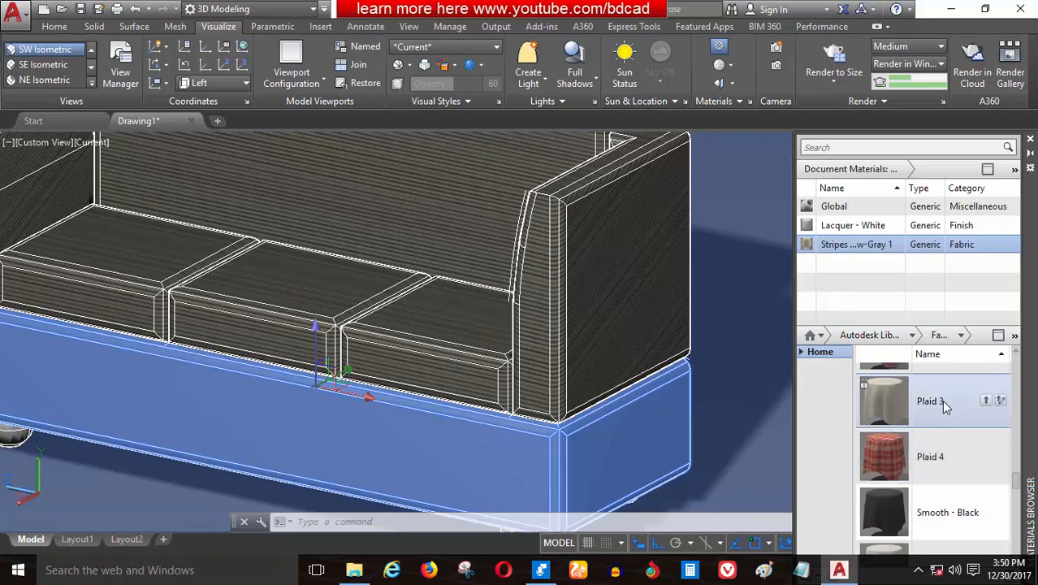
{"action": "right_click", "coordinate": [937, 400]}
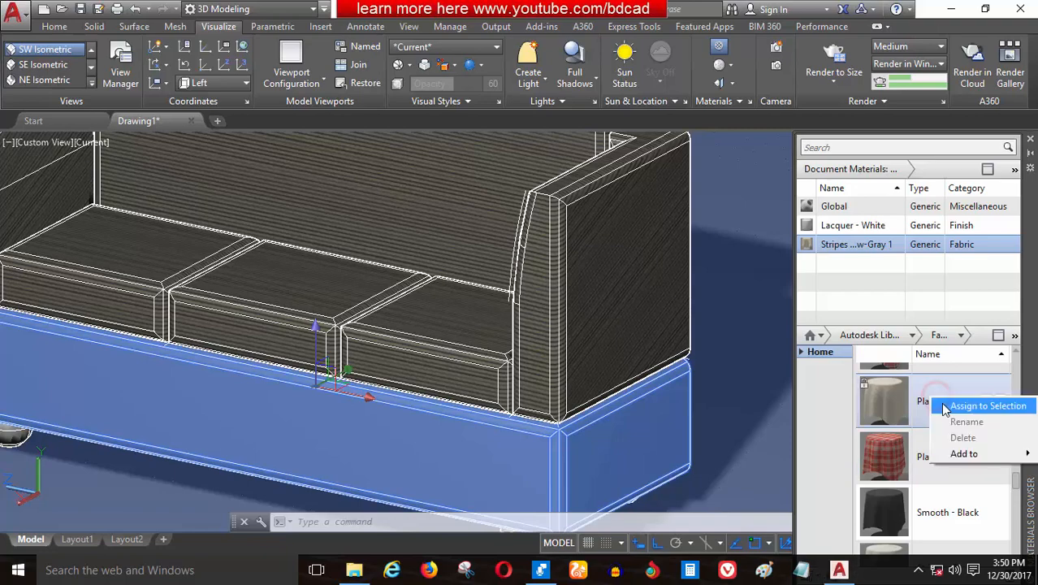
{"action": "left_click", "coordinate": [943, 402]}
{"action": "key", "text": "Escape"}
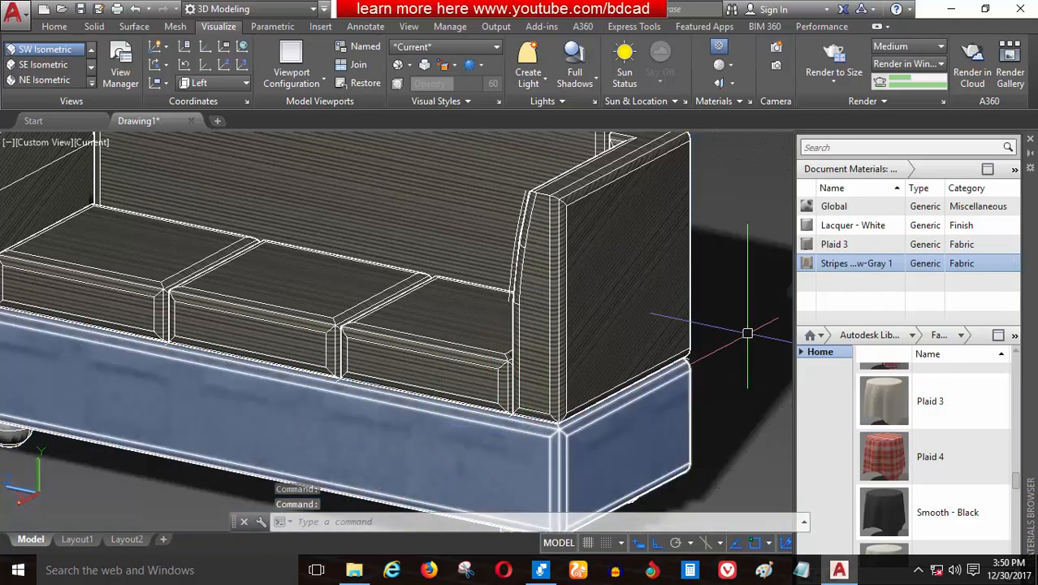
Set the Plaid 3 texture's sample width to 3.0 and close the texture and material editors
{"action": "double_click", "coordinate": [844, 265]}
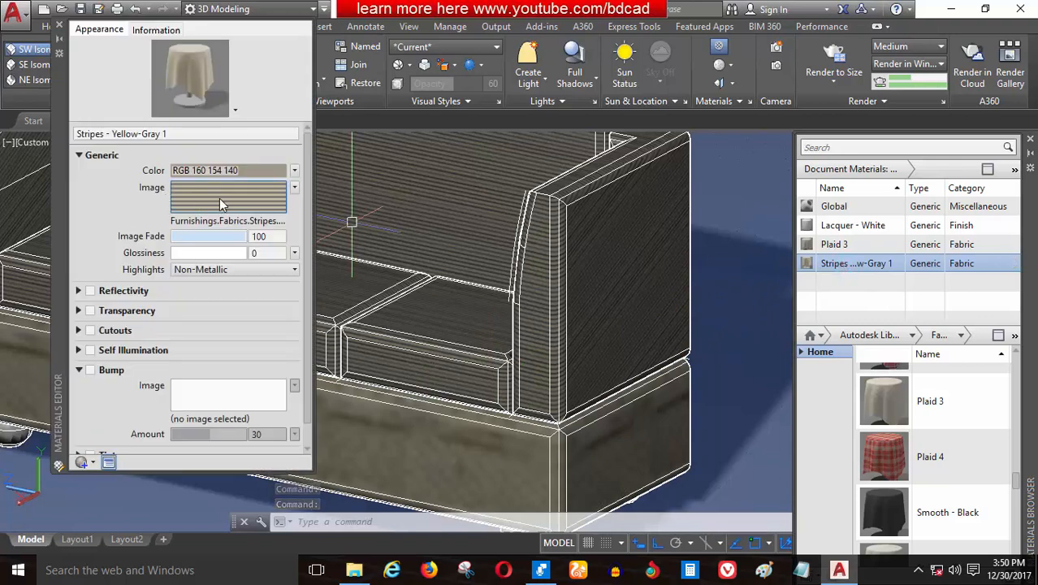
{"action": "left_click", "coordinate": [59, 31]}
{"action": "double_click", "coordinate": [849, 245]}
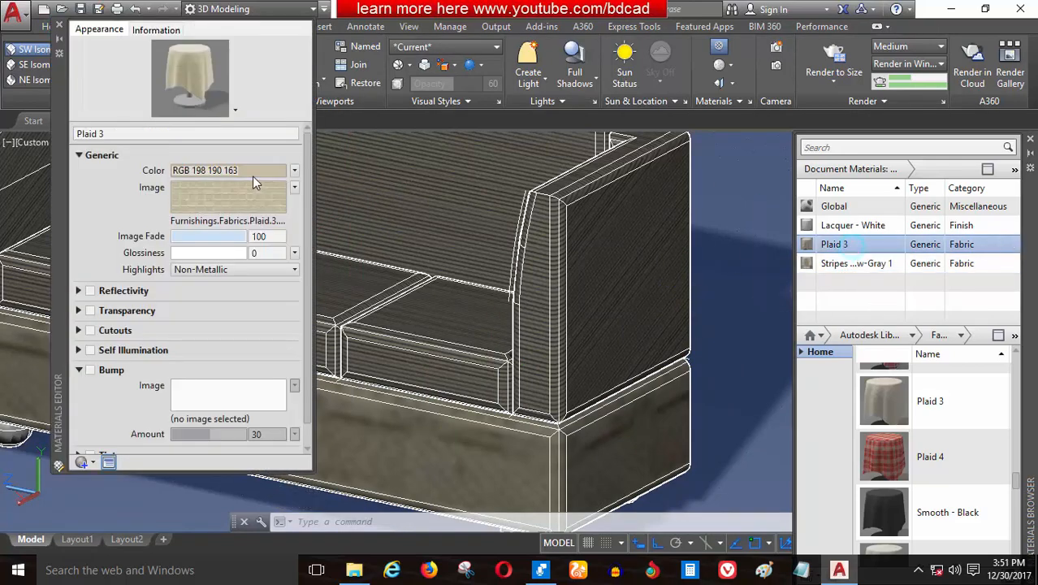
{"action": "left_click", "coordinate": [244, 190]}
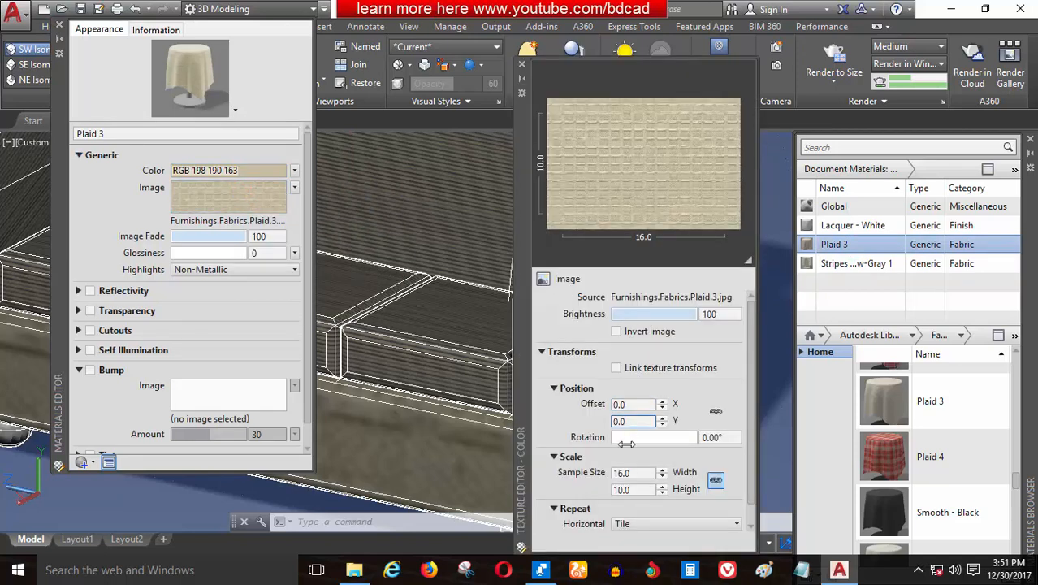
{"action": "double_click", "coordinate": [642, 475]}
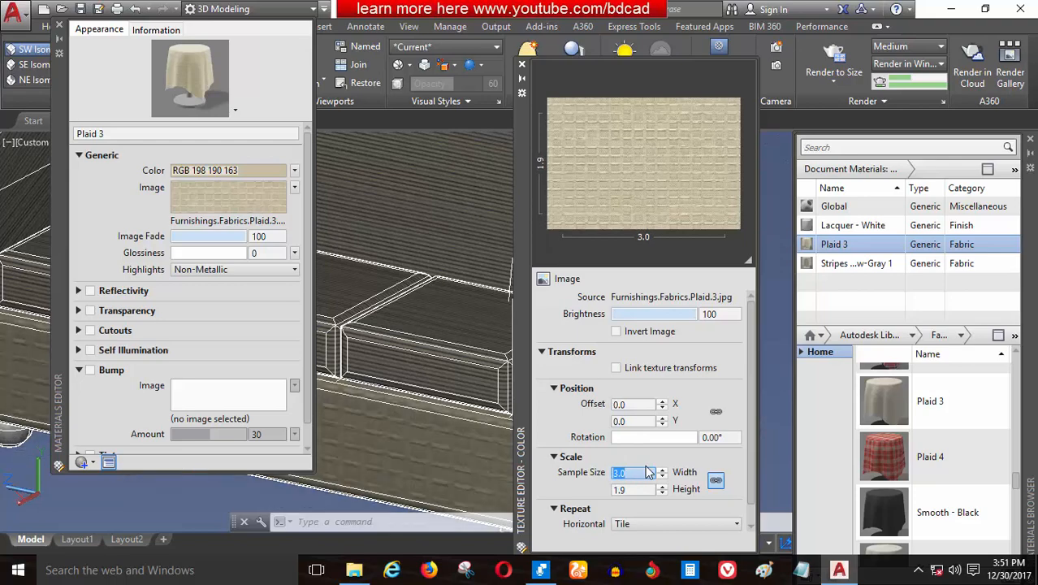
{"action": "left_click", "coordinate": [118, 57]}
{"action": "left_click", "coordinate": [59, 26]}
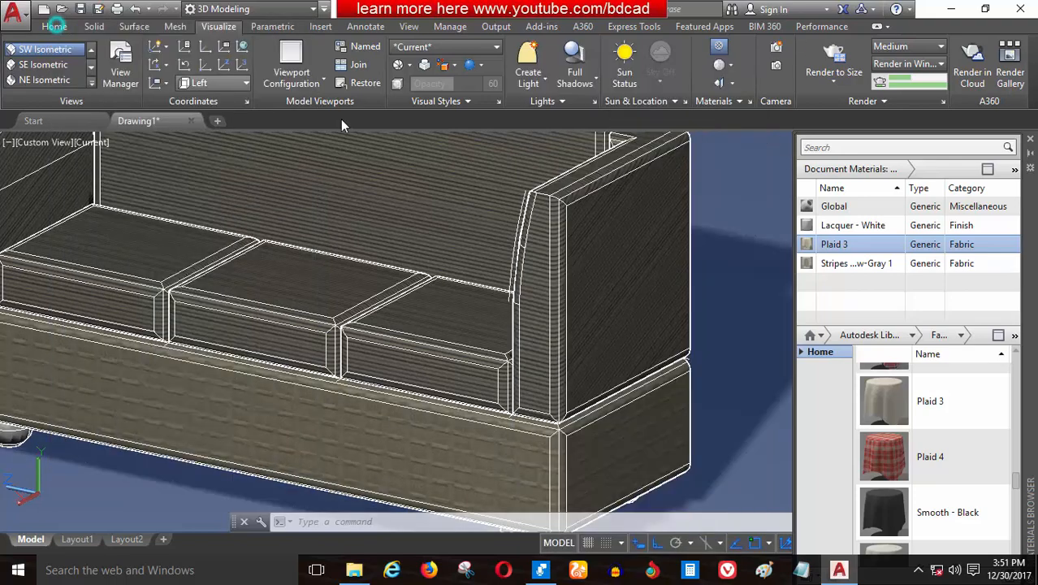
Assign the document's Stripes - Yellow-Gray 1 fabric to the sofa's ball feet and clear the selection
{"action": "scroll", "coordinate": [493, 334], "scroll_direction": "down", "scroll_amount": 2}
{"action": "scroll", "coordinate": [484, 455], "scroll_direction": "up", "scroll_amount": 5}
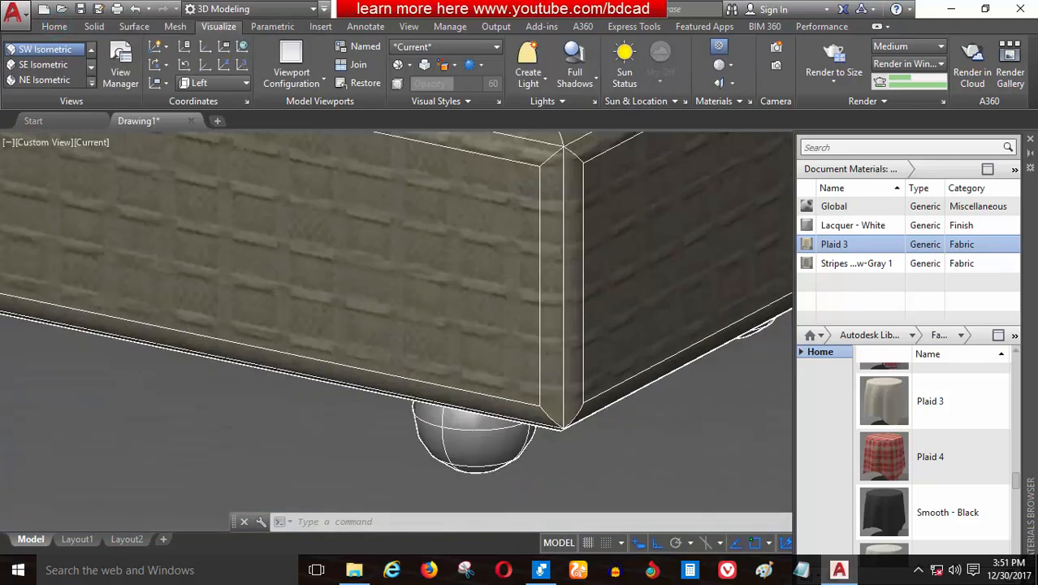
{"action": "left_click", "coordinate": [481, 435]}
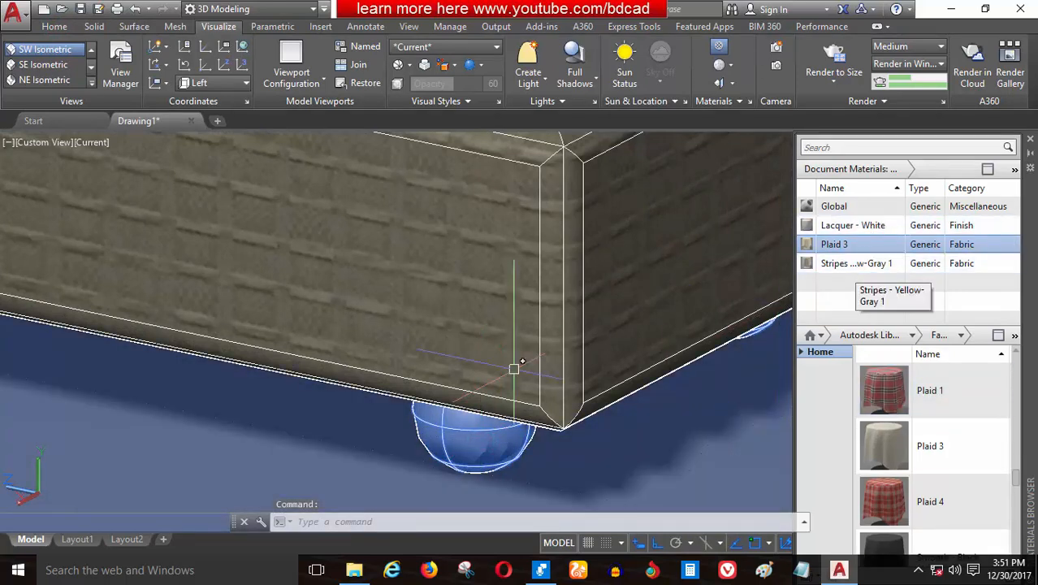
{"action": "scroll", "coordinate": [514, 364], "scroll_direction": "down", "scroll_amount": 3}
{"action": "left_click", "coordinate": [863, 265]}
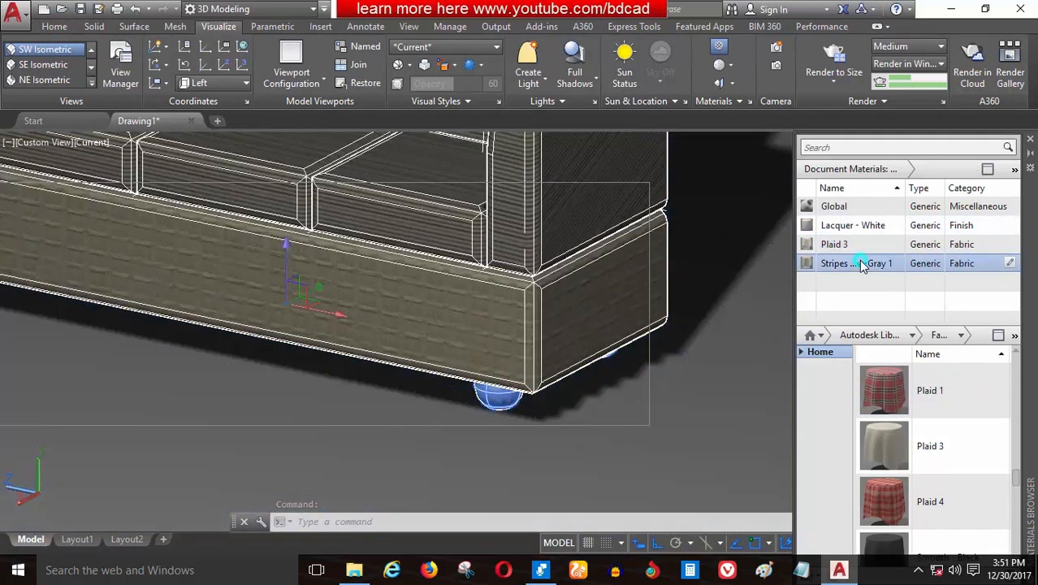
{"action": "key", "text": "Escape"}
{"action": "scroll", "coordinate": [443, 355], "scroll_direction": "down", "scroll_amount": 5}
{"action": "scroll", "coordinate": [443, 355], "scroll_direction": "up", "scroll_amount": 2}
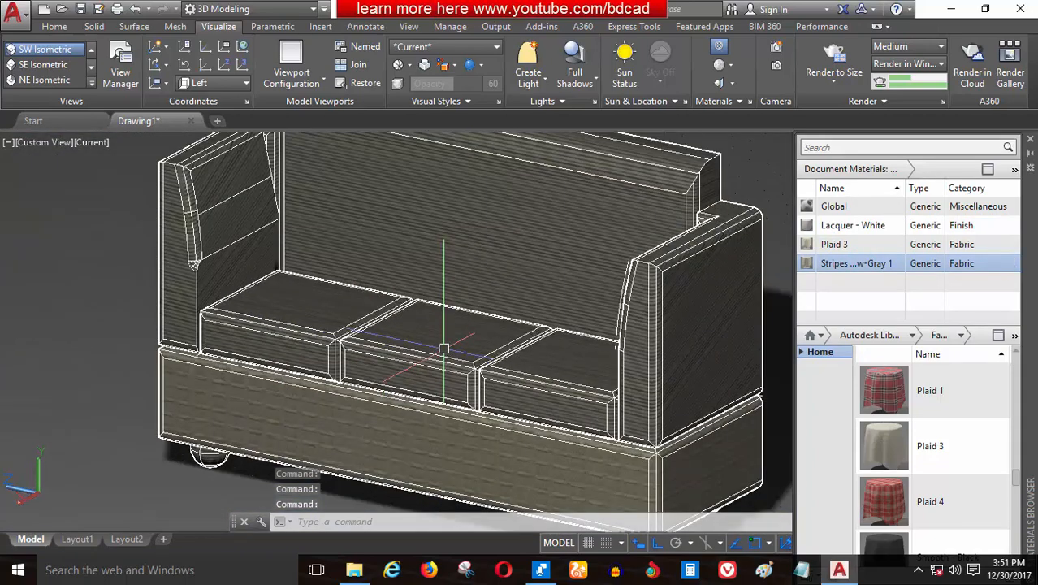
Assign the document's Lacquer - White finish to the floor surface under the sofa and clear the selection
{"action": "scroll", "coordinate": [338, 390], "scroll_direction": "down", "scroll_amount": 4}
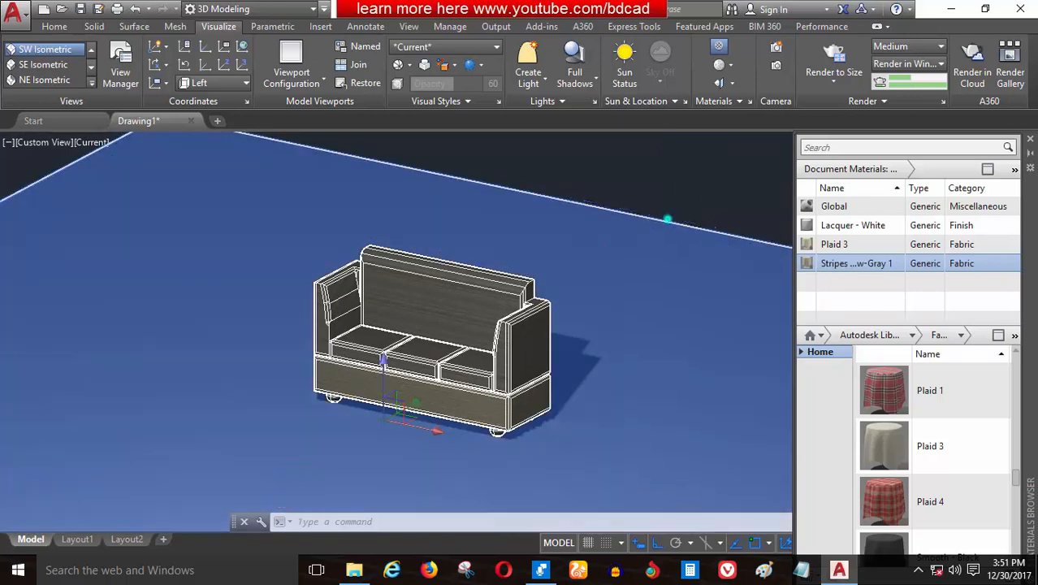
{"action": "left_click", "coordinate": [853, 227]}
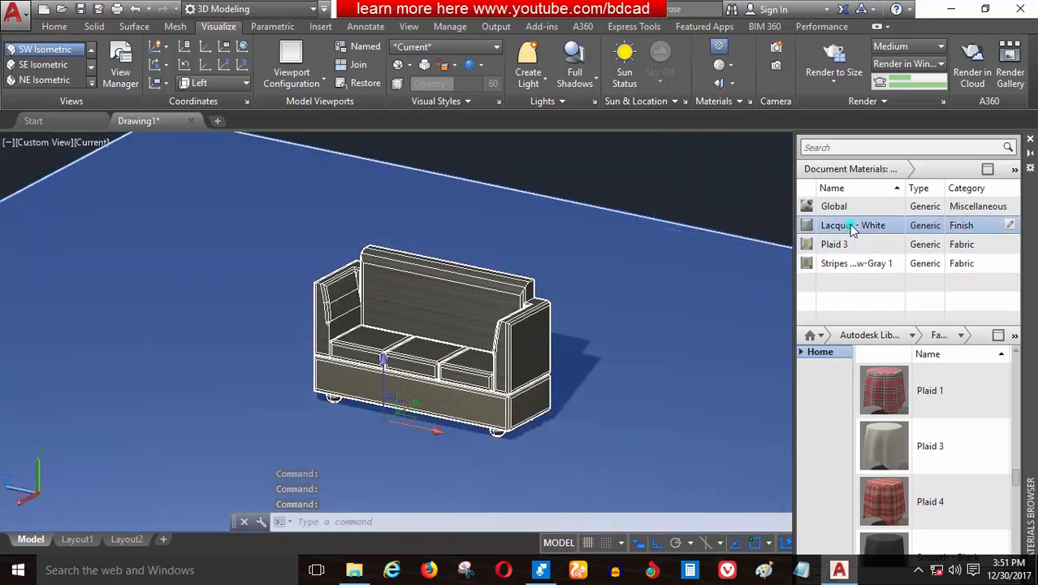
{"action": "scroll", "coordinate": [442, 339], "scroll_direction": "up", "scroll_amount": 3}
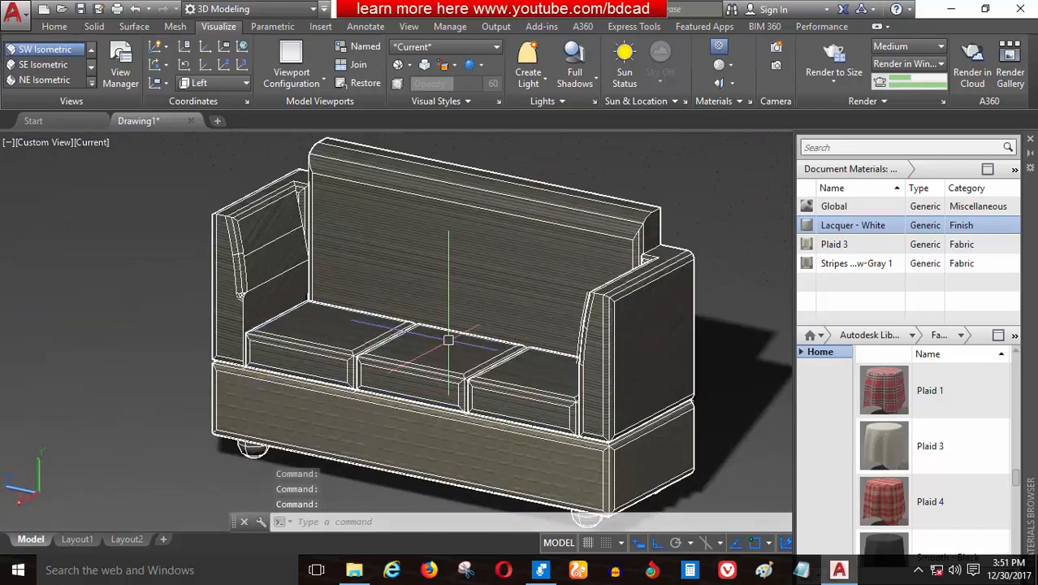
Frame the whole sofa, render it at Medium quality in the render window, and view the image at 100% zoom
{"action": "middle_click_drag", "start_coordinate": [452, 341], "coordinate": [497, 355]}
{"action": "scroll", "coordinate": [459, 340], "scroll_direction": "up", "scroll_amount": 3}
{"action": "scroll", "coordinate": [465, 338], "scroll_direction": "down", "scroll_amount": 4}
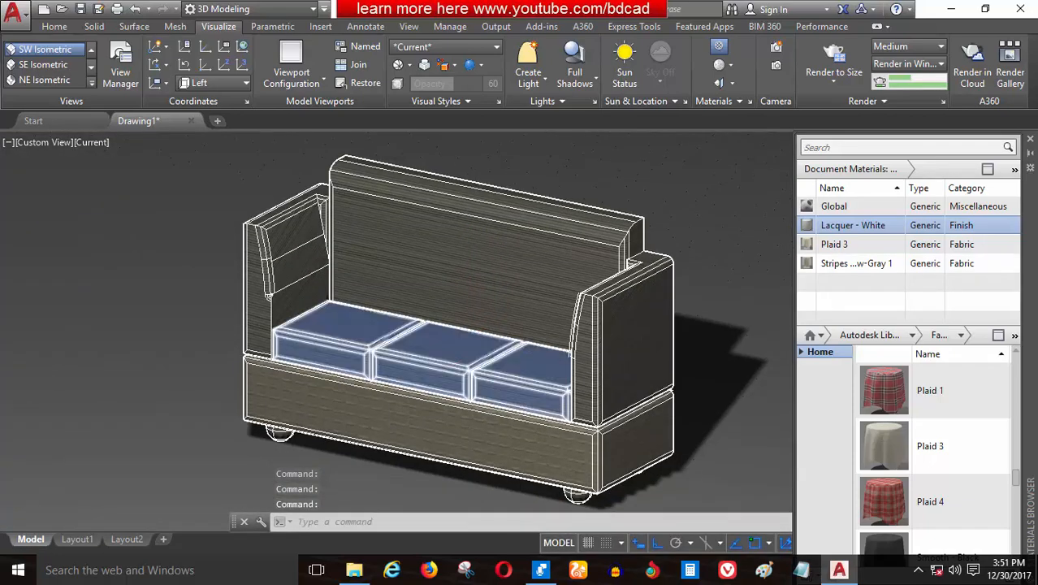
{"action": "scroll", "coordinate": [498, 355], "scroll_direction": "up", "scroll_amount": 2}
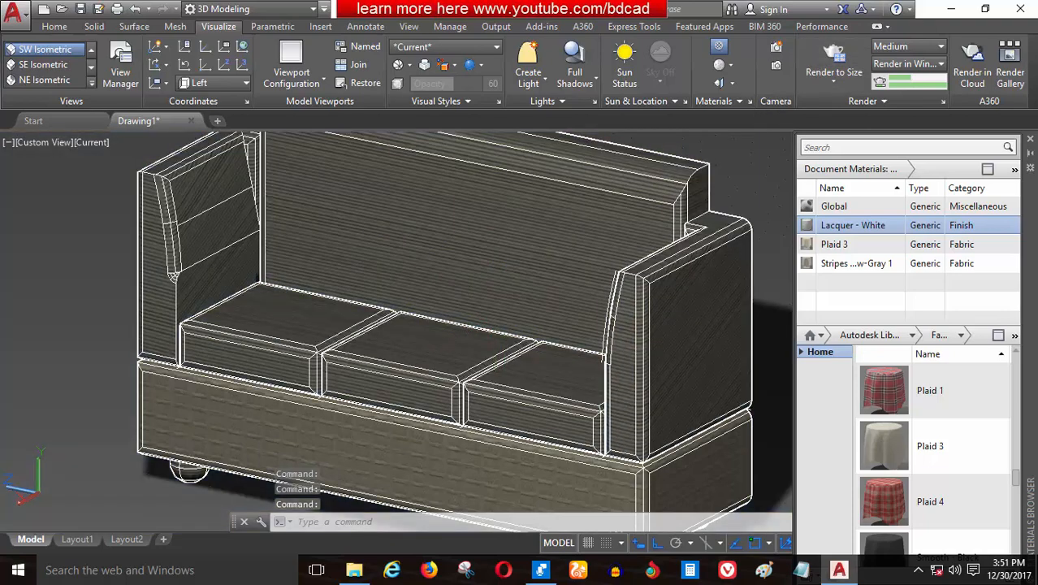
{"action": "middle_click_drag", "start_coordinate": [462, 253], "coordinate": [478, 250]}
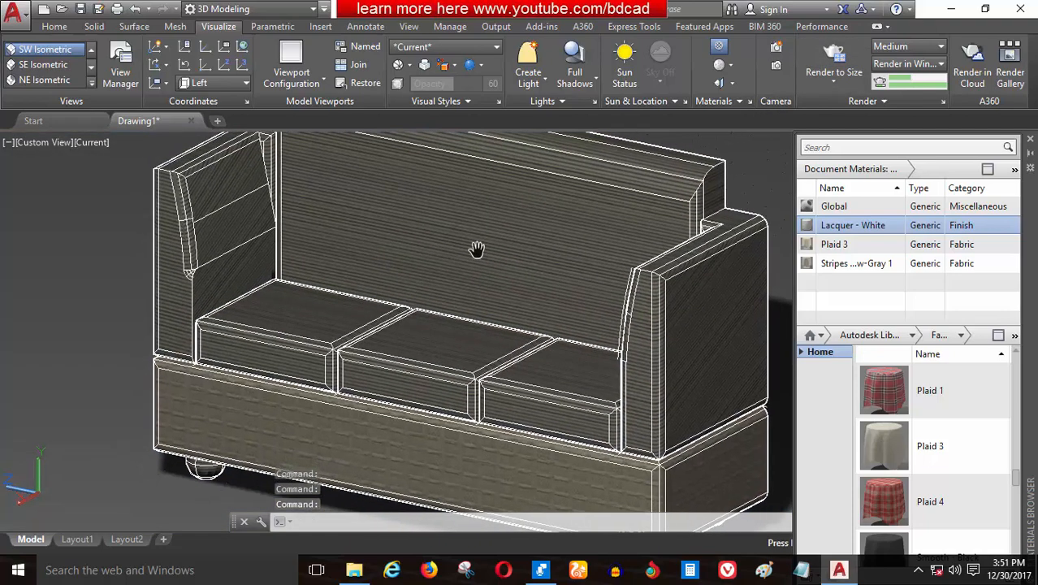
{"action": "left_click", "coordinate": [808, 55]}
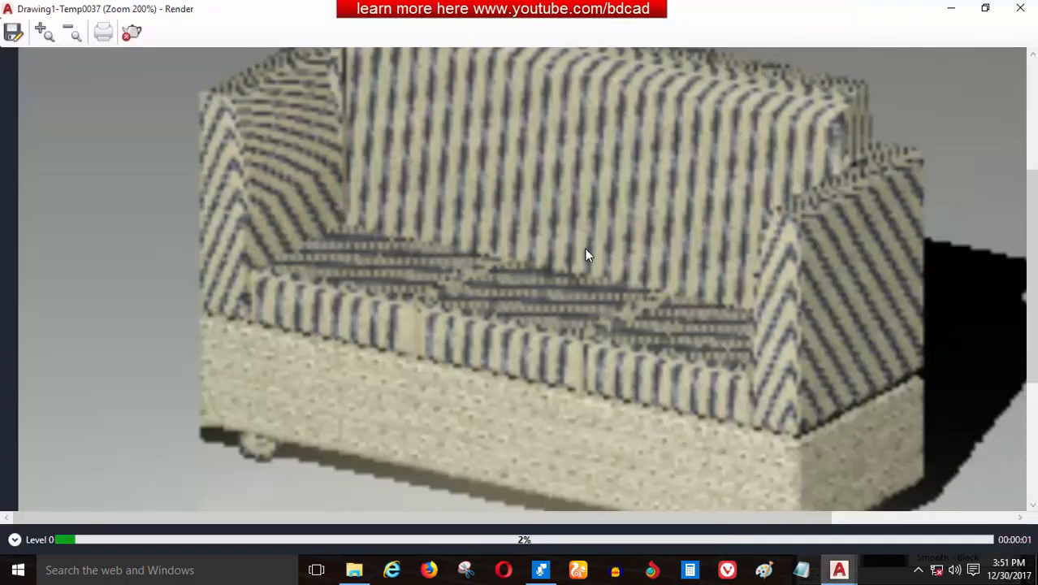
{"action": "scroll", "coordinate": [568, 256], "scroll_direction": "down", "scroll_amount": 1}
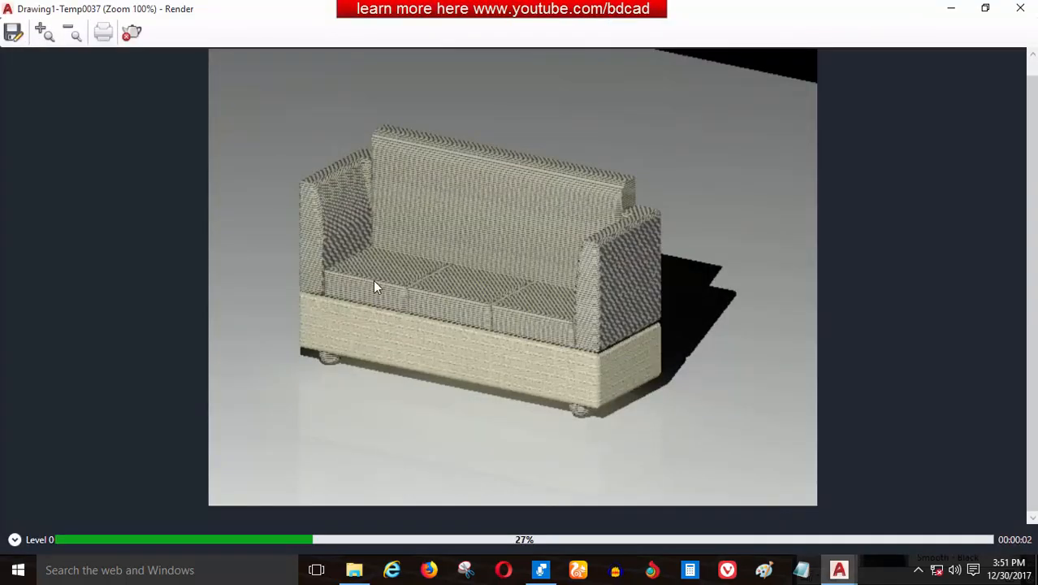